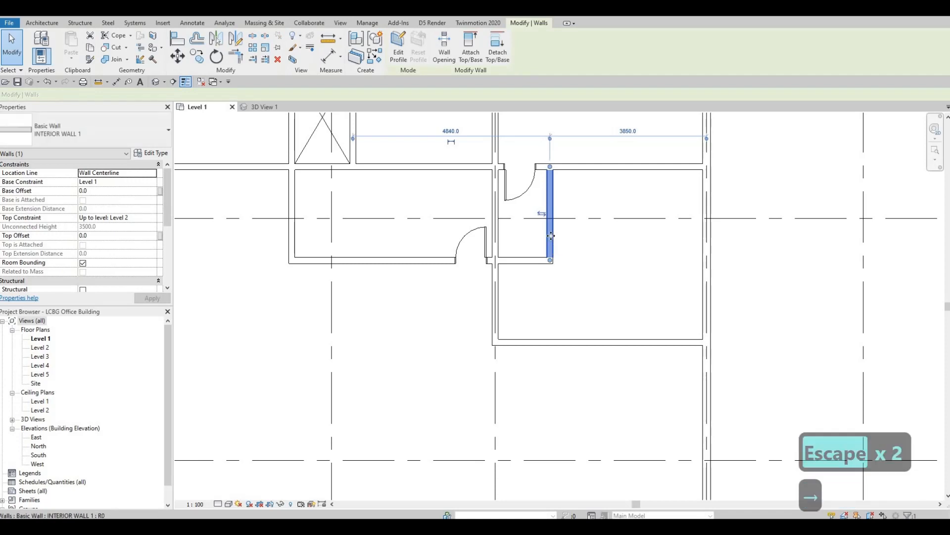
- Move the vestibule's east wall further east so it lies 1500 mm from the parallel vertical wall on the grid line
key("Right")
key("Escape")
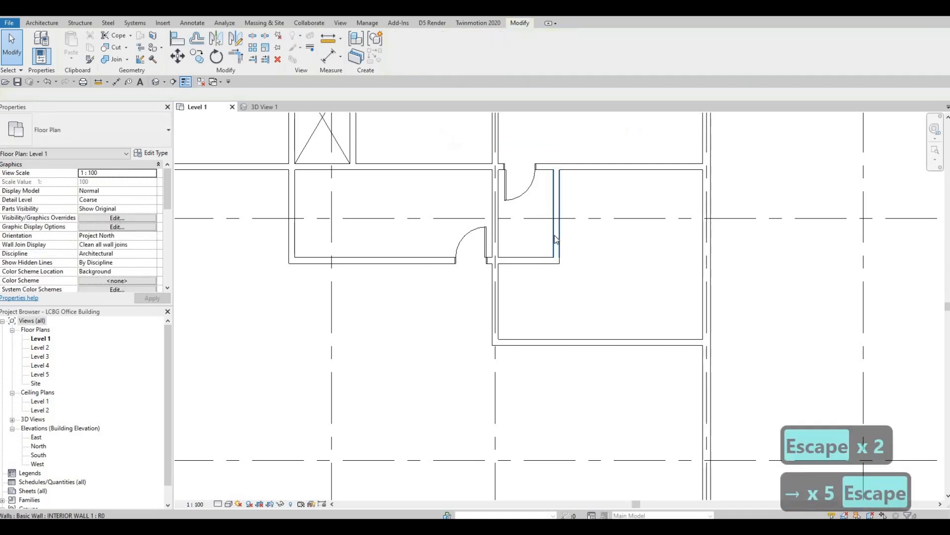
key("Escape")
left_click(557, 242)
middle_click_drag(379, 211, 382, 247)
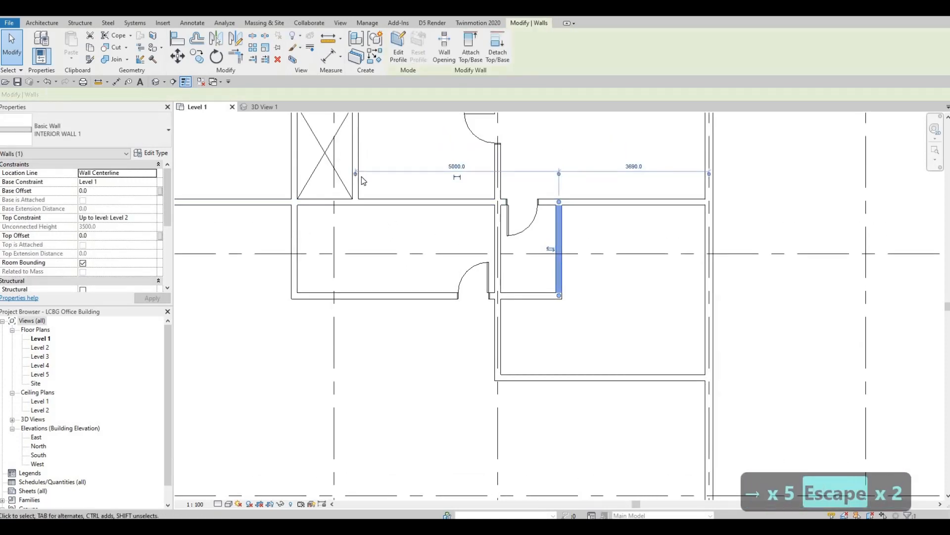
left_click_drag(501, 182, 500, 184)
middle_click_drag(537, 282, 532, 296)
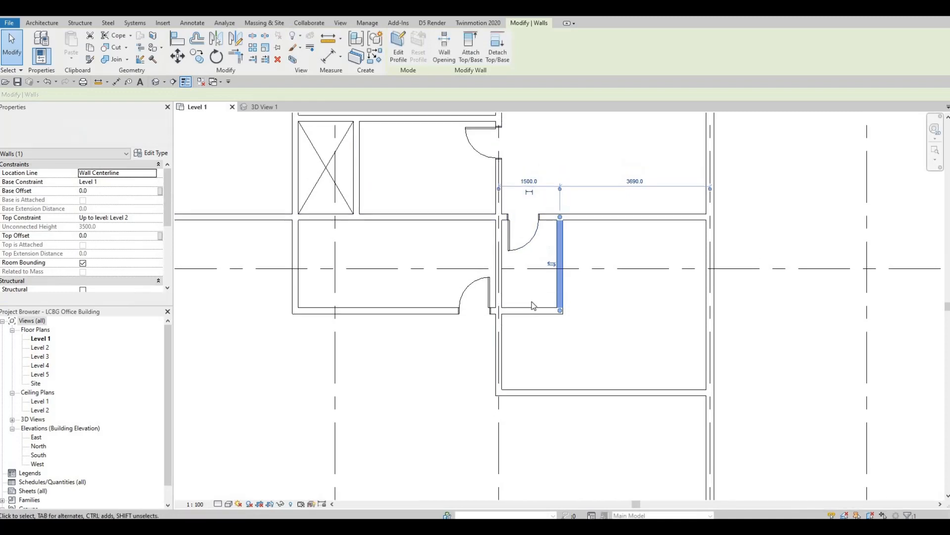
key("Escape")
key("Escape")
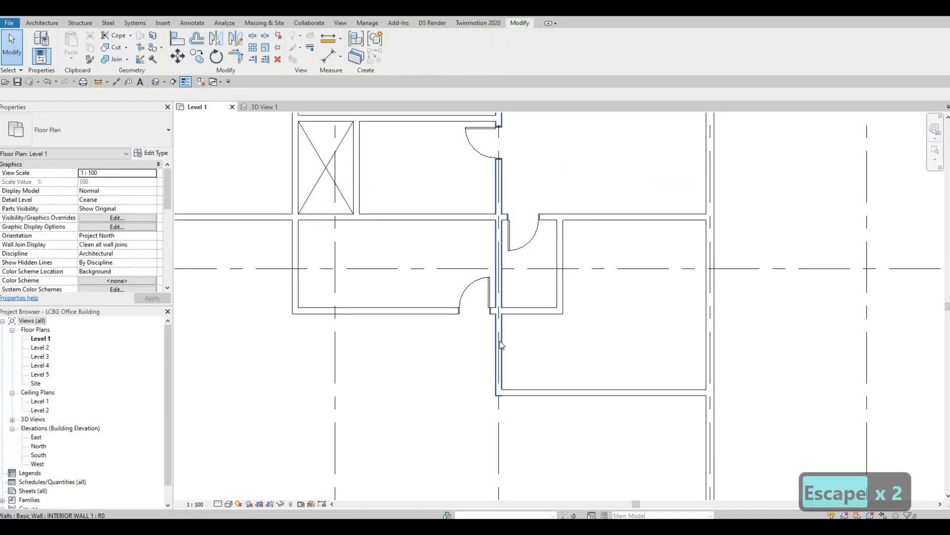
left_click(498, 337)
key("Escape")
key("Escape")
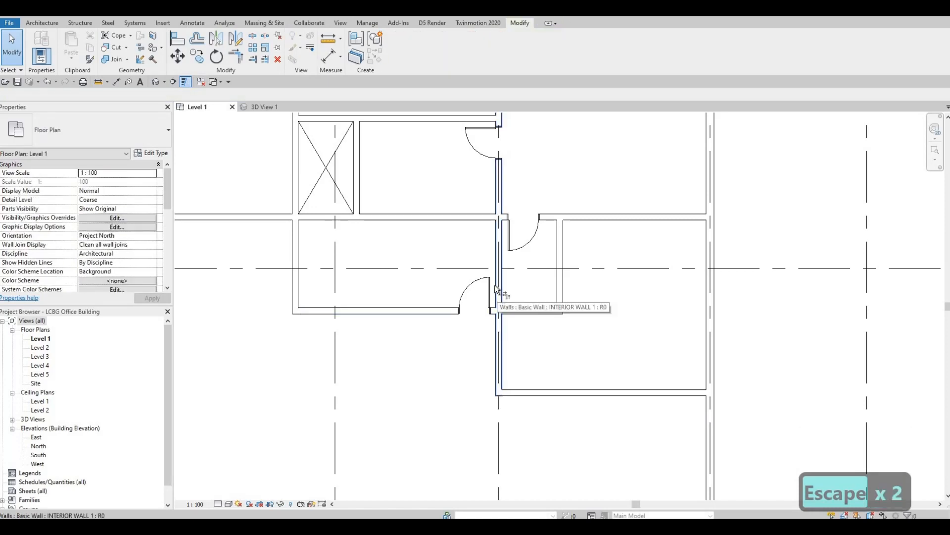
key("t")
key("r")
left_click(510, 314)
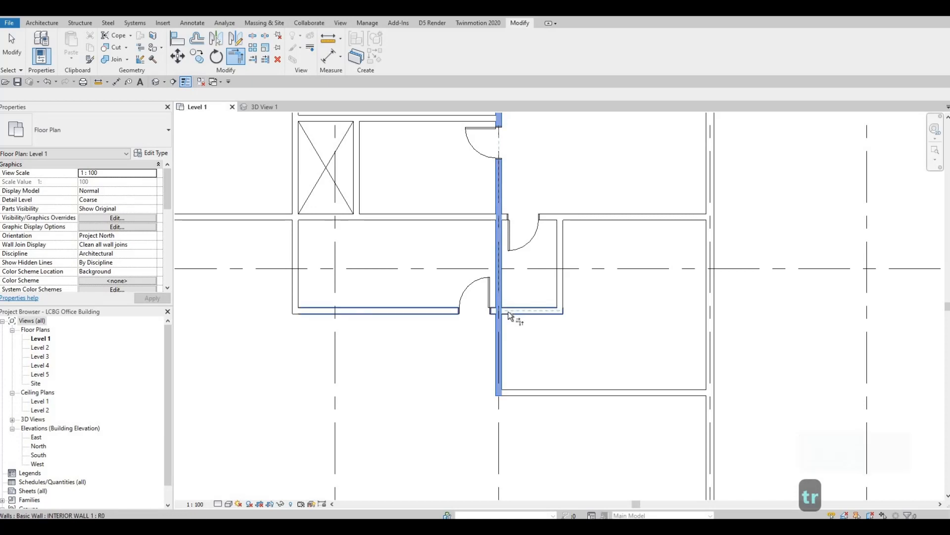
key("Escape")
key("Escape")
- Shorten the vestibule's long west wall so its lower end stops at the vestibule's south wall
left_click(499, 391)
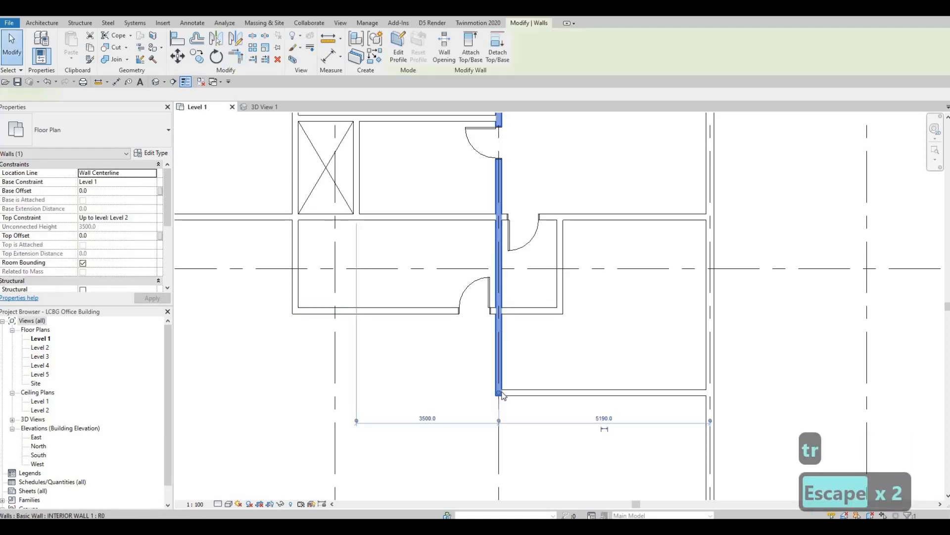
left_click_drag(500, 393, 503, 303)
key("Escape")
middle_click_drag(526, 395, 516, 377)
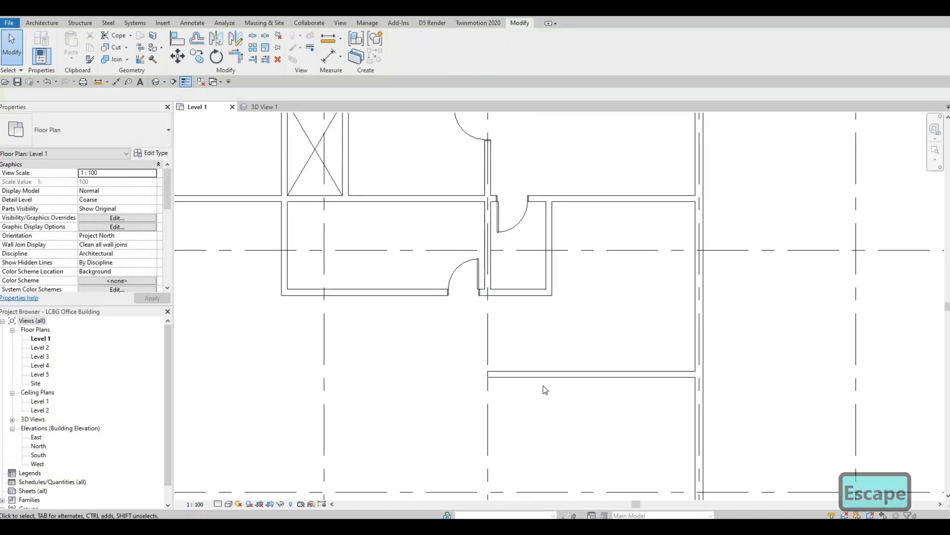
- Trim the vestibule's east wall and the lower horizontal wall of the adjoining room to form a corner
key("t")
key("r")
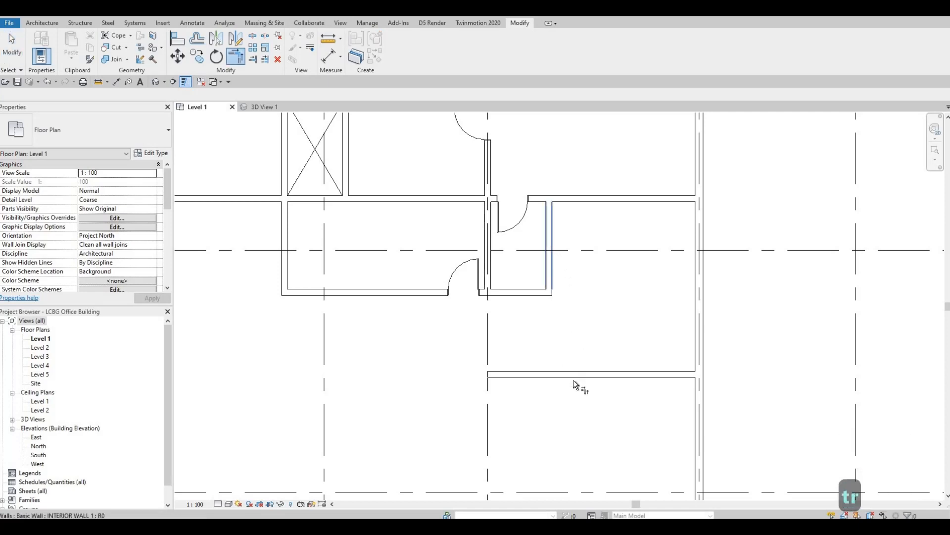
left_click(549, 274)
left_click(572, 375)
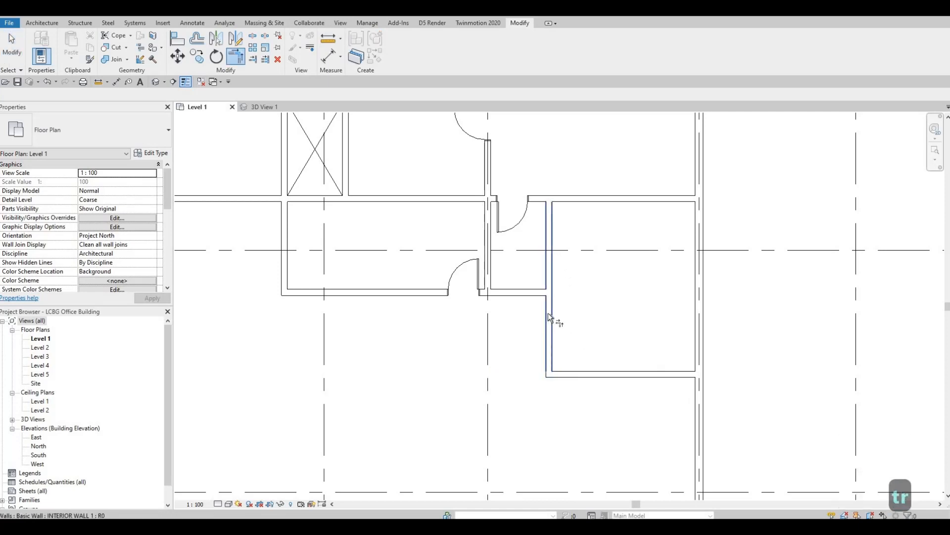
key("Escape")
middle_click_drag(527, 310, 520, 390)
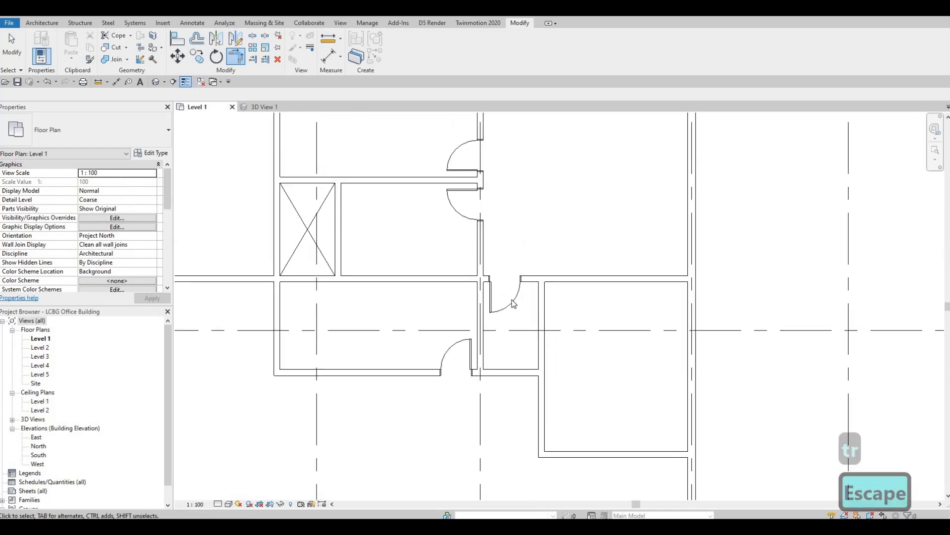
key("Escape")
- Place two 750 x 2400 mm single-panel wood doors in the vestibule, one in its south wall and one in its east wall
left_click(511, 300)
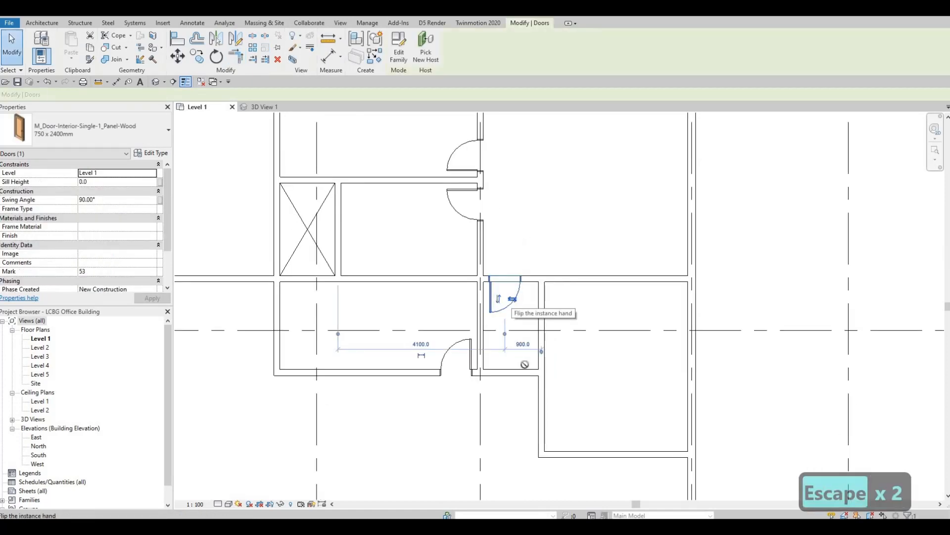
key("c")
key("s")
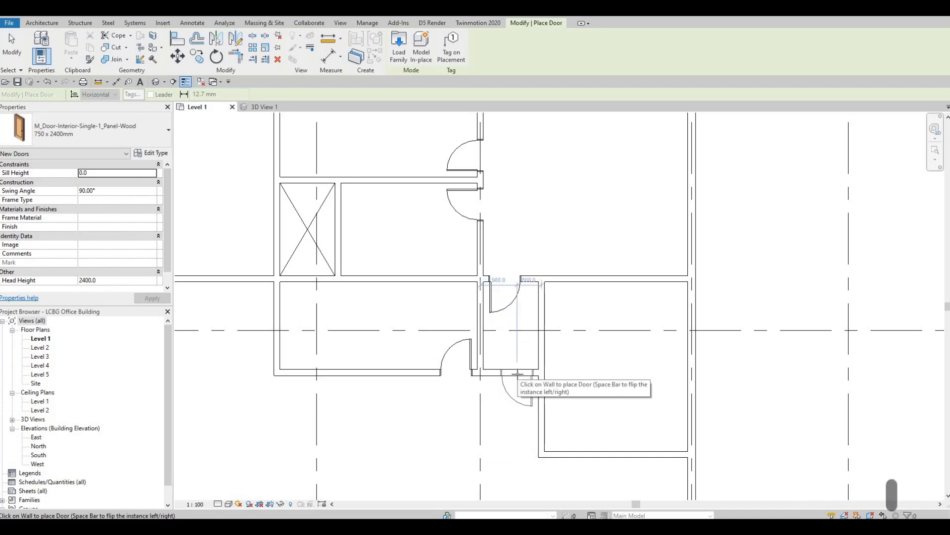
left_click(518, 374)
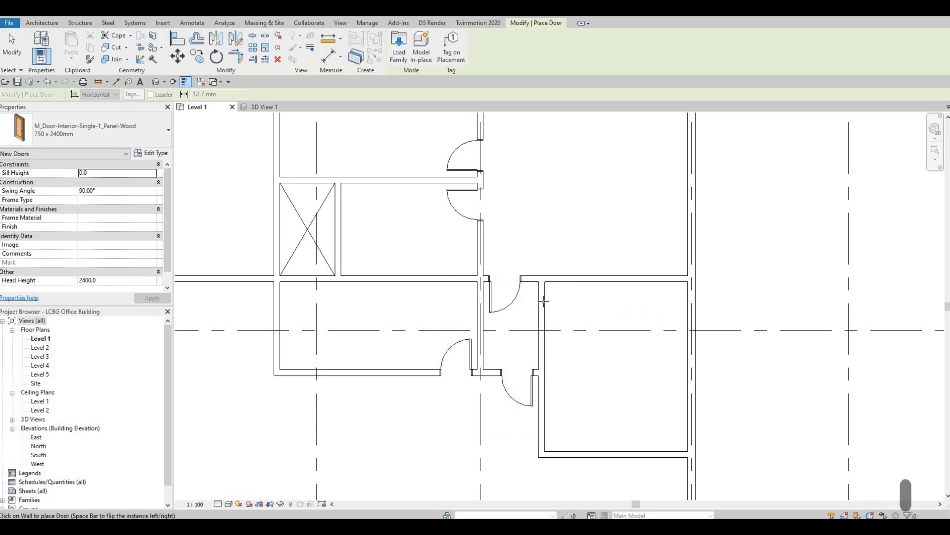
left_click(542, 302)
key("Escape")
key("Escape")
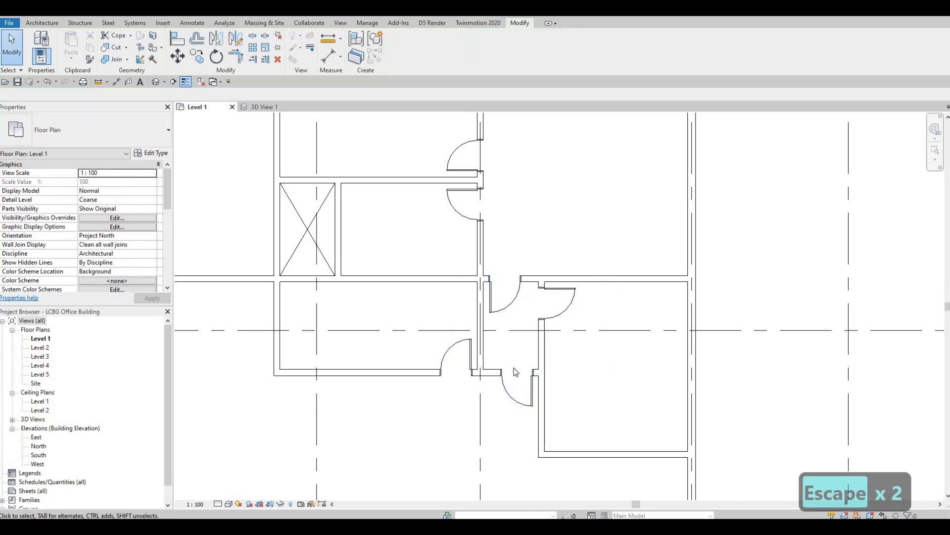
middle_click_drag(524, 391, 534, 354)
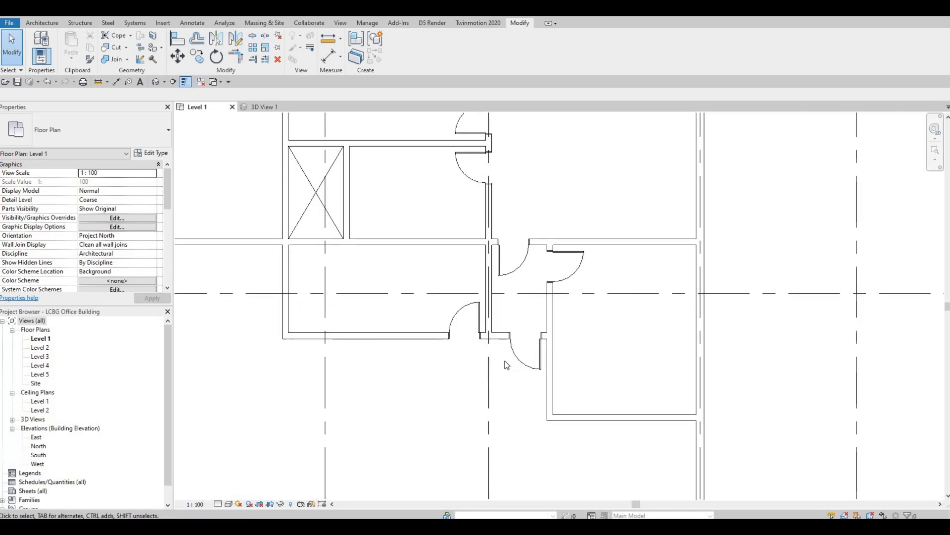
scroll(491, 330, "down", 5)
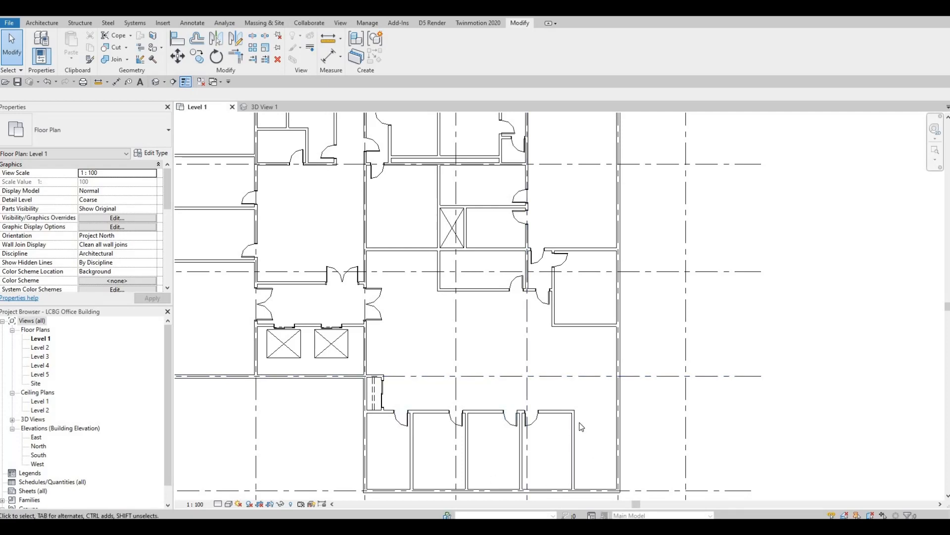
middle_click_drag(479, 373, 505, 450)
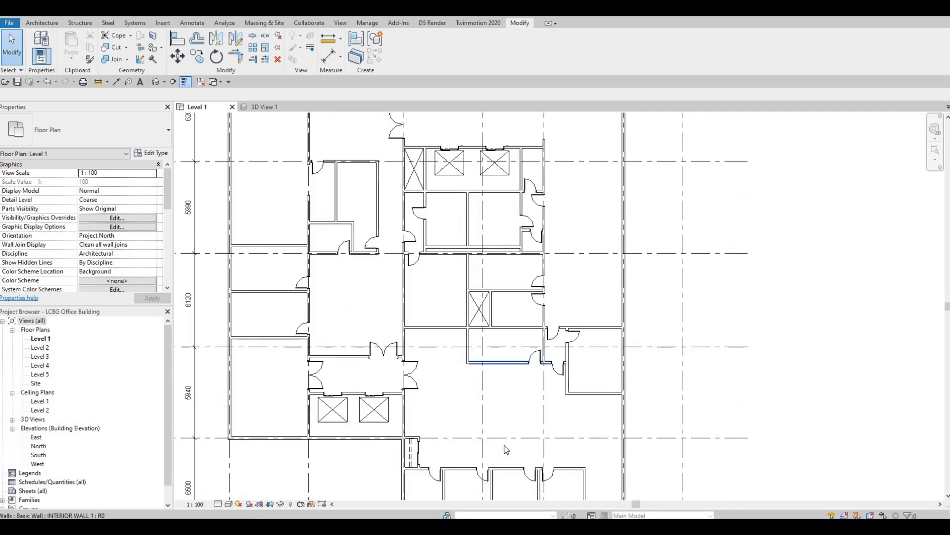
scroll(506, 450, "down", 1)
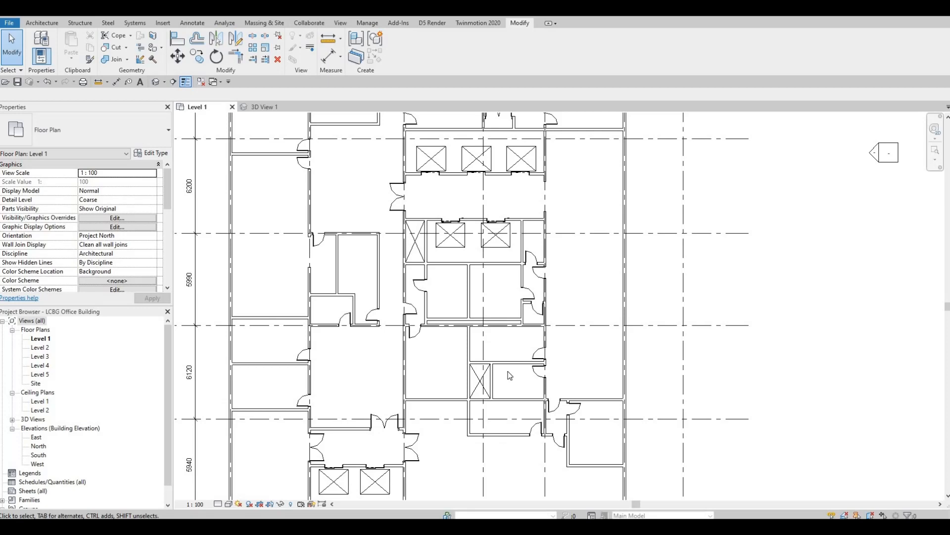
scroll(495, 357, "down", 3)
key("Escape")
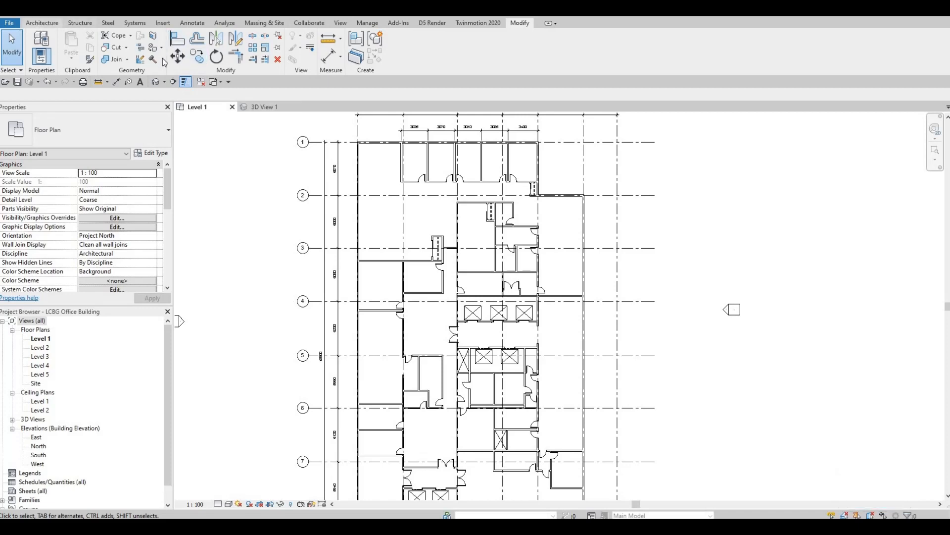
left_click(42, 23)
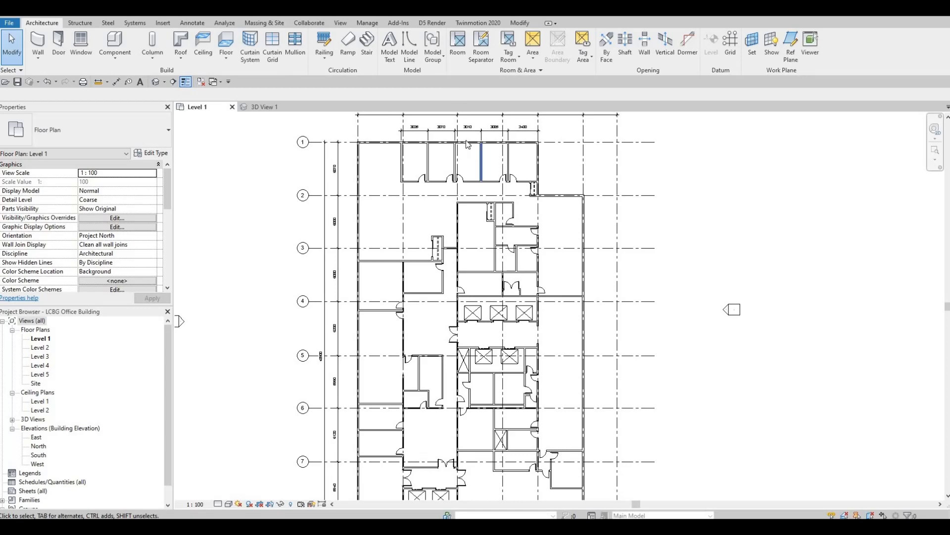
scroll(468, 144, "up", 2)
middle_click_drag(467, 170, 465, 199)
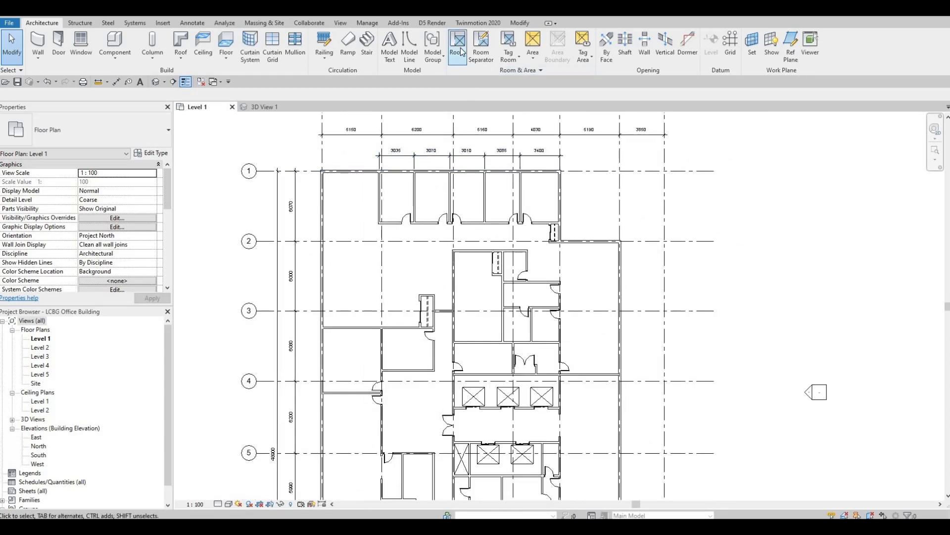
key("r")
key("m")
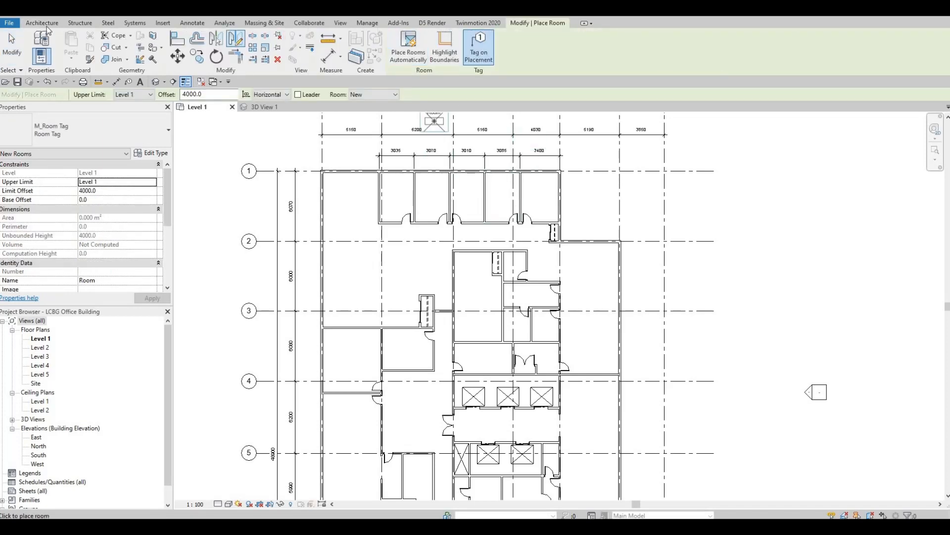
key("Escape")
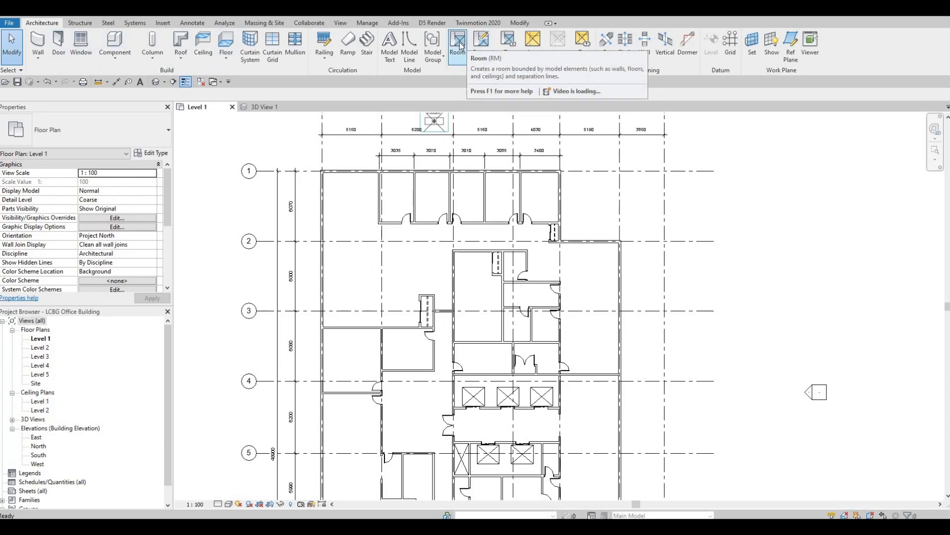
- Place tagged rooms in the five adjacent offices along grid line 1
left_click(459, 44)
scroll(539, 140, "up", 2)
scroll(547, 232, "up", 2)
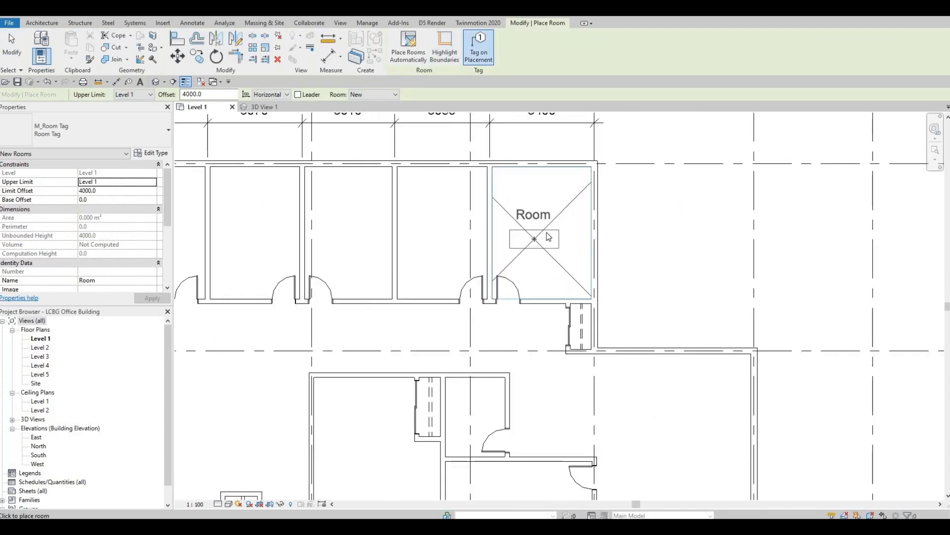
left_click(547, 233)
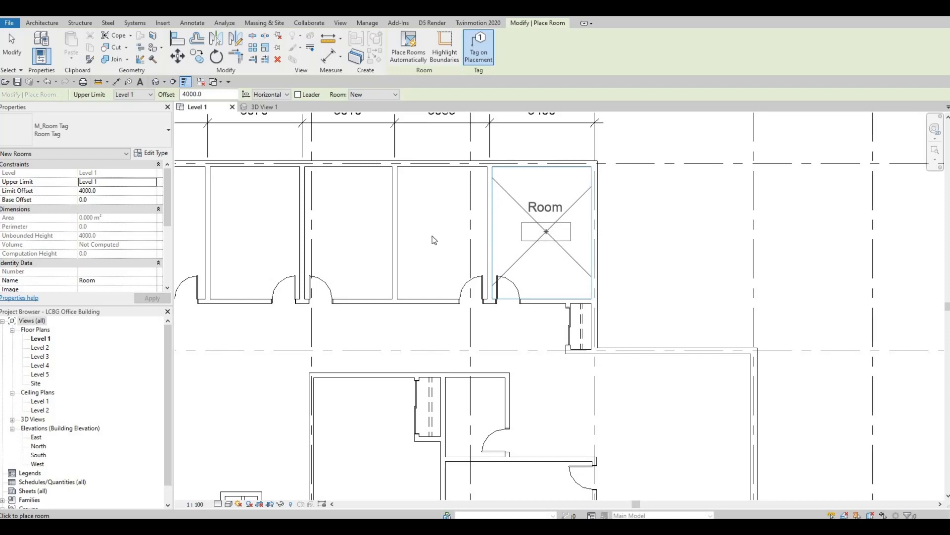
left_click(349, 239)
left_click(256, 229)
middle_click_drag(256, 229, 540, 228)
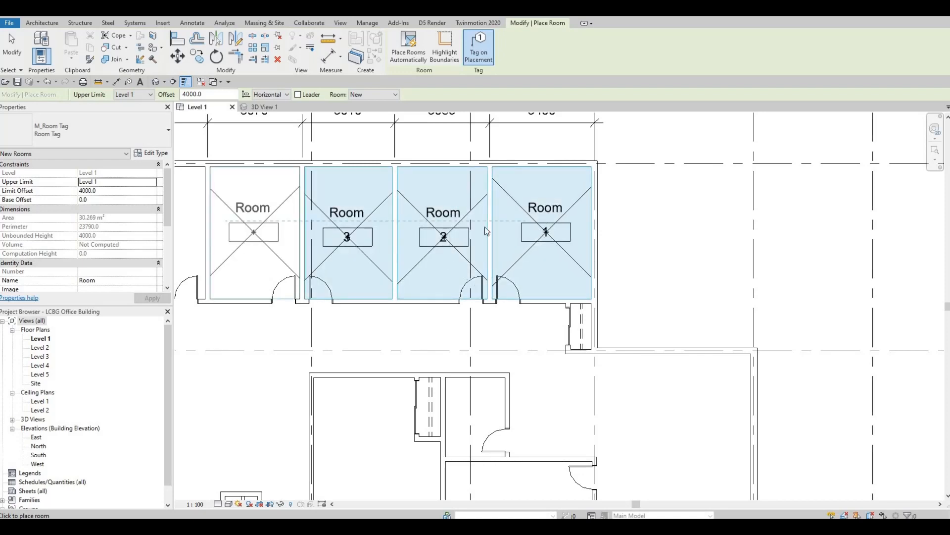
middle_click_drag(688, 335, 611, 132)
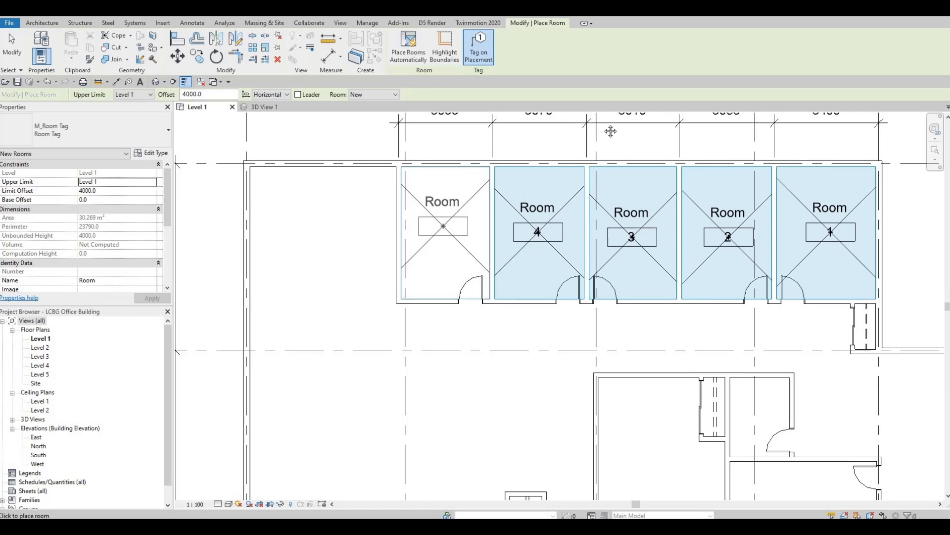
- Place a tagged room in the large open area that wraps around the five offices and the enclosed rooms
scroll(610, 132, "down", 1)
middle_click_drag(623, 234, 516, 328)
scroll(517, 324, "down", 2)
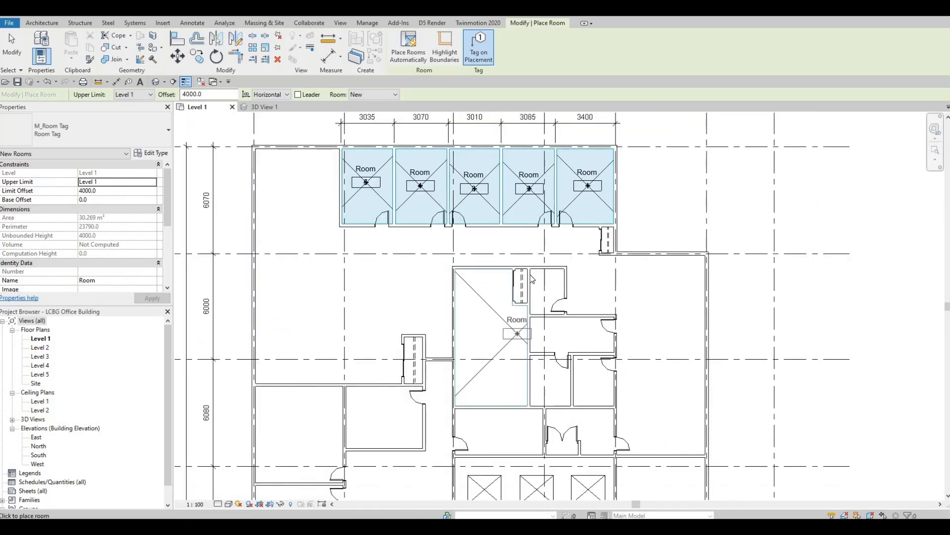
scroll(533, 284, "up", 1)
middle_click_drag(302, 270, 578, 329)
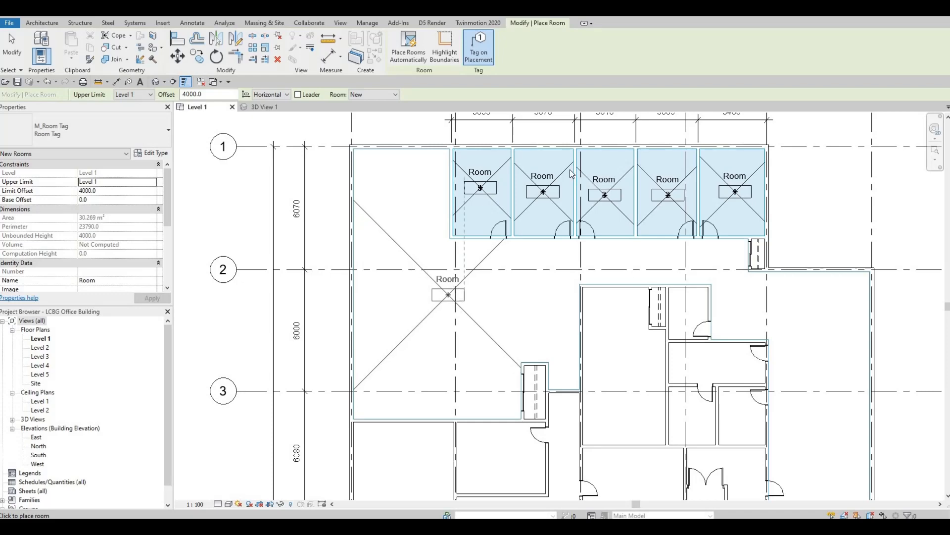
middle_click_drag(628, 260, 549, 116)
scroll(549, 116, "down", 1)
middle_click_drag(705, 262, 691, 340)
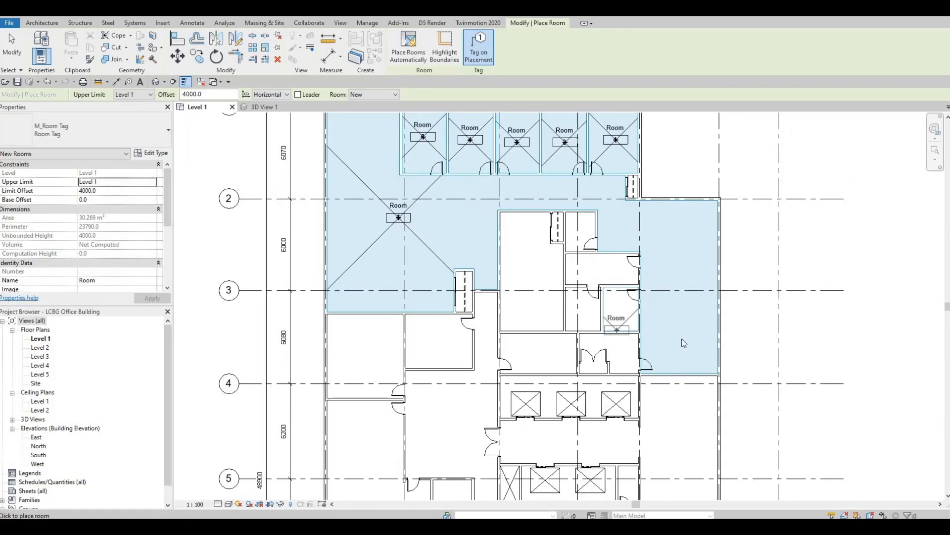
left_click(691, 335)
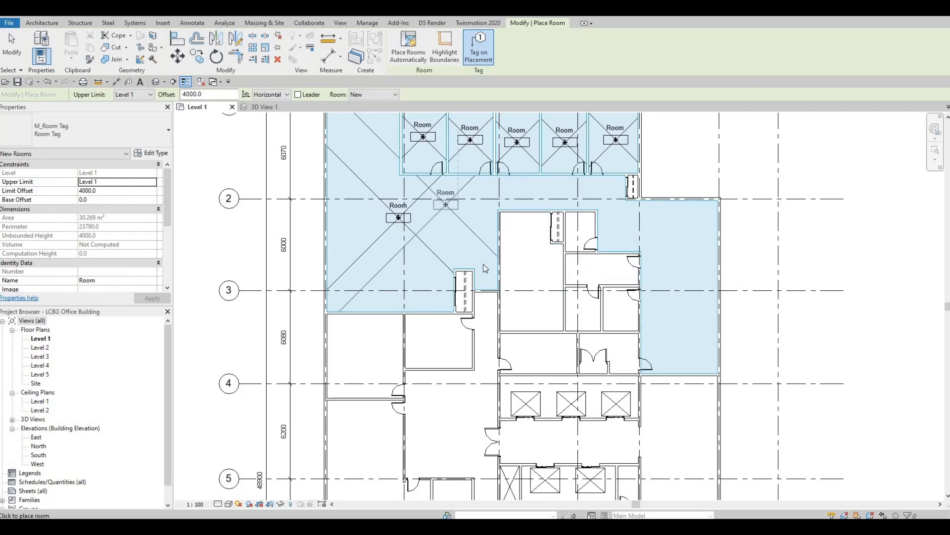
- Place tagged rooms in the five enclosed rooms of the block between grid line 2 and the row north of grid line 4
scroll(499, 266, "up", 1)
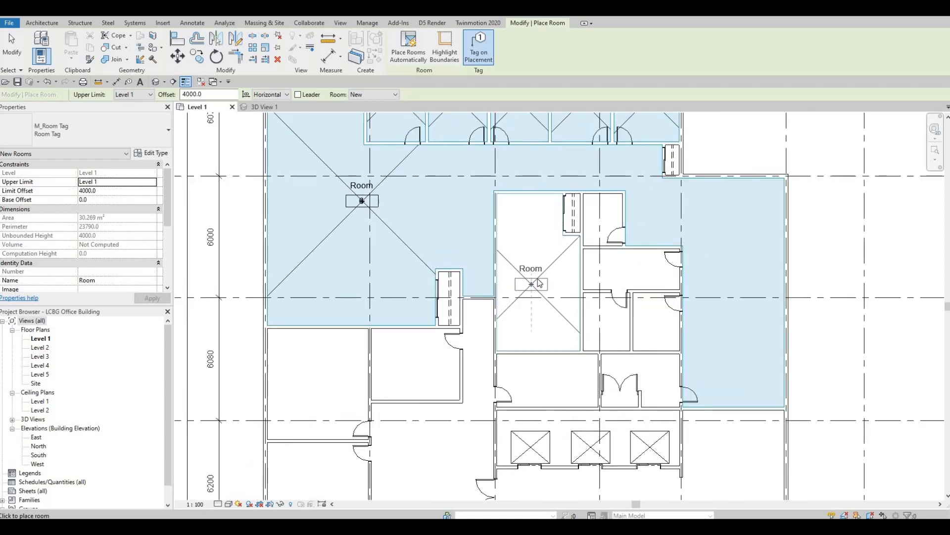
scroll(525, 280, "up", 1)
left_click(537, 278)
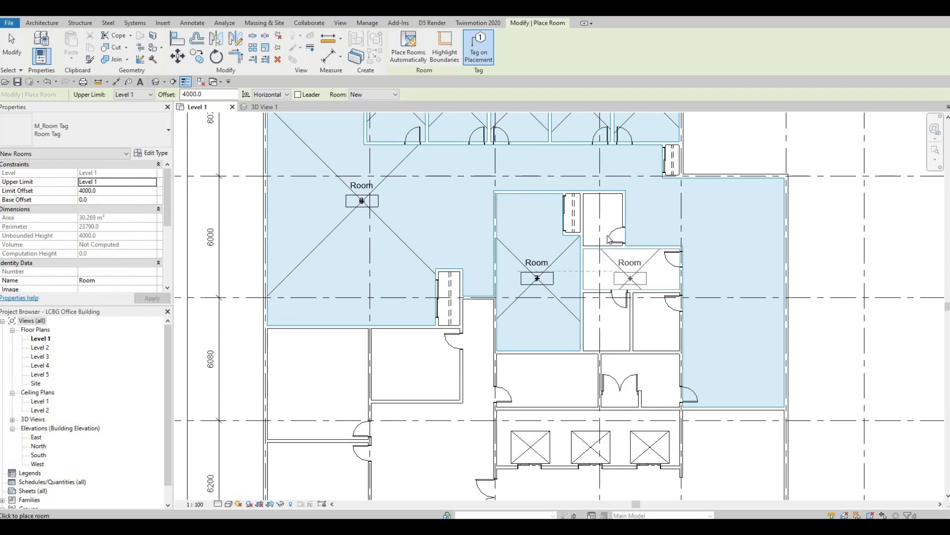
left_click(630, 272)
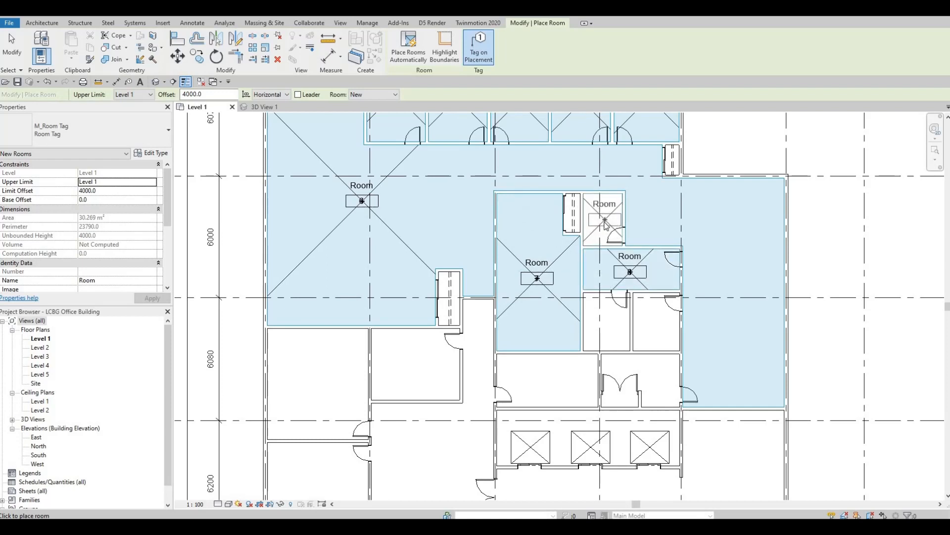
left_click(608, 321)
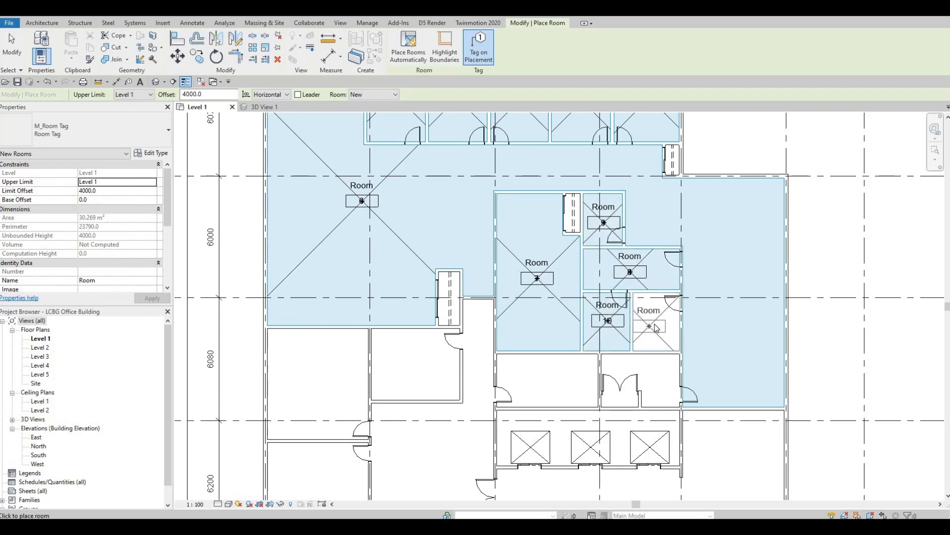
left_click(649, 309)
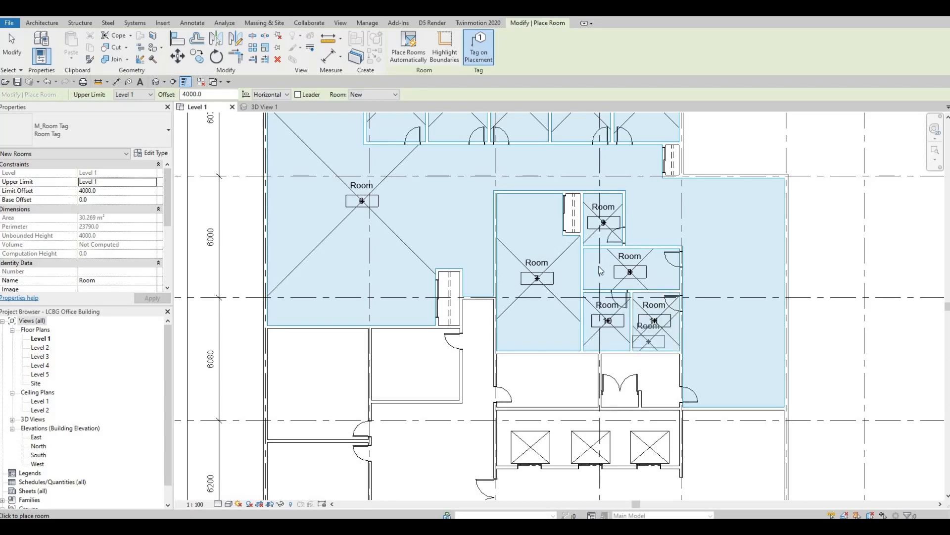
- Place tagged rooms in the two west rooms between grid lines 3 and 4, the room north of the elevators, and the double-door space with its closet
middle_click_drag(558, 387, 546, 242)
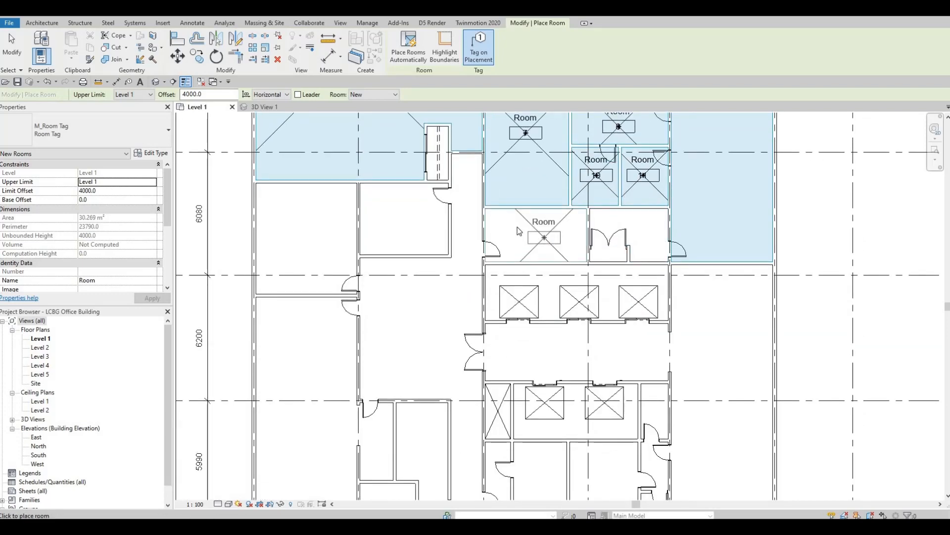
left_click(517, 228)
middle_click_drag(422, 381, 460, 310)
middle_click_drag(345, 165, 358, 245)
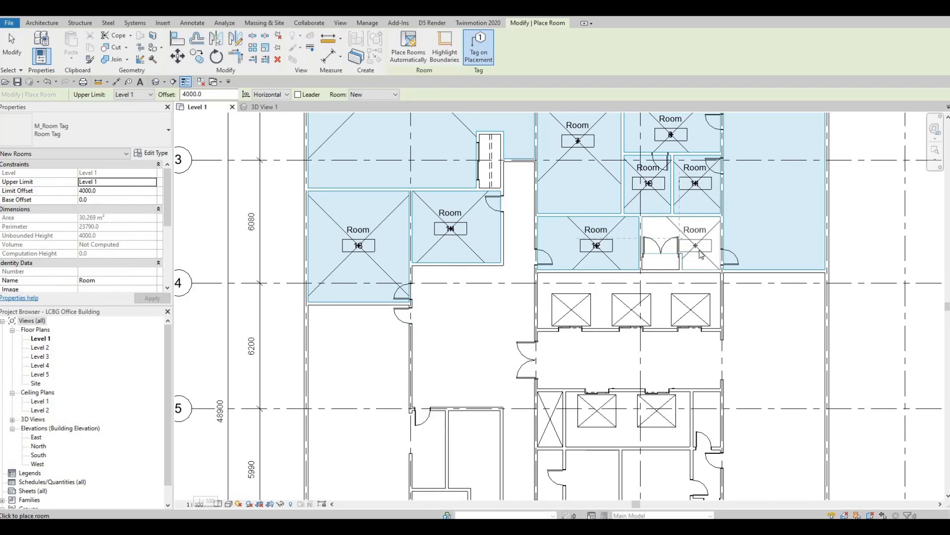
scroll(665, 268, "up", 2)
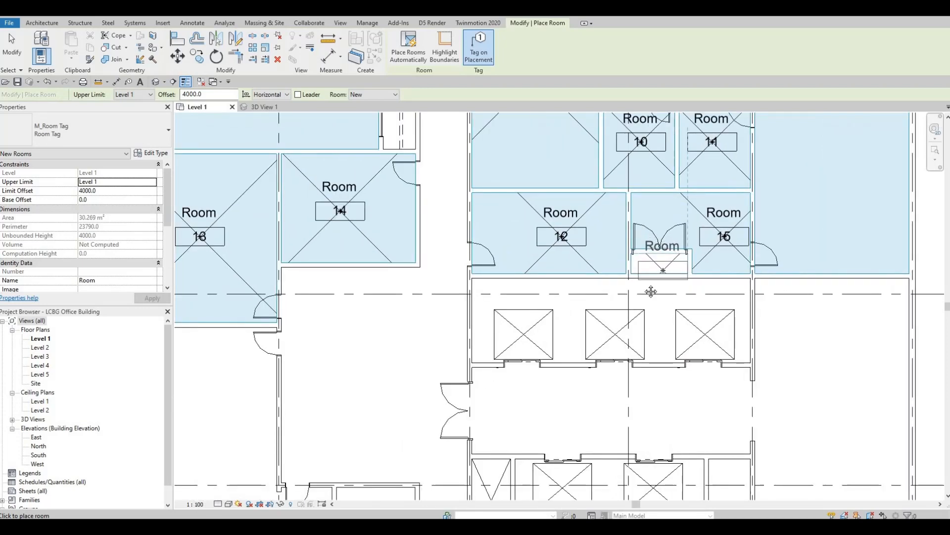
left_click(635, 258)
- Place tagged rooms in the corridor west of the elevators, the long west room between grid lines 4 and 6, and the enclosed L-shaped room
middle_click_drag(589, 395, 594, 301)
scroll(595, 300, "down", 1)
middle_click_drag(397, 270, 469, 263)
left_click(419, 313)
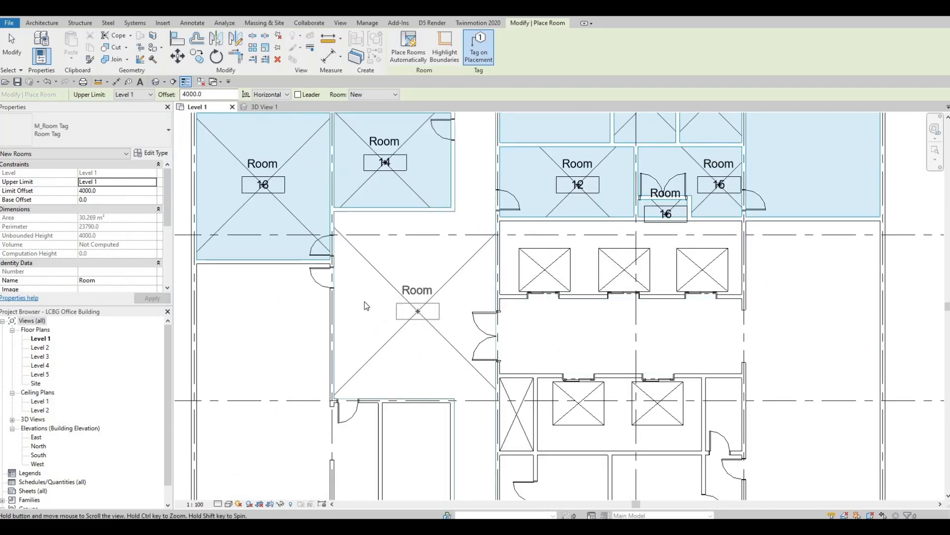
scroll(364, 312, "down", 1)
scroll(465, 256, "down", 1)
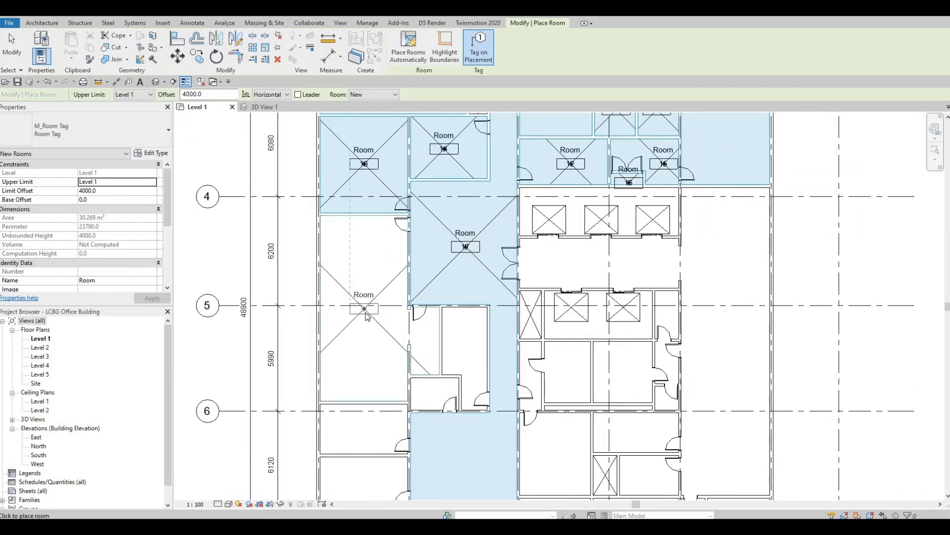
left_click(451, 363)
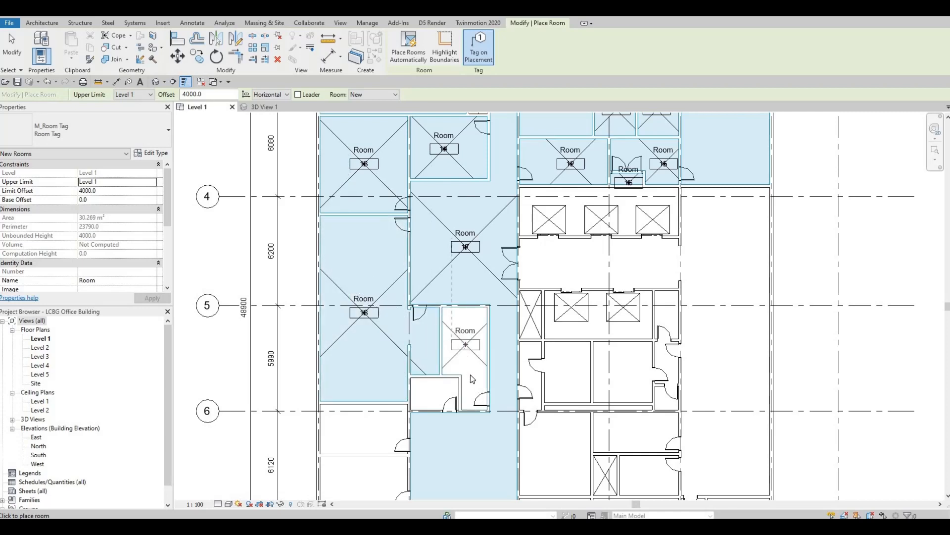
left_click(454, 355)
- Place tagged rooms in the small and west rooms beside grid line 6, the core rooms between grid lines 5 and 7, and the long east space
middle_click_drag(474, 398, 488, 290)
scroll(489, 290, "up", 1)
scroll(460, 290, "down", 1)
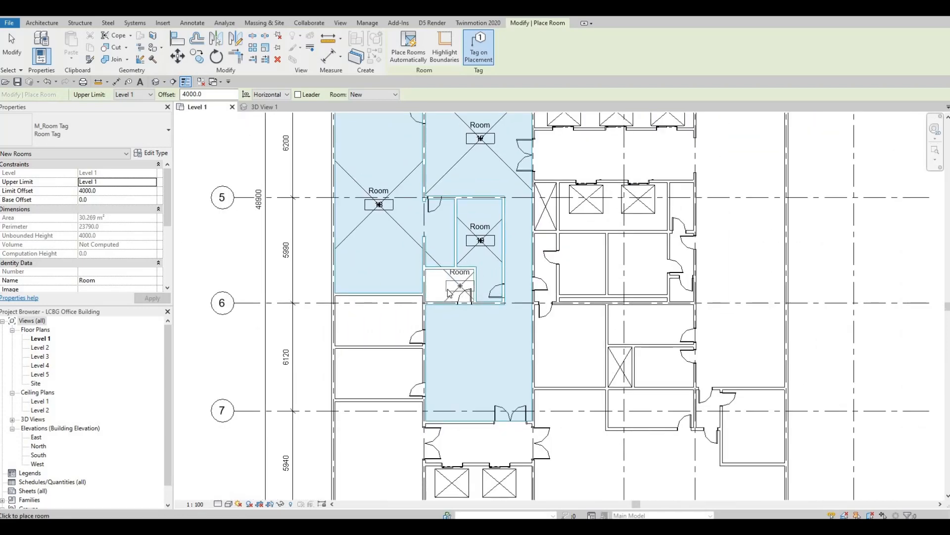
left_click(378, 323)
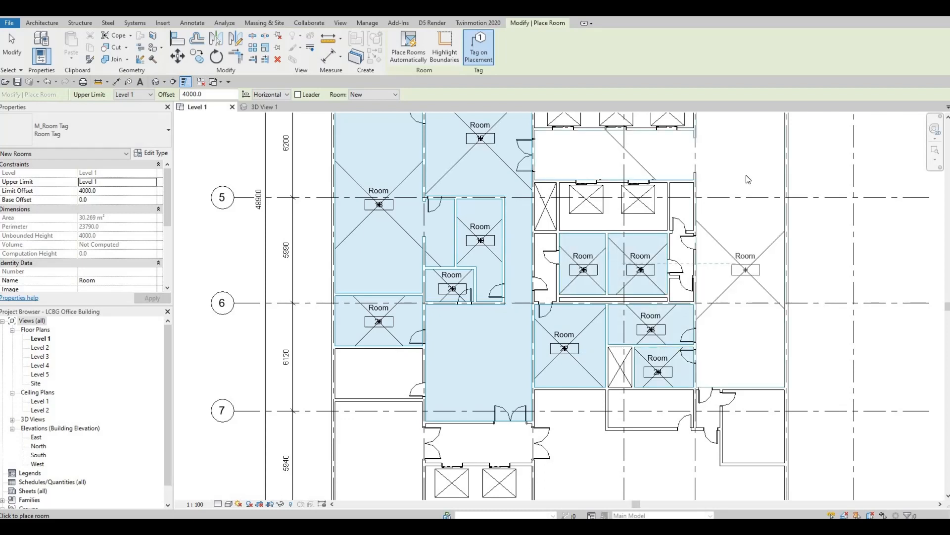
middle_click_drag(733, 340, 722, 499)
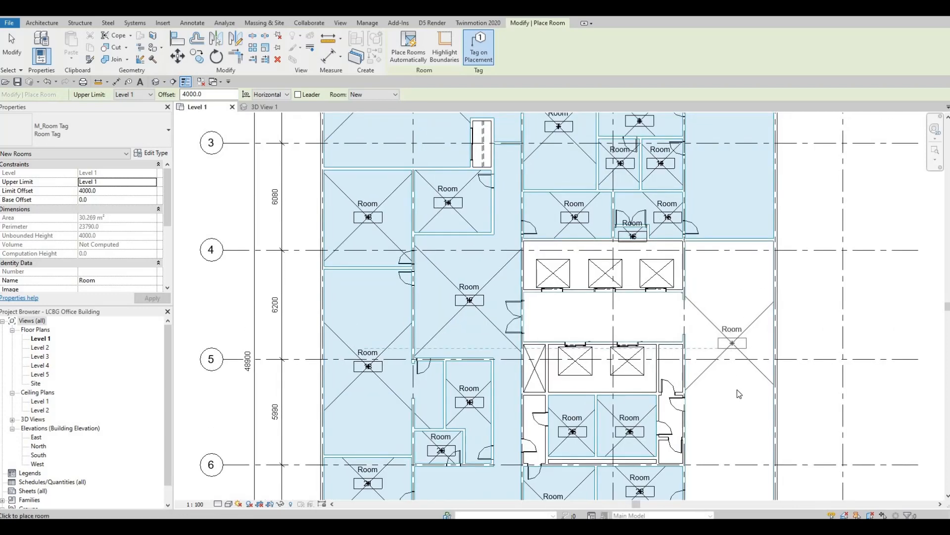
left_click(732, 329)
- Place tagged rooms in the remaining west and east rooms around grid line 7 and in the large open area around grid line 8
middle_click_drag(741, 412, 714, 158)
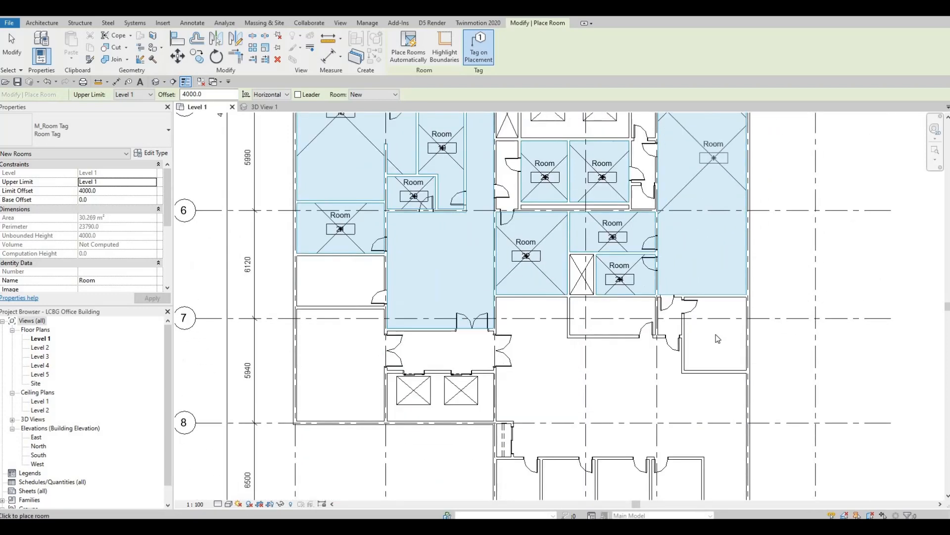
left_click(606, 316)
middle_click_drag(554, 350, 608, 278)
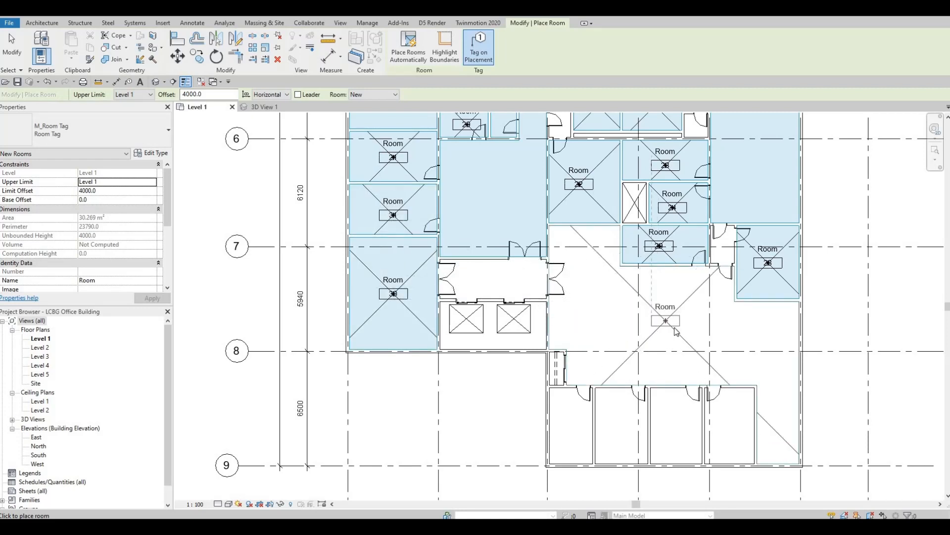
left_click(676, 332)
- Place tagged rooms in the four adjacent offices along grid line 9 and finish room placement
scroll(584, 347, "up", 1)
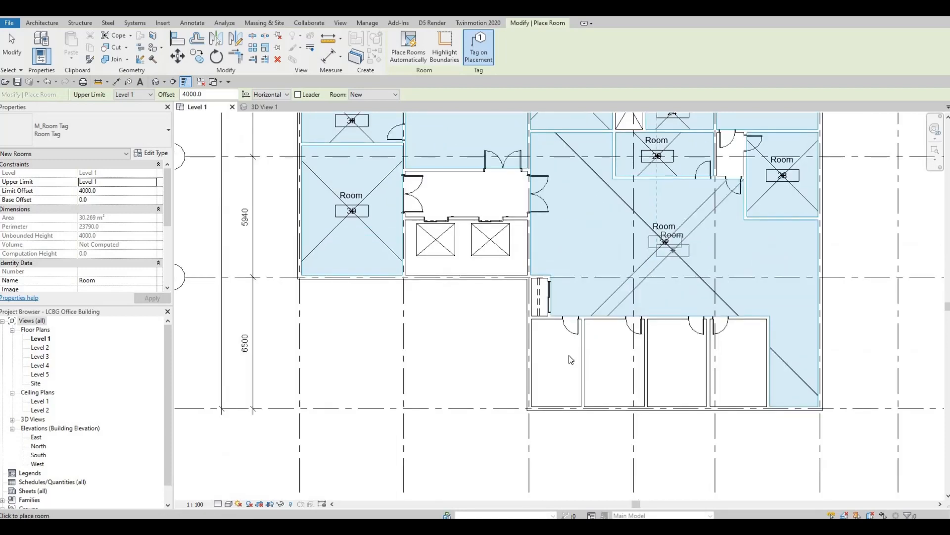
scroll(572, 360, "down", 1)
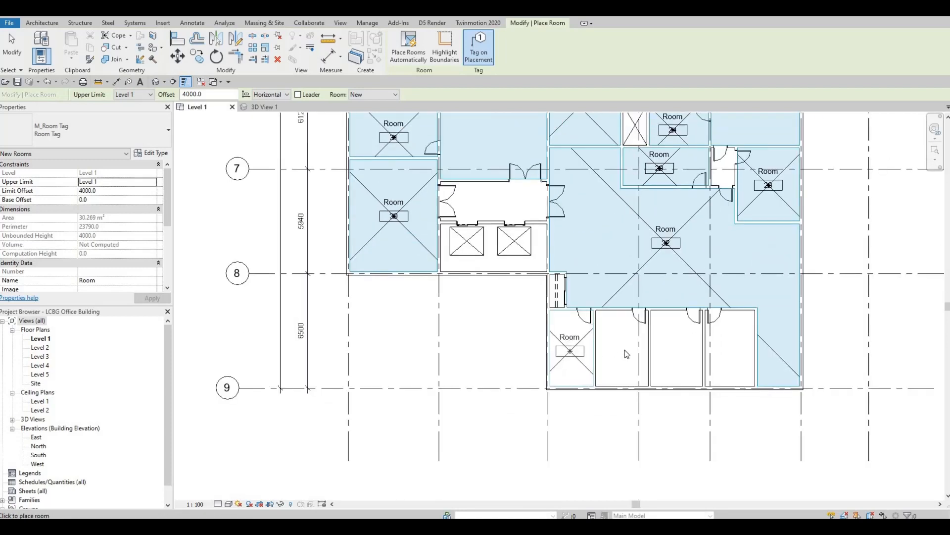
left_click(572, 353)
left_click(626, 352)
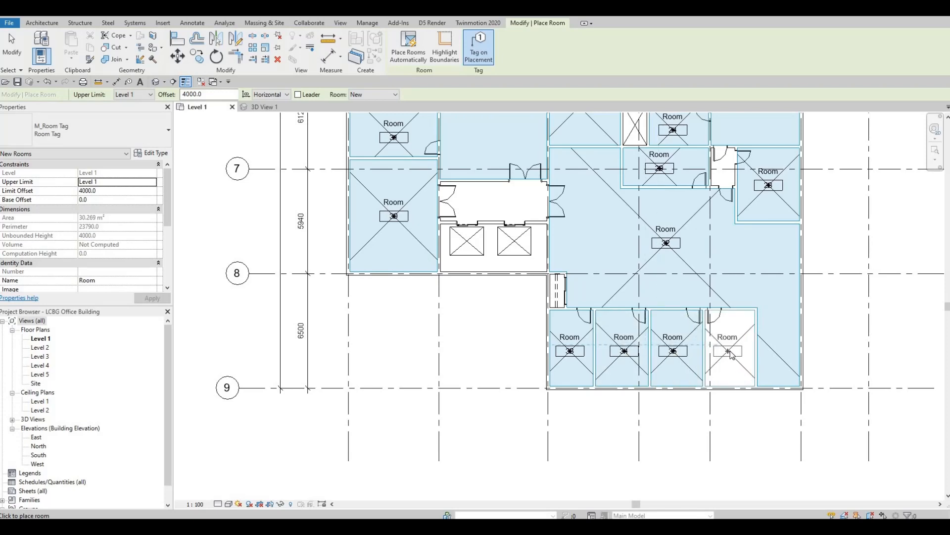
left_click(731, 354)
key("Escape")
key("Escape")
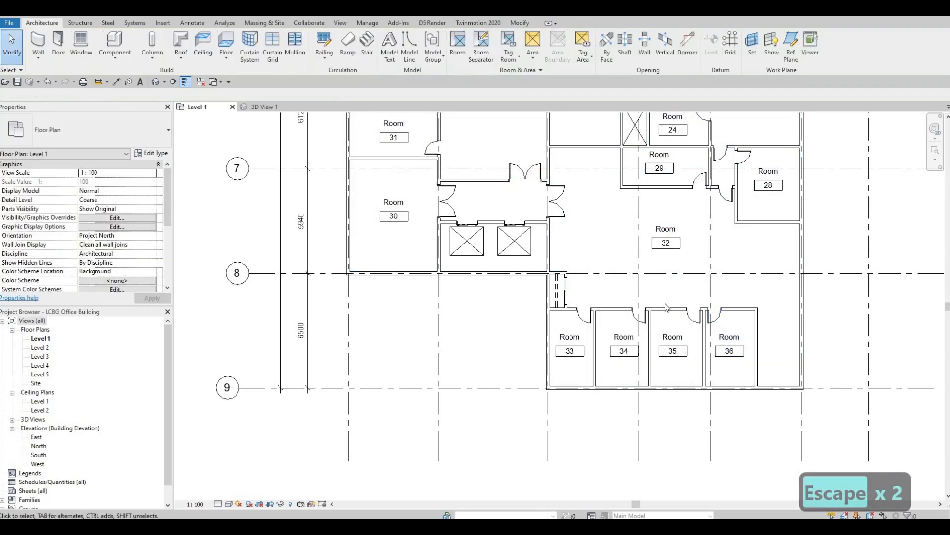
- Check the placed room tags across the Level 1 plan, from grid line 9 up to grid line 1
scroll(625, 356, "down", 2)
middle_click_drag(631, 353, 631, 336)
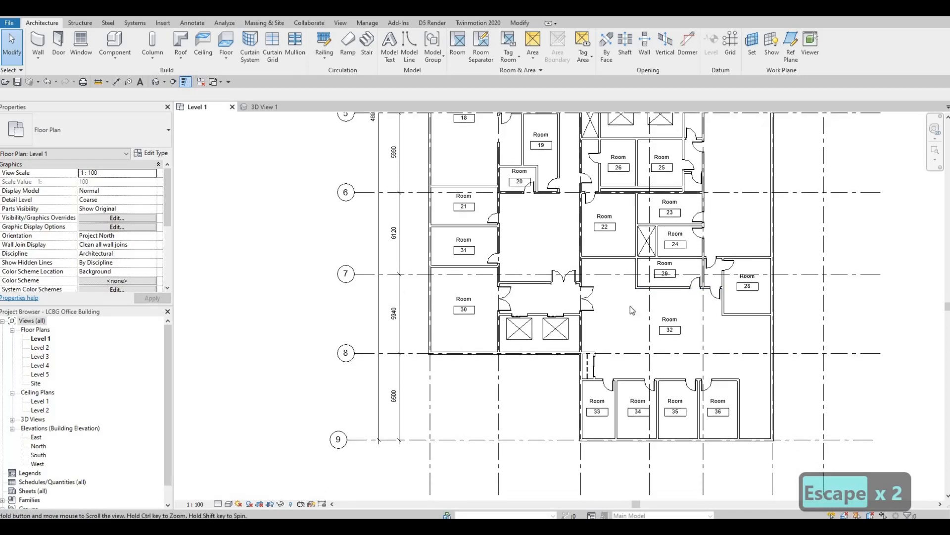
middle_click_drag(589, 205, 577, 318)
scroll(588, 341, "down", 1)
middle_click_drag(639, 289, 618, 382)
middle_click_drag(501, 253, 498, 320)
middle_click_drag(540, 188, 545, 226)
scroll(542, 192, "up", 4)
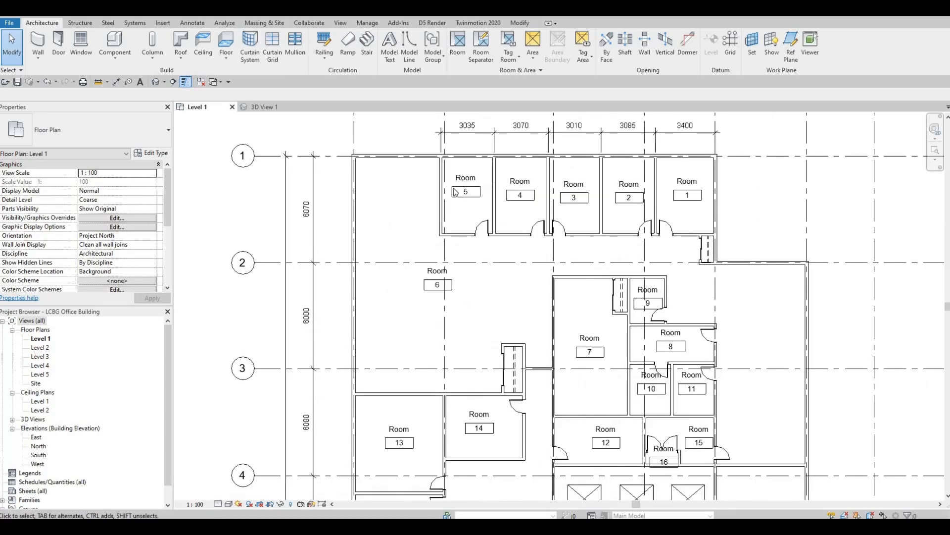
- Move the tags of rooms 5 and 3 into line with room 4's tag in the office row along grid line 1
key("Escape")
left_click(429, 202)
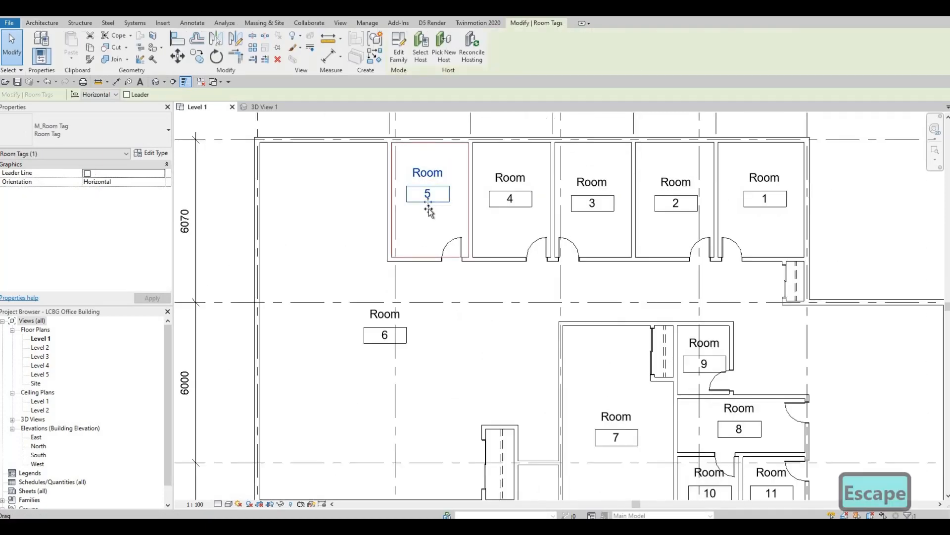
left_click_drag(428, 207, 429, 212)
key("Escape")
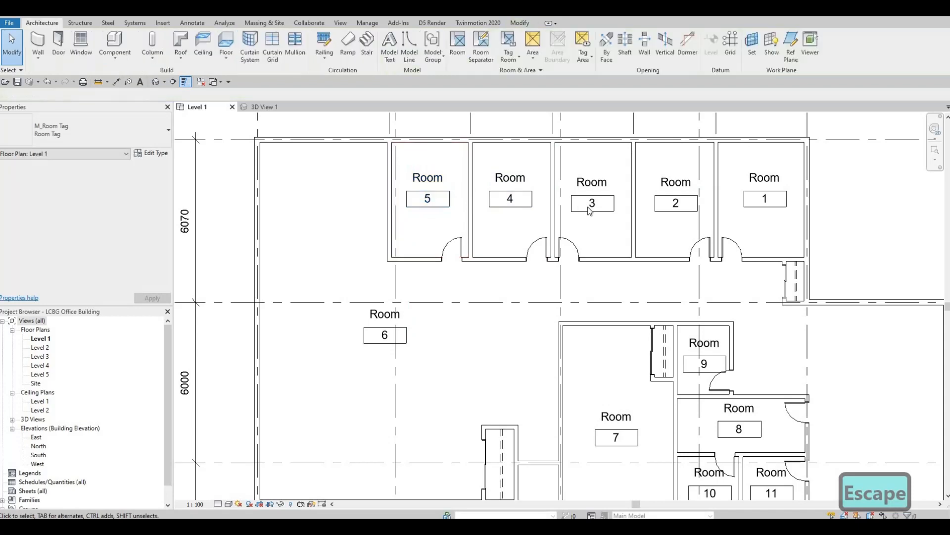
left_click(592, 210)
left_click_drag(592, 211, 563, 210)
scroll(544, 205, "up", 2)
key("Escape")
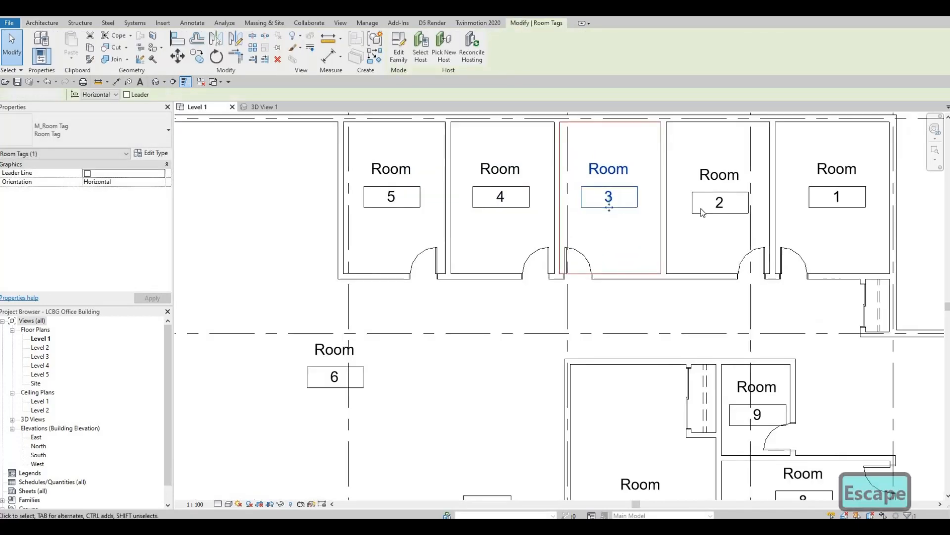
- Align the tags of rooms 2 and 1 with the neighbouring office tags along grid line 1
left_click(721, 214)
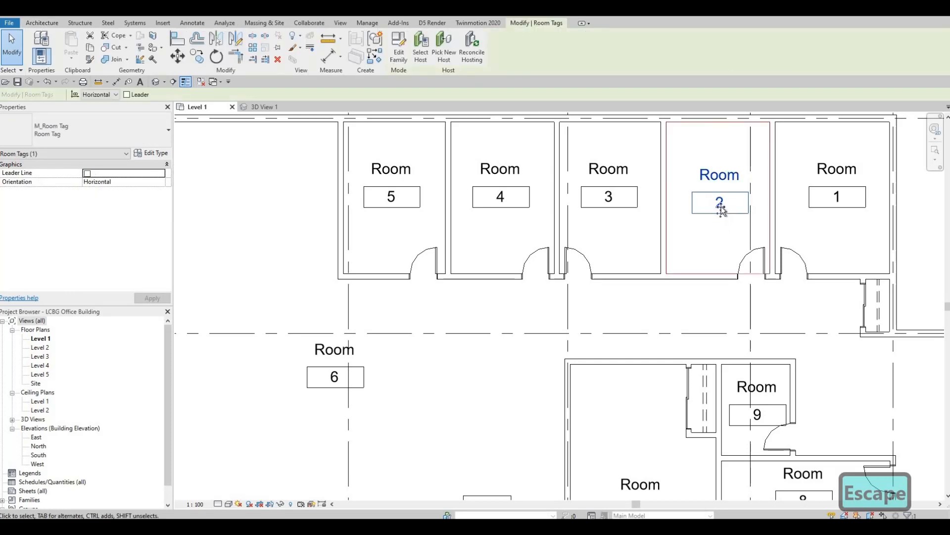
left_click_drag(721, 214, 721, 211)
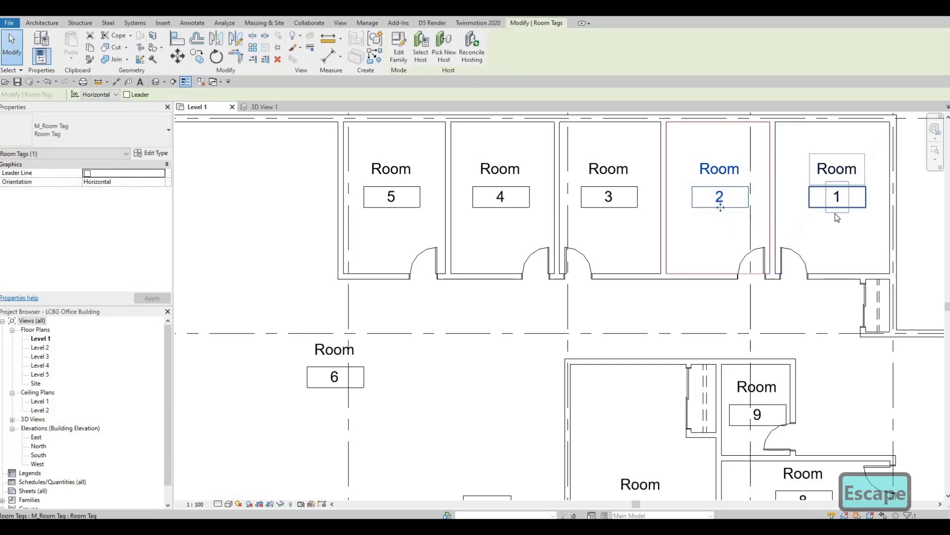
left_click(837, 208)
left_click_drag(837, 201, 830, 223)
key("Escape")
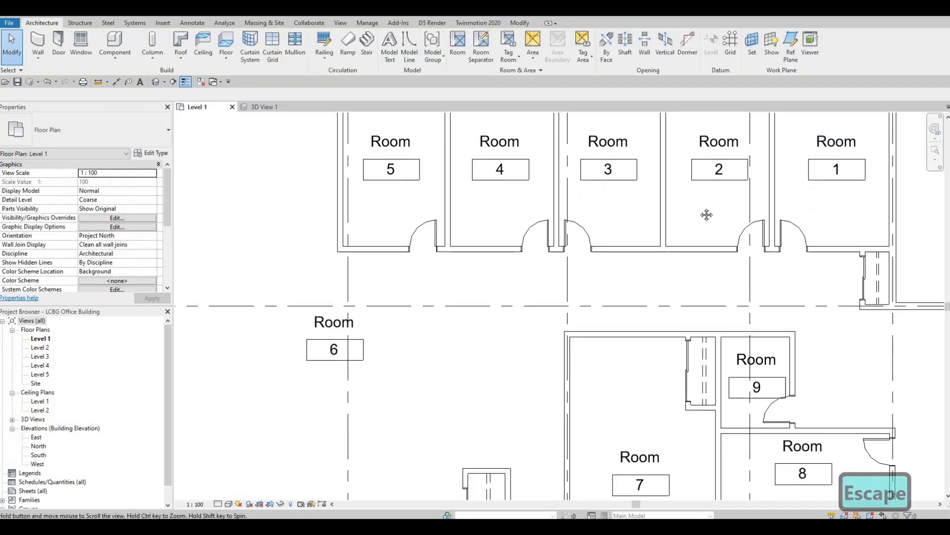
- Rename room 1, the easternmost office along grid line 1, as OFFICE in its tag
scroll(645, 263, "down", 5)
scroll(622, 327, "down", 3)
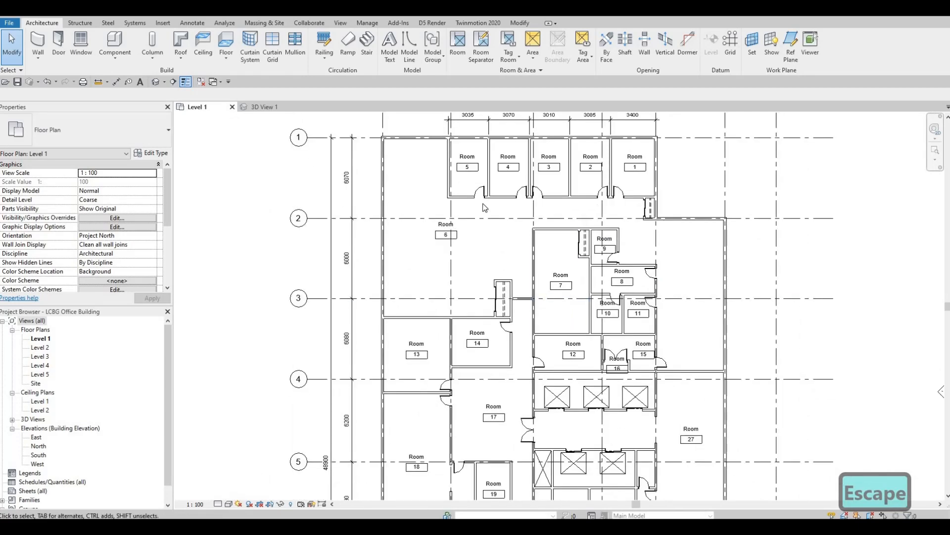
scroll(619, 228, "up", 5)
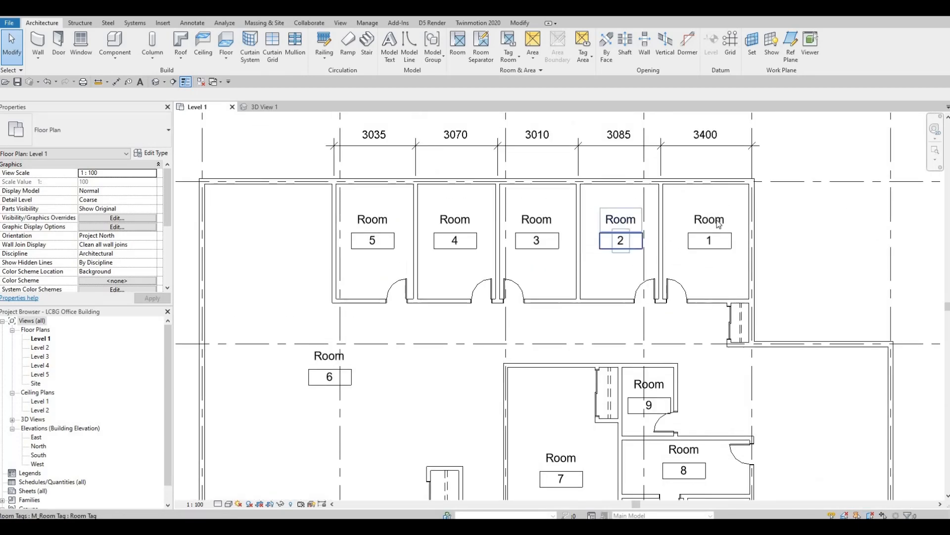
left_click(715, 221)
left_click(711, 218)
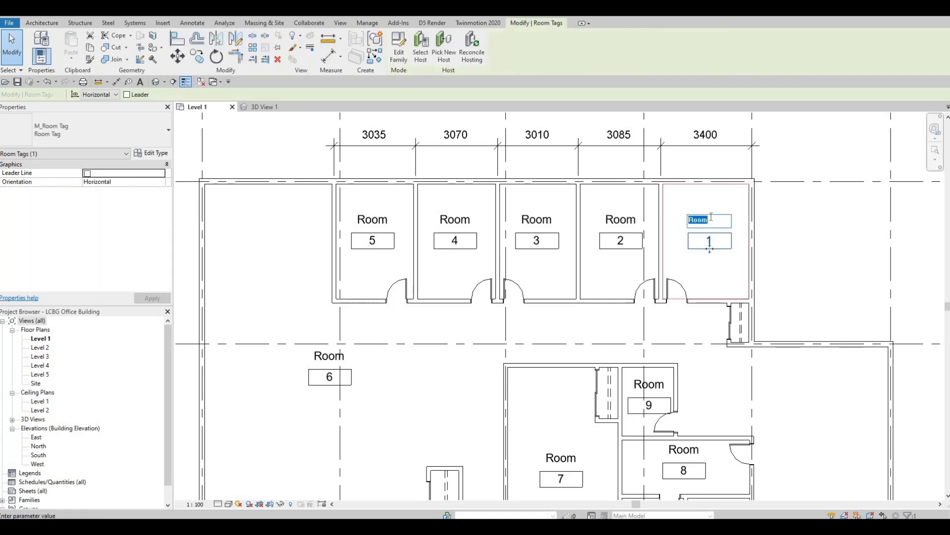
type("officew")
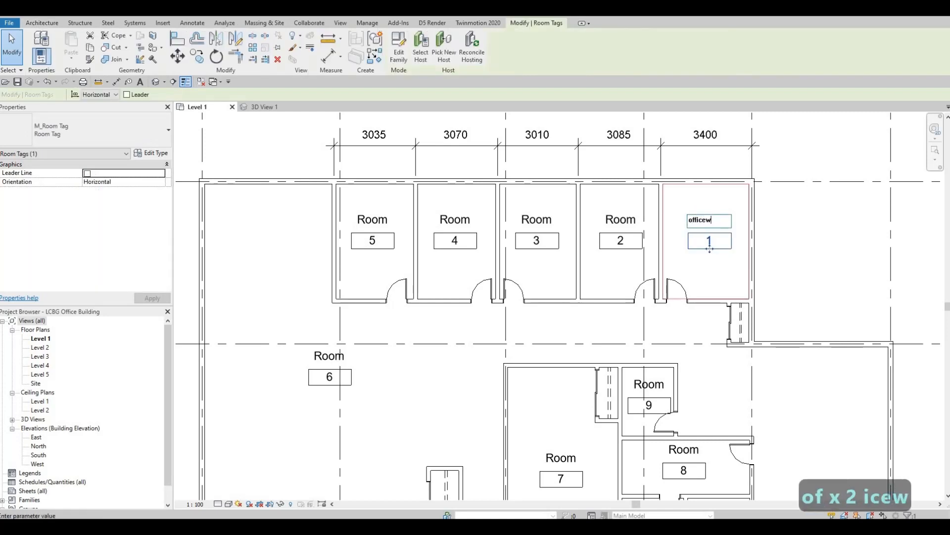
key("BackSpace")
key("BackSpace")
key("BackSpace")
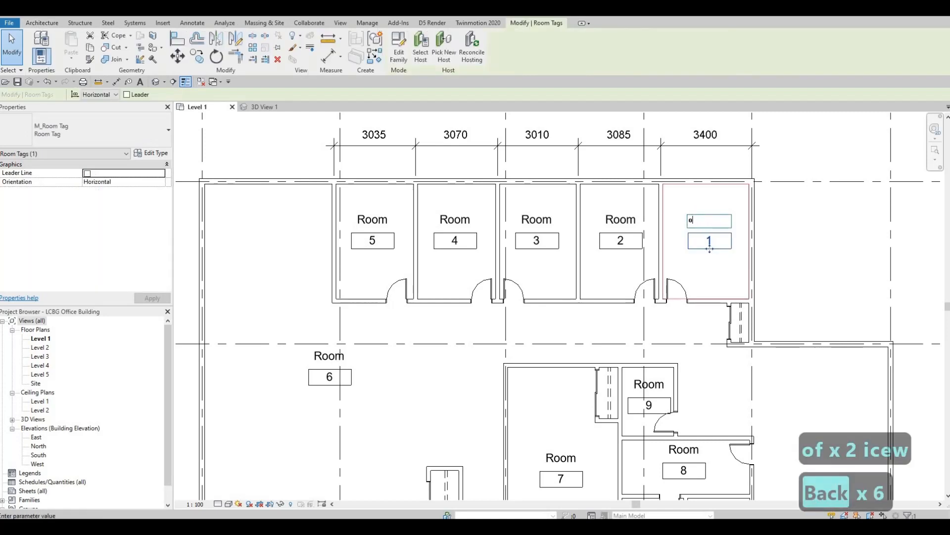
key("Caps_Lock")
type("OFFICE")
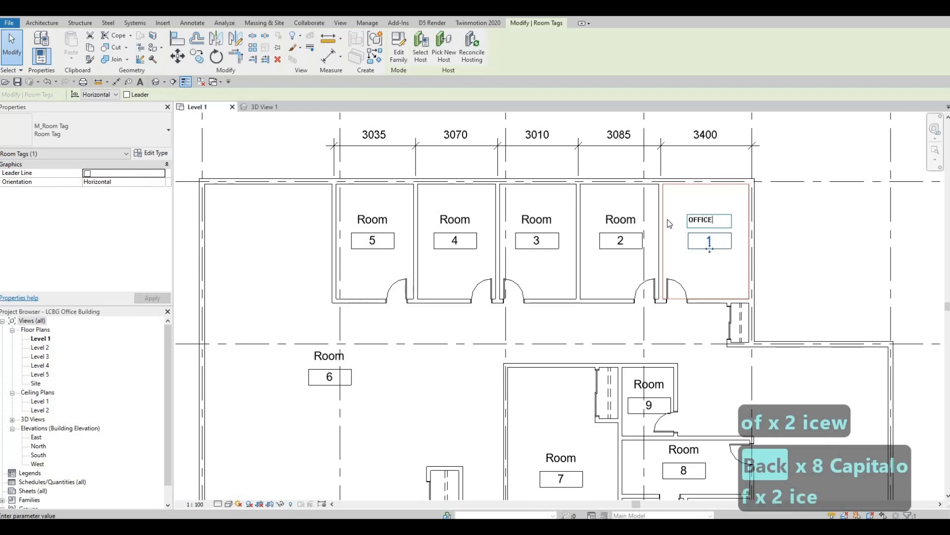
left_click(694, 219)
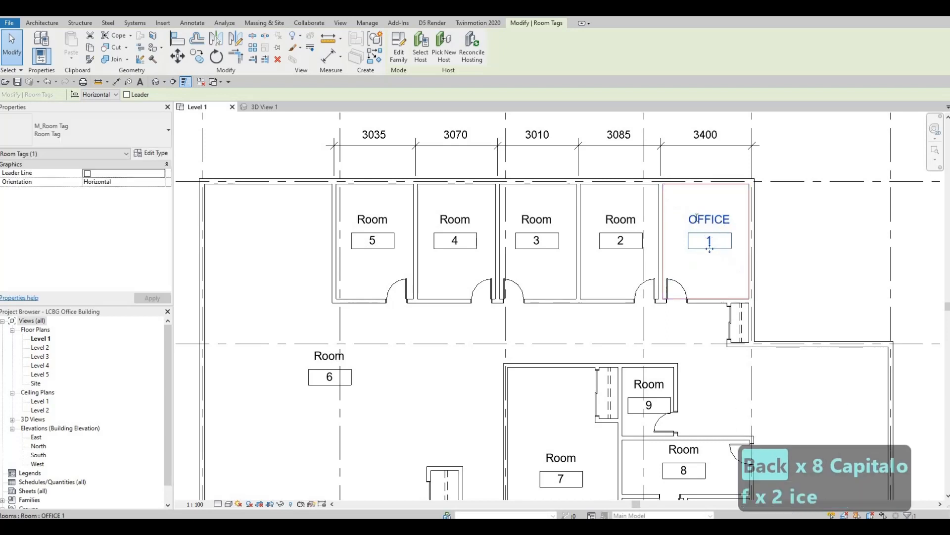
- Copy the OFFICE name from room 1's tag and rename rooms 2 and 3 along grid line 1 as OFFICE
left_click(711, 221)
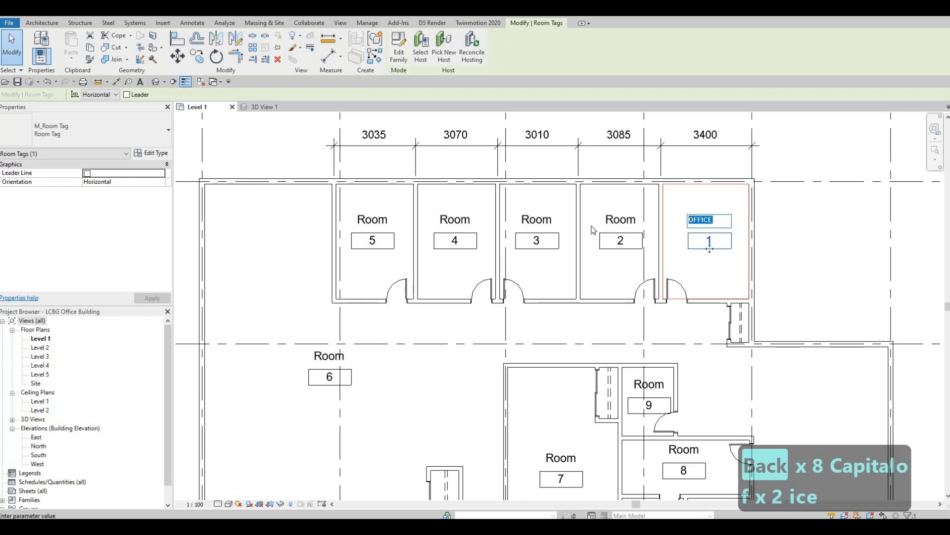
key("ctrl+c")
left_click(622, 221)
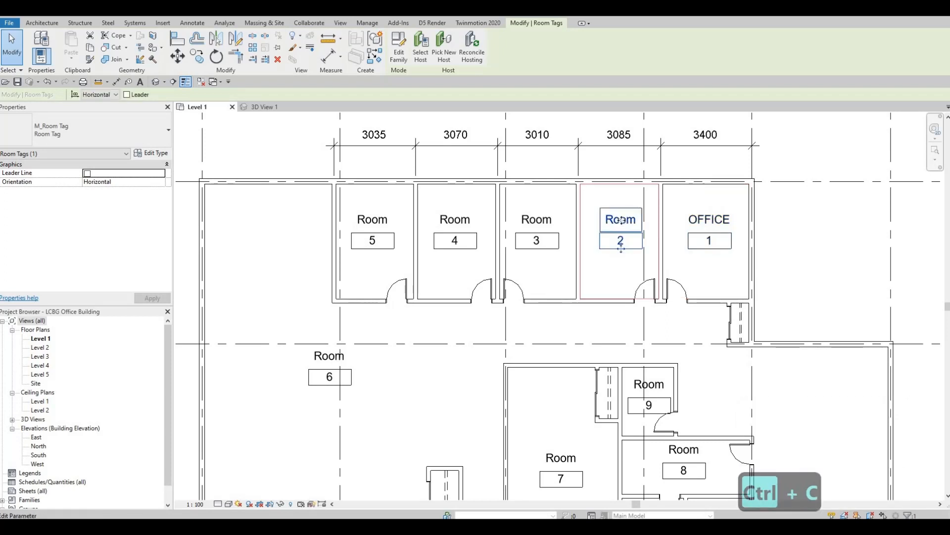
left_click(621, 221)
key("ctrl+v")
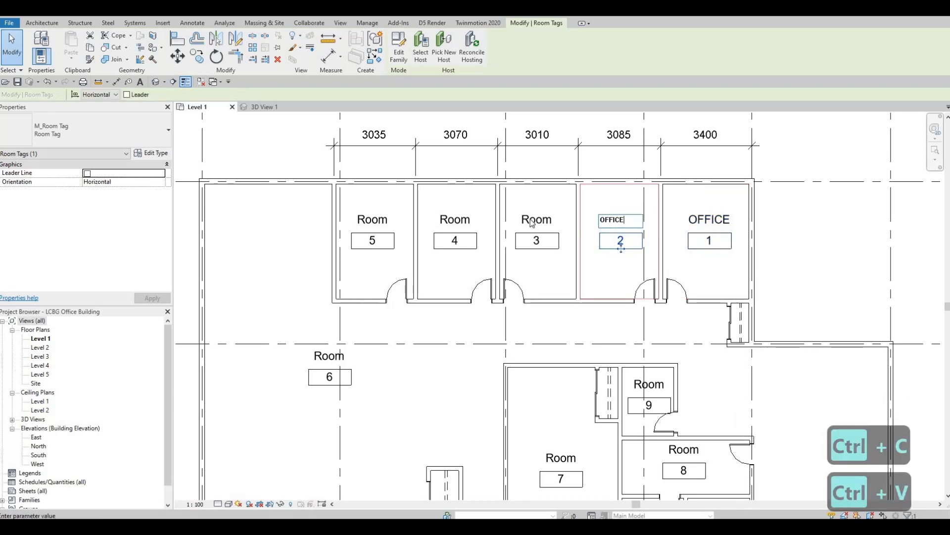
left_click(542, 220)
left_click(541, 219)
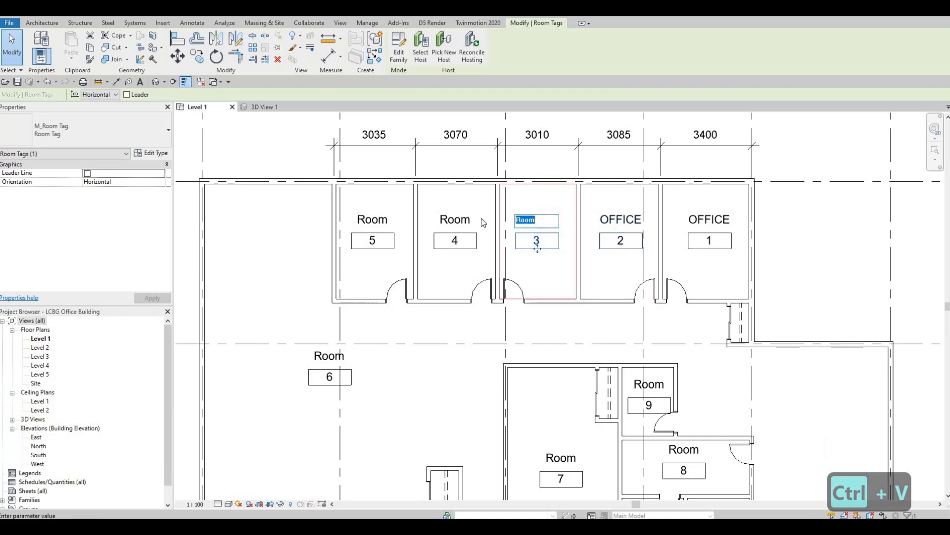
key("ctrl+v")
- Rename rooms 4 and 5 in the row along grid line 1 as OFFICE in their tags
left_click(464, 223)
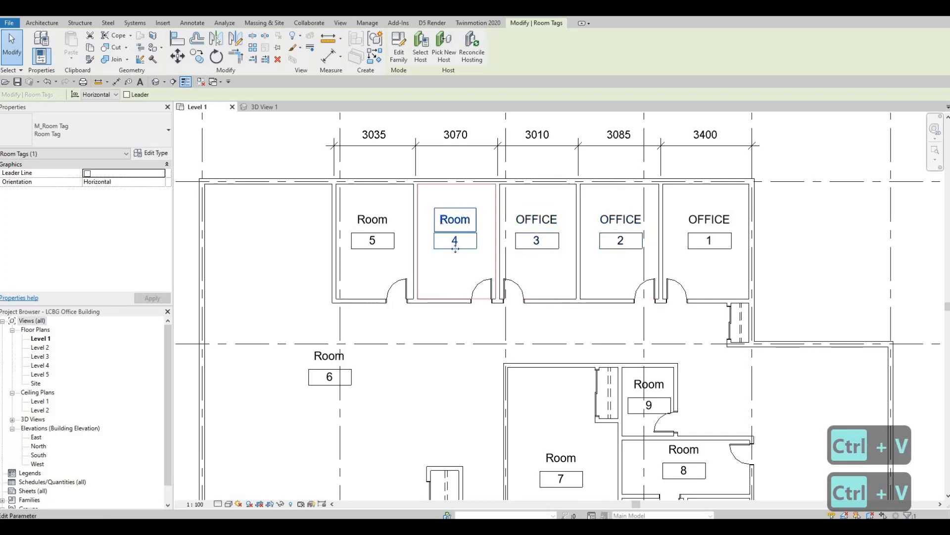
left_click(463, 219)
key("ctrl+v")
left_click(372, 219)
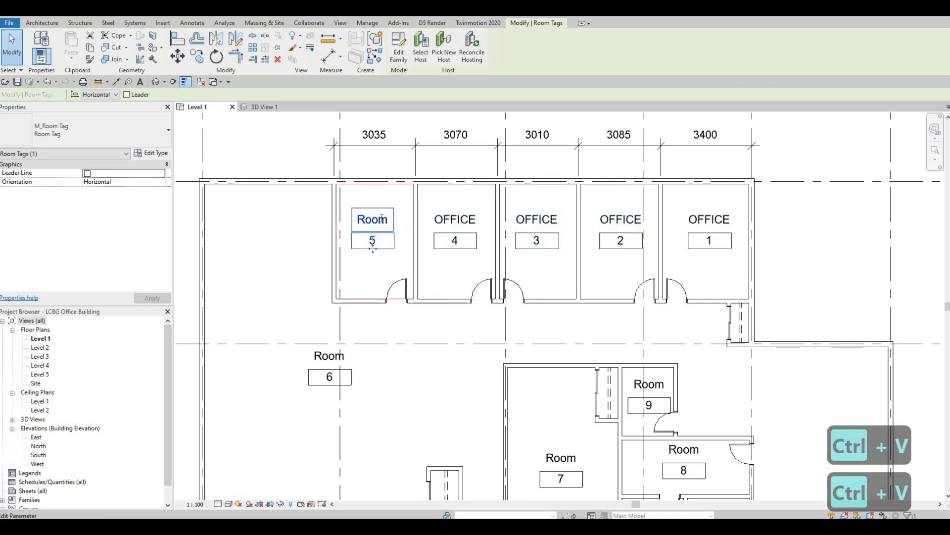
left_click(372, 220)
key("ctrl+v")
- Rename rooms 36 and 35 in the row along grid line 9 as OFFICE in their tags
scroll(423, 275, "down", 3)
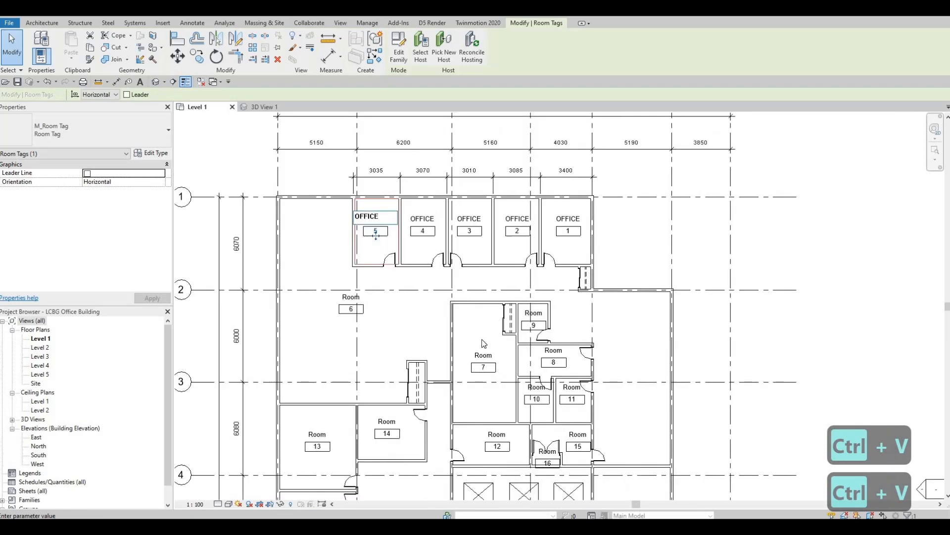
middle_click_drag(482, 342, 524, 198)
scroll(524, 207, "down", 1)
middle_click_drag(535, 347, 531, 130)
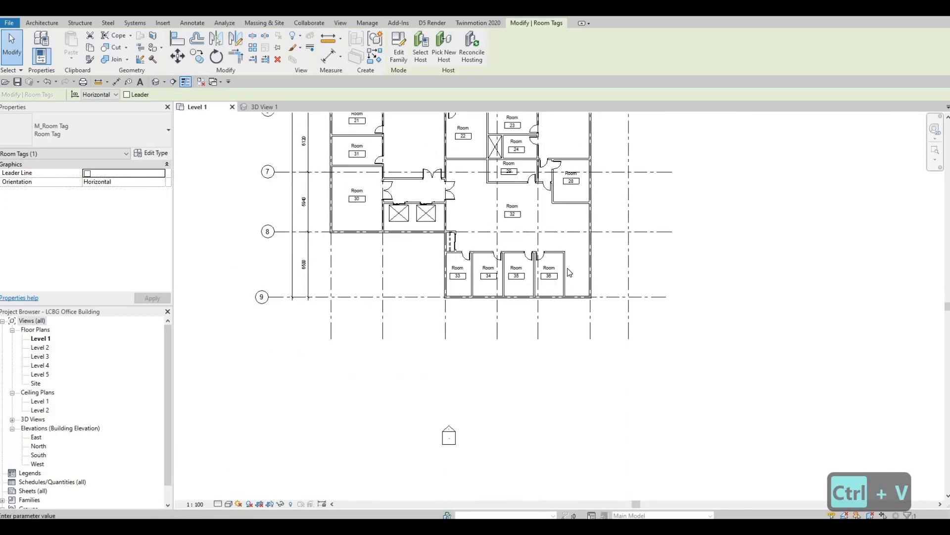
scroll(571, 258, "up", 7)
left_click(575, 260)
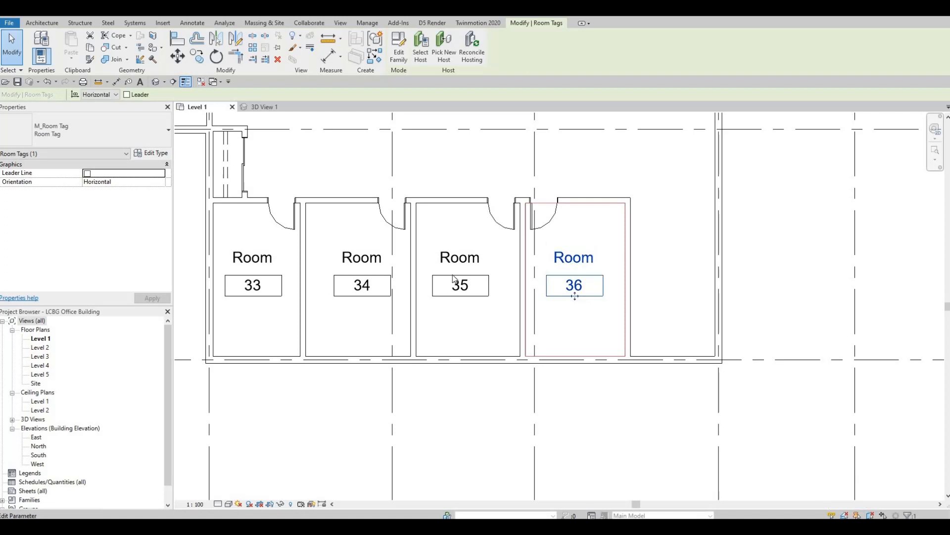
left_click(574, 258)
key("ctrl+v")
left_click(458, 256)
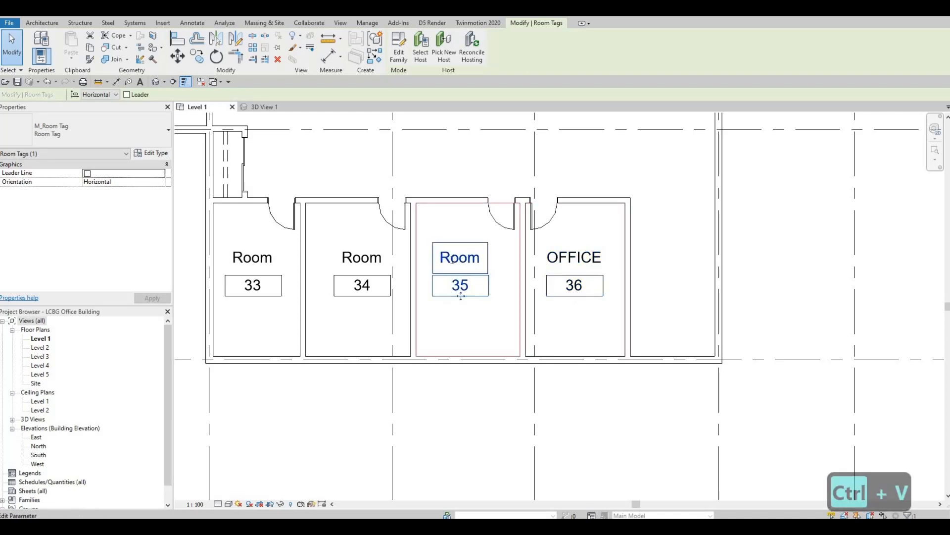
left_click(458, 257)
type("OFFICE")
- Rename rooms 34 and 33 in the row along grid line 9 as OFFICE in their tags
left_click(362, 258)
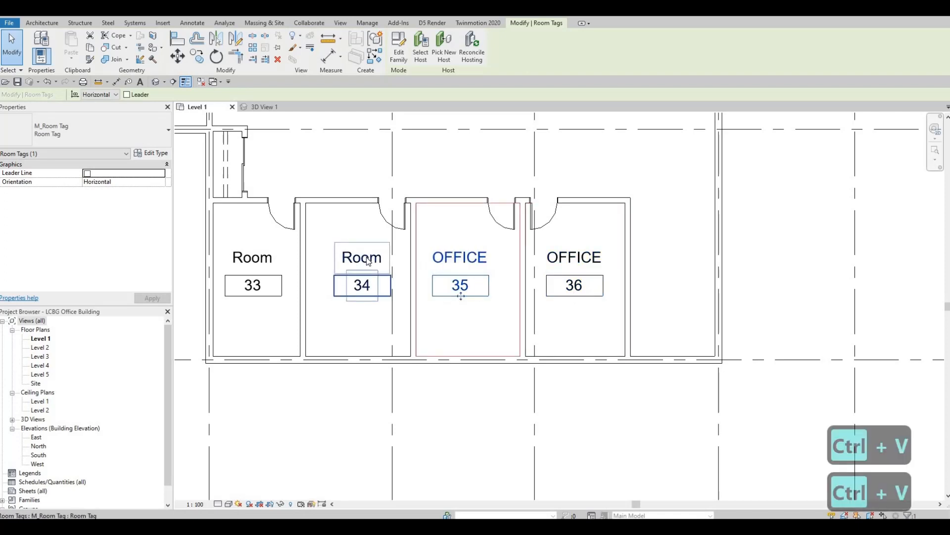
left_click(347, 260)
type("OFFICE")
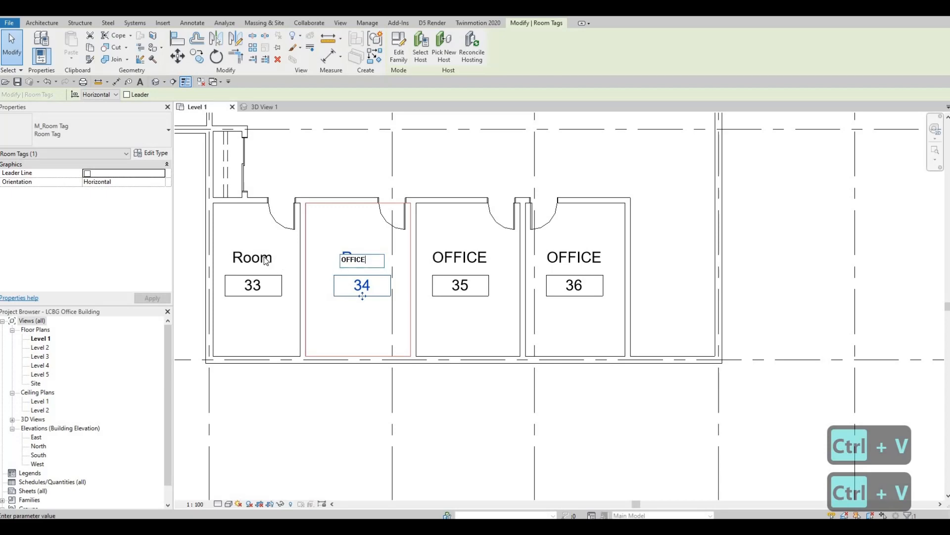
left_click(266, 258)
left_click(266, 258)
type("OFFICE")
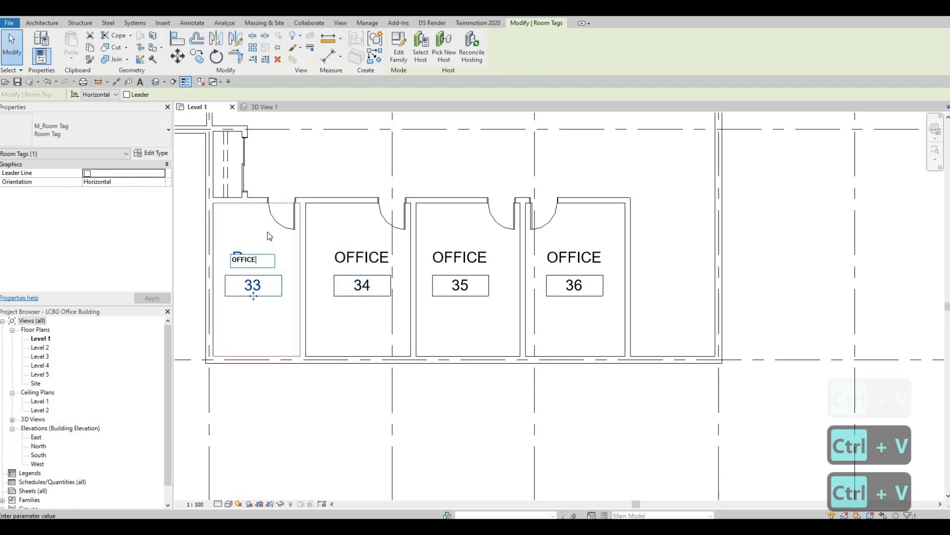
left_click(450, 336)
- Rename rooms 21 and 31, on the west side between grid lines 6 and 7, as OFFICE in their tags
middle_click_drag(436, 340, 539, 431)
scroll(538, 431, "down", 2)
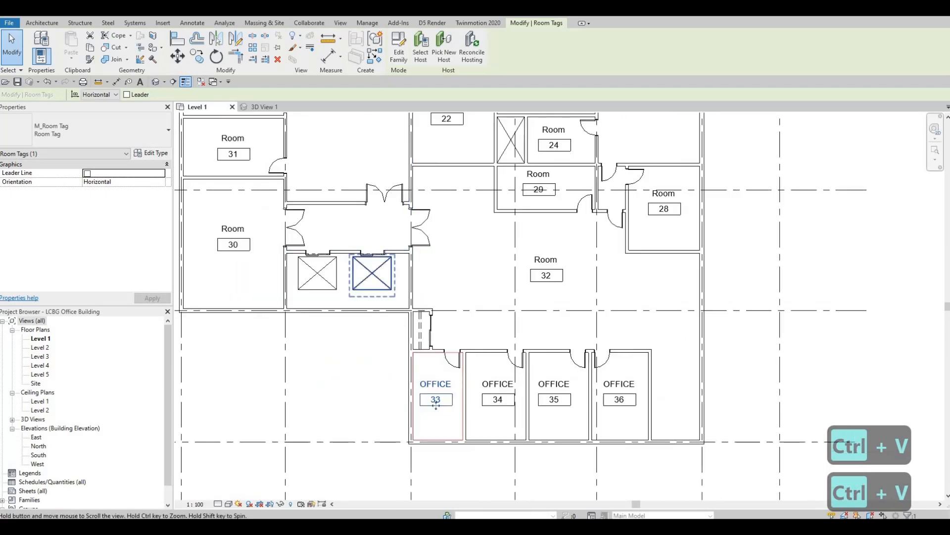
scroll(373, 272, "down", 1)
middle_click_drag(372, 272, 501, 435)
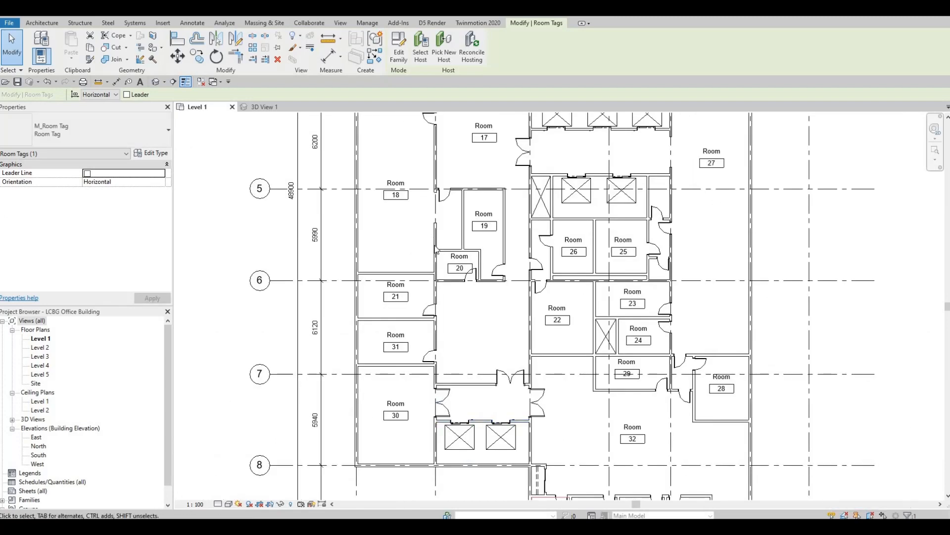
left_click(392, 287)
scroll(394, 288, "up", 2)
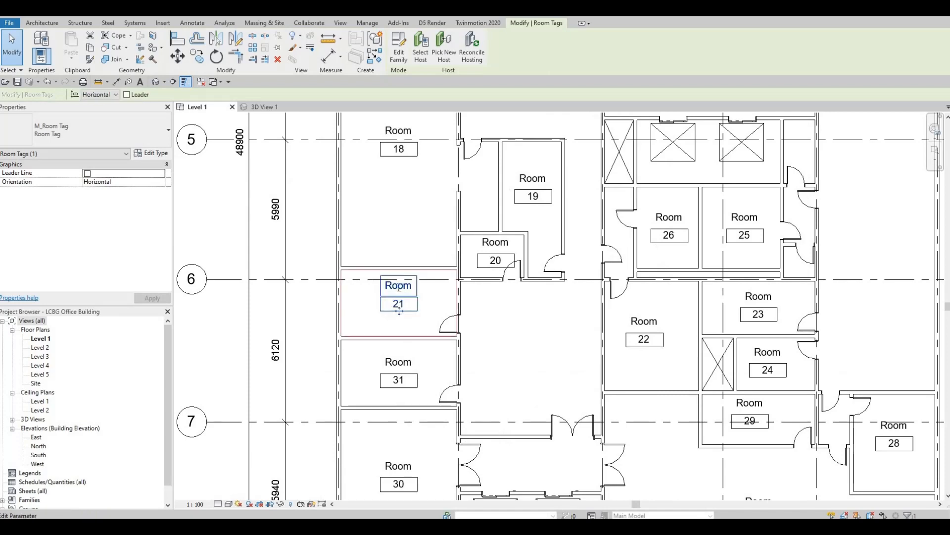
left_click(399, 285)
type("OFFICE")
left_click(404, 367)
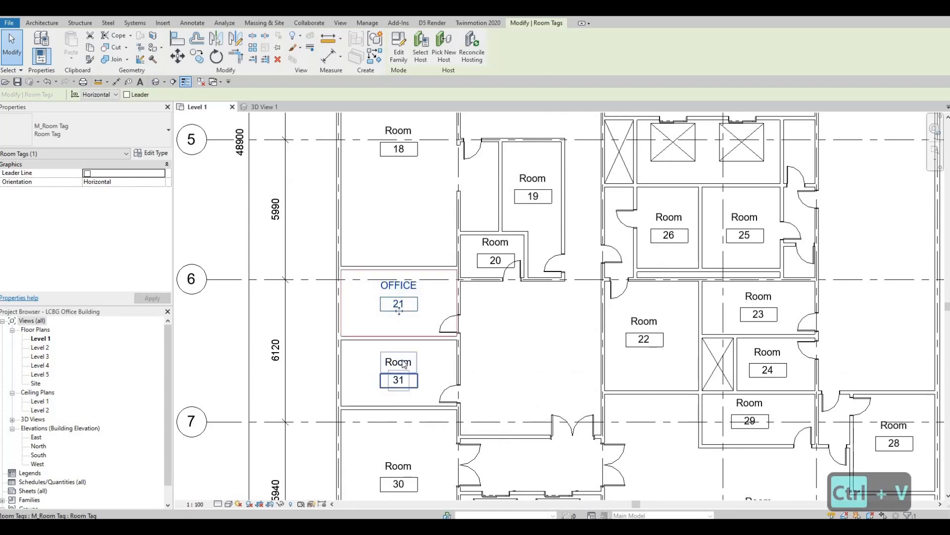
left_click(400, 360)
type("OFFICE")
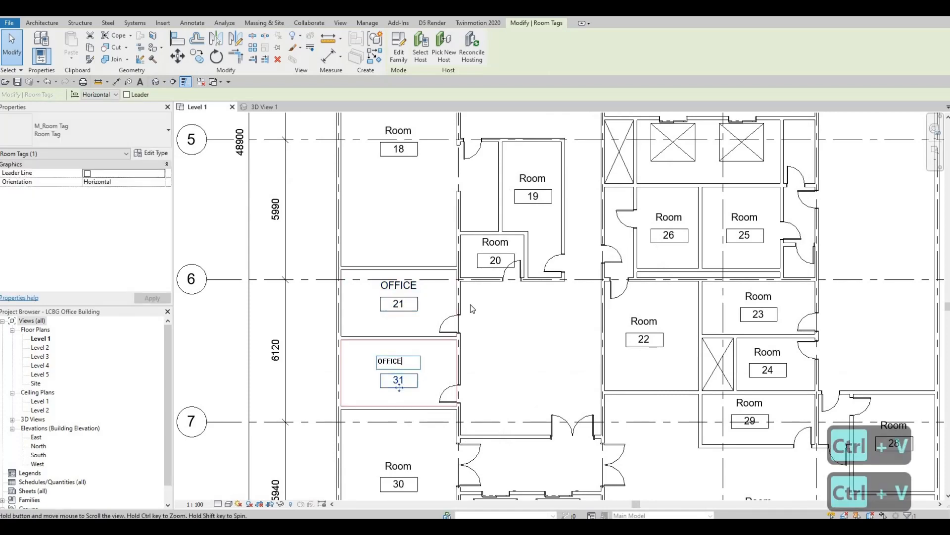
- Rename room 30, on the west side between grid lines 7 and 8, as SERVICE in its tag
middle_click_drag(521, 372, 569, 260)
scroll(529, 303, "up", 2)
scroll(527, 312, "down", 4)
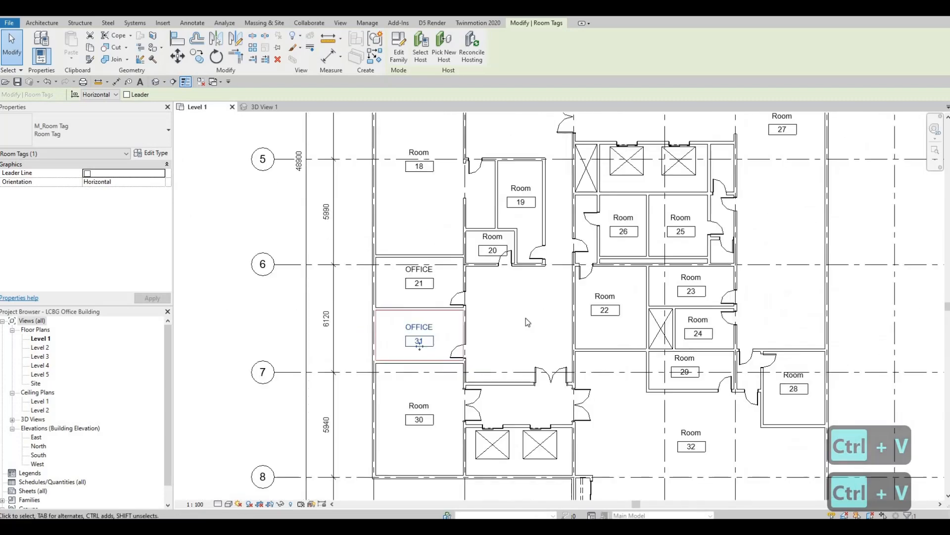
scroll(482, 335, "up", 4)
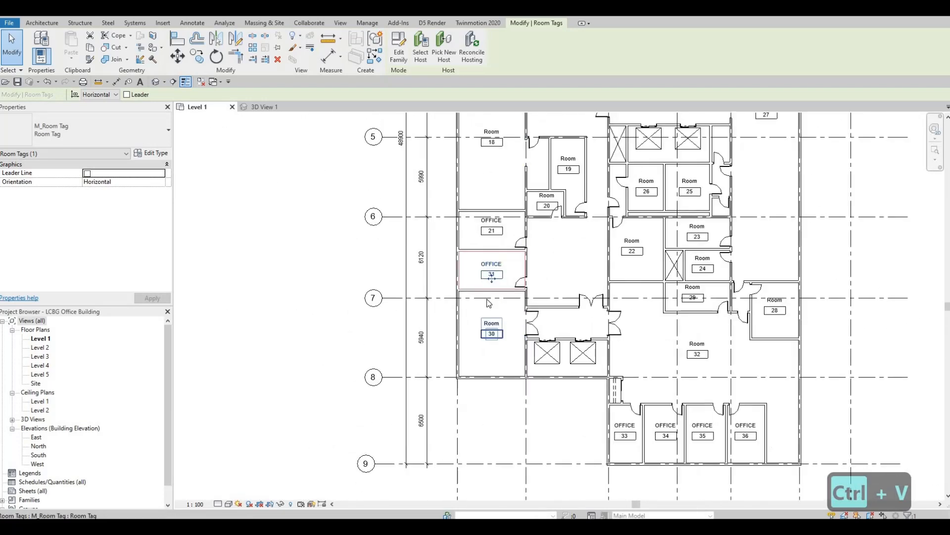
left_click(513, 277)
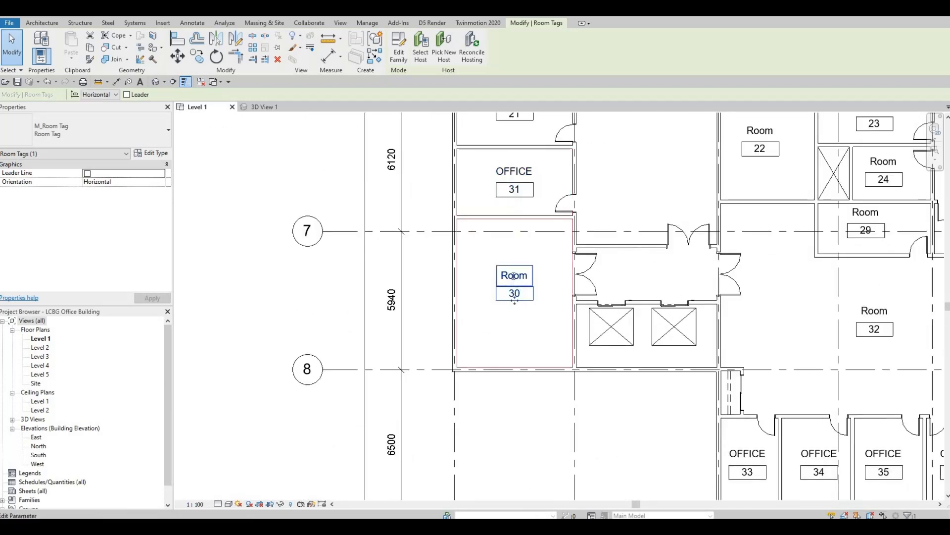
left_click(513, 275)
type("SERV")
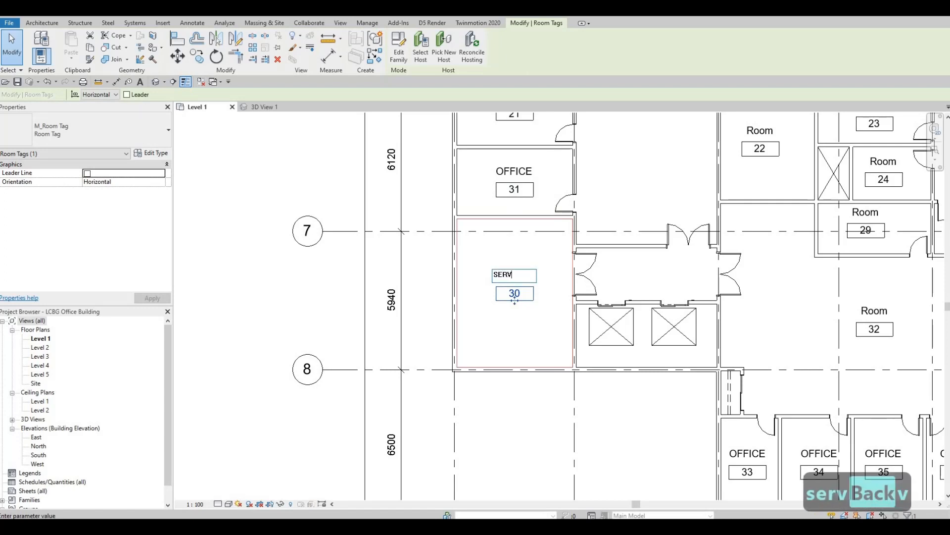
type("ICE")
left_click(533, 234)
middle_click_drag(556, 236, 535, 296)
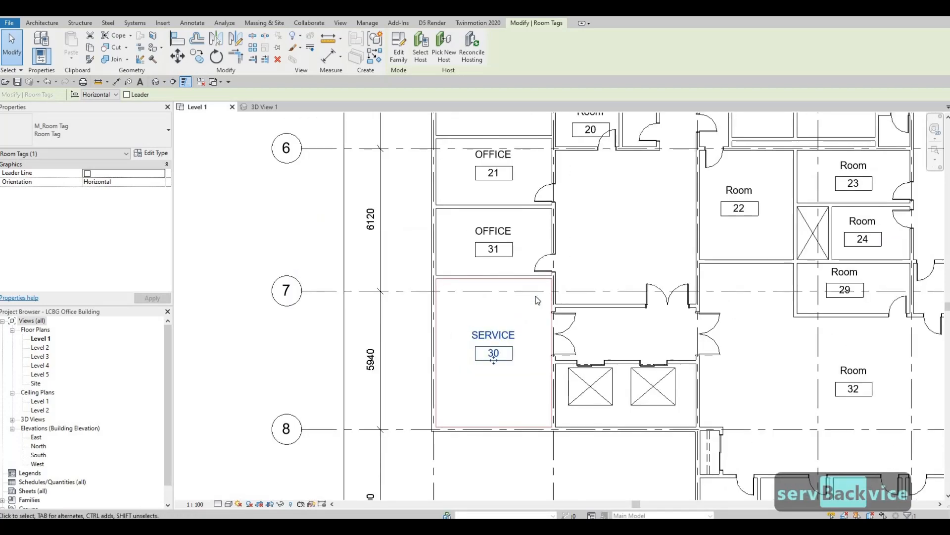
- Rename room 27, the large space east of the elevator core, as LOBBY in its tag
scroll(899, 319, "down", 1)
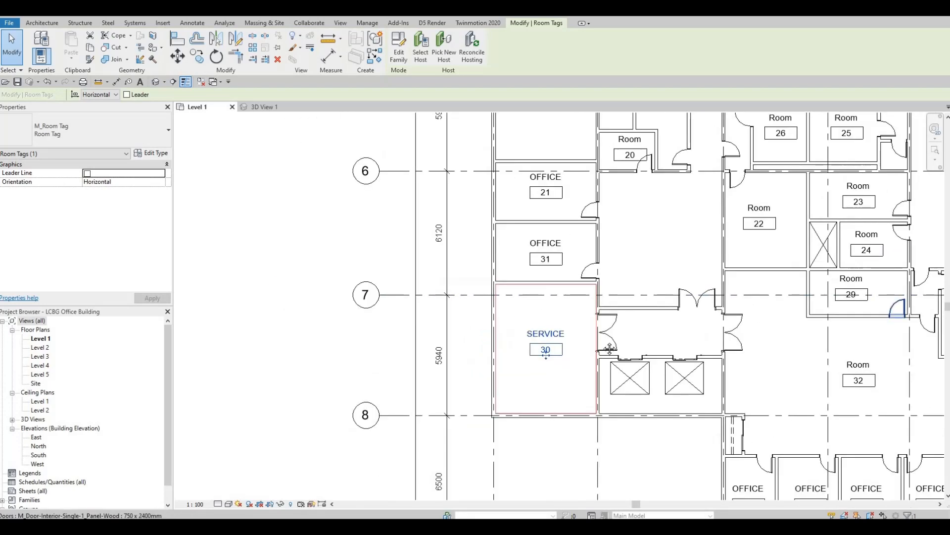
middle_click_drag(899, 318, 543, 426)
scroll(610, 119, "down", 2)
middle_click_drag(611, 120, 588, 261)
scroll(587, 261, "up", 2)
left_click(582, 258)
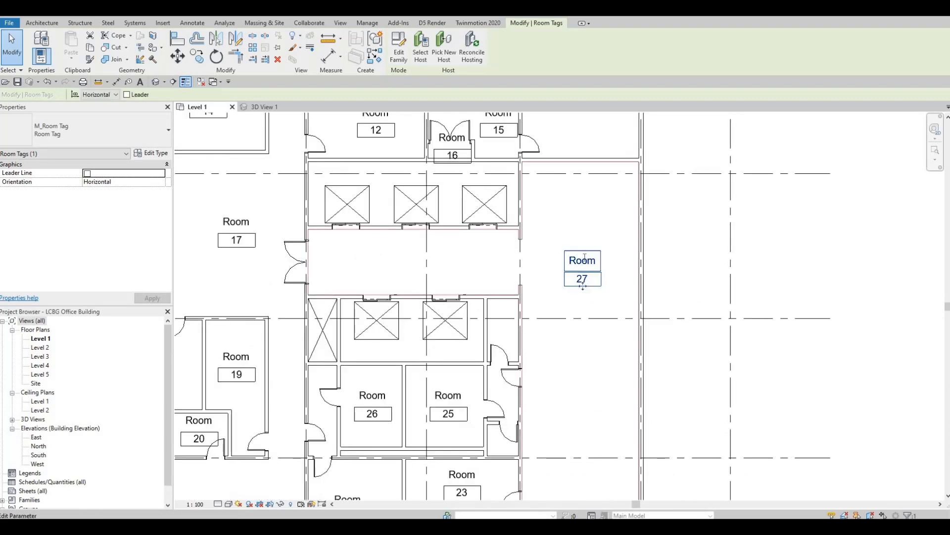
left_click(584, 257)
type("LOBBY")
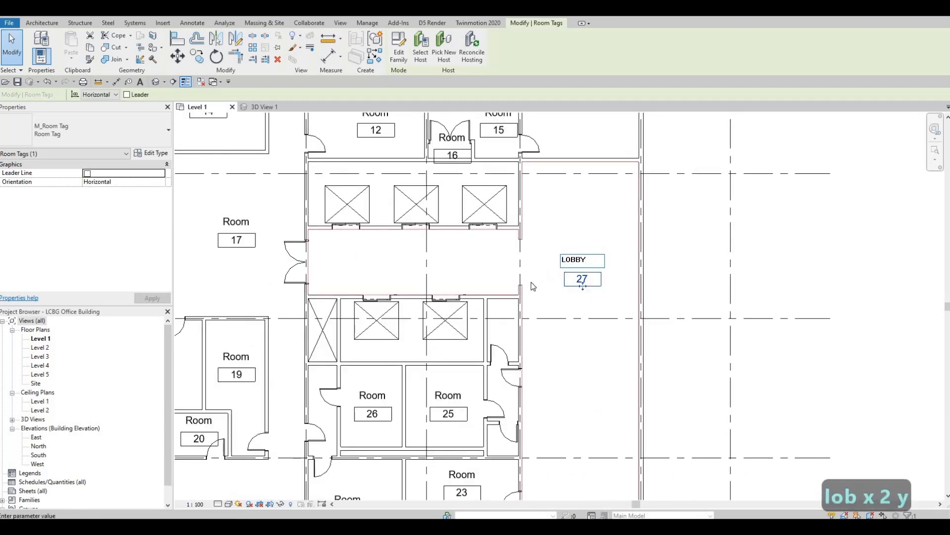
left_click(559, 272)
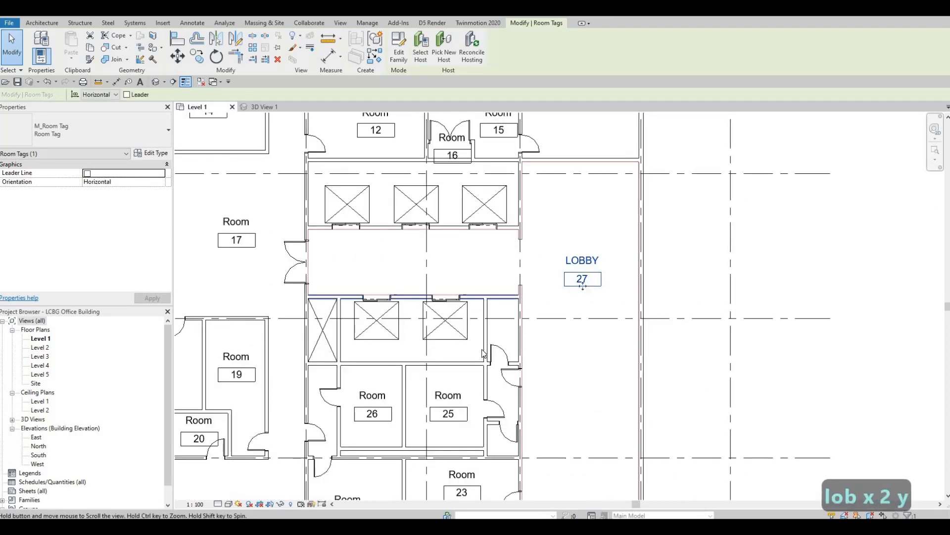
- Rename room 26, the western room below the two elevators in the core, as MENS WR in its tag
scroll(411, 402, "down", 2)
middle_click_drag(411, 402, 482, 356)
scroll(481, 355, "up", 1)
scroll(444, 352, "up", 2)
left_click(443, 349)
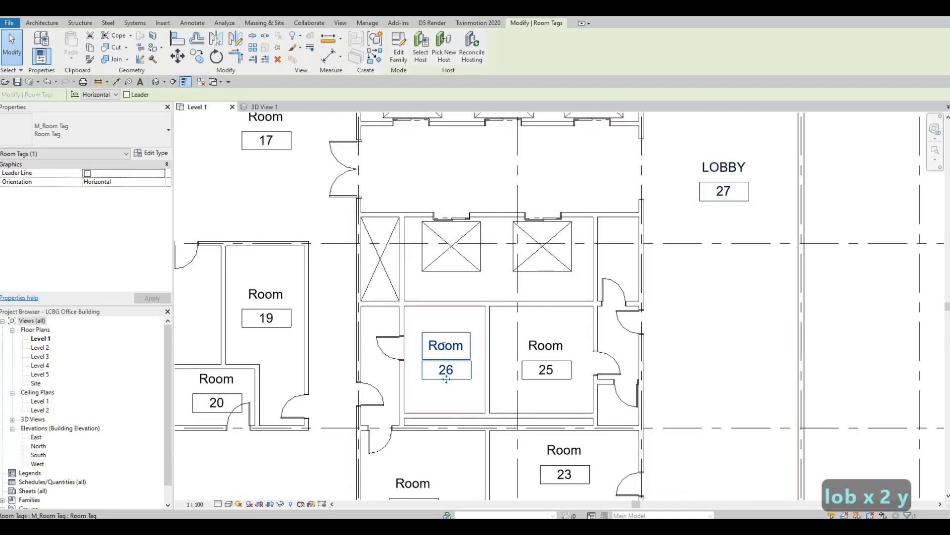
left_click(442, 348)
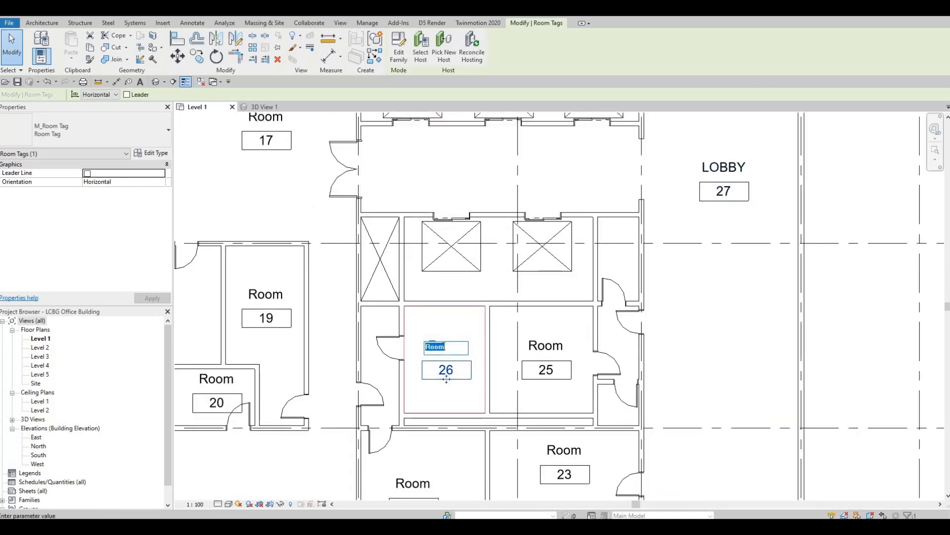
type("MENS")
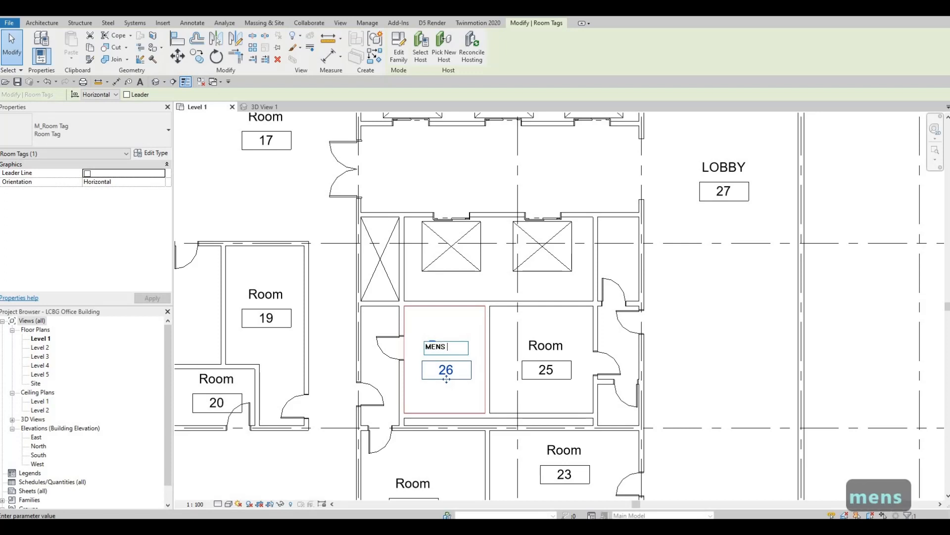
type(" WR")
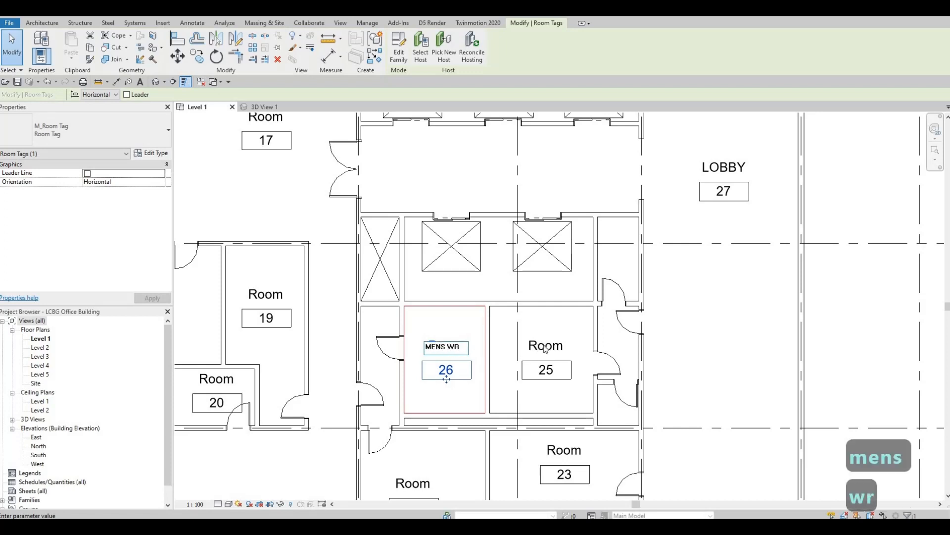
- Rename room 25, directly east of the men's washroom, as WOMENS WR in its tag
left_click(545, 347)
left_click(545, 347)
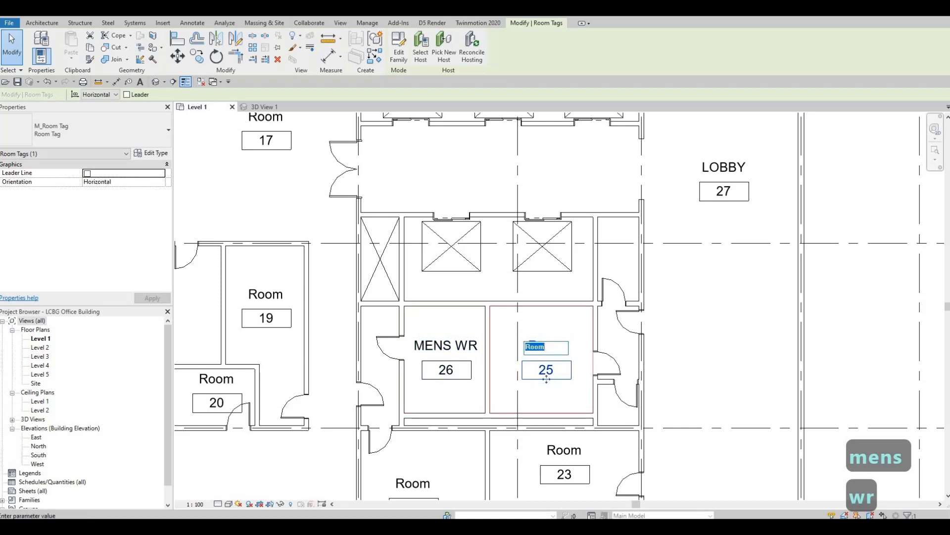
type("WOMENS")
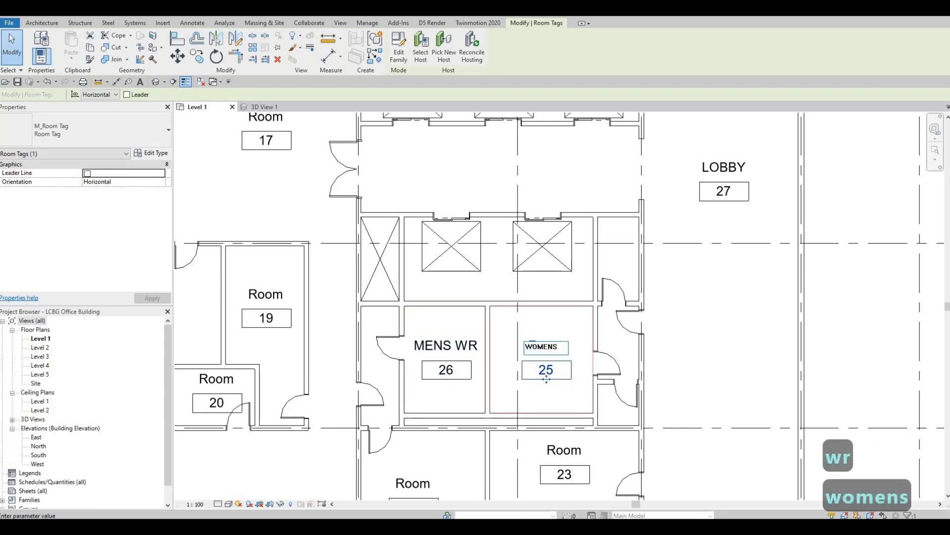
type(" WR")
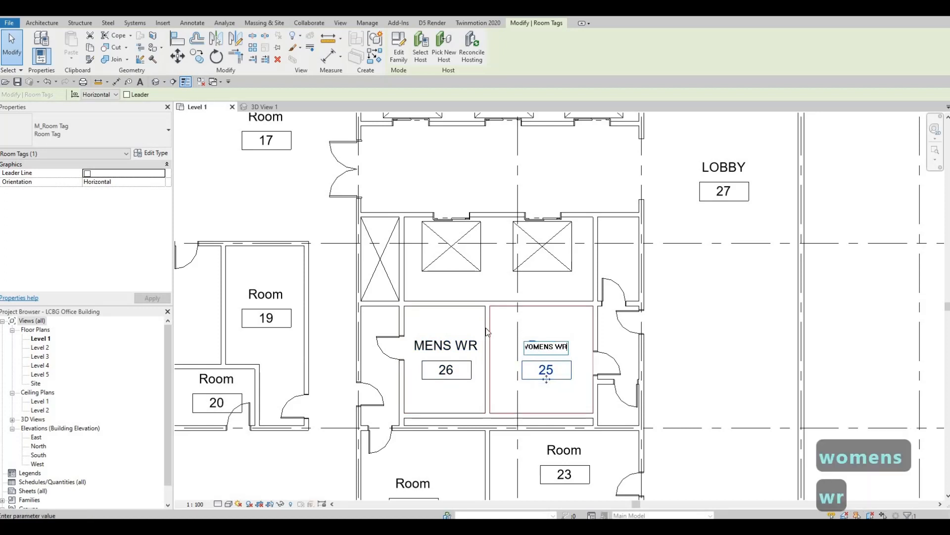
left_click(539, 272)
scroll(510, 317, "down", 1)
middle_click_drag(510, 332, 519, 272)
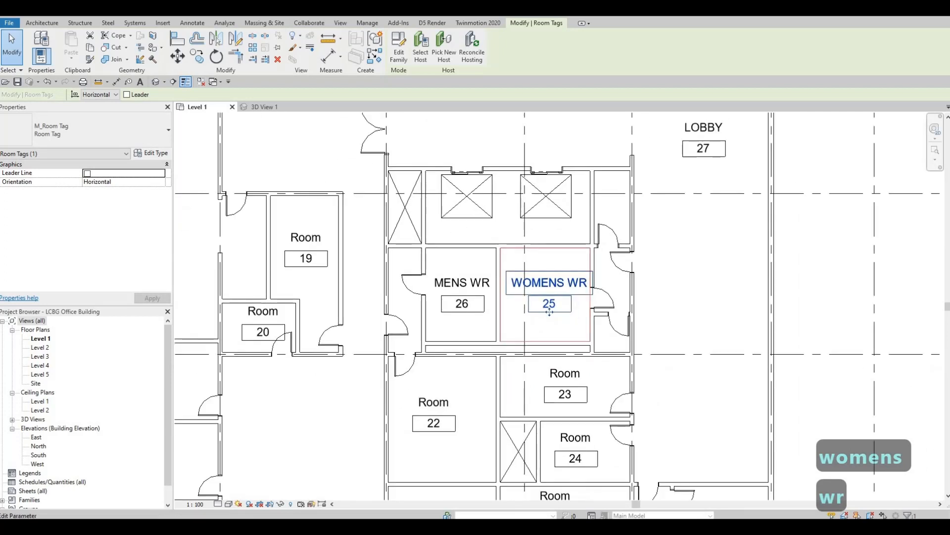
- Rename room 23, just south of the women's washroom below grid line 6, as STAIRS in its tag
left_click(572, 373)
left_click(572, 373)
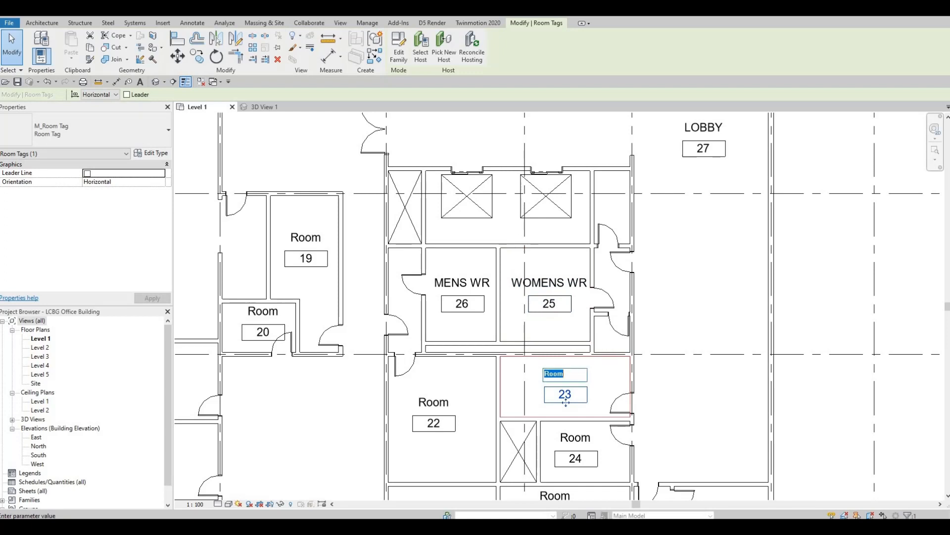
type("STAIRS")
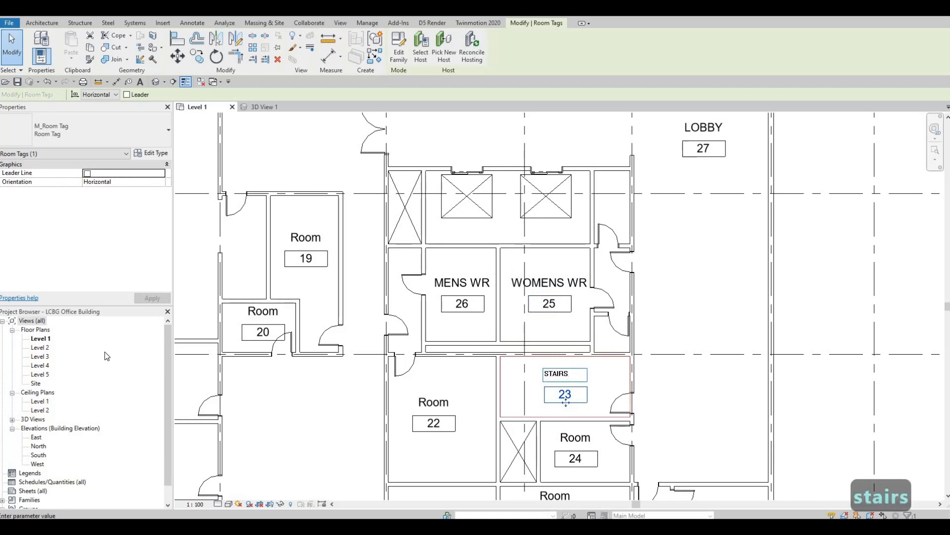
key("Return")
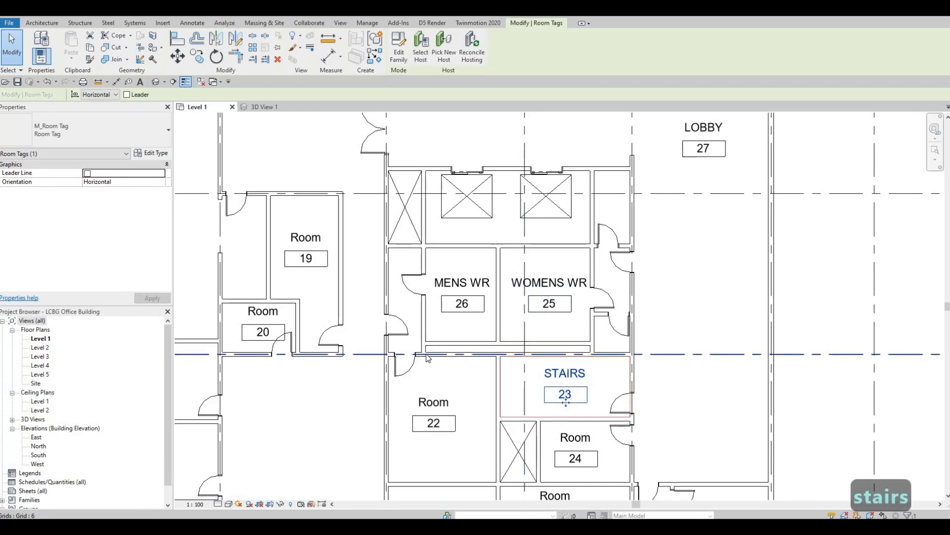
- Rename room 22, the large room directly west of the stairs, as MECH ROOM in its tag
scroll(449, 383, "down", 3)
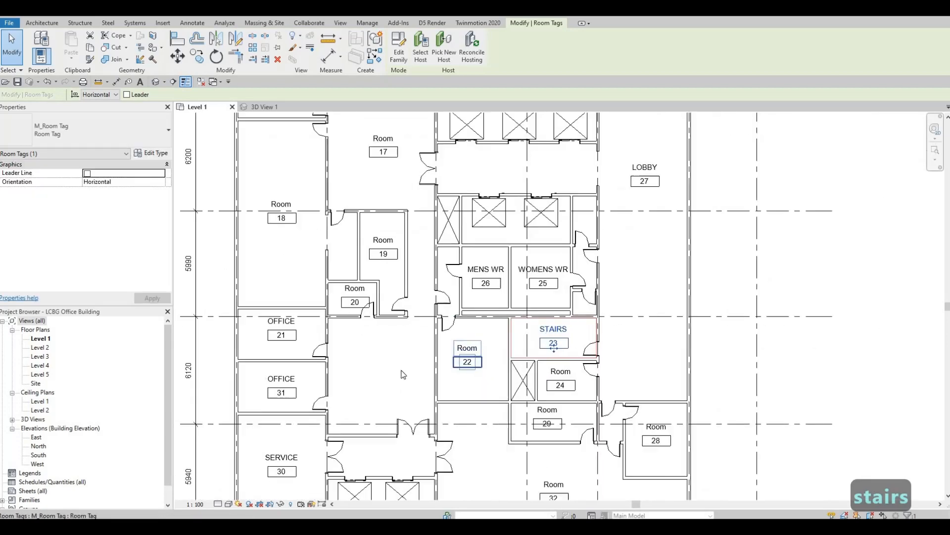
scroll(435, 351, "up", 1)
double_click(463, 342)
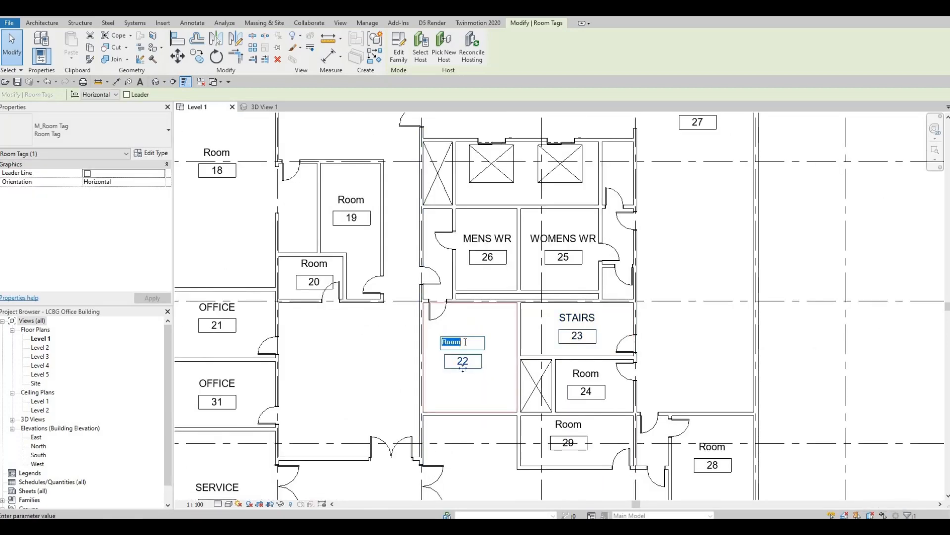
type("MECH ")
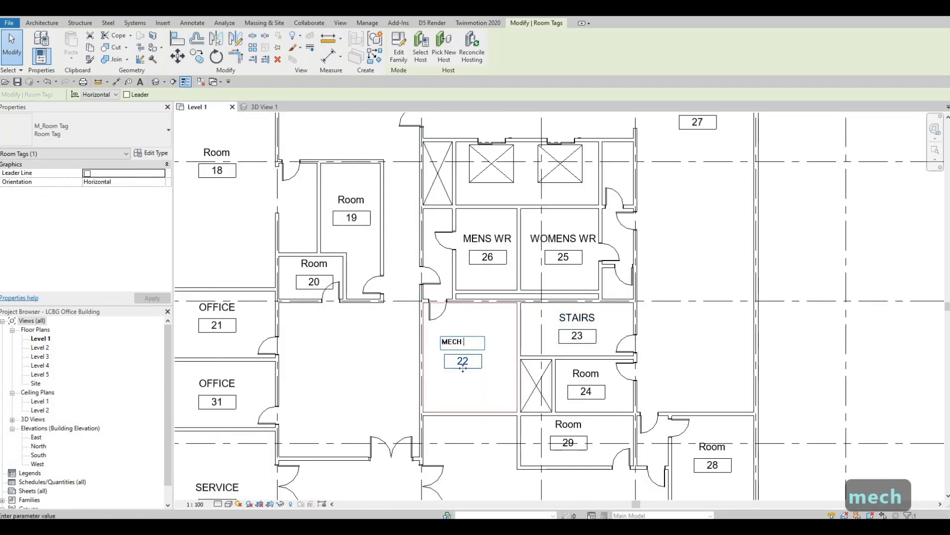
type("ROOM")
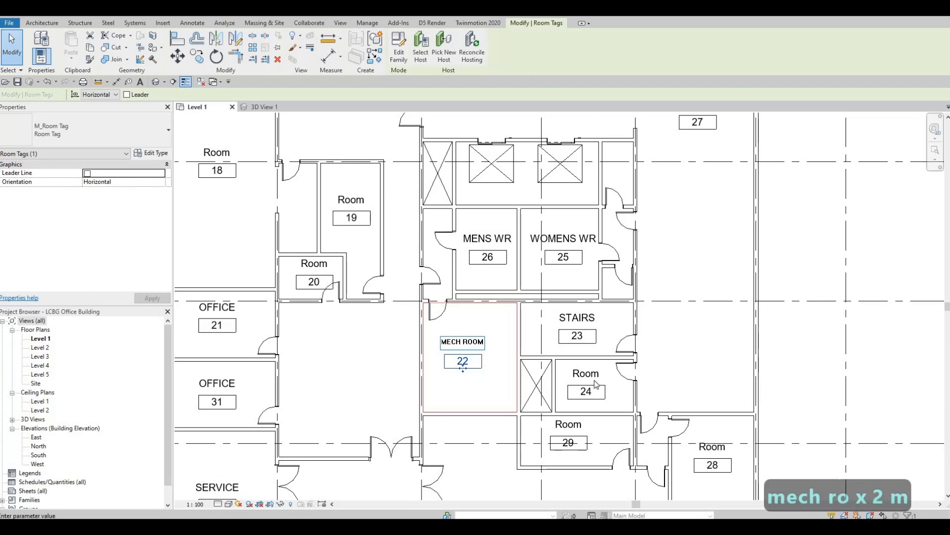
- Rename room 24, the small room directly south of the stairs and beside the shaft, as ELEC in its tag
left_click(593, 380)
left_click(594, 381)
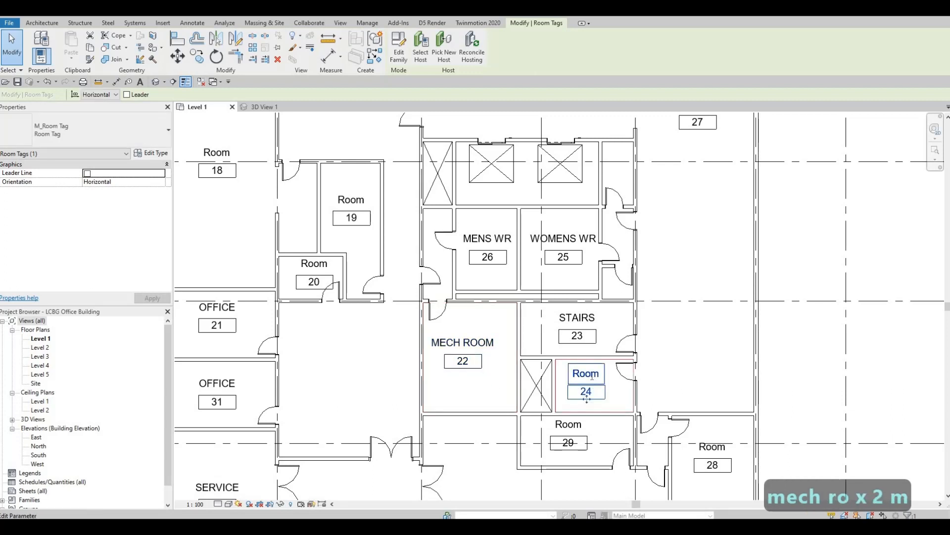
left_click(592, 375)
type("ELEC")
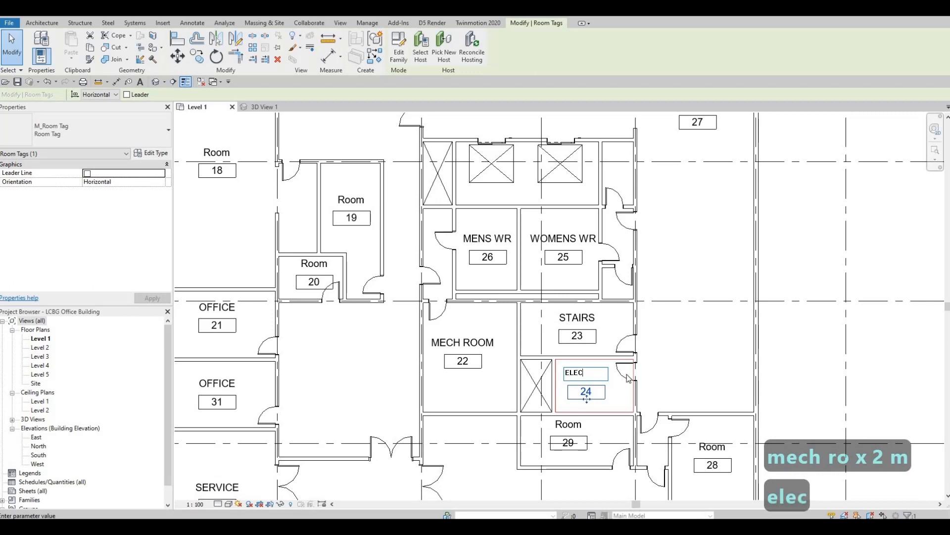
key("Return")
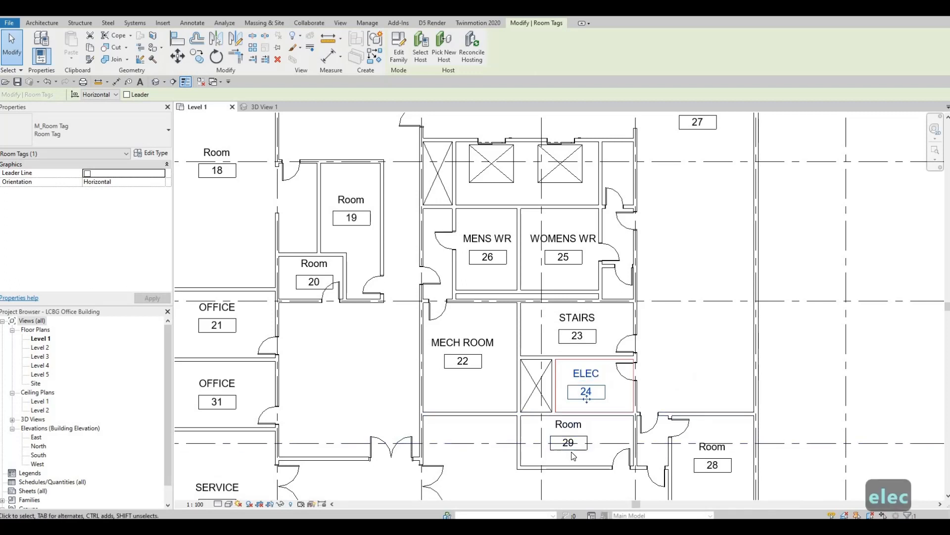
- Rename room 29, the room on grid line 7 south of the electrical room, as GAMES in its tag
left_click(569, 424)
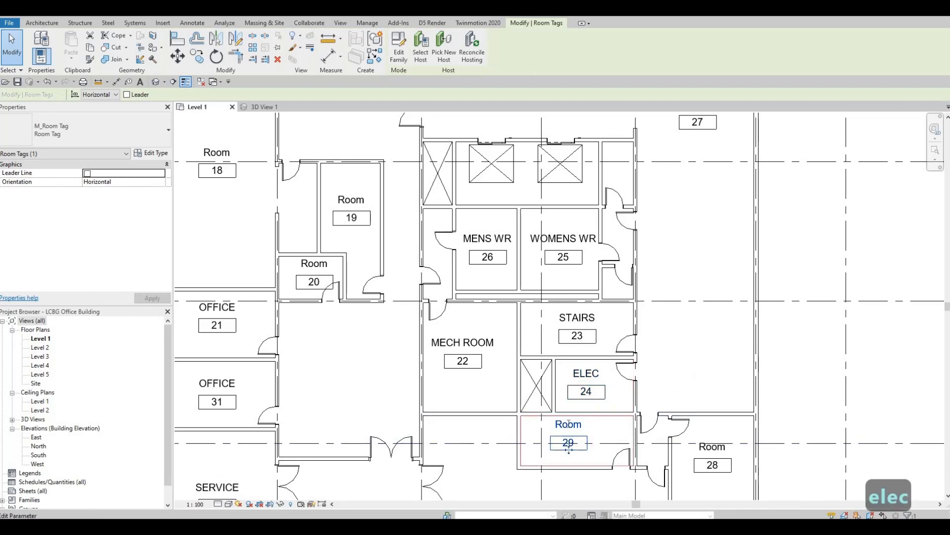
left_click(568, 424)
type("GMAES")
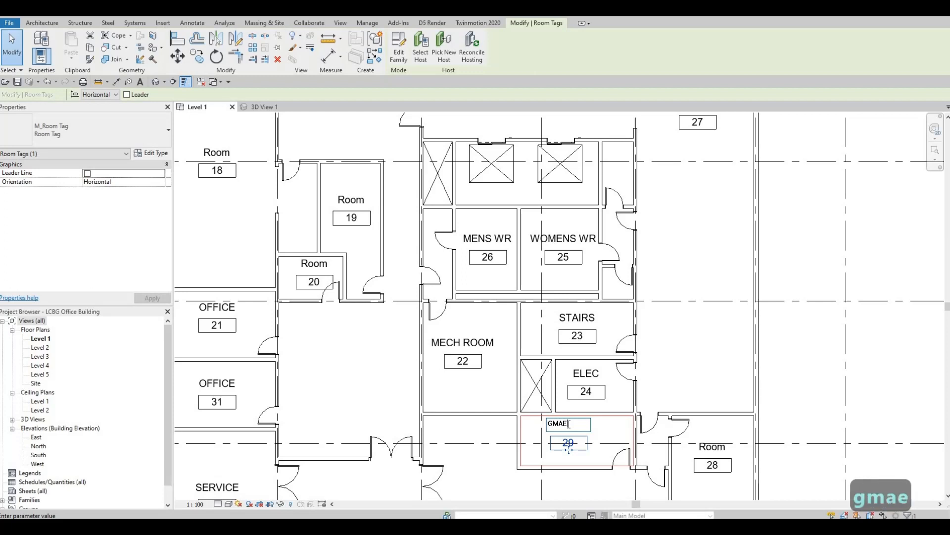
key("BackSpace")
key("BackSpace")
key("BackSpace")
key("BackSpace")
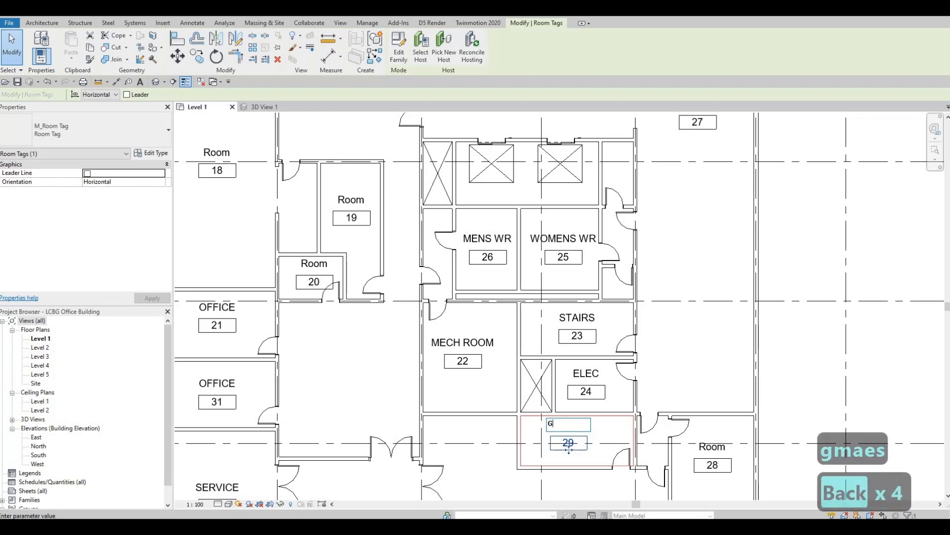
type("AMES")
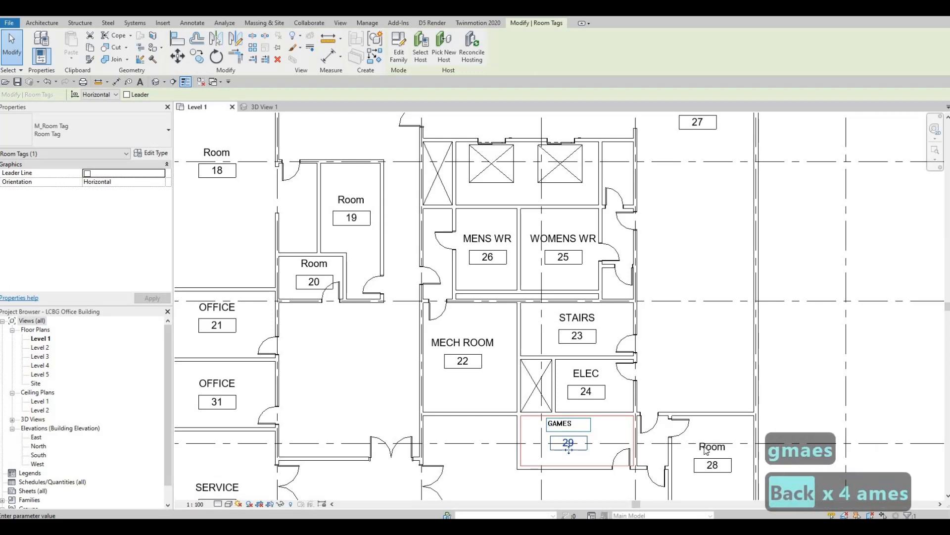
- Rename room 28, the room against the east wall near grid line 7, as SECURITY in its tag
left_click(707, 448)
left_click(713, 446)
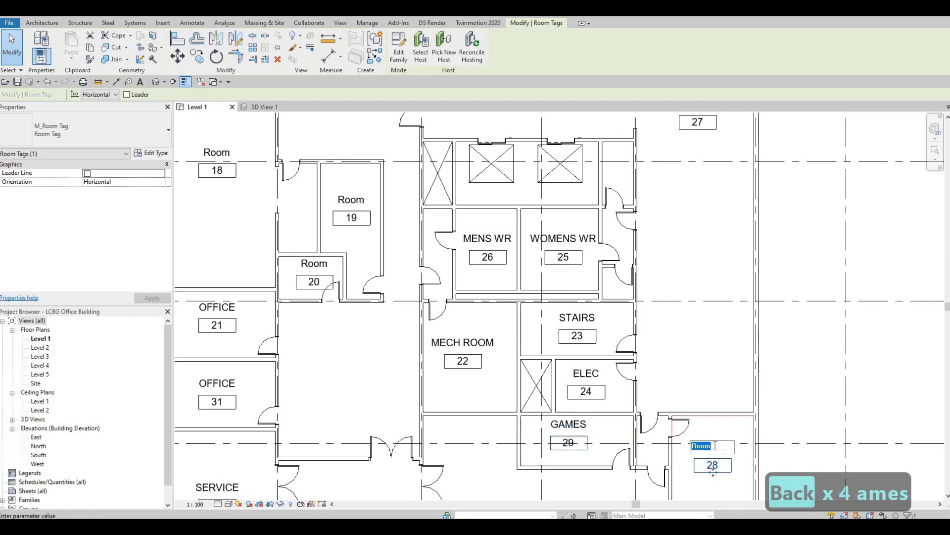
type("SEC")
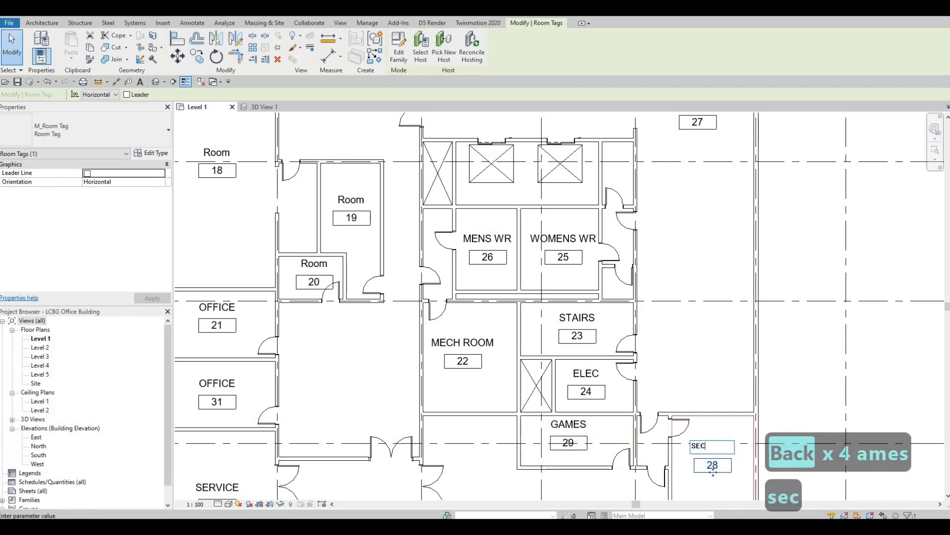
type("URITY")
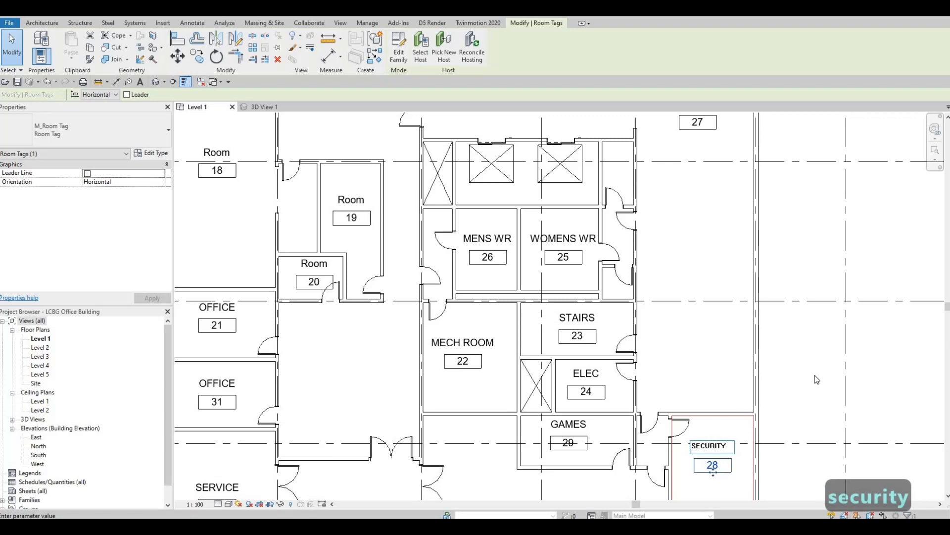
left_click(671, 353)
- Rename room 32, the large space north of the row of four offices, as OPEN OFFICE in its tag
middle_click_drag(673, 323, 682, 213)
scroll(682, 213, "down", 1)
middle_click_drag(682, 305, 684, 253)
middle_click_drag(535, 380, 537, 330)
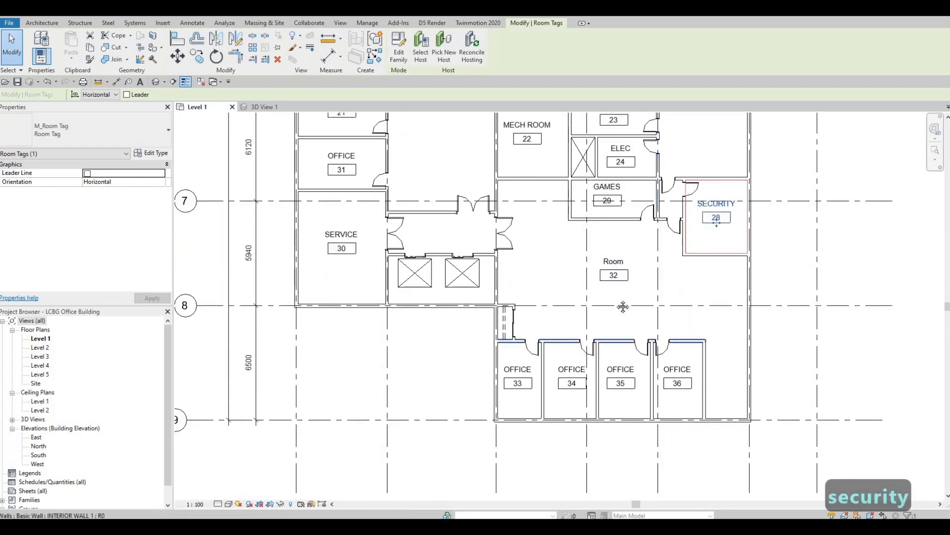
middle_click_drag(606, 261, 607, 270)
left_click(620, 272)
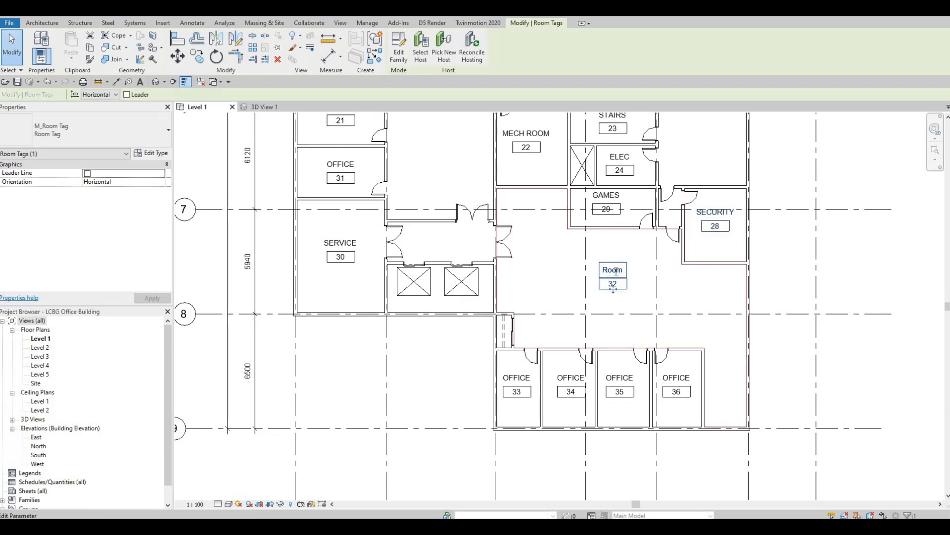
left_click(619, 270)
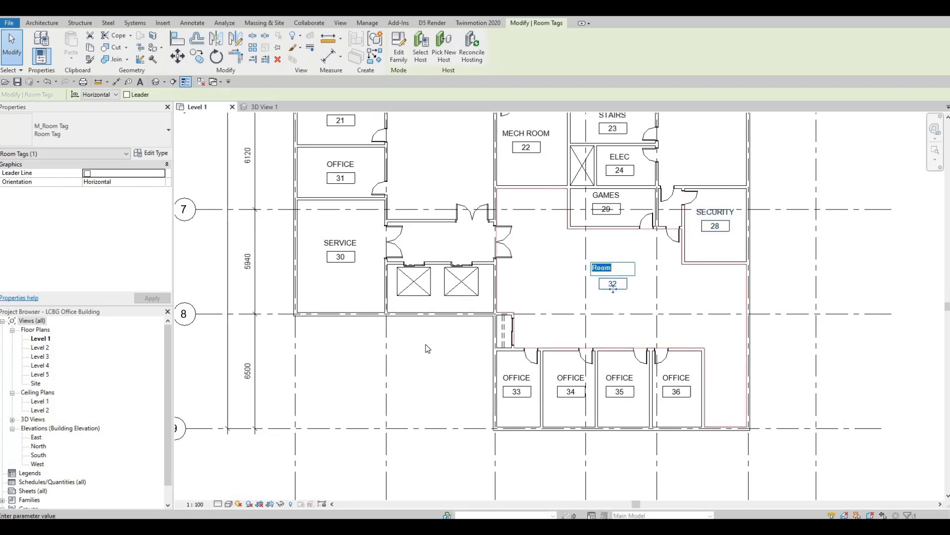
type("O")
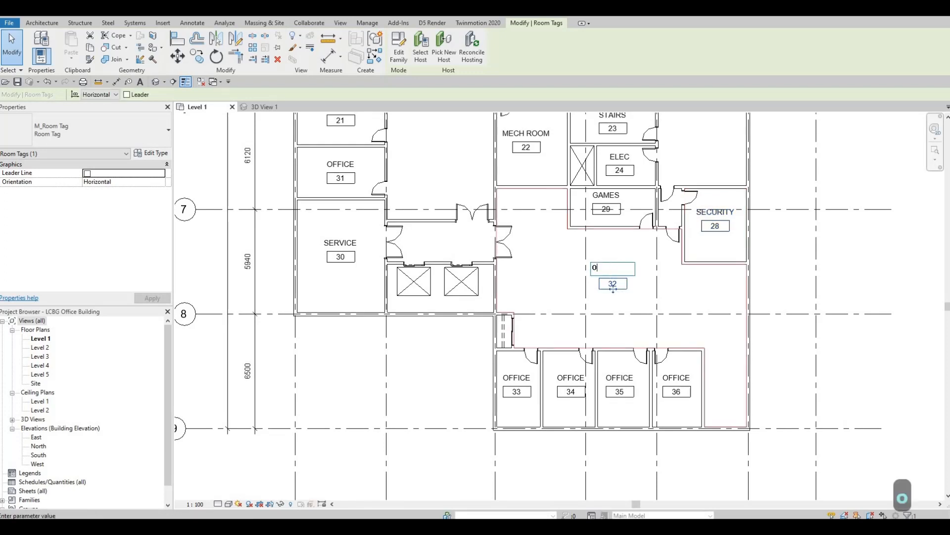
type("PEN OFFICE")
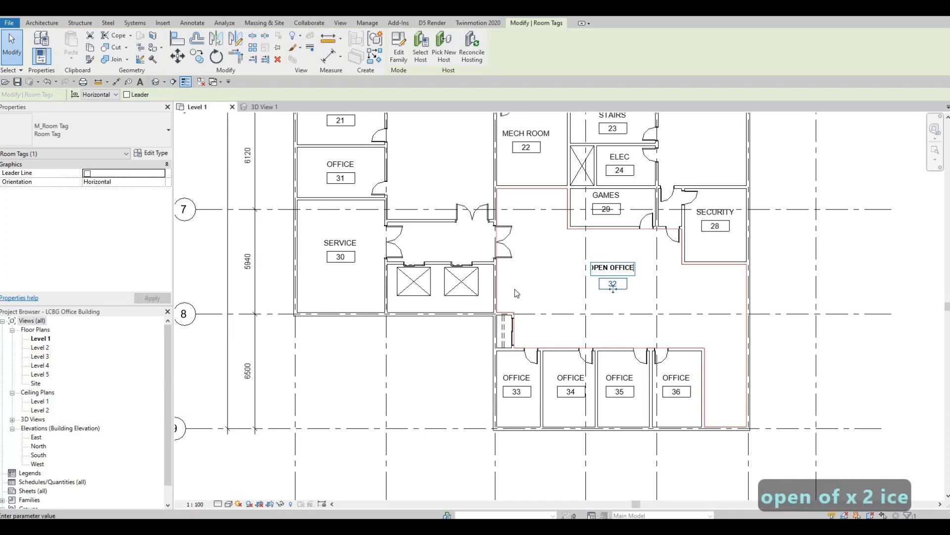
left_click(561, 273)
- Rename room 17, the large space west of the elevator core between grid lines 4 and 5, as OPEN OFFICE
scroll(562, 322, "down", 5)
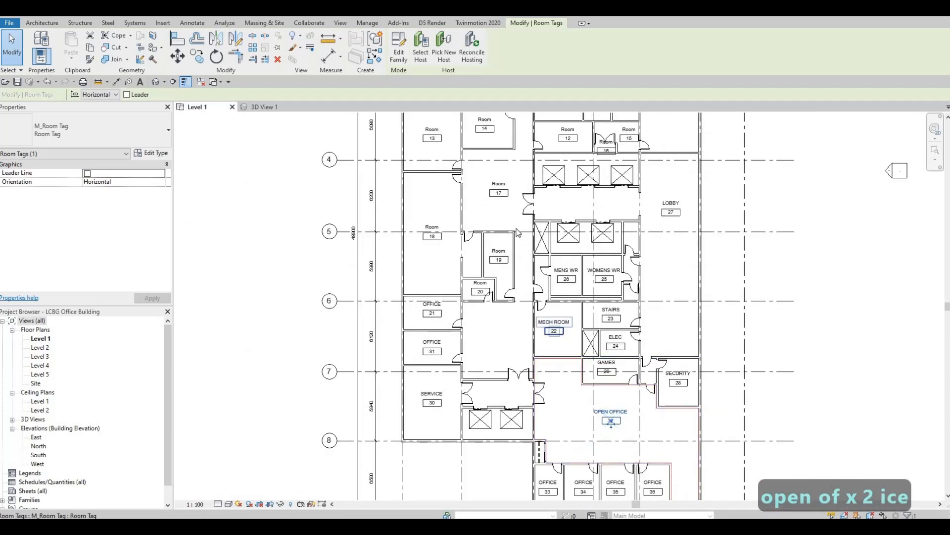
scroll(503, 232, "up", 3)
left_click(503, 230)
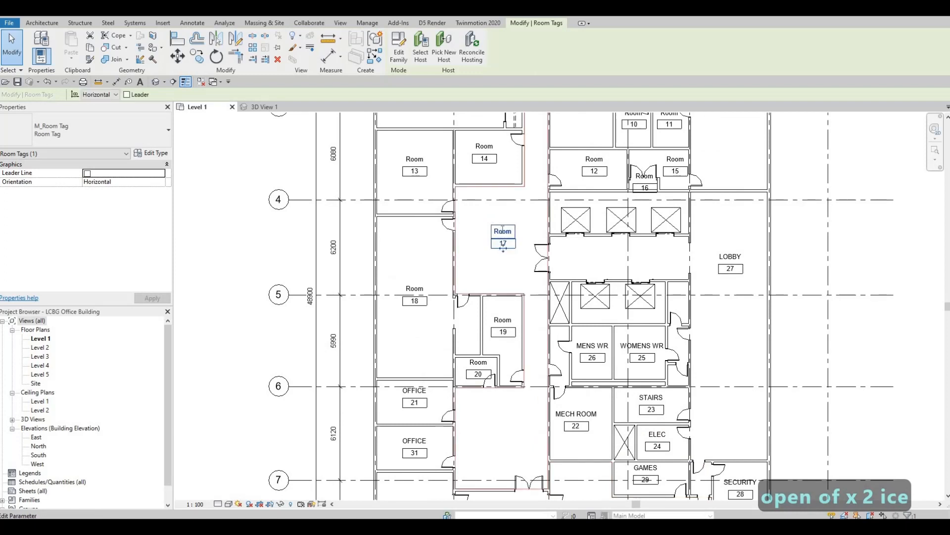
left_click(495, 229)
type("OPE")
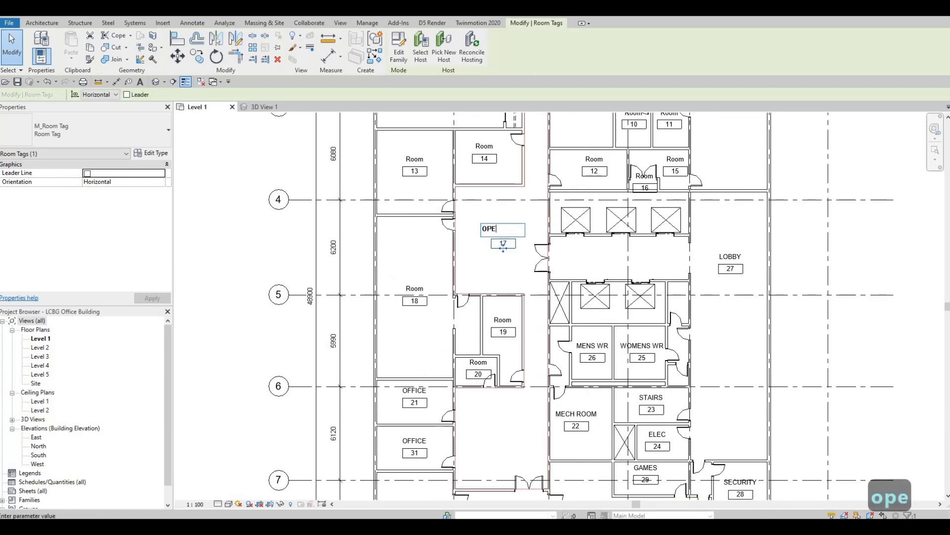
type("N OFFICE")
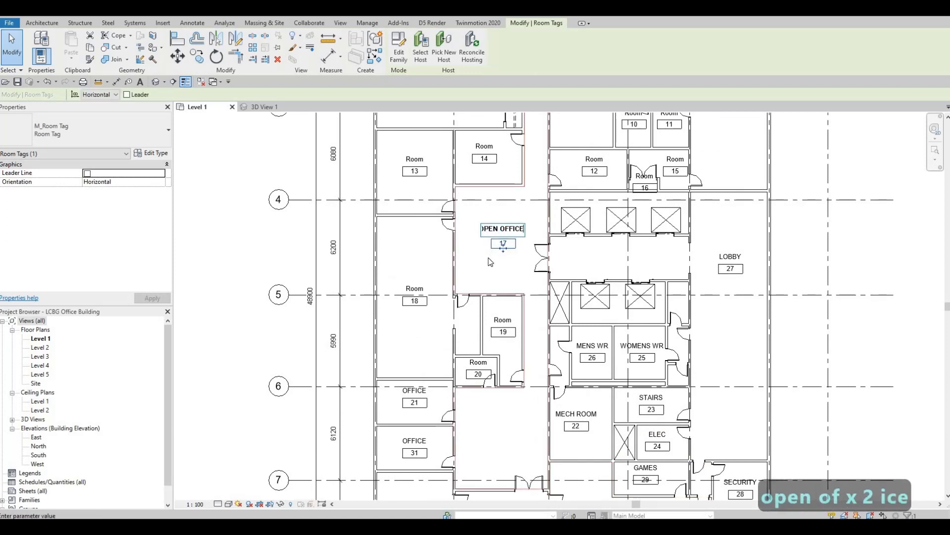
left_click(421, 286)
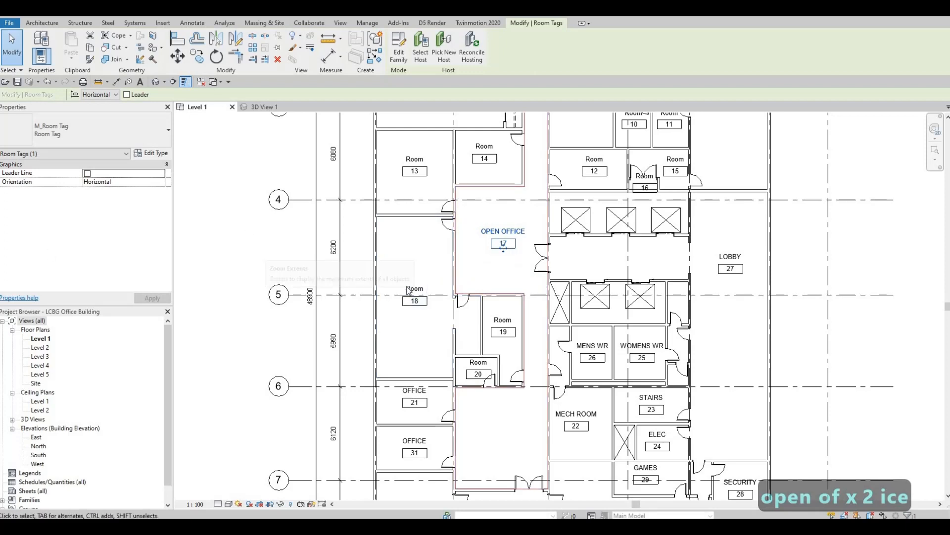
- Rename room 18, the long western room crossing grid line 5, as BOARDROOM in its tag
left_click(414, 289)
left_click(415, 289)
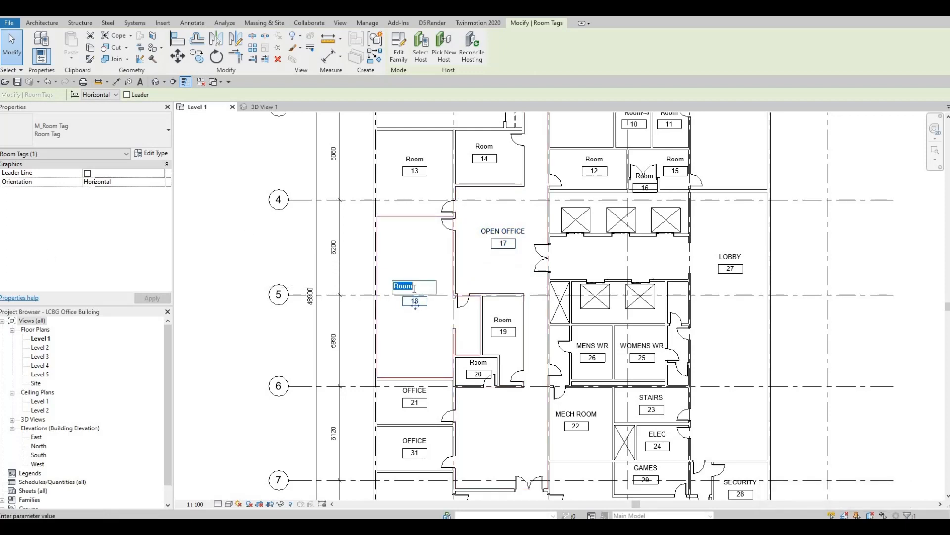
type("BOARD R")
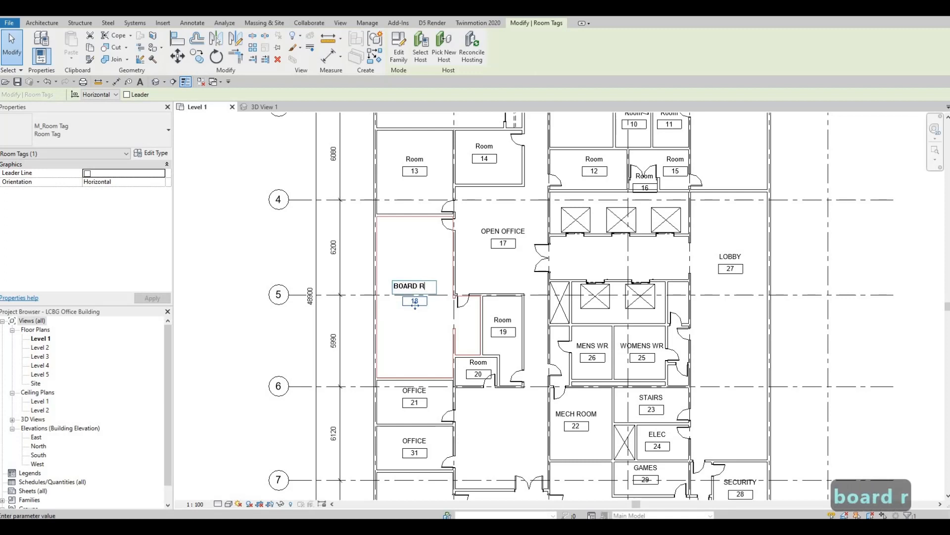
key("BackSpace")
key("BackSpace")
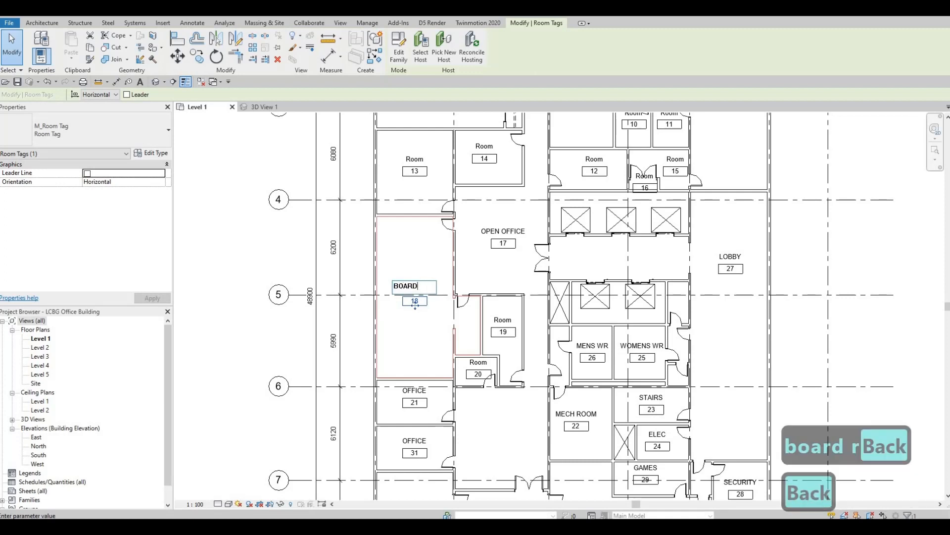
type("ROO")
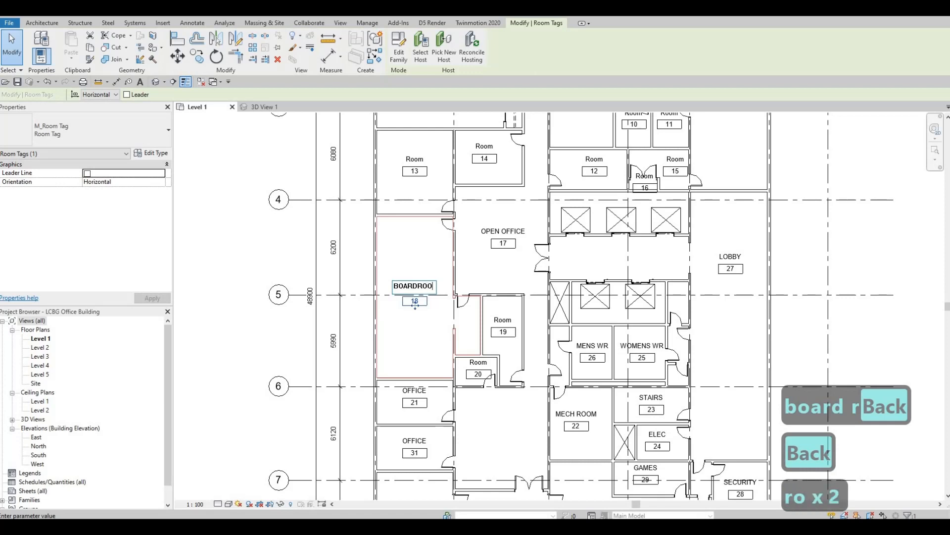
type("m")
key("BackSpace")
key("BackSpace")
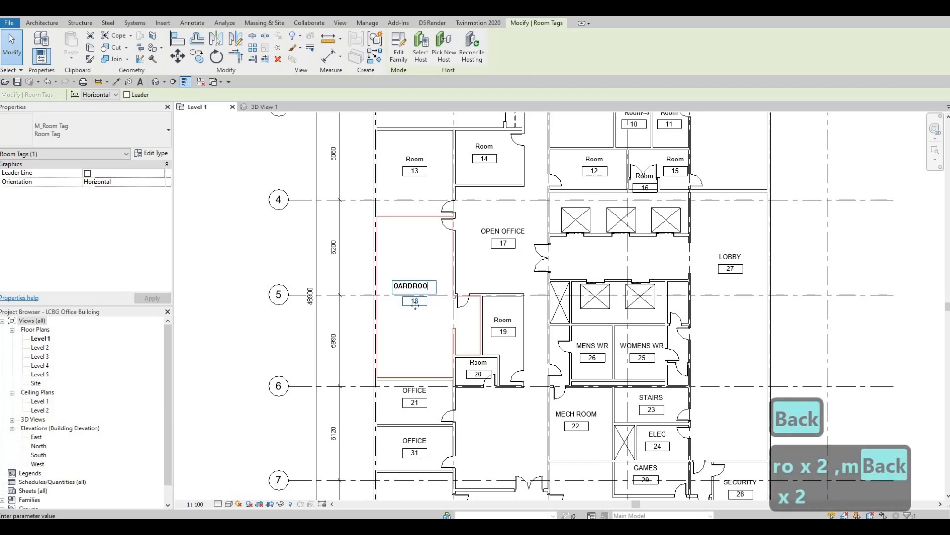
type("M")
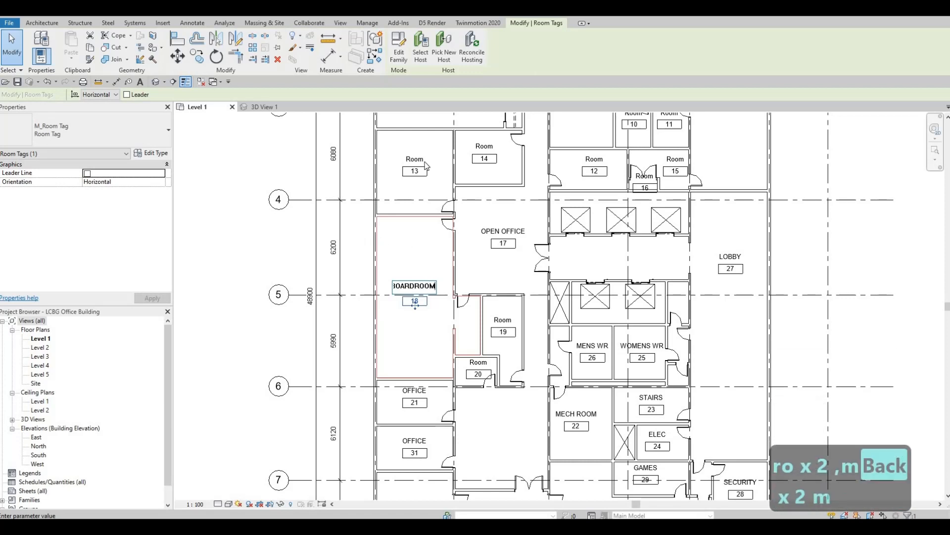
- Rename room 13, the western room just north of grid line 4, as MEETING ROOM in its tag
left_click(425, 167)
left_click(426, 170)
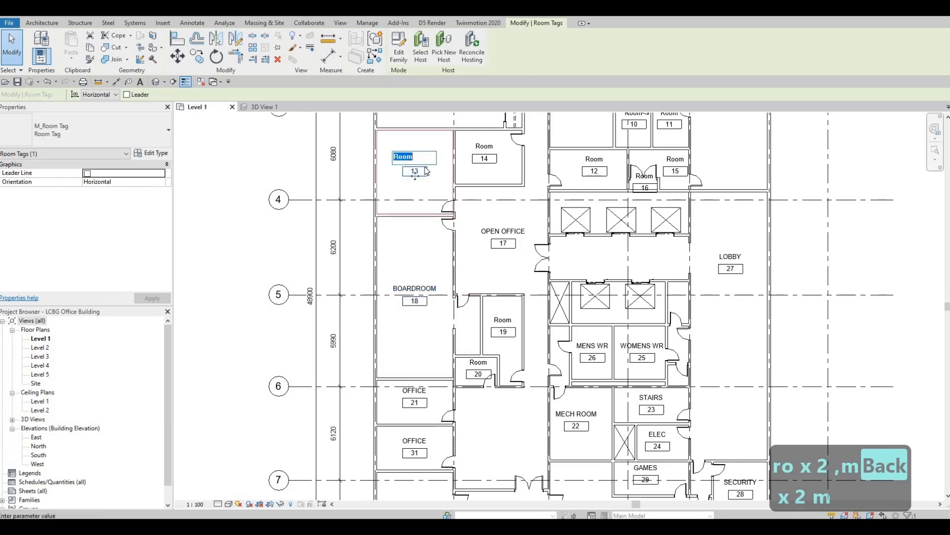
type("MEA")
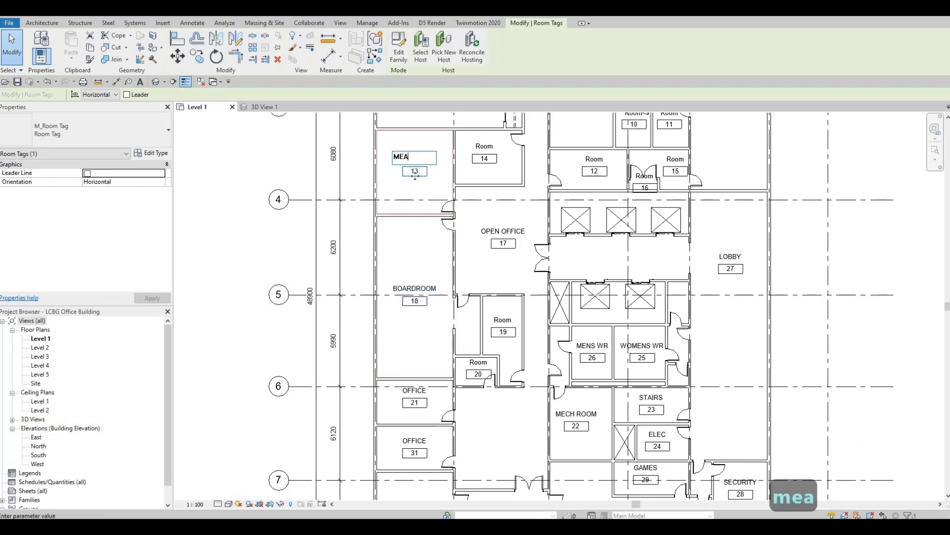
key("BackSpace")
type("ETING")
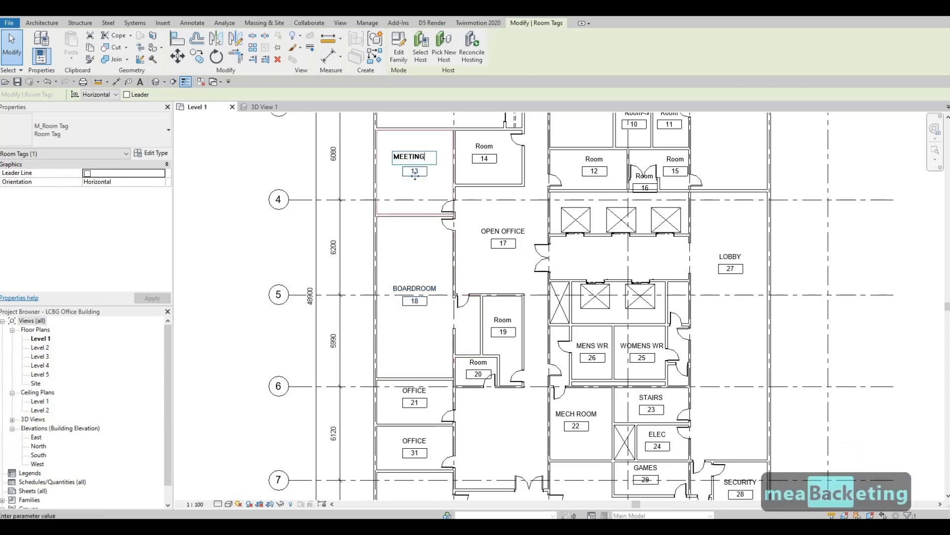
type(" ROOM")
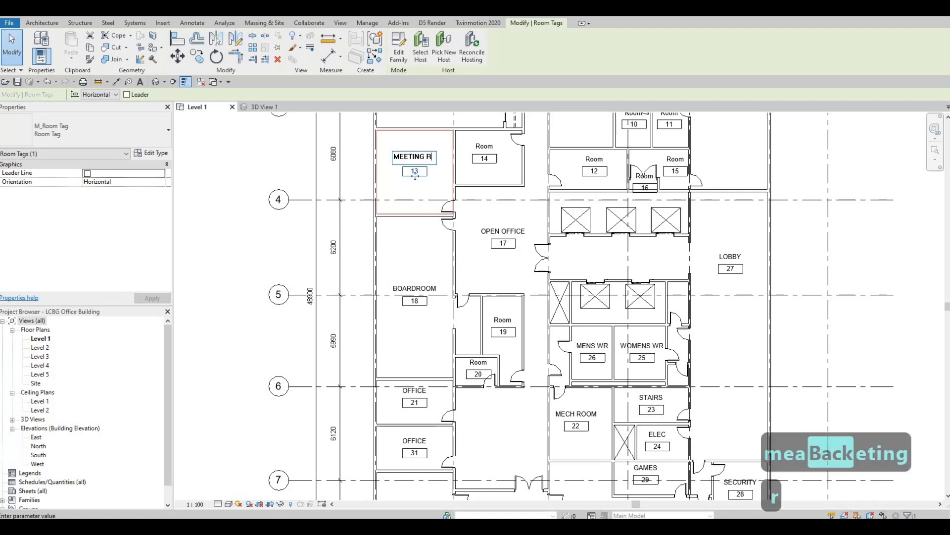
left_click(520, 201)
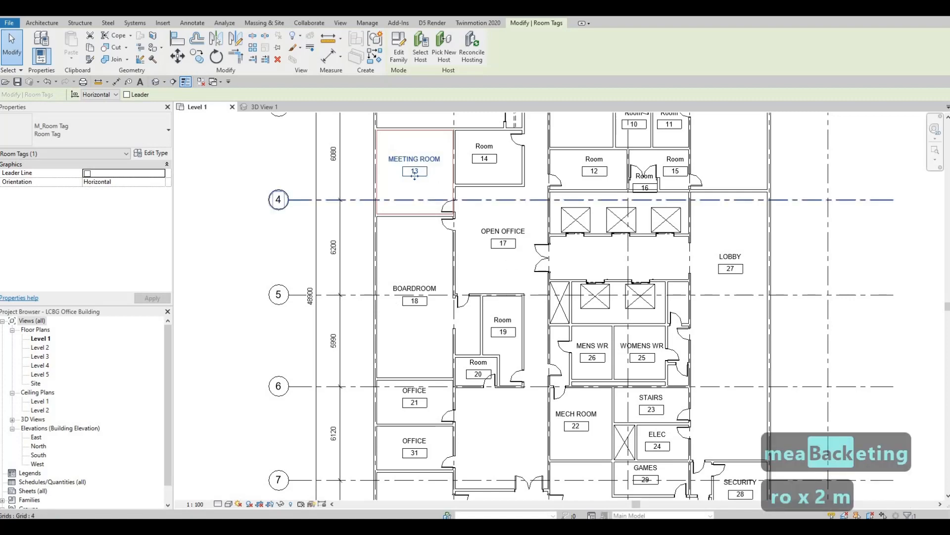
- Rename room 14, the smaller room directly east of meeting room 13, as MEETING ROOM
middle_click_drag(520, 201, 493, 287)
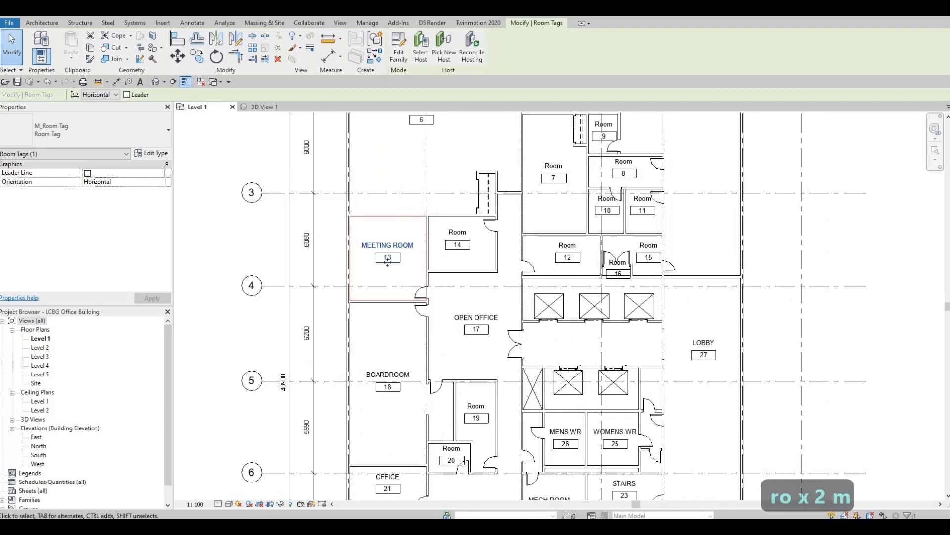
left_click(458, 233)
left_click(457, 232)
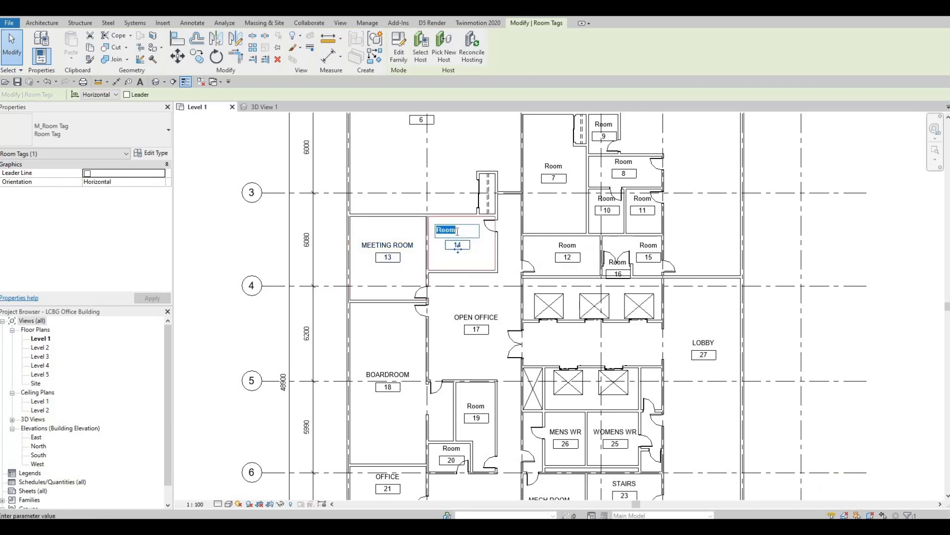
type("MEETING ")
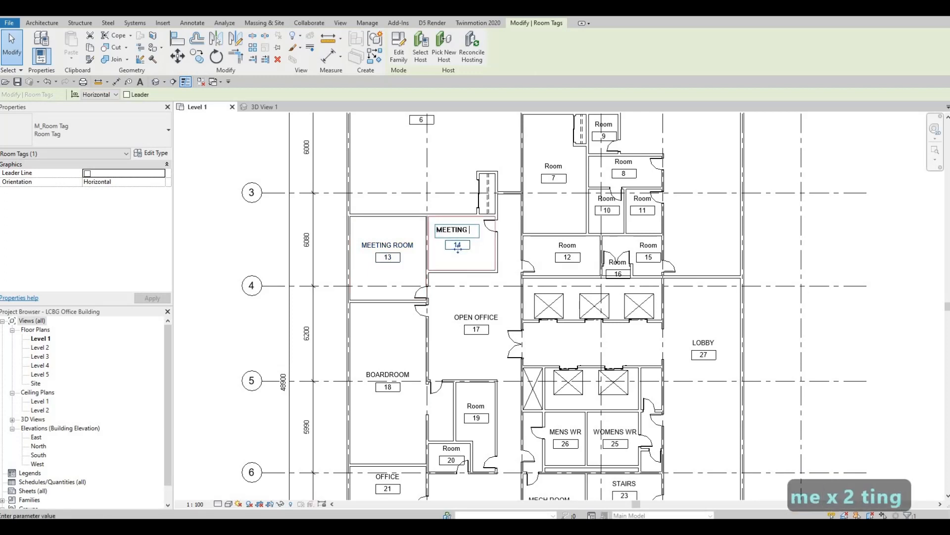
type("ROOM")
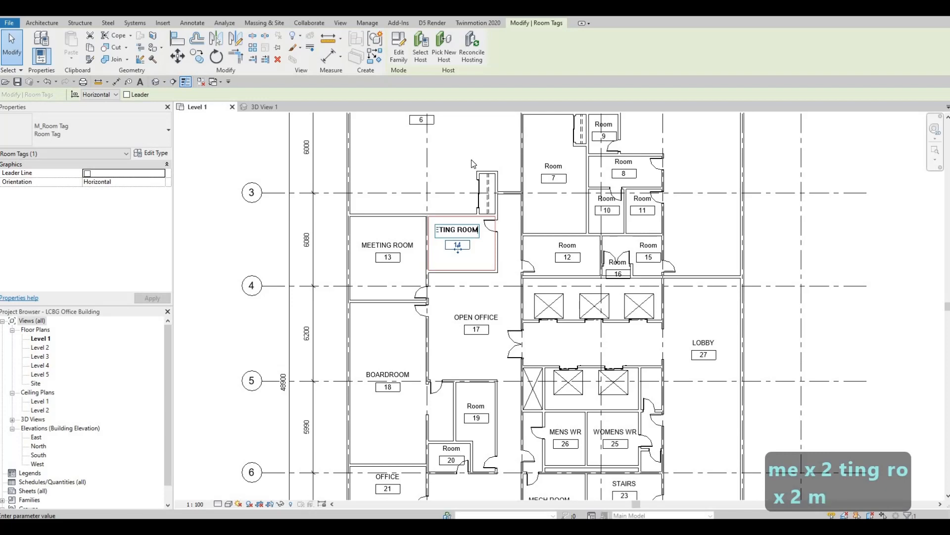
- Rename room 6, the large space south of the row of five offices, as OPEN OFFICE in its tag
middle_click_drag(471, 288, 465, 417)
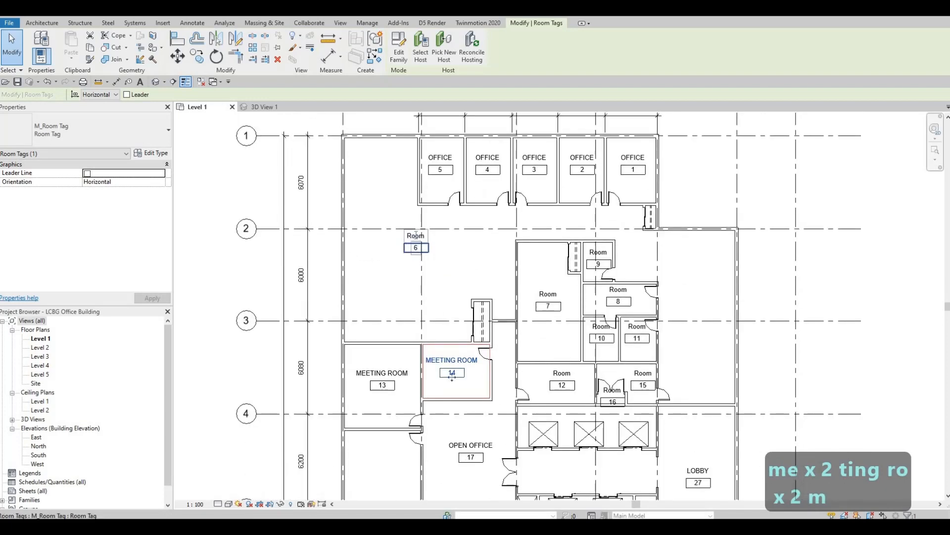
left_click(416, 236)
left_click(416, 235)
type("OPEN OFFICE")
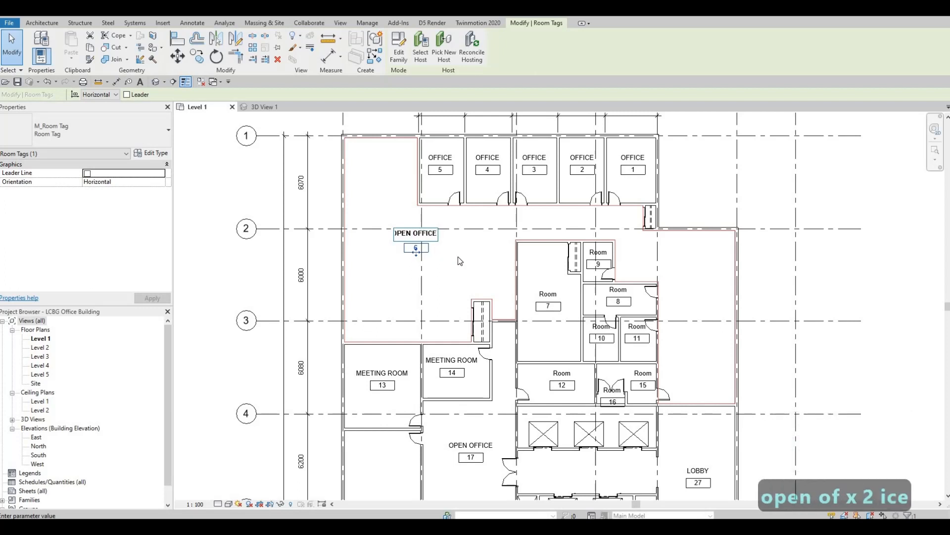
left_click(1, 251)
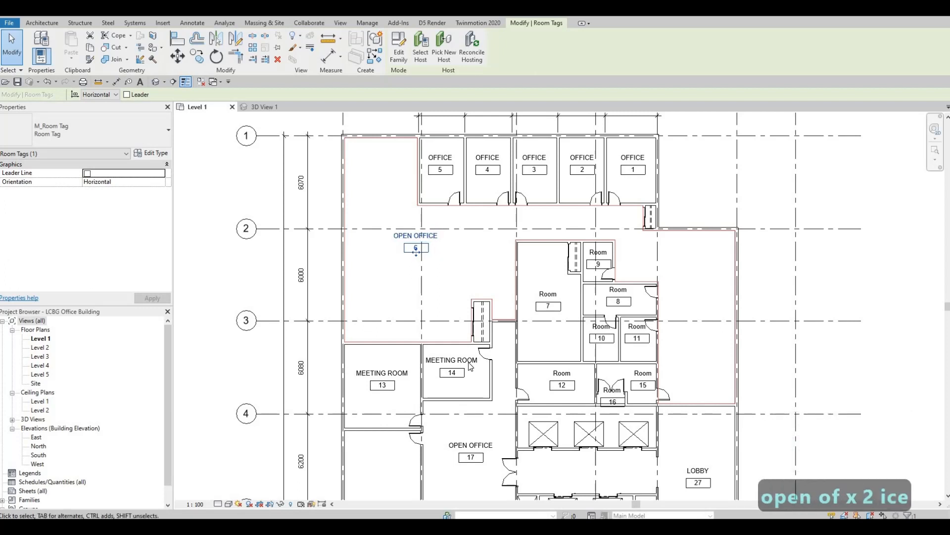
- Rename room 7, the tall room east of the open office crossing grid line 3, as LUNCH ROOM
left_click(548, 301)
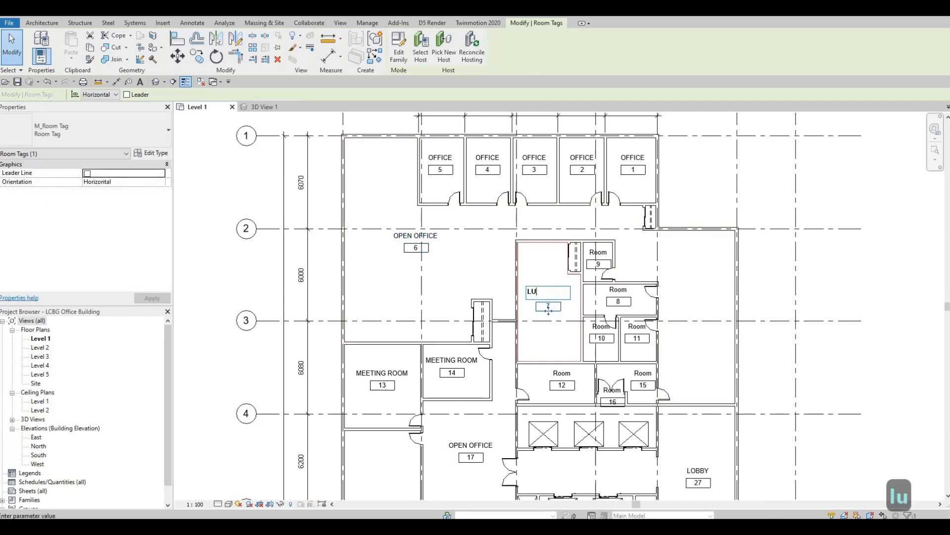
key("BackSpace")
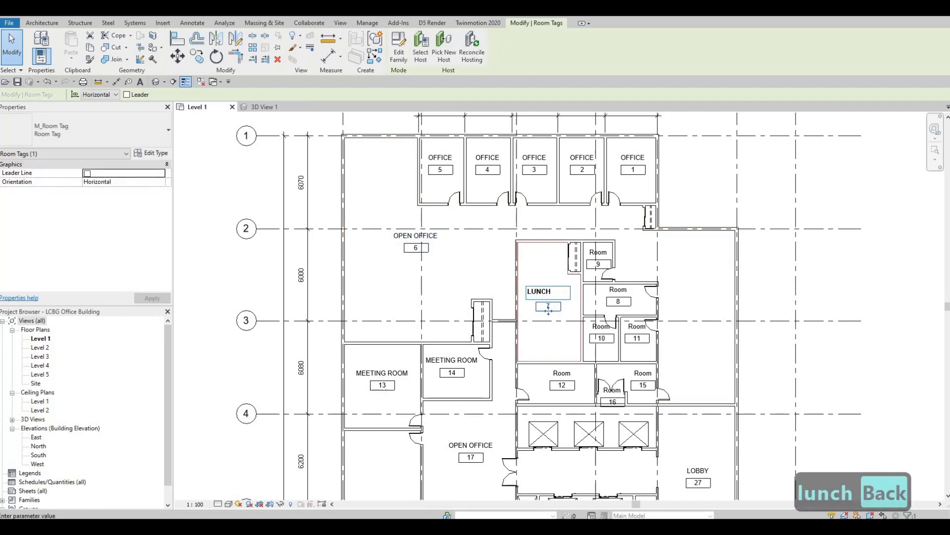
type("room")
left_click(532, 286)
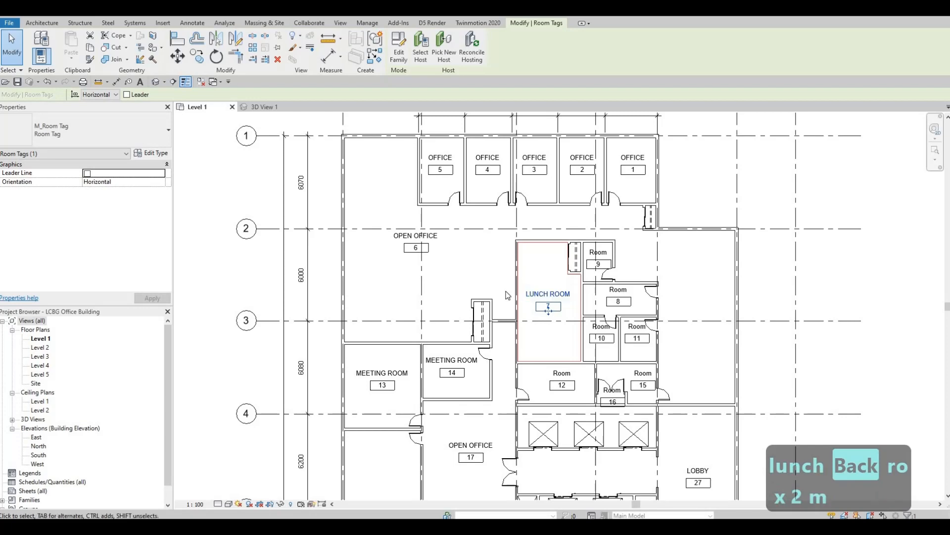
key("Escape")
key("Escape")
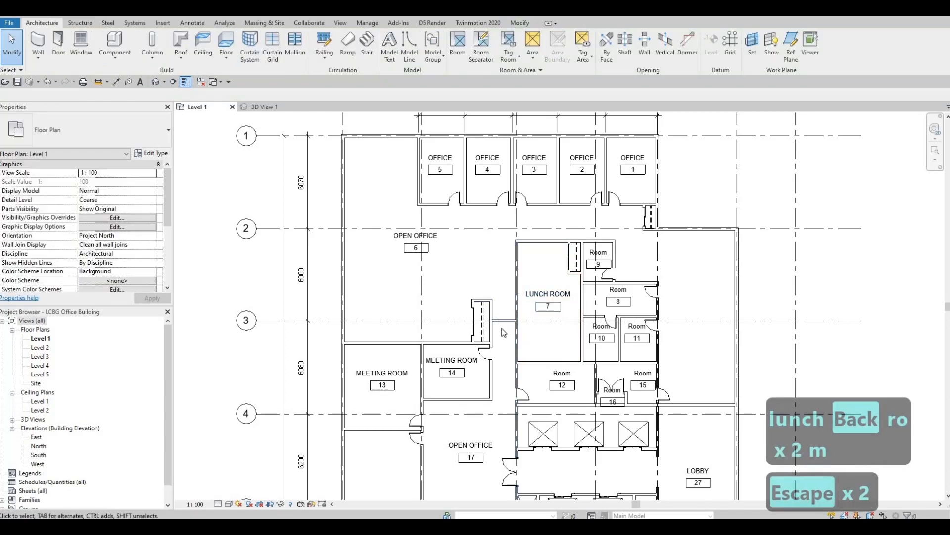
- Place two doors matching meeting room 14's 750 x 2400mm door, in the short corridor wall at grid line 3 and the lunch room's west wall
middle_click_drag(539, 310, 537, 327)
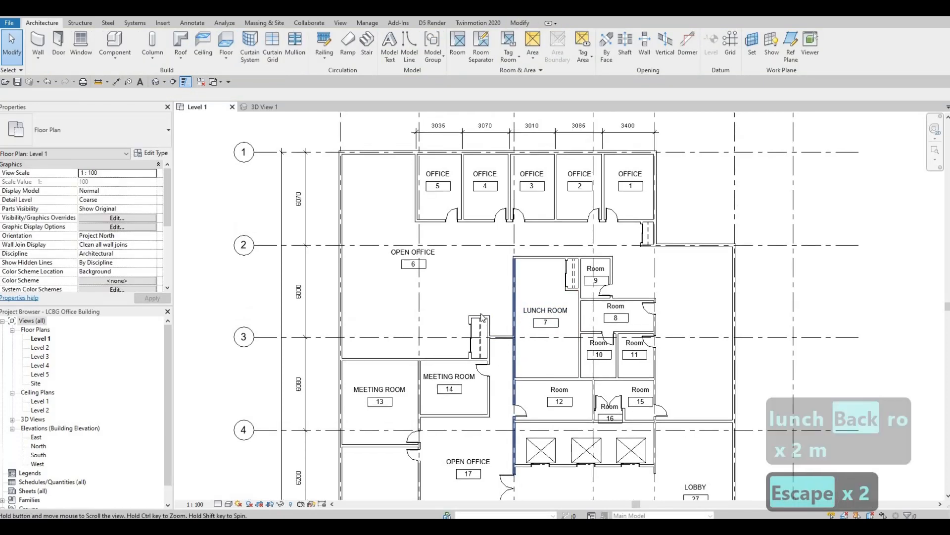
key("Escape")
left_click(502, 379)
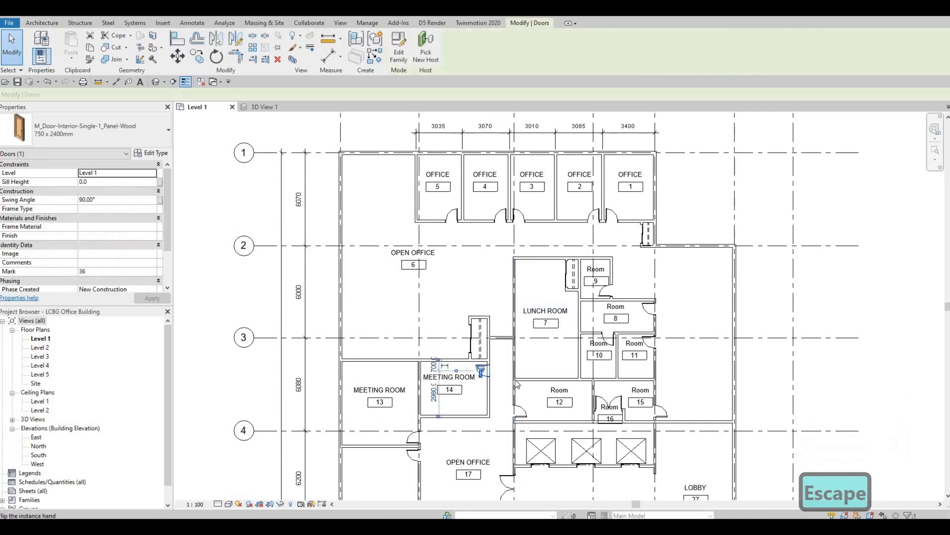
key("c")
key("s")
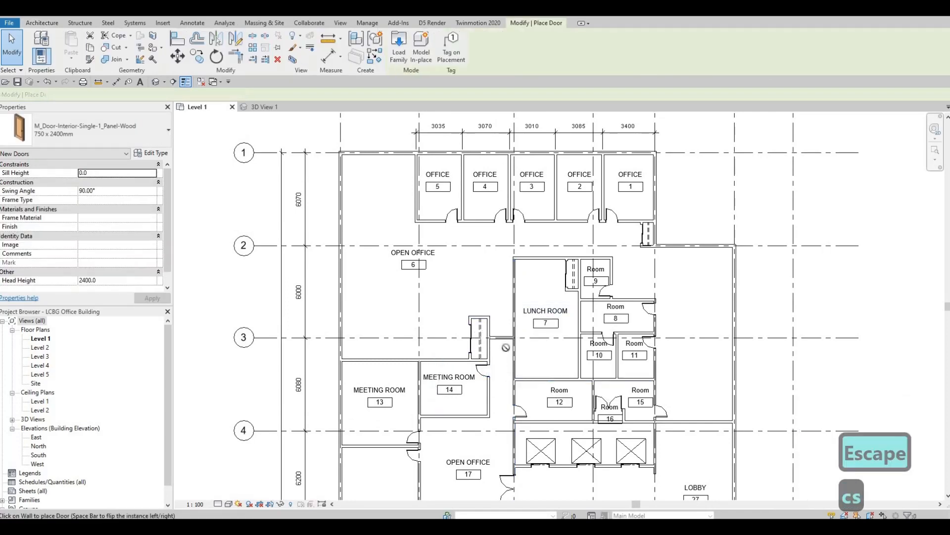
scroll(481, 332, "up", 2)
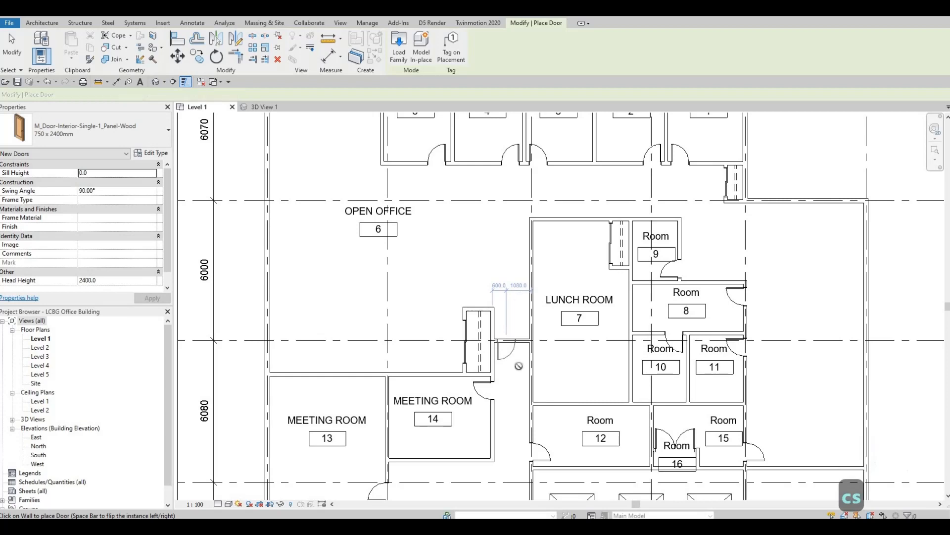
middle_click_drag(531, 344, 517, 377)
scroll(517, 376, "up", 1)
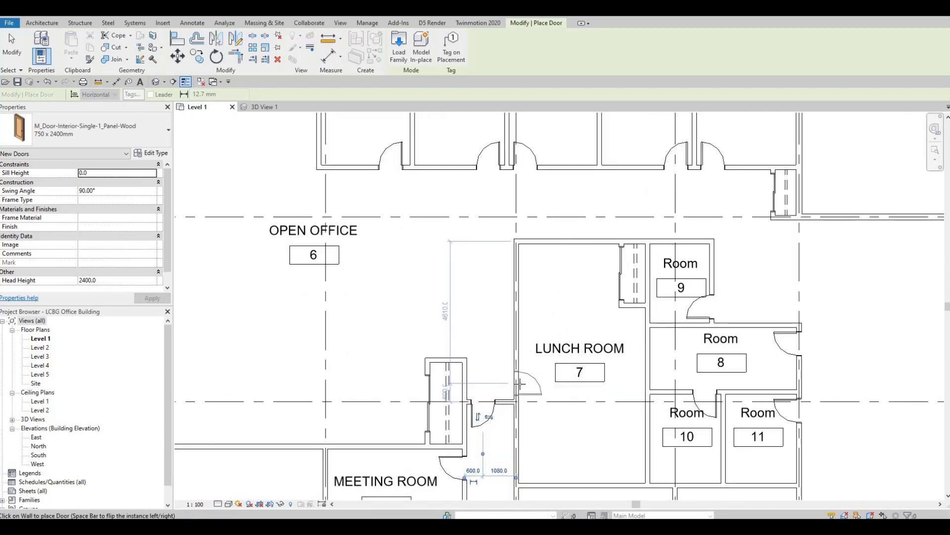
key("Escape")
key("Escape")
scroll(547, 378, "down", 1)
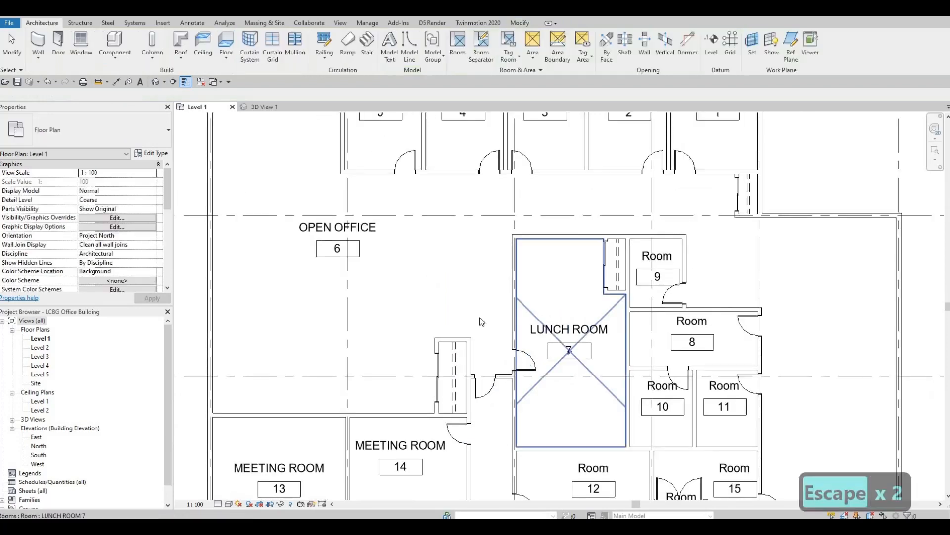
scroll(500, 347, "down", 1)
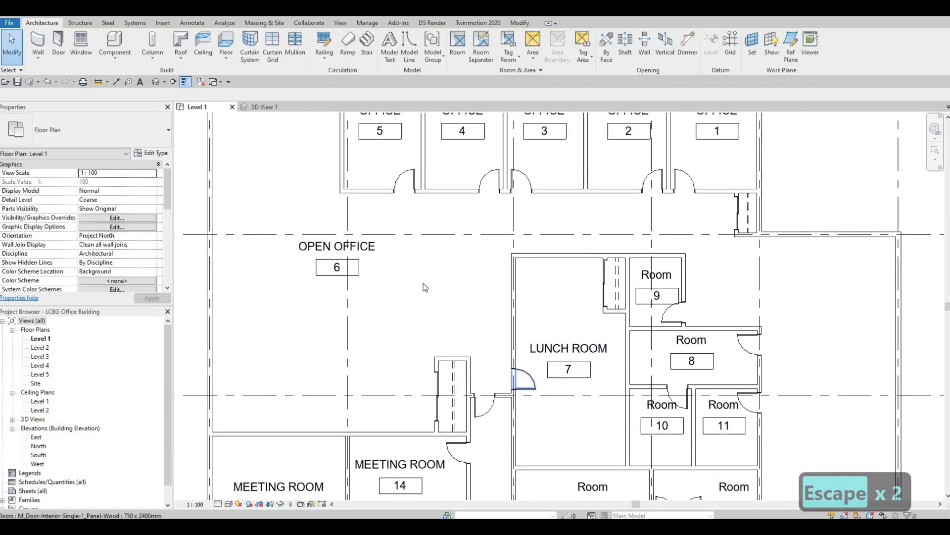
scroll(464, 338, "down", 1)
scroll(462, 293, "down", 2)
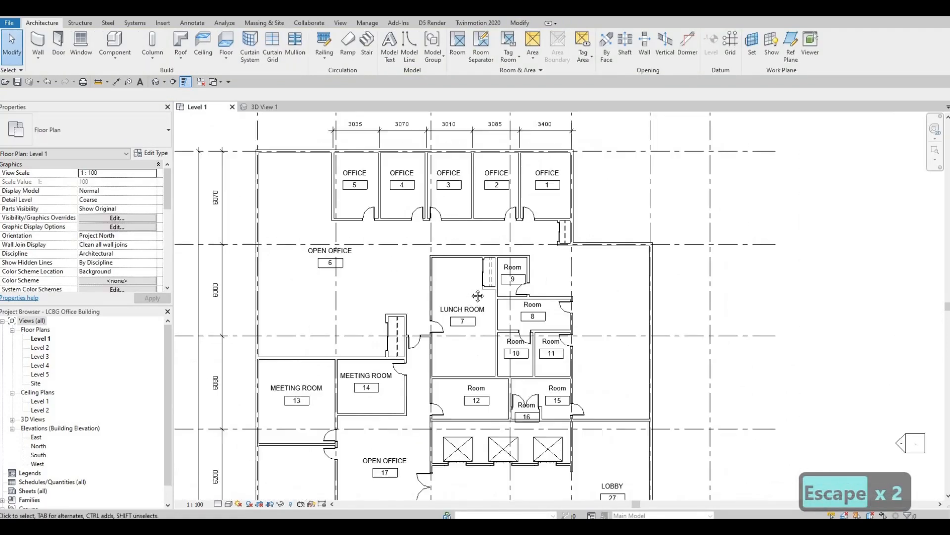
scroll(507, 299, "down", 4)
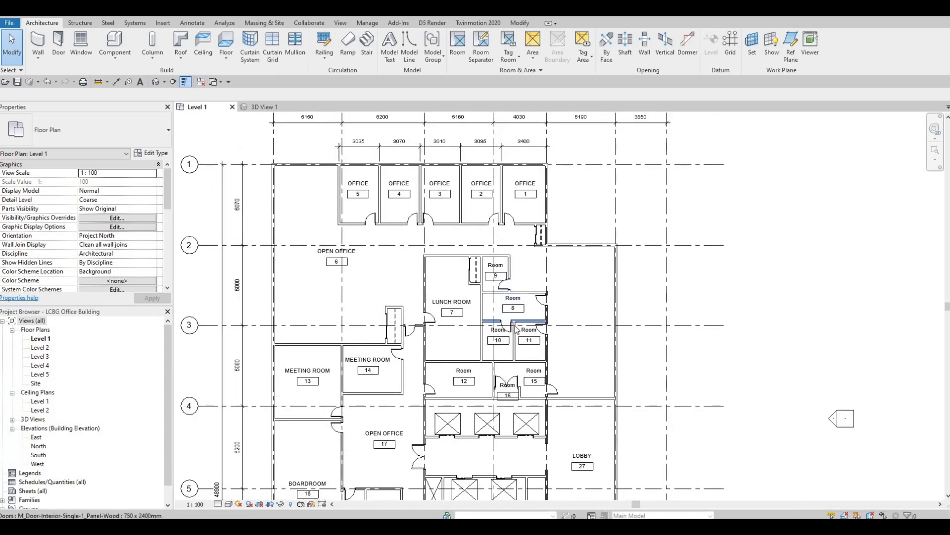
scroll(504, 310, "down", 2)
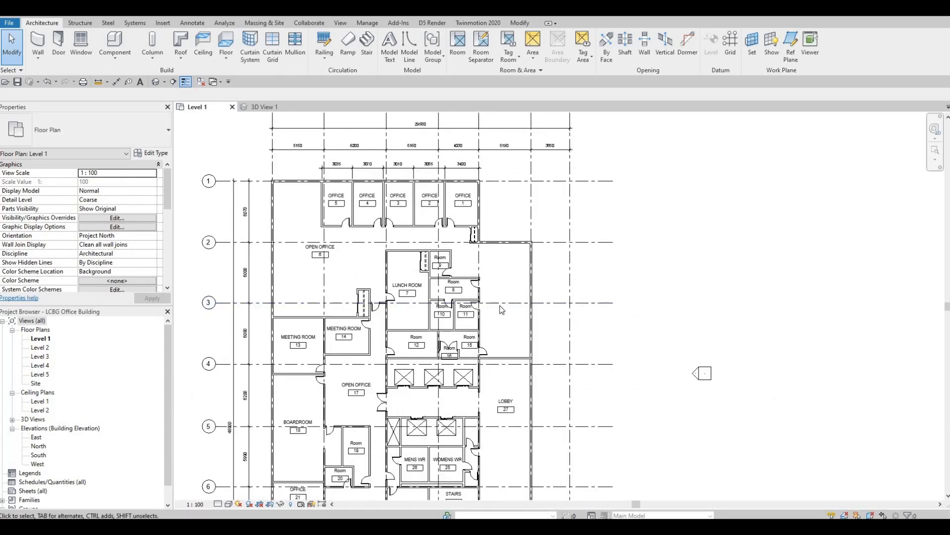
- Rename room 8, the room east of the lunch room just north of grid line 3, as STORAGE
scroll(442, 271, "up", 6)
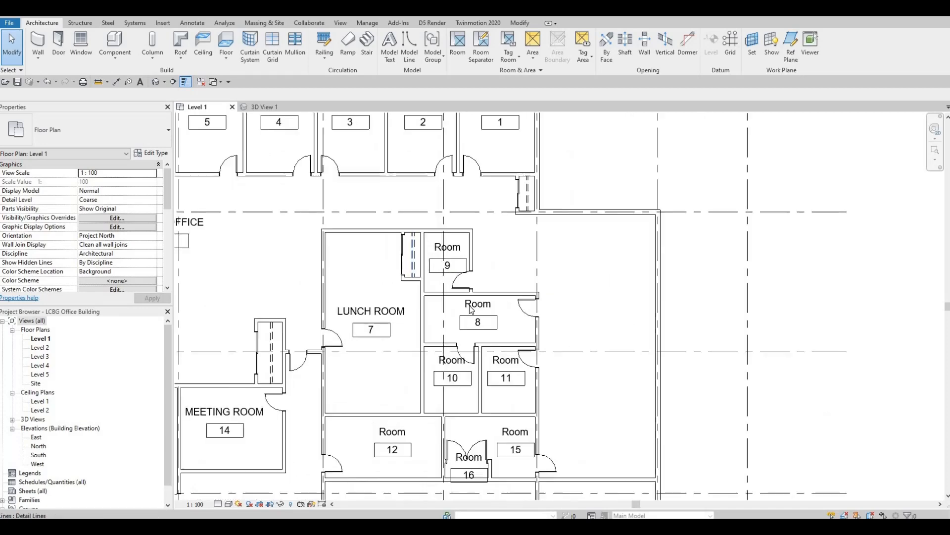
middle_click_drag(425, 253, 438, 306)
scroll(440, 306, "down", 1)
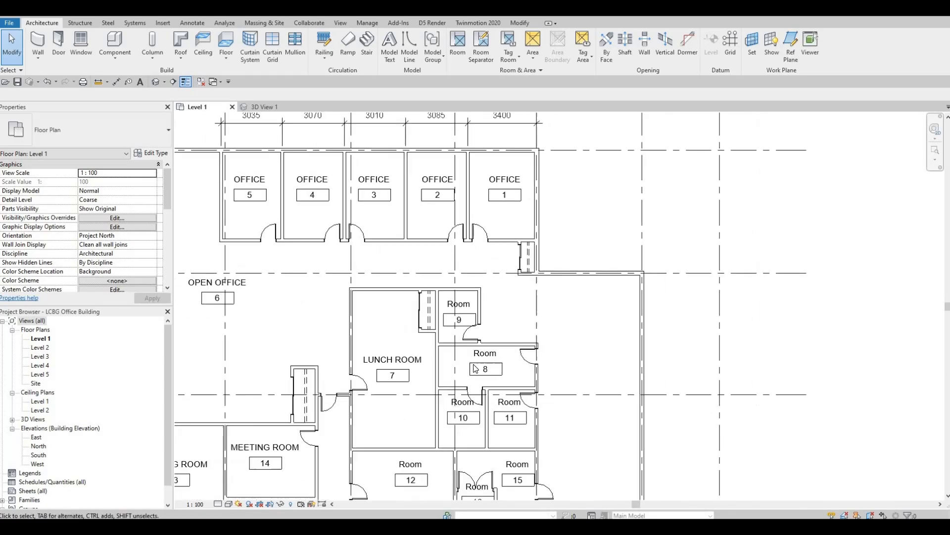
scroll(517, 345, "up", 2)
key("Escape")
left_click(469, 360)
left_click(470, 361)
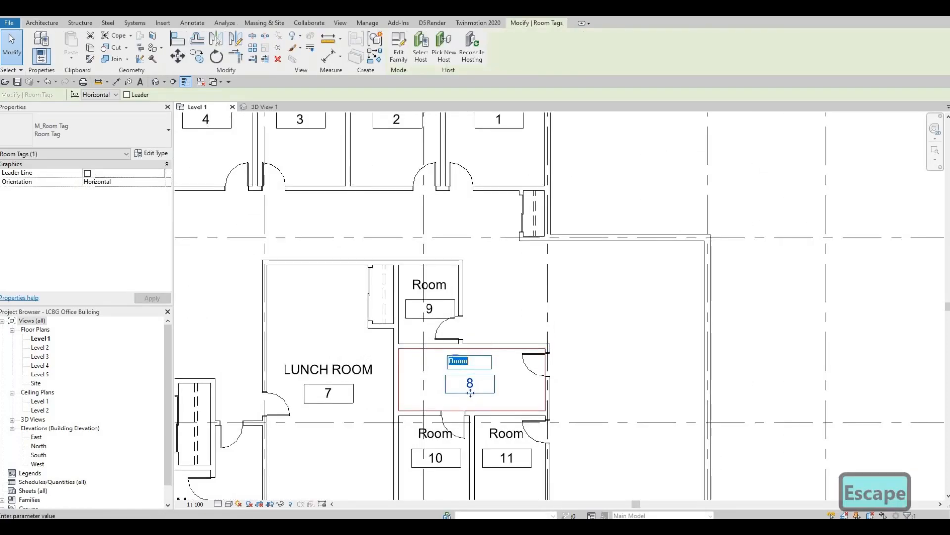
type("STORAGE")
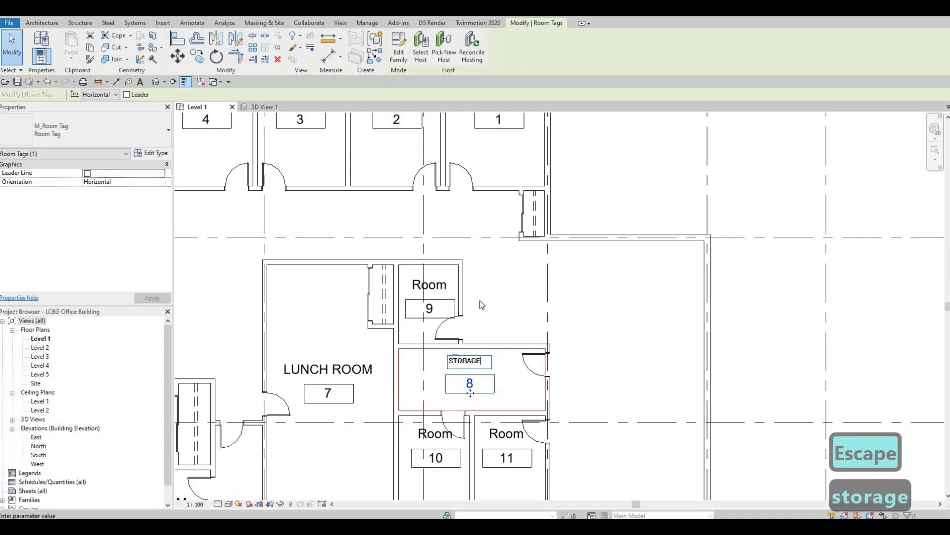
left_click(453, 309)
- Rename room 9, the small room directly north of the storage room, as PHONE ROOM in its tag
middle_click_drag(417, 281, 427, 323)
scroll(436, 328, "up", 2)
left_click(438, 325)
left_click(438, 326)
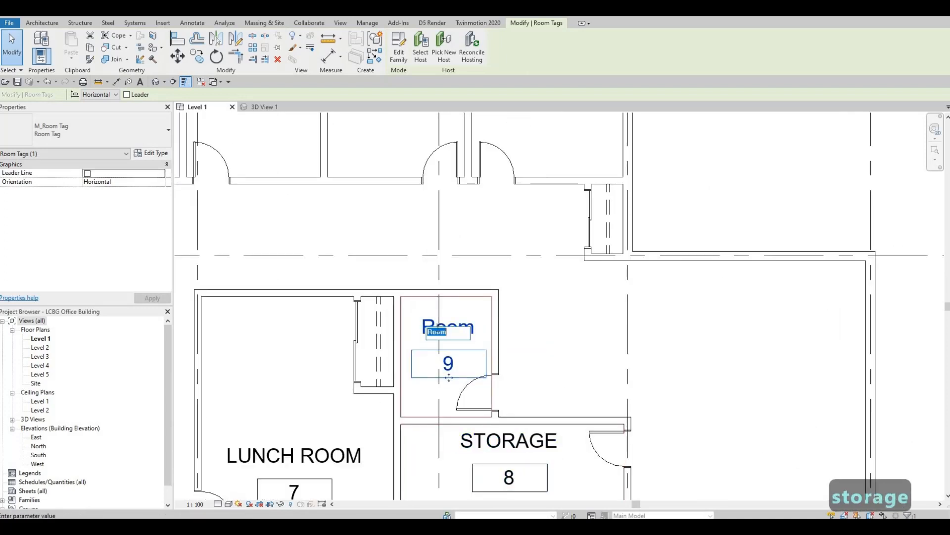
type("PHONE")
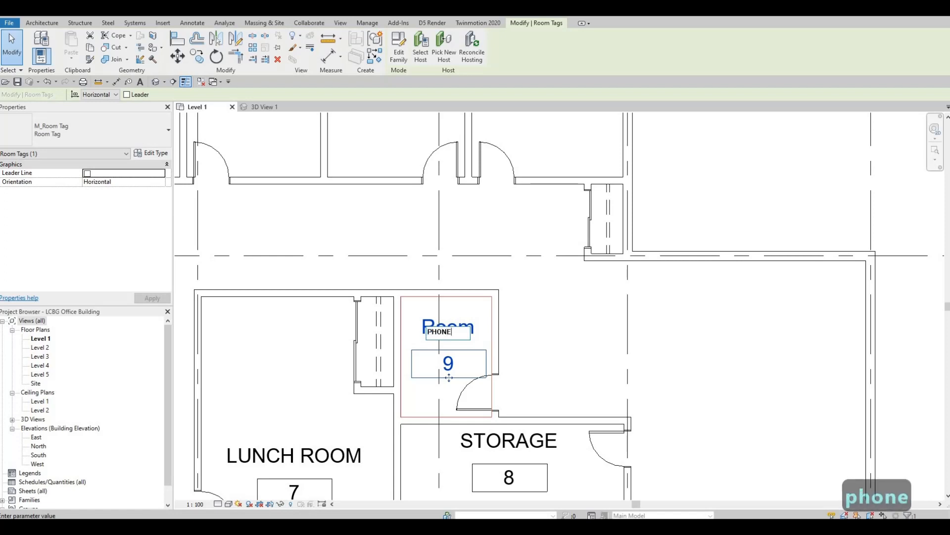
type(" ROOM")
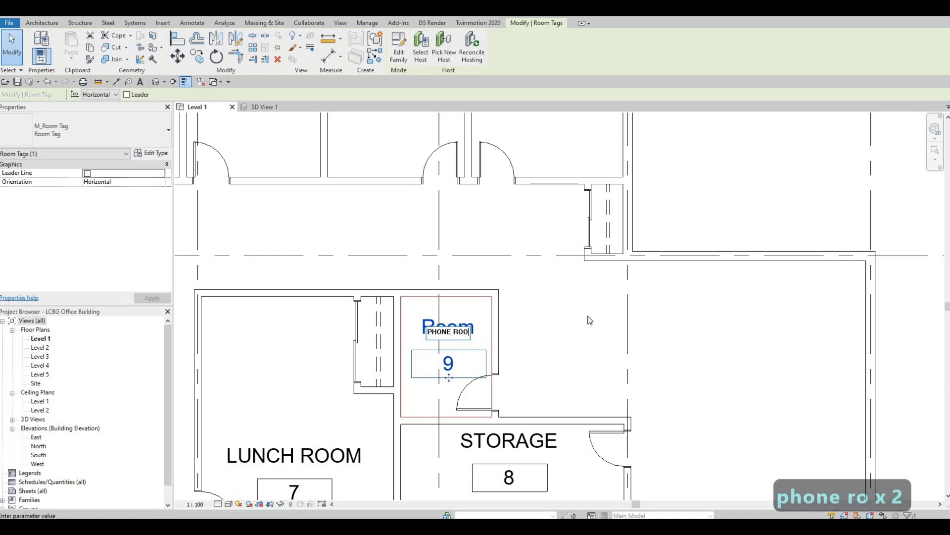
left_click(569, 366)
middle_click_drag(604, 248, 638, 214)
scroll(638, 214, "down", 2)
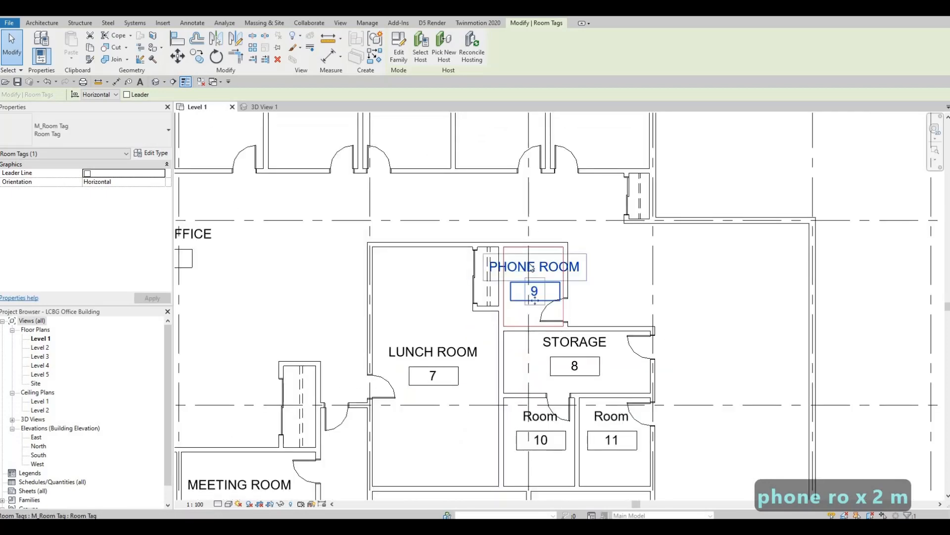
scroll(435, 369, "down", 1)
middle_click_drag(436, 369, 553, 232)
scroll(488, 387, "down", 3)
middle_click_drag(476, 442, 485, 344)
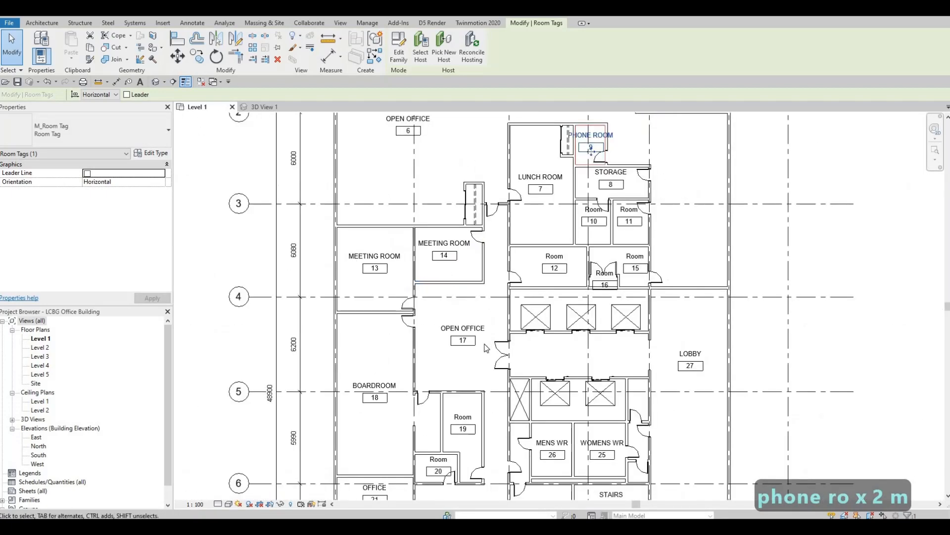
- Rename room 19, the tall room south of open office 17 and east of the boardroom, as STORAGE
scroll(473, 348, "up", 1)
middle_click_drag(471, 420, 469, 346)
scroll(468, 346, "down", 1)
scroll(463, 345, "up", 4)
left_click(459, 346)
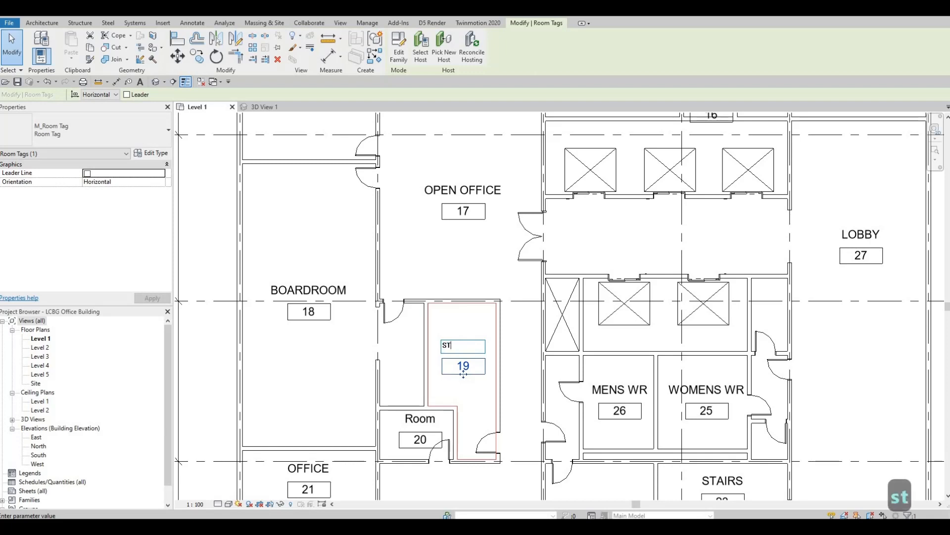
type("STORAGE")
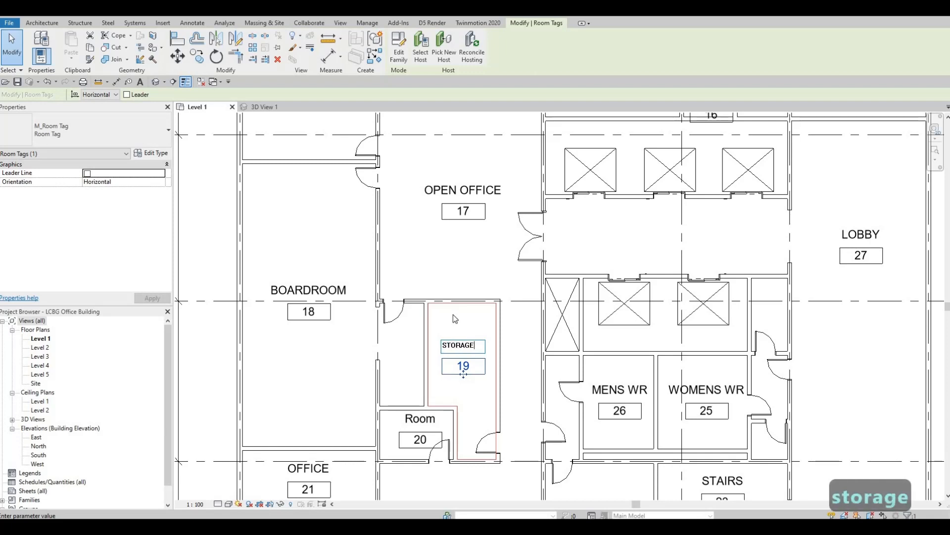
key("Return")
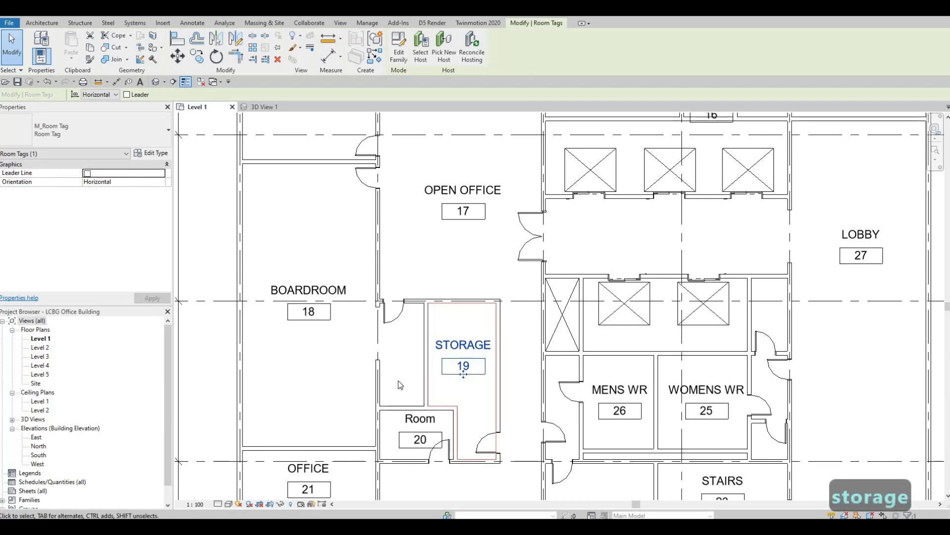
- Rename room 20, the small room at grid line 6 beside storage room 19, as SHOWER
left_click(419, 419)
left_click(418, 419)
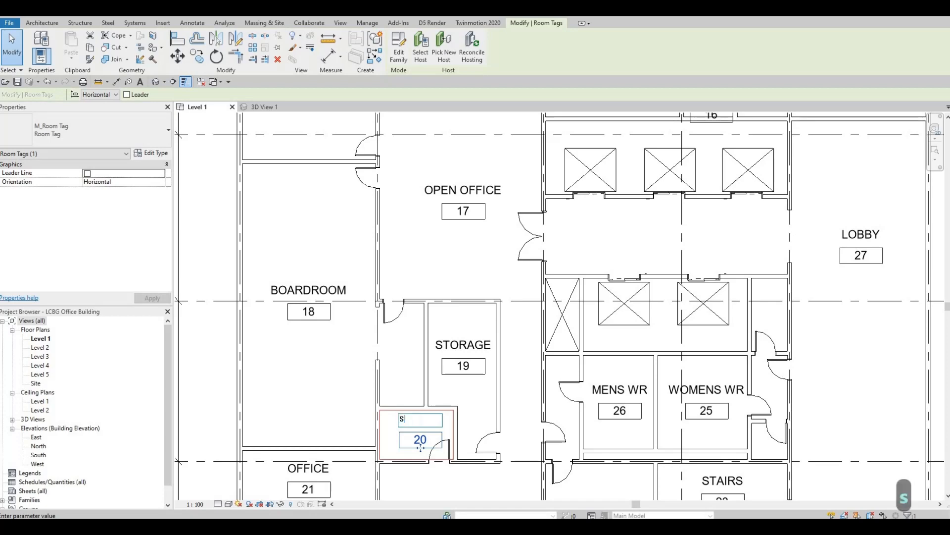
type("shower")
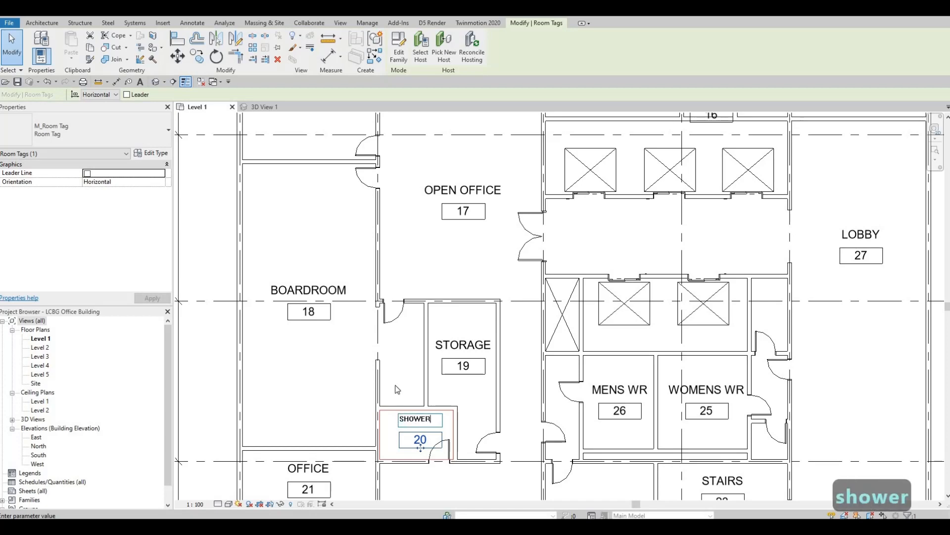
left_click(410, 371)
- Rename room 10, the small room south of storage room 8 and east of the lunch room, as IT
middle_click_drag(501, 392, 484, 402)
scroll(530, 372, "down", 2)
scroll(543, 375, "down", 1)
middle_click_drag(529, 372, 534, 408)
scroll(533, 401, "down", 1)
middle_click_drag(513, 257, 543, 283)
scroll(544, 247, "down", 1)
scroll(535, 277, "up", 2)
middle_click_drag(555, 334, 531, 243)
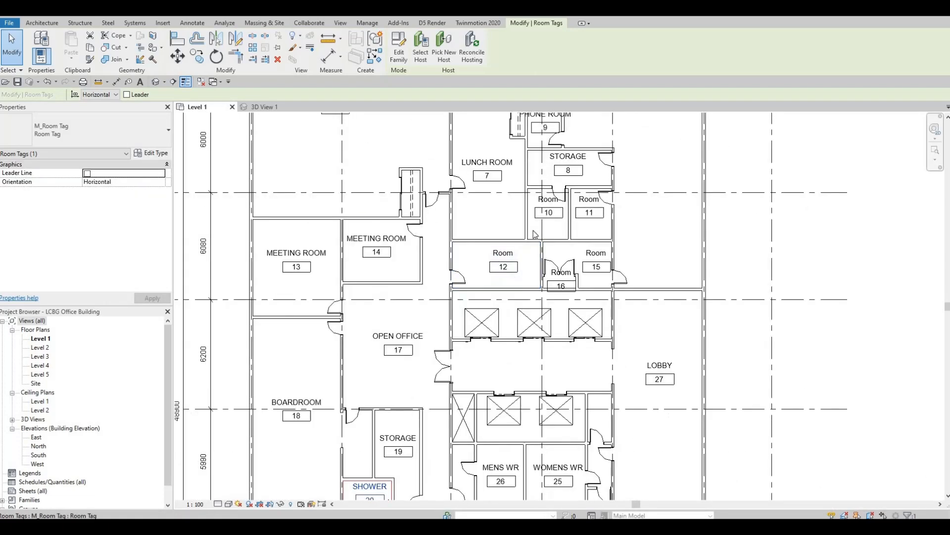
scroll(532, 230, "up", 1)
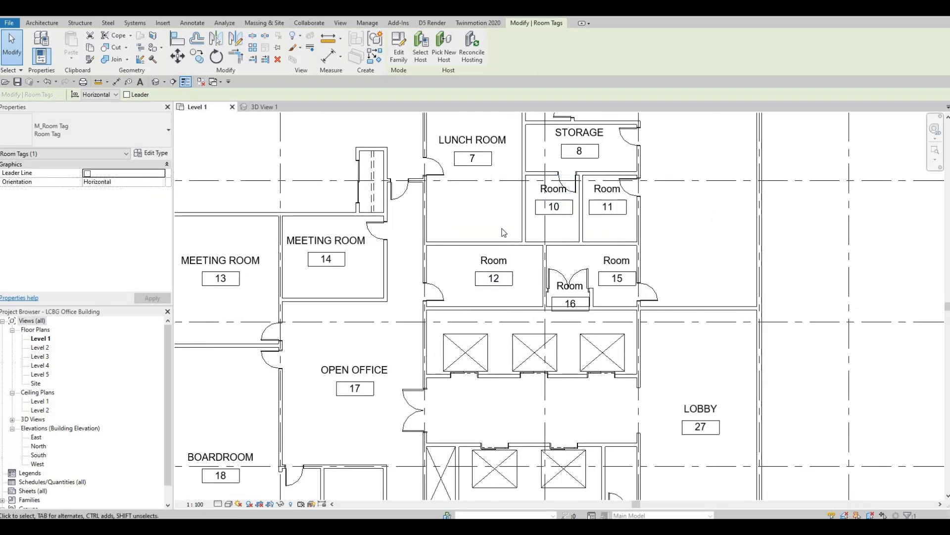
left_click(546, 190)
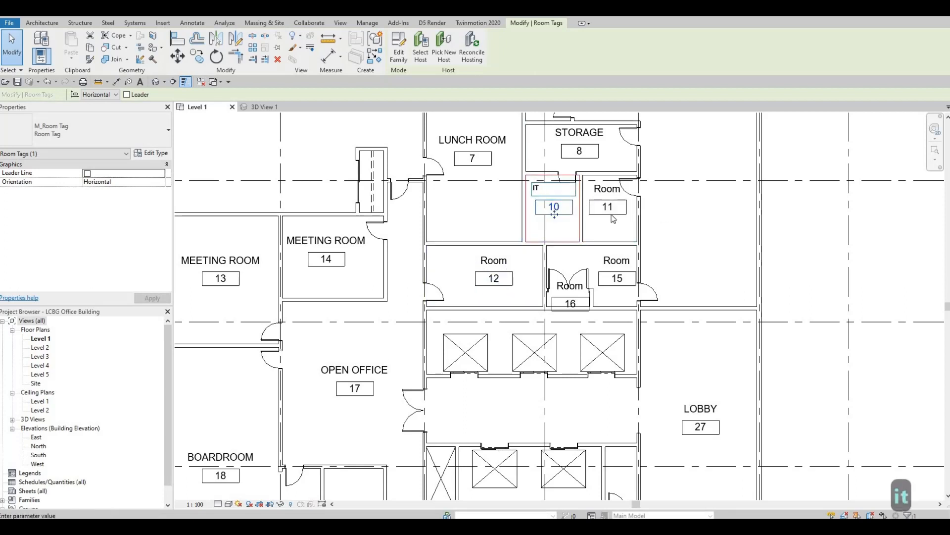
- Rename room 11, the small room directly east of the IT room, as PHONE ROOM
left_click(605, 189)
left_click(605, 189)
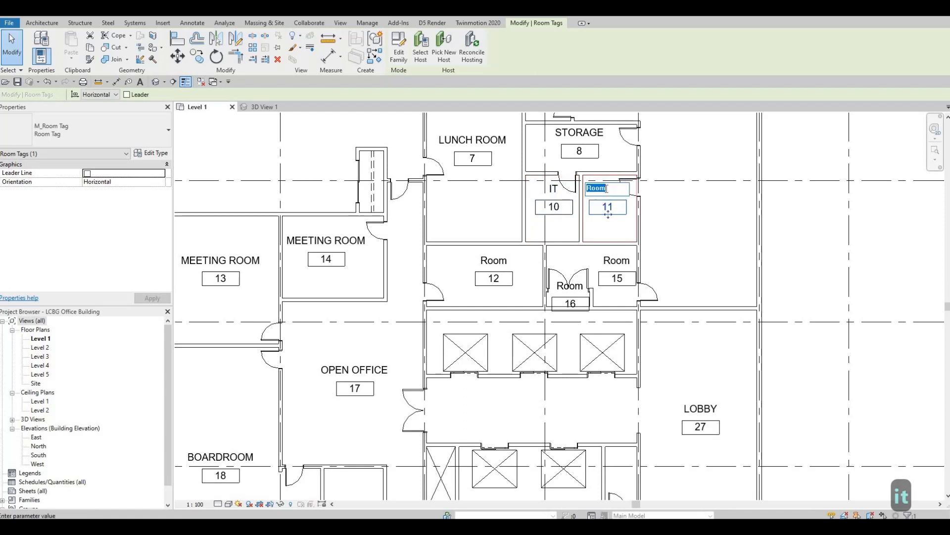
type("PHO")
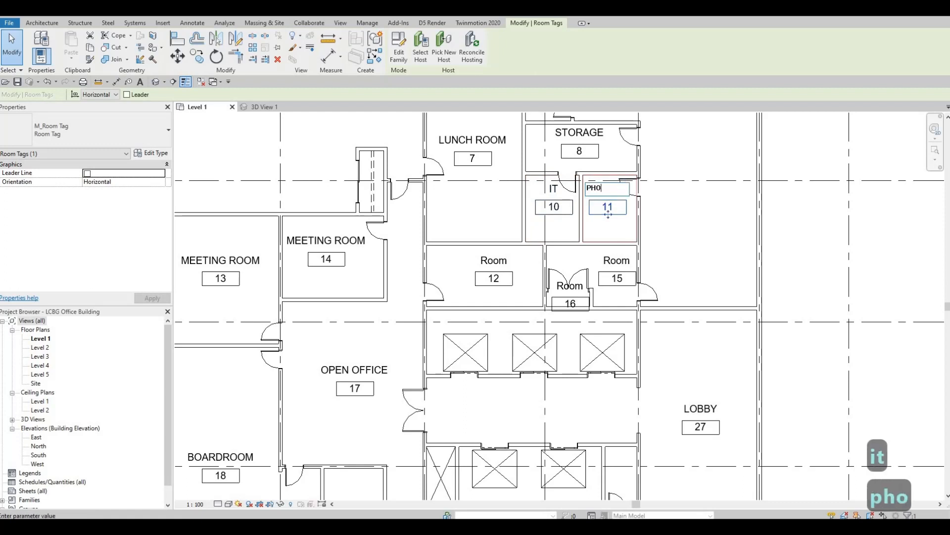
type("NE ROOM")
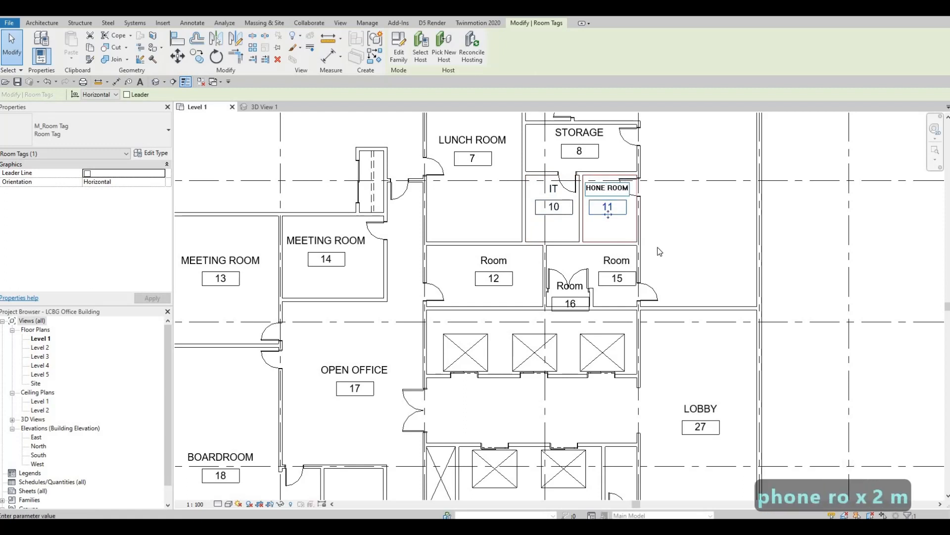
left_click(657, 248)
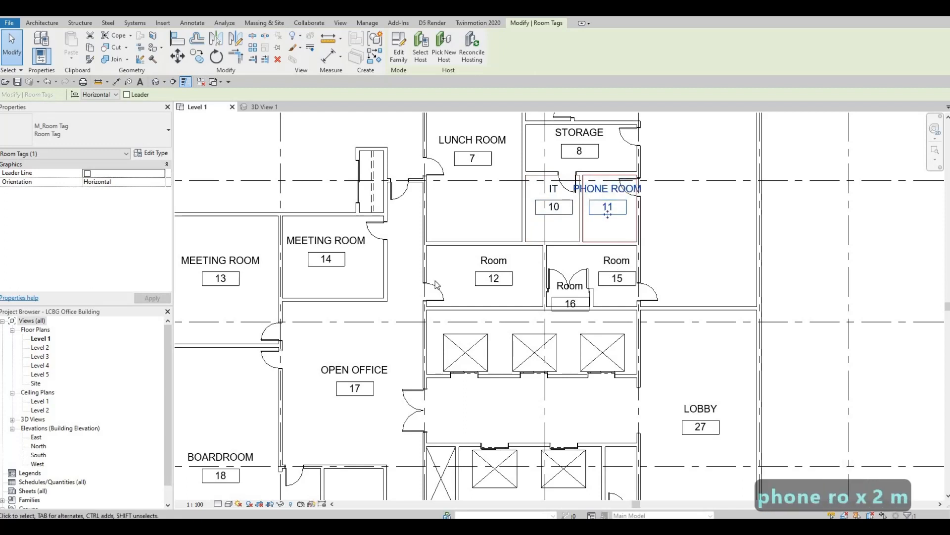
- Rename room 12, the wide room south of the lunch room above the elevators, as STAIRS
left_click(493, 263)
left_click(493, 261)
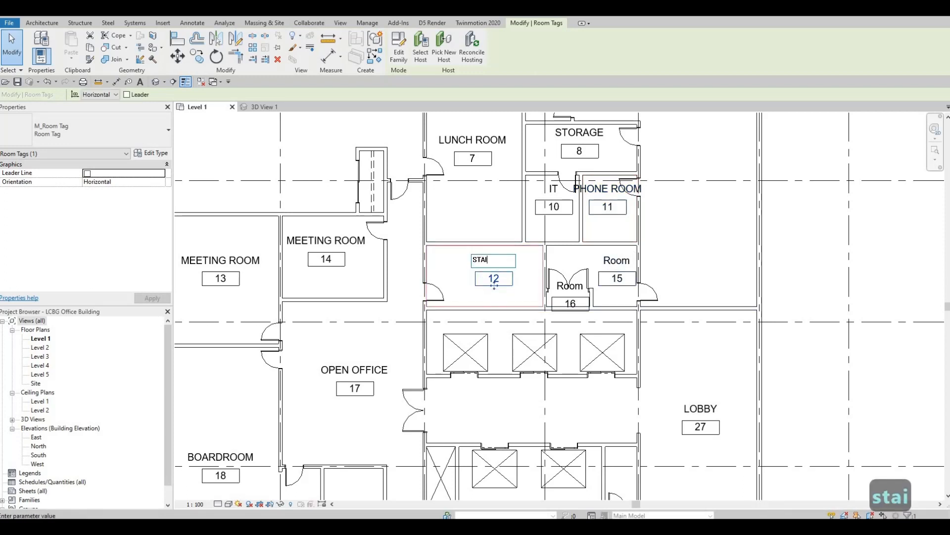
type("STAIRS")
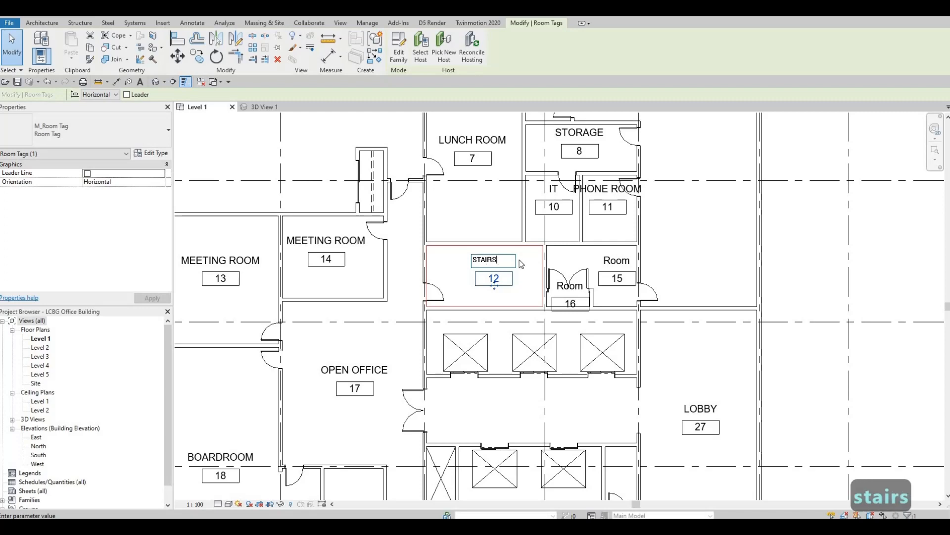
- Rename room 16, the small closet behind the double doors east of stairs 12, as TEL
left_click(568, 290)
left_click(565, 286)
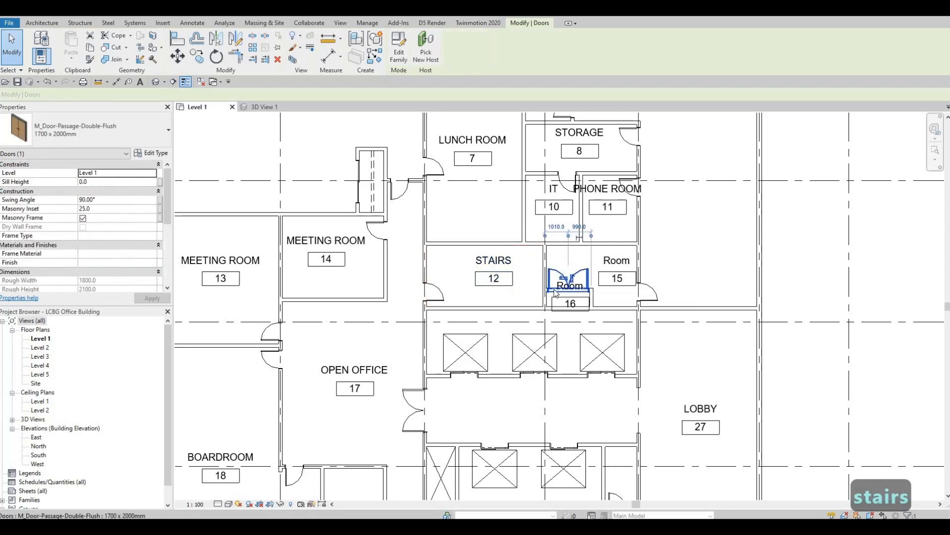
scroll(556, 293, "up", 3)
key("Escape")
left_click(561, 288)
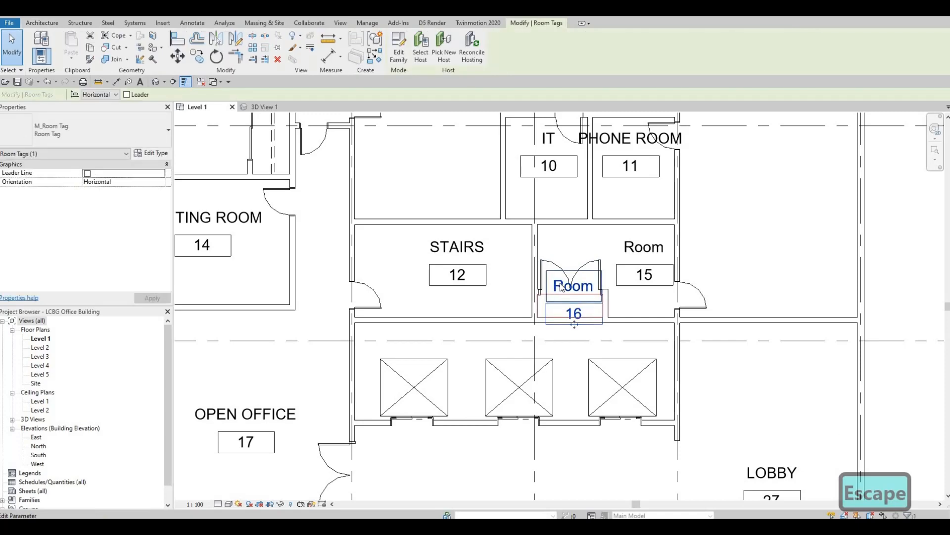
left_click(562, 287)
type("T")
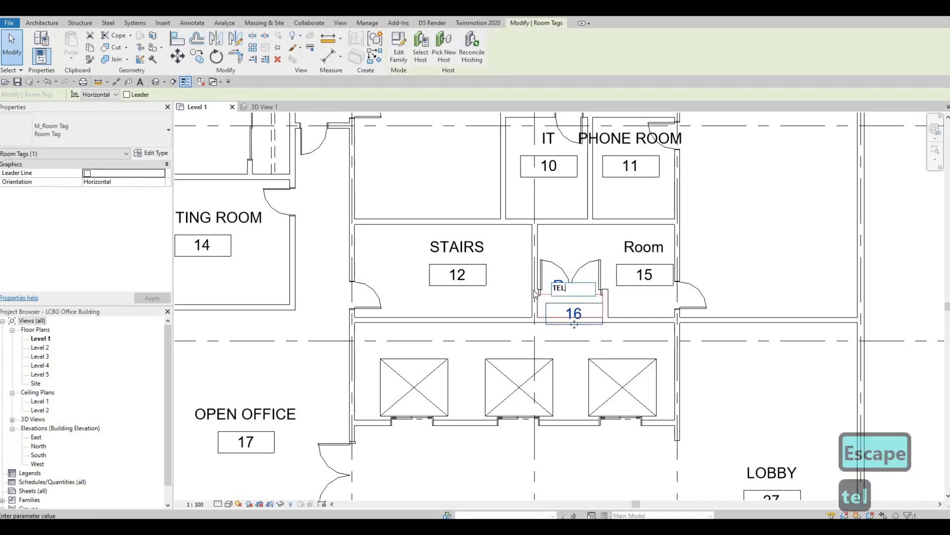
type("EL")
- Rename room 15, the room surrounding the TEL closet north of the elevators, as ELEC
left_click(643, 253)
left_click(644, 247)
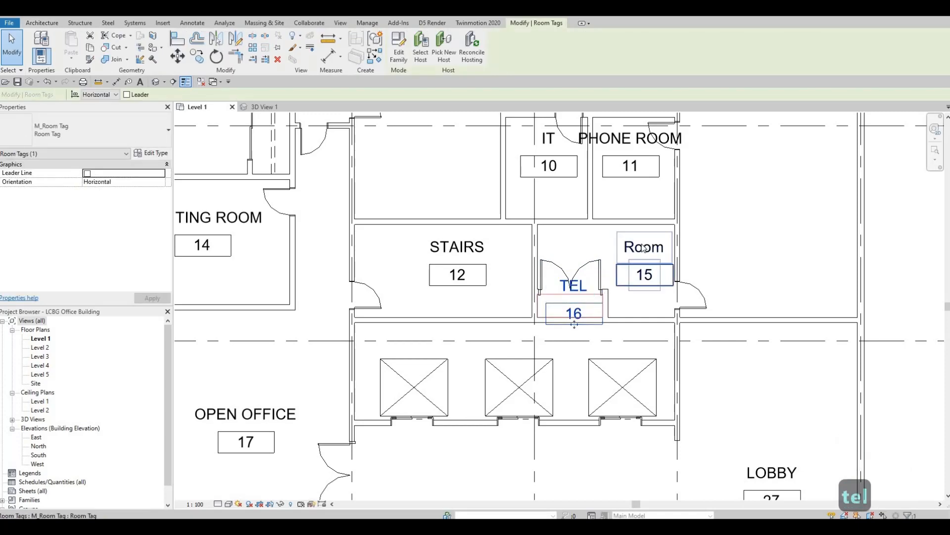
left_click(641, 253)
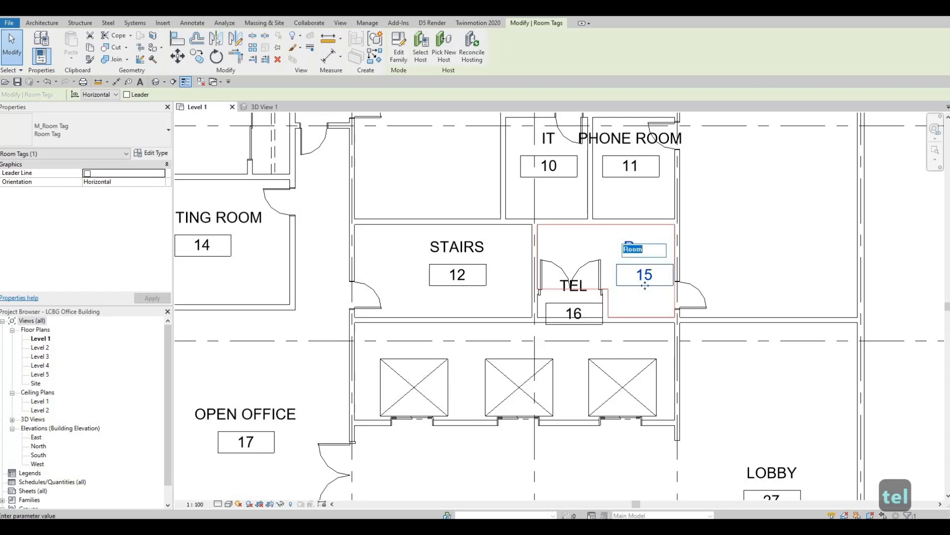
type("ELEC")
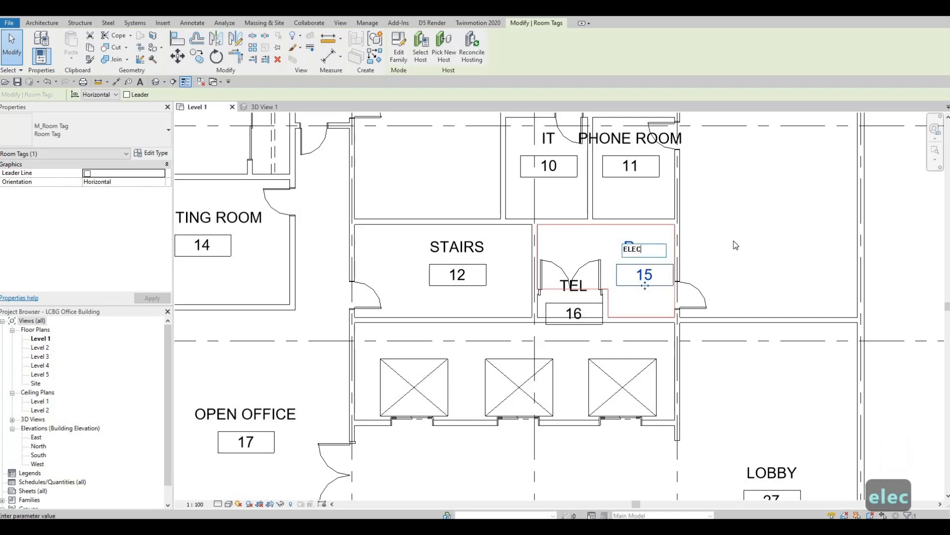
left_click(727, 254)
- Review the room names from the ELEC room down to the row of offices at grid line 9
scroll(630, 270, "down", 4)
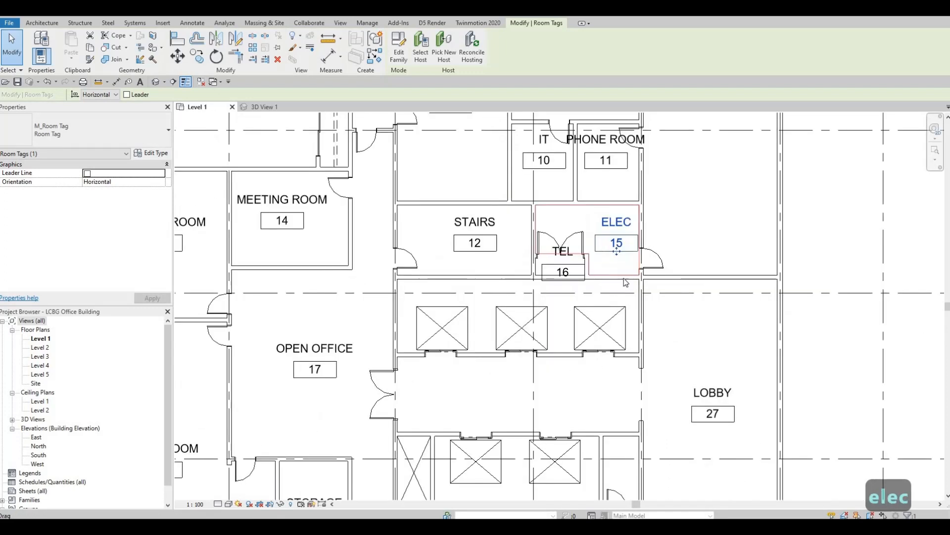
scroll(608, 287, "down", 3)
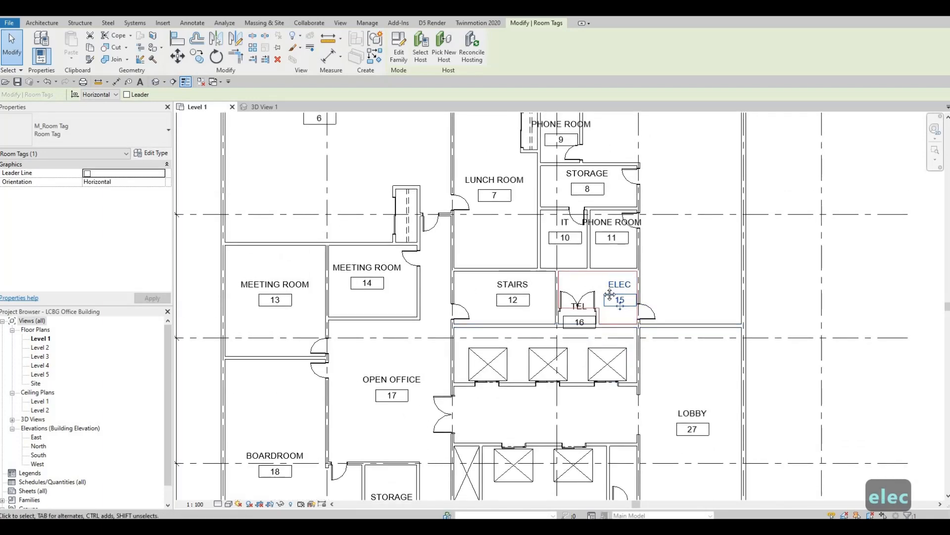
middle_click_drag(534, 430, 562, 312)
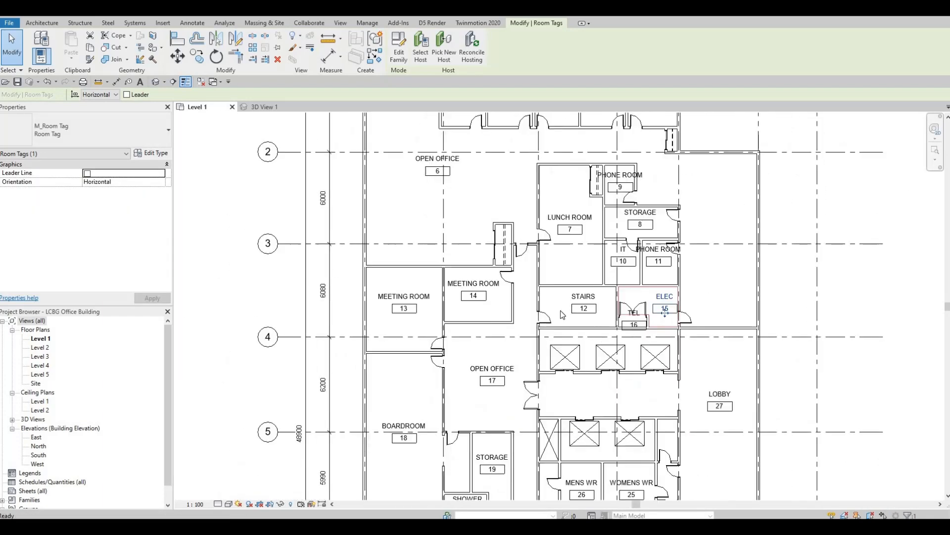
middle_click_drag(483, 379, 455, 285)
middle_click_drag(448, 318, 457, 224)
middle_click_drag(468, 301, 385, 244)
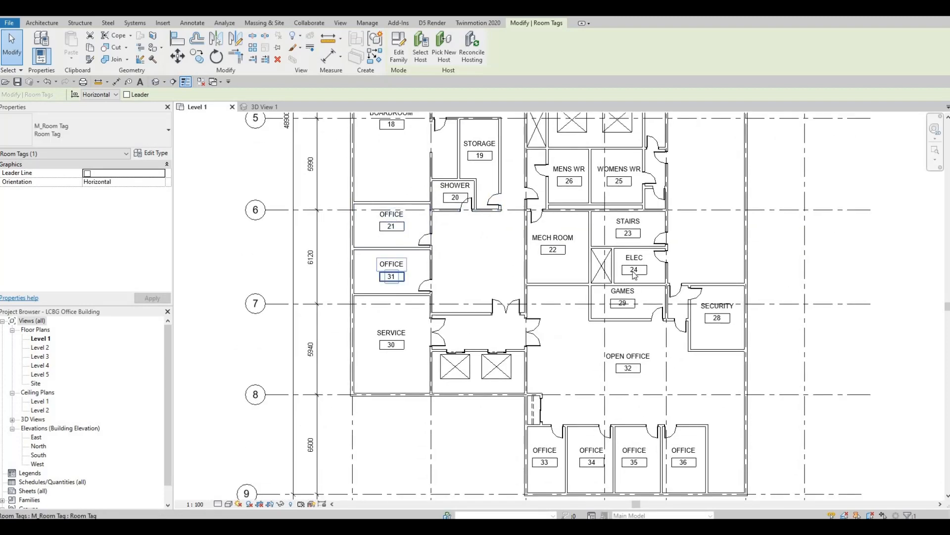
middle_click_drag(579, 478, 556, 427)
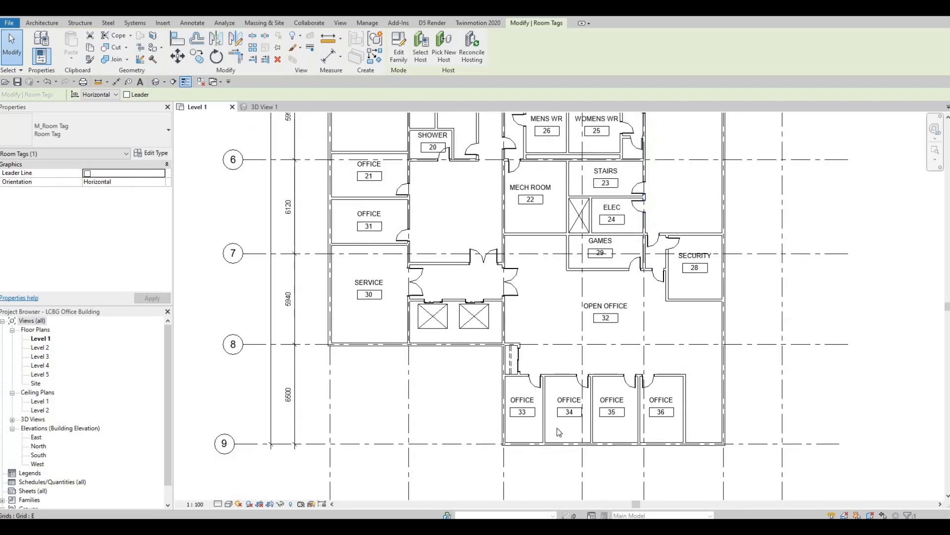
- Check how the tag of office 33 lines up with the neighbouring office 34 tag, leaving its position as it is
scroll(556, 426, "up", 2)
scroll(520, 387, "up", 3)
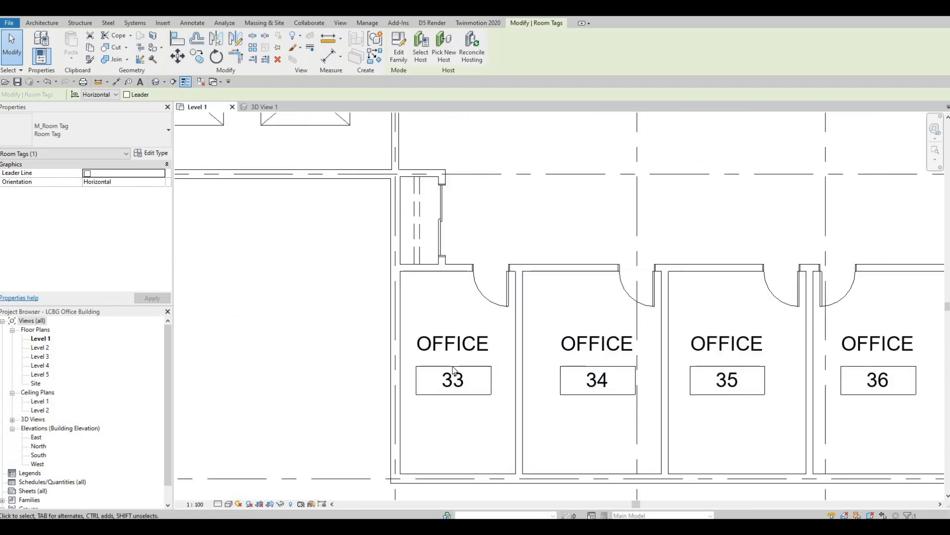
left_click(455, 388)
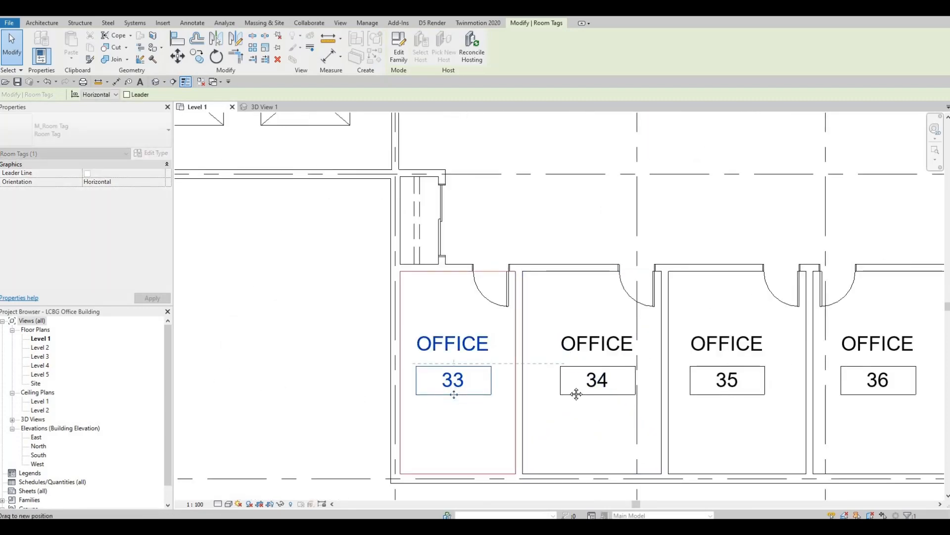
scroll(535, 343, "down", 2)
key("Escape")
- Review the room names and layout across the whole Level 1 plan, from the southern offices up to grid line 1
middle_click_drag(589, 342, 574, 419)
scroll(574, 420, "down", 2)
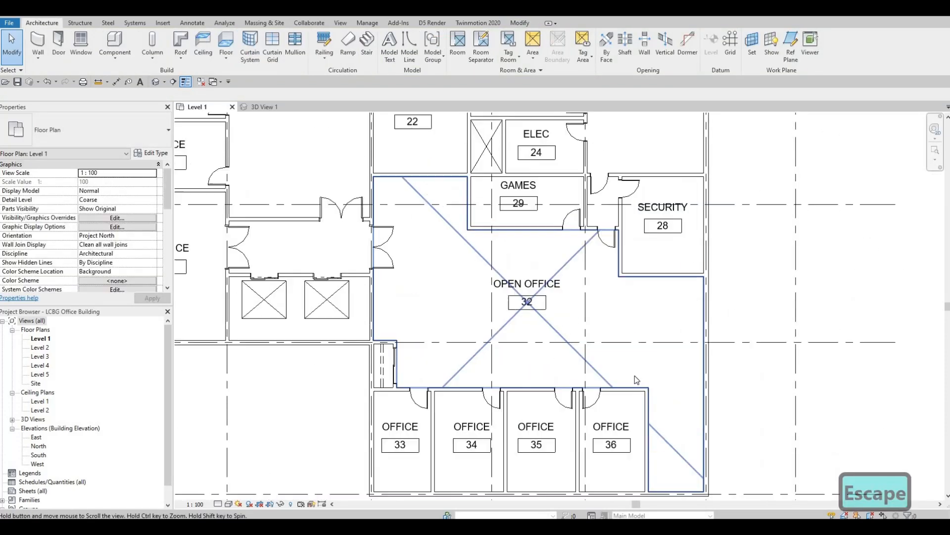
middle_click_drag(640, 338, 642, 391)
scroll(642, 392, "down", 2)
middle_click_drag(656, 275, 661, 364)
middle_click_drag(638, 243, 637, 302)
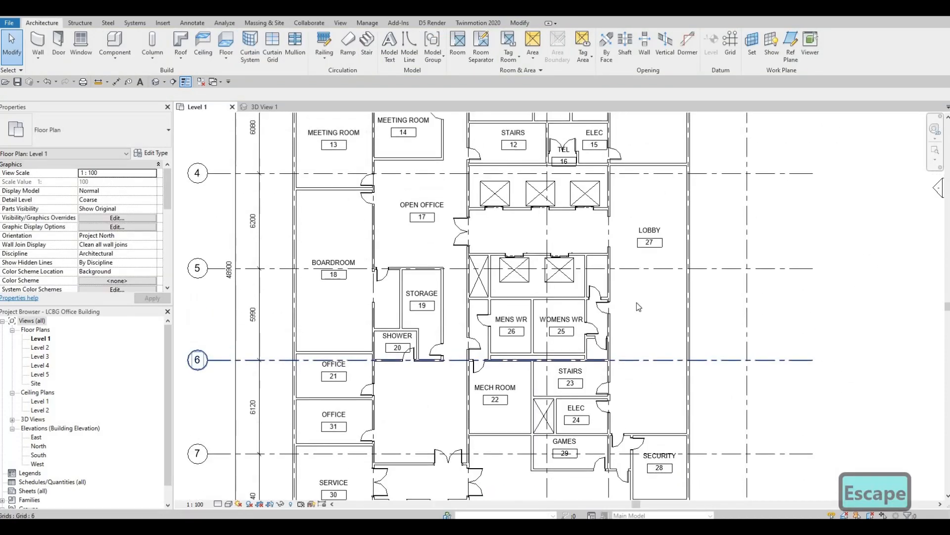
middle_click_drag(650, 258, 649, 293)
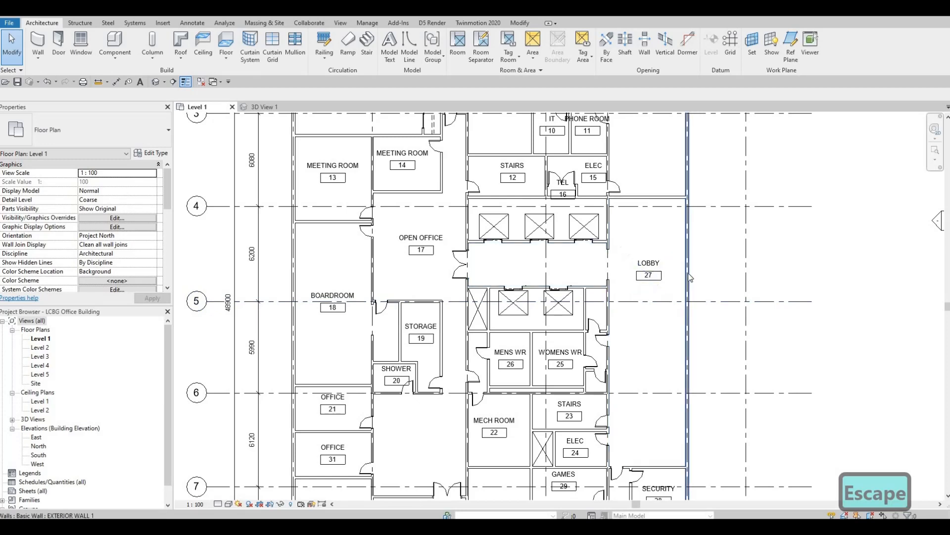
scroll(664, 218, "down", 3)
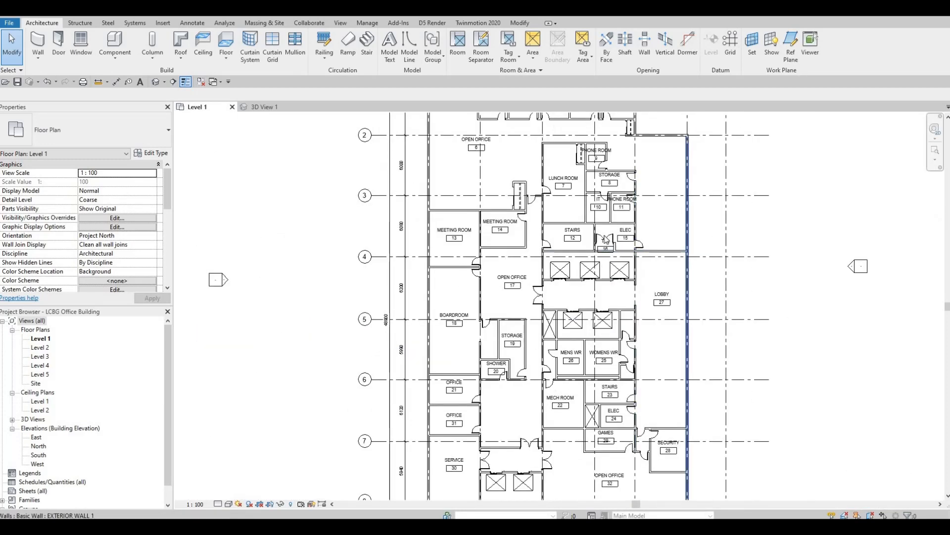
middle_click_drag(515, 280, 497, 310)
scroll(515, 272, "down", 2)
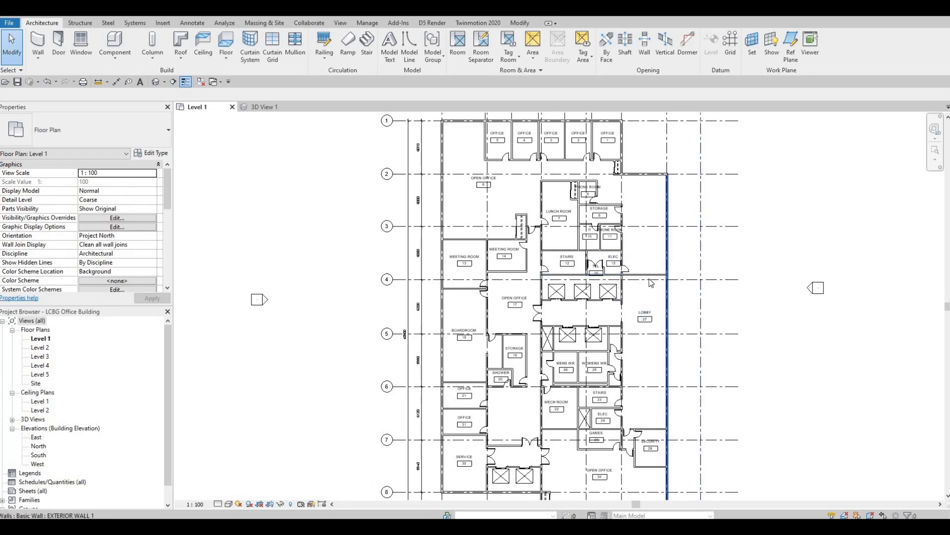
middle_click_drag(673, 280, 652, 220)
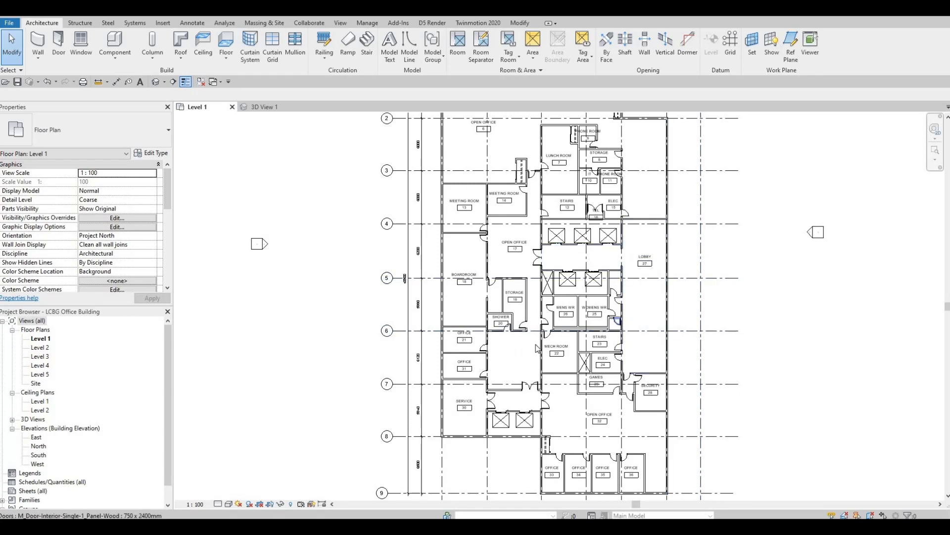
scroll(545, 296, "down", 3)
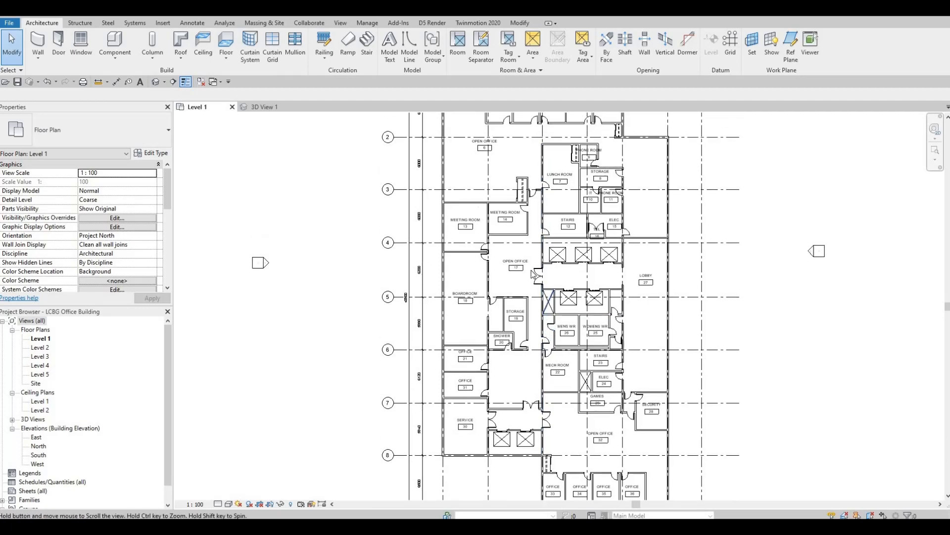
middle_click_drag(580, 319, 580, 357)
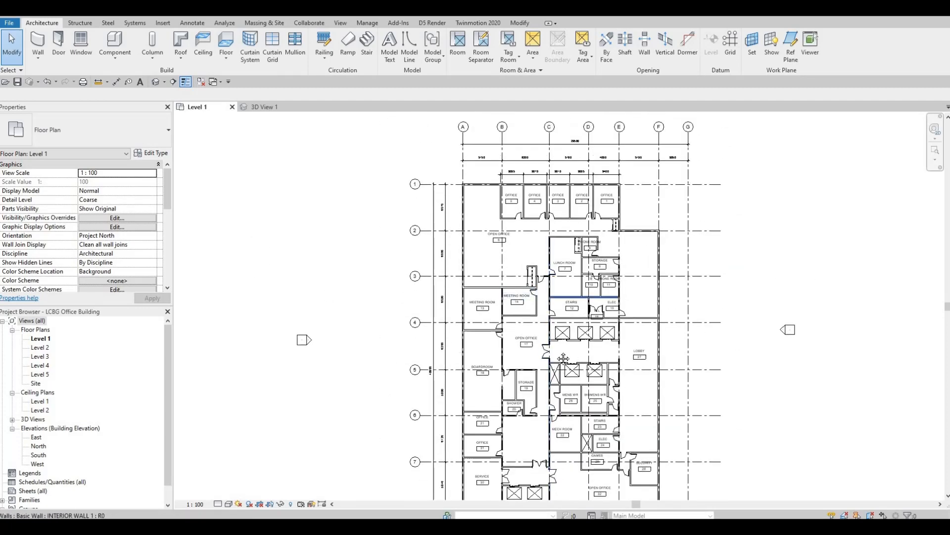
- Try view scales of 1:200 and 1:25 on the Level 1 plan to compare the room tag sizes
middle_click_drag(586, 245, 586, 232)
scroll(587, 237, "up", 4)
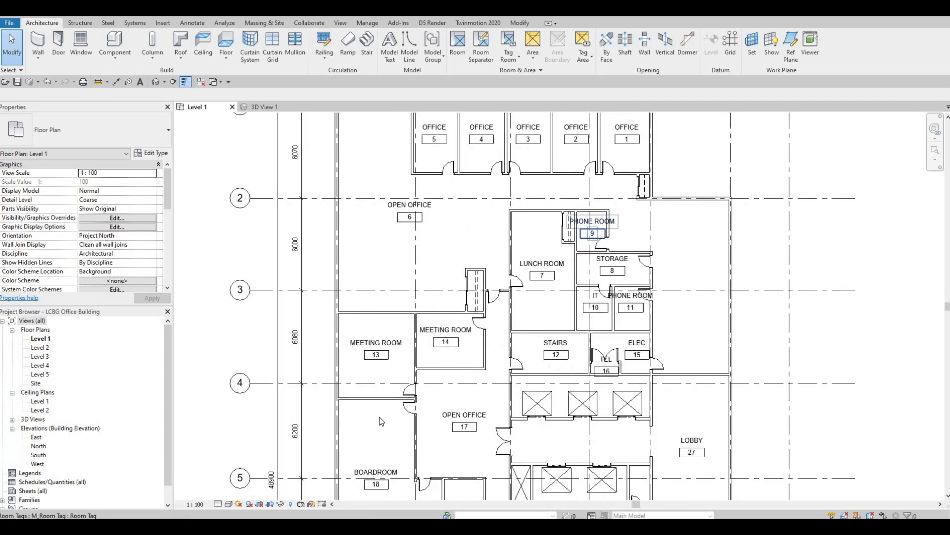
scroll(588, 256, "down", 1)
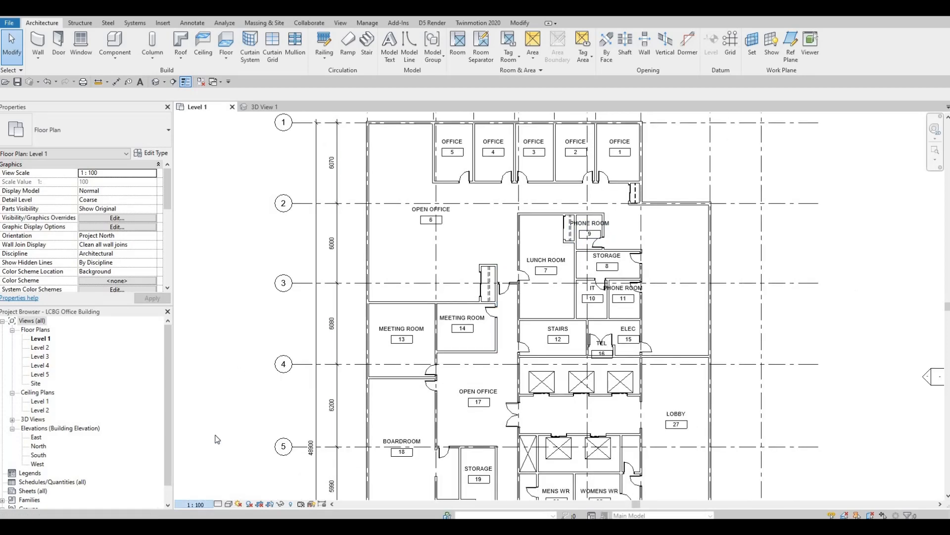
left_click(196, 504)
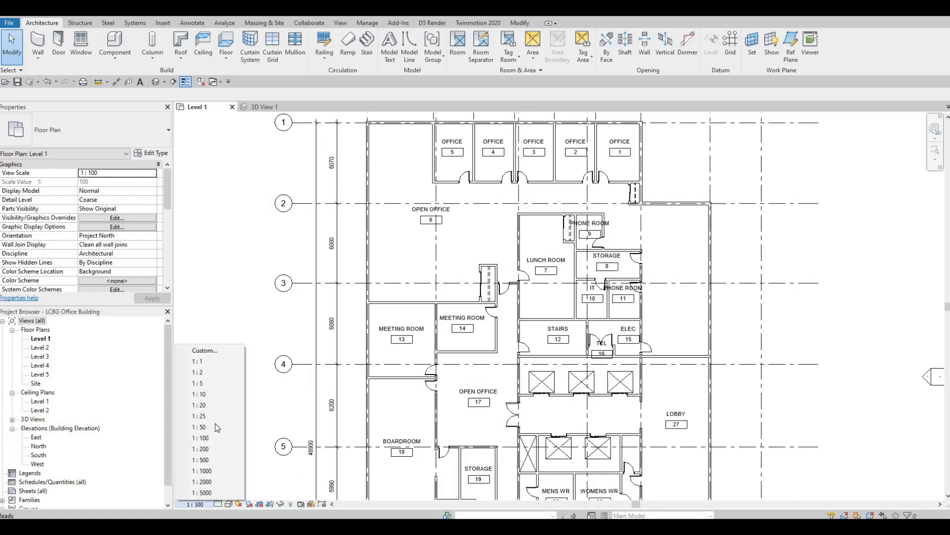
left_click(202, 448)
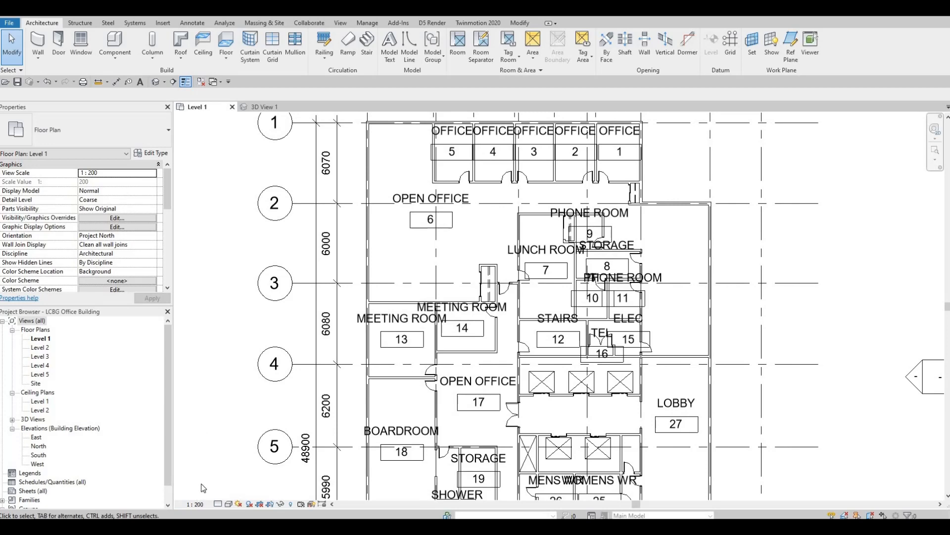
left_click(195, 504)
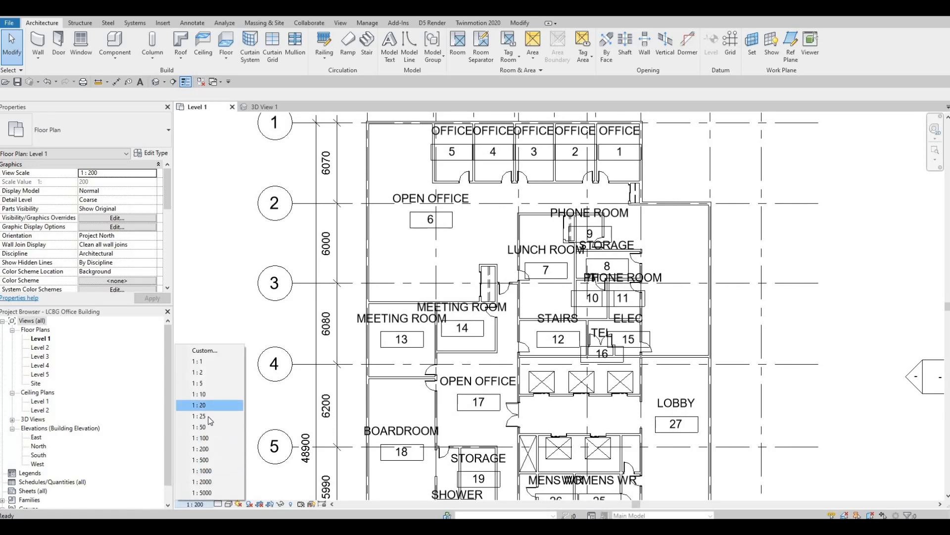
left_click(210, 416)
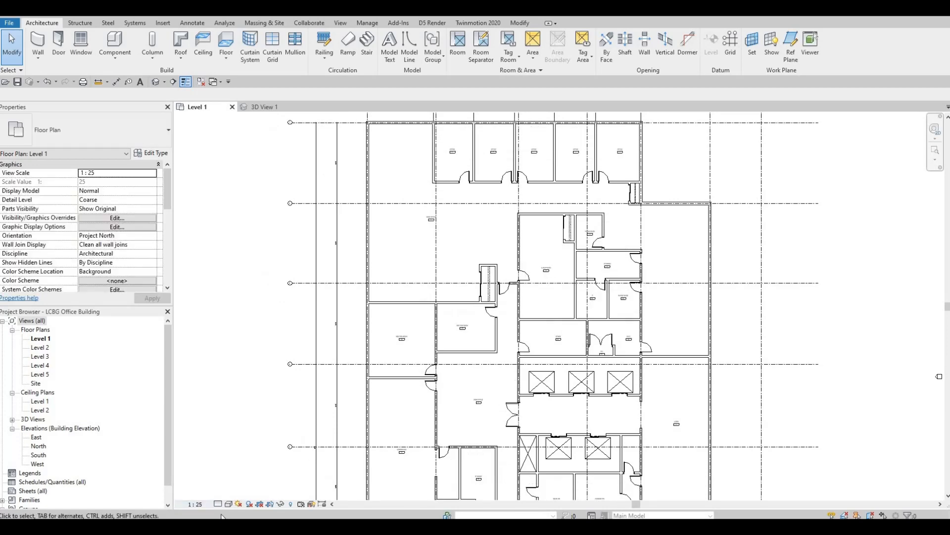
- Set the Level 1 view scale to 1:50 and check the size of the meeting room 14 tag
left_click(195, 505)
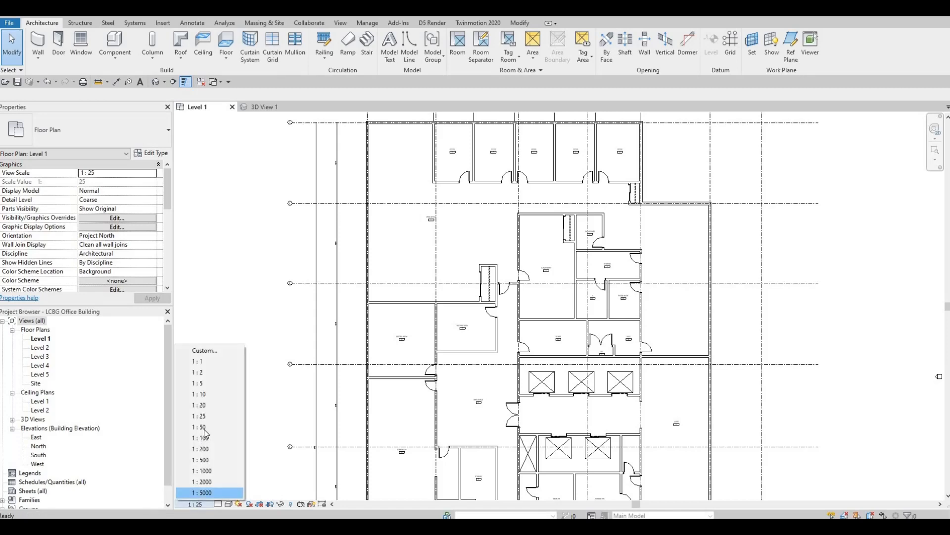
left_click(200, 427)
scroll(461, 311, "up", 4)
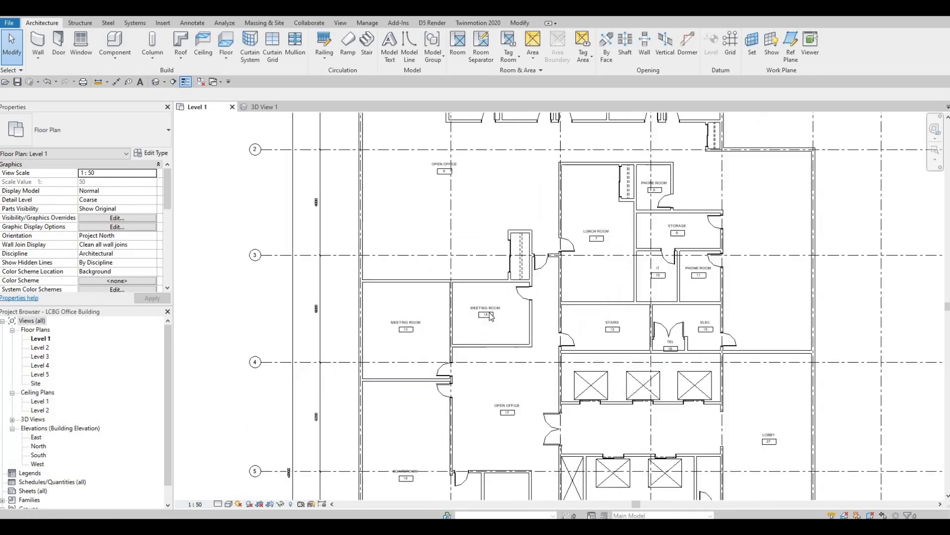
scroll(463, 312, "up", 3)
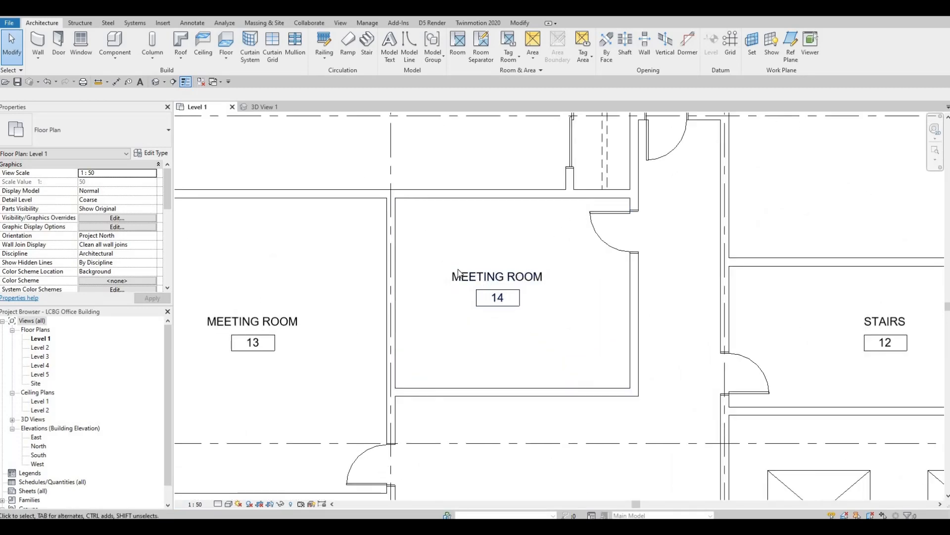
scroll(477, 311, "down", 8)
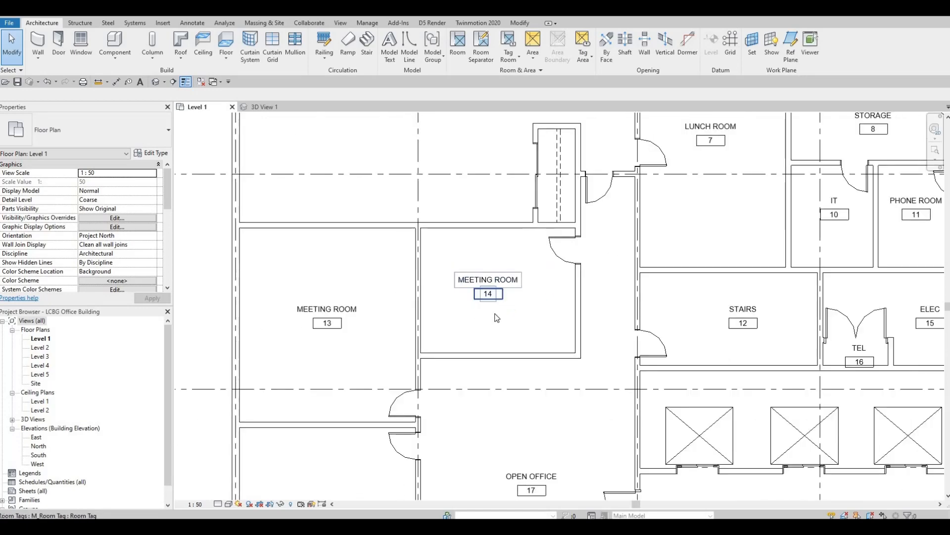
scroll(503, 297, "up", 2)
scroll(509, 299, "down", 2)
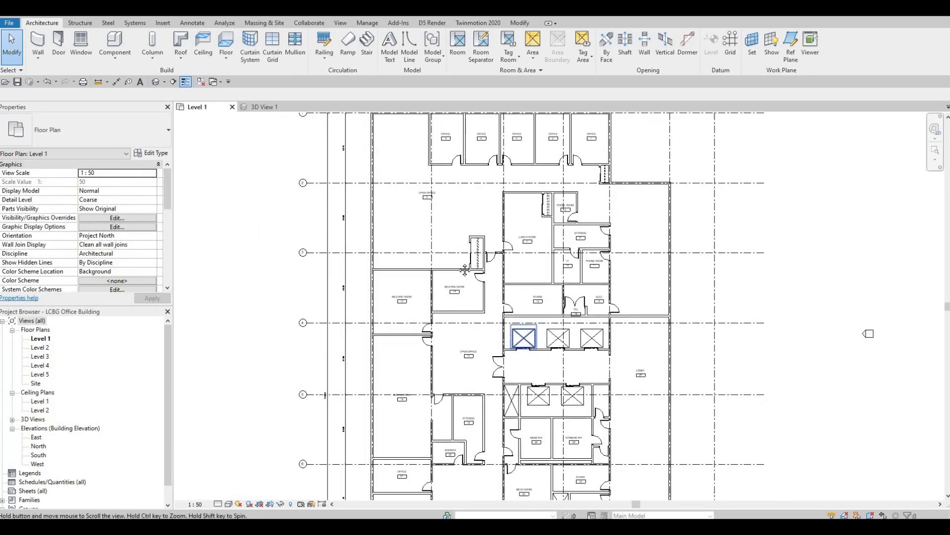
- Examine how the room tags fit their rooms from the northern offices down to the service and mechanical rooms near grid line 7
middle_click_drag(523, 341, 522, 332)
scroll(440, 171, "up", 1)
middle_click_drag(440, 171, 442, 220)
scroll(446, 174, "up", 4)
scroll(459, 180, "up", 2)
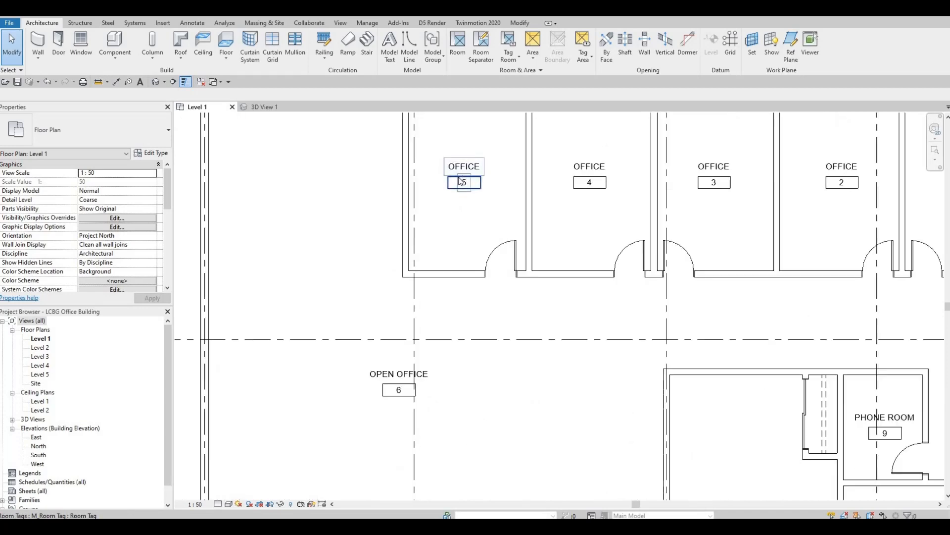
scroll(457, 188, "down", 2)
middle_click_drag(472, 341, 471, 267)
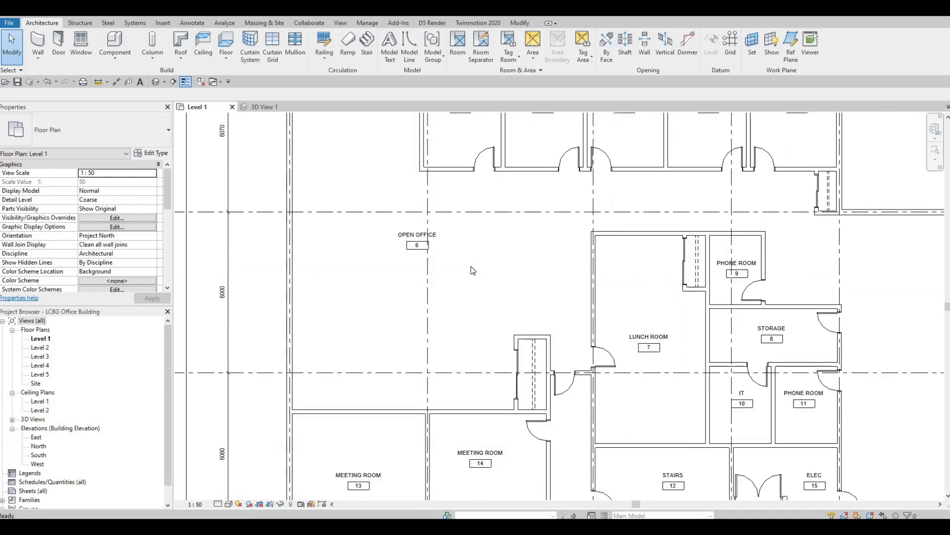
scroll(470, 266, "down", 2)
middle_click_drag(558, 456, 467, 284)
scroll(524, 318, "down", 3)
scroll(450, 294, "up", 5)
scroll(472, 330, "up", 1)
scroll(466, 336, "down", 2)
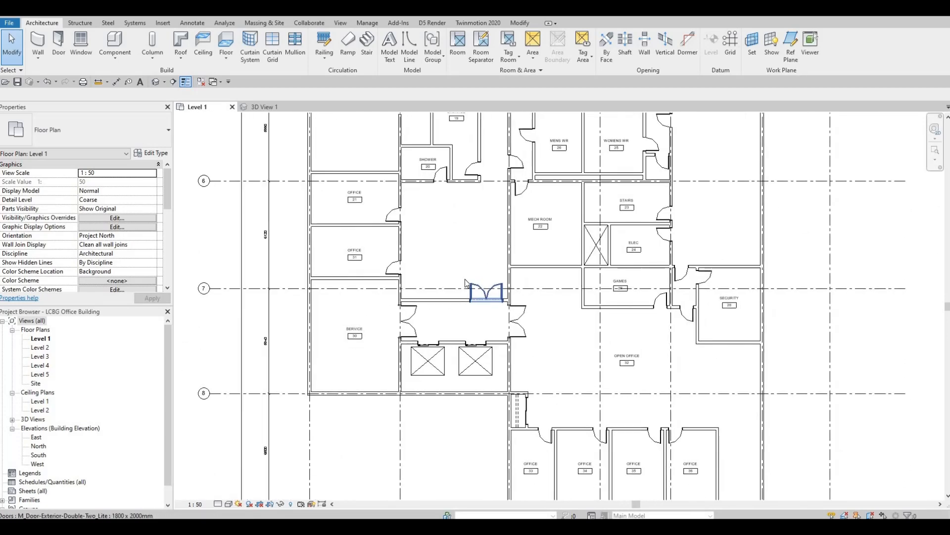
- Review the southern half of the plan, from the offices at grid line 9 past the security room up to the lobby and elevators
scroll(466, 285, "down", 1)
scroll(552, 285, "down", 1)
middle_click_drag(496, 391, 482, 364)
scroll(476, 322, "down", 1)
middle_click_drag(463, 312, 446, 376)
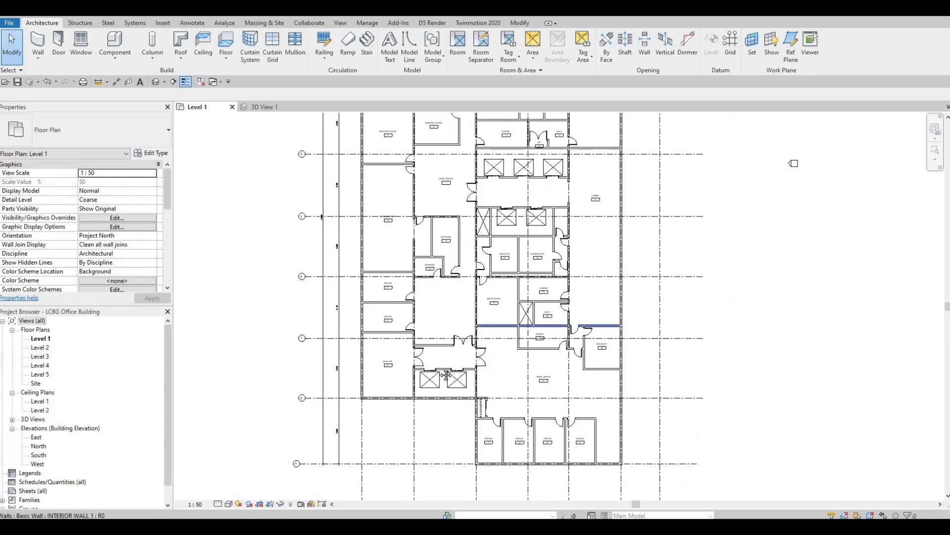
middle_click_drag(495, 225, 495, 266)
scroll(547, 325, "up", 3)
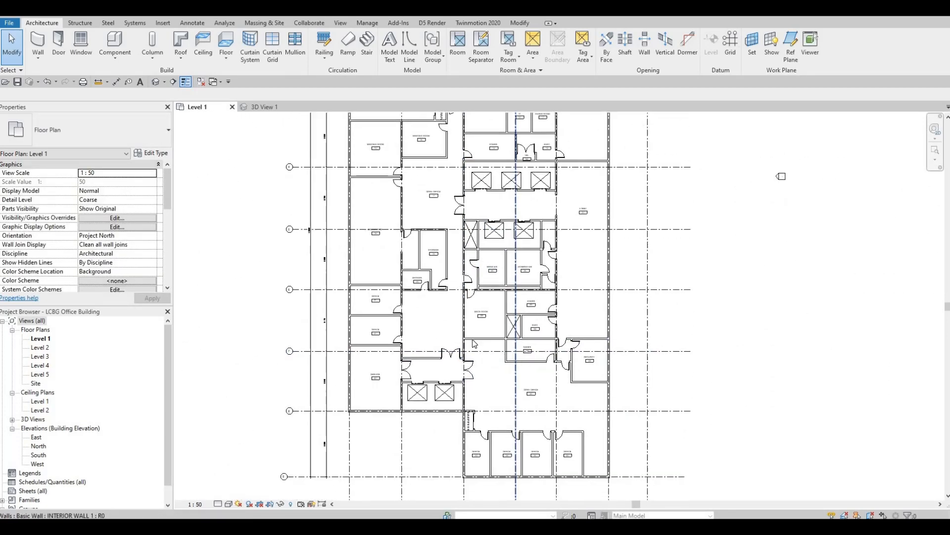
middle_click_drag(488, 378, 441, 361)
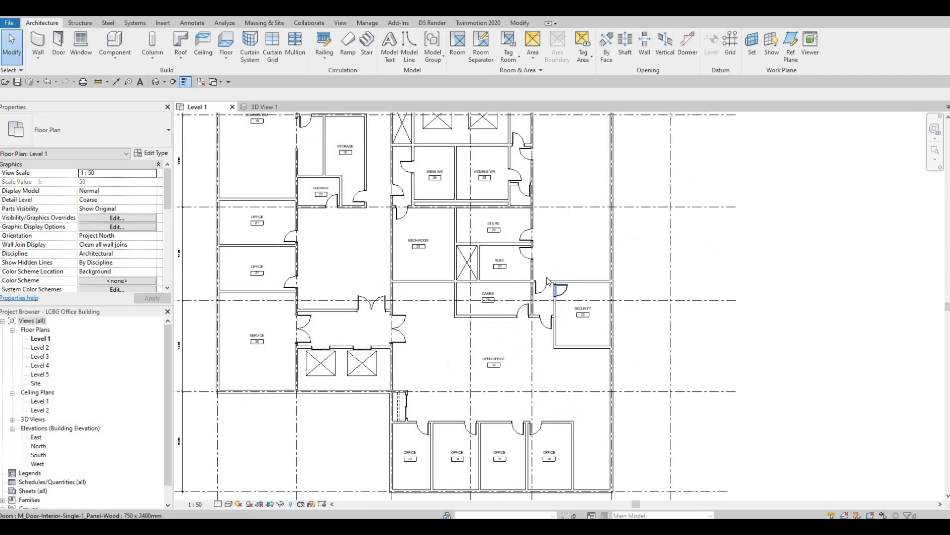
middle_click_drag(545, 245, 549, 324)
scroll(547, 356, "down", 1)
scroll(546, 360, "down", 1)
middle_click_drag(537, 284, 561, 337)
scroll(540, 357, "down", 1)
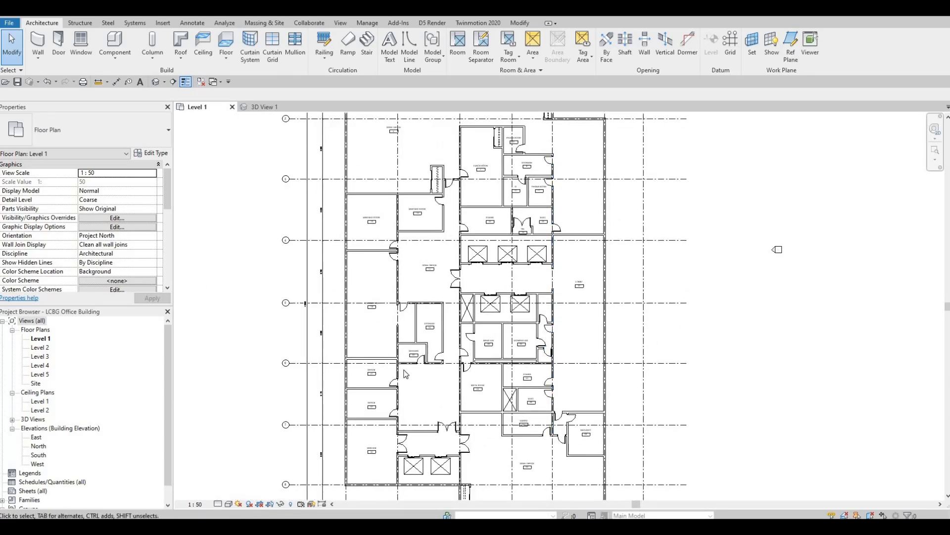
- Check the service room beside the southern pair of elevators and the overall Level 1 layout up to grid line 1
scroll(396, 367, "up", 2)
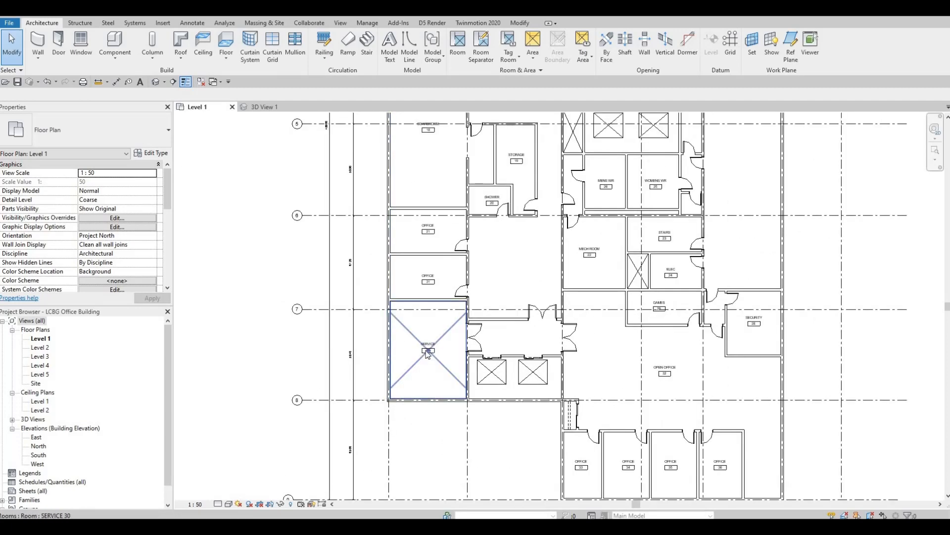
middle_click_drag(426, 350, 415, 402)
scroll(416, 402, "down", 2)
middle_click_drag(433, 330, 432, 337)
scroll(432, 337, "down", 2)
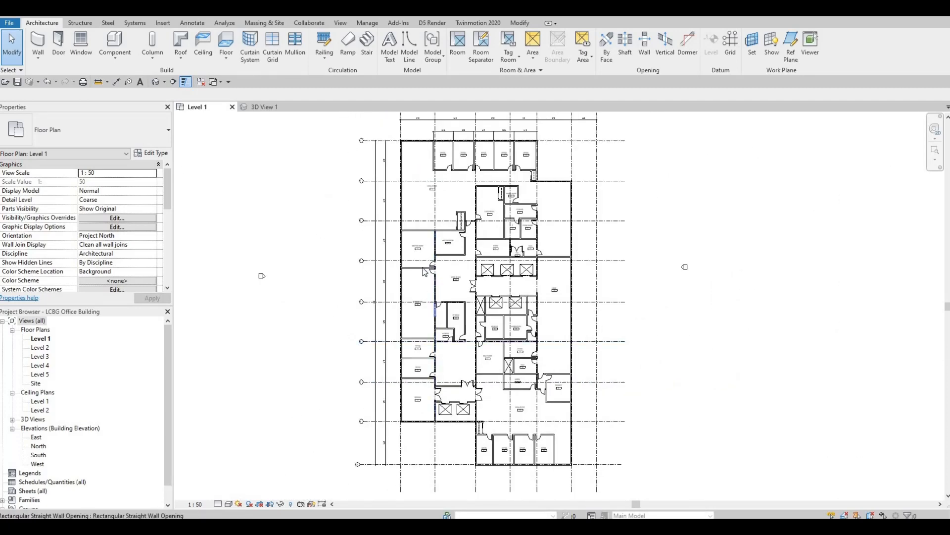
middle_click_drag(438, 236, 436, 256)
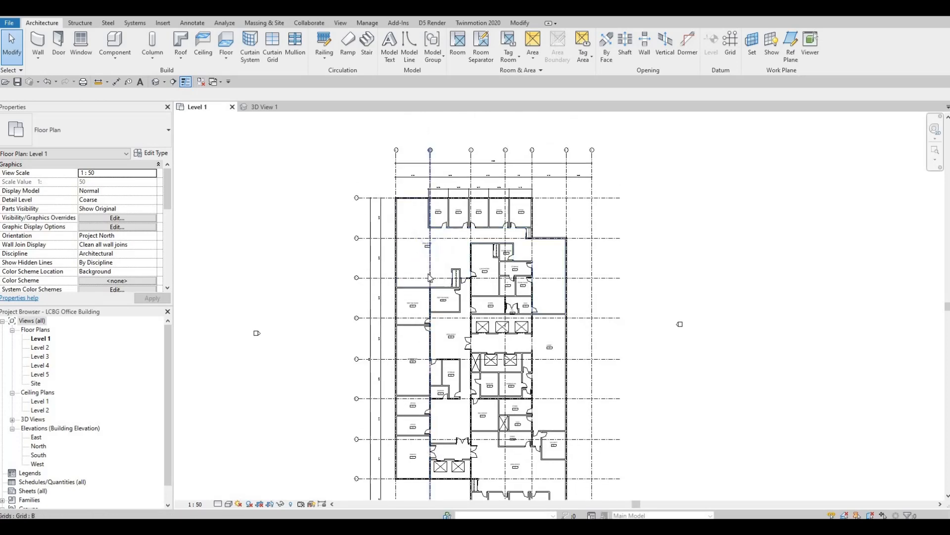
scroll(428, 227, "up", 2)
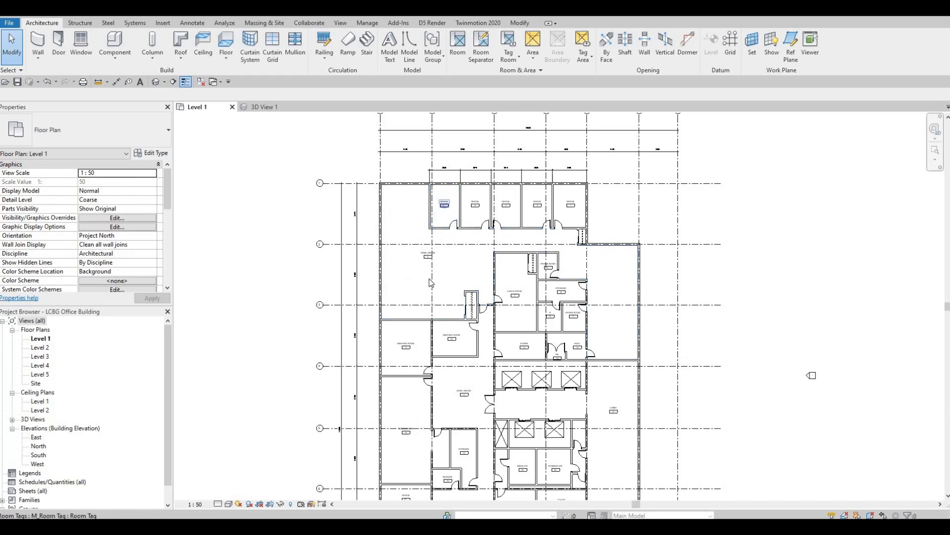
- Inspect the area from the meeting rooms to storage room 19, including the wall opening on the boardroom's east side
scroll(445, 204, "up", 2)
middle_click_drag(463, 329, 450, 245)
middle_click_drag(461, 309, 446, 256)
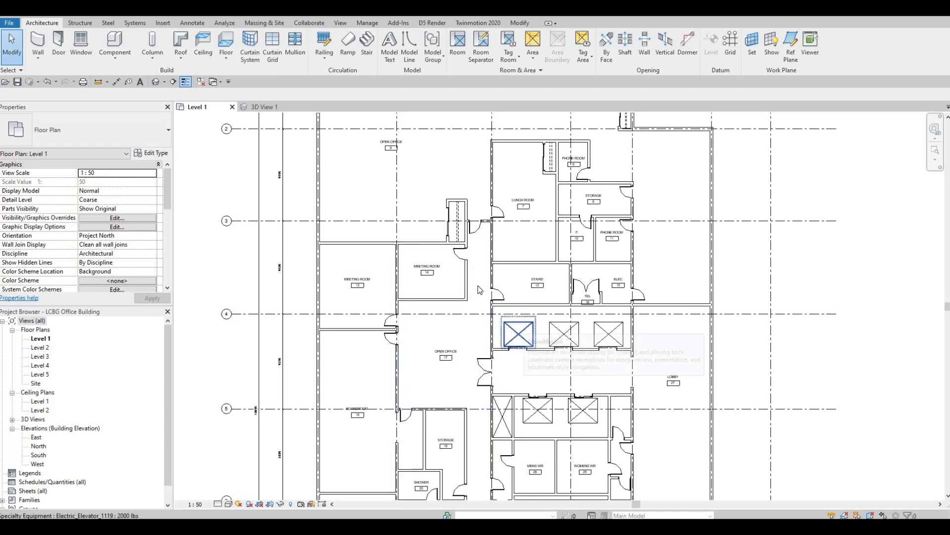
middle_click_drag(432, 373, 439, 309)
scroll(436, 316, "down", 1)
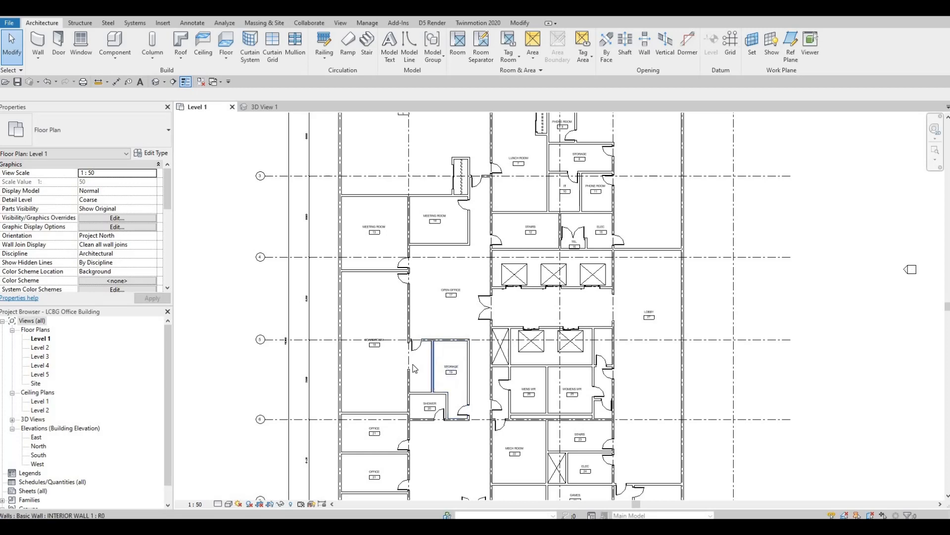
key("Tab")
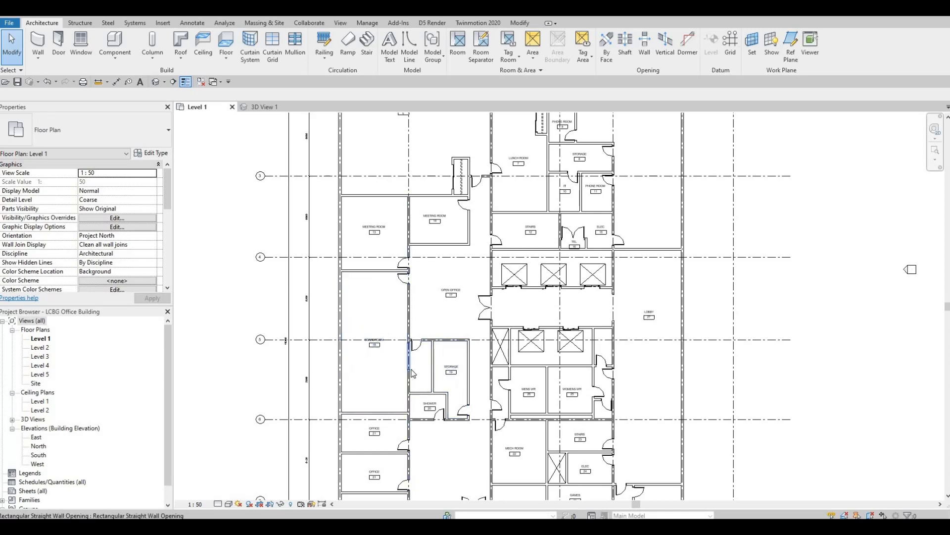
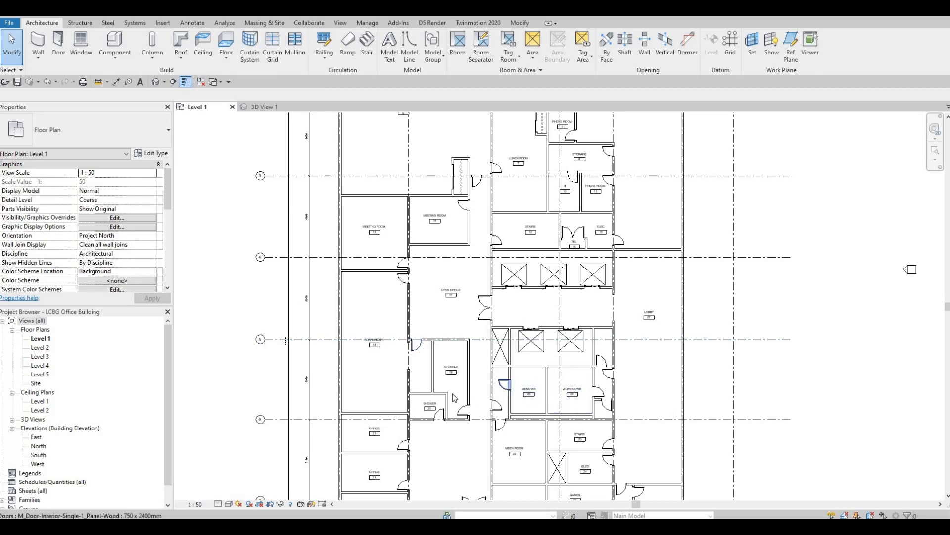
middle_click_drag(420, 357, 417, 316)
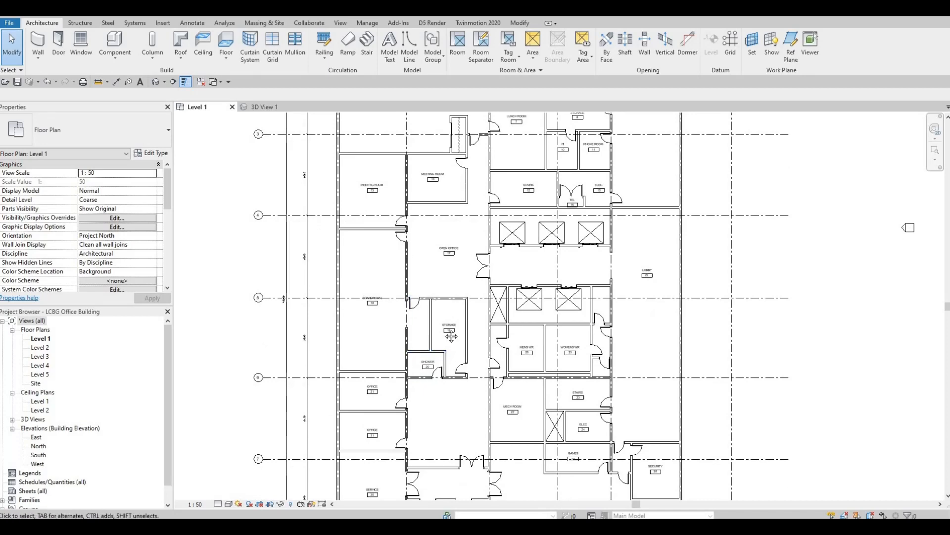
- Review the room layout from the northern office row past the lunch room and washrooms down to the service room
middle_click_drag(450, 336, 443, 403)
middle_click_drag(423, 304, 422, 335)
scroll(423, 272, "up", 1)
scroll(453, 288, "down", 1)
middle_click_drag(455, 285, 449, 346)
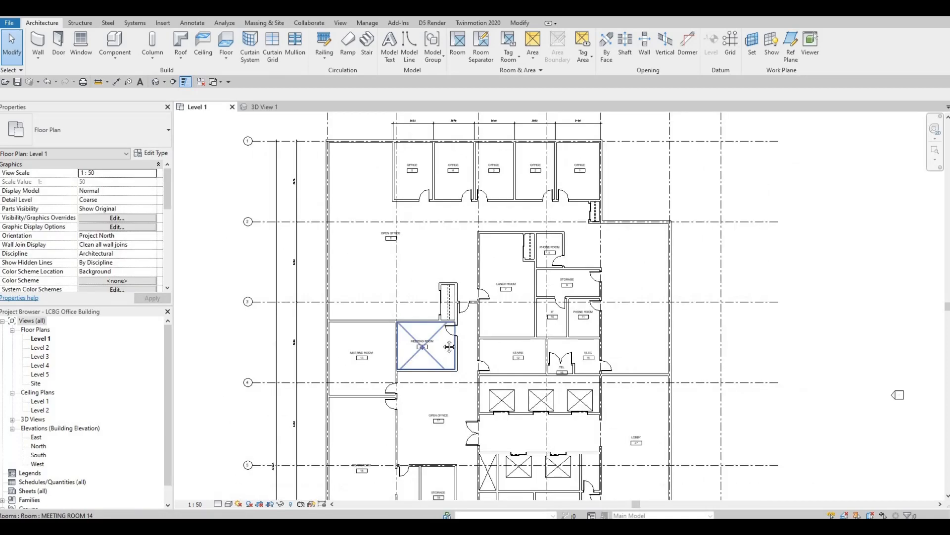
middle_click_drag(445, 233, 444, 198)
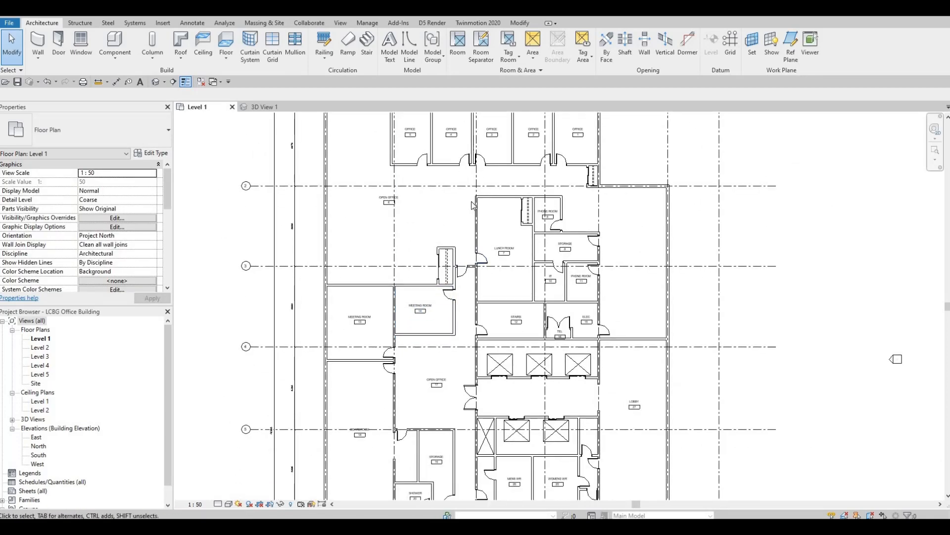
middle_click_drag(545, 337, 532, 243)
scroll(532, 244, "down", 1)
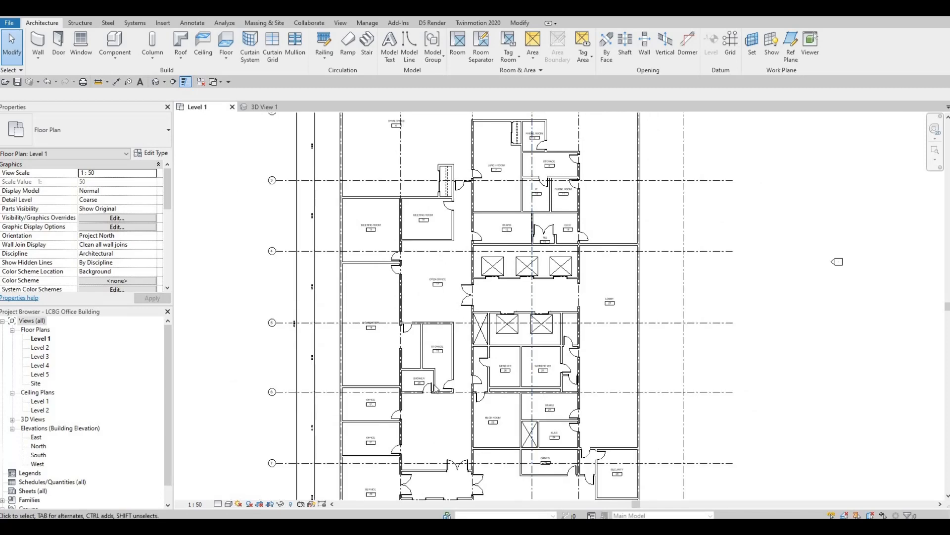
middle_click_drag(427, 386, 425, 333)
scroll(421, 327, "down", 1)
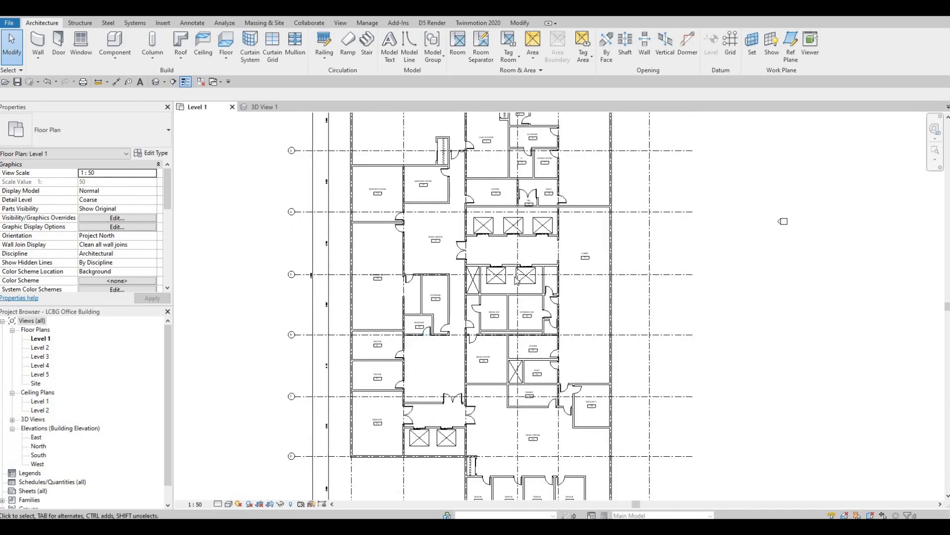
- Inspect stairs room 12 and the adjoining TEL and ELEC rooms north of the bank of three elevators
scroll(499, 271, "up", 1)
scroll(500, 276, "up", 7)
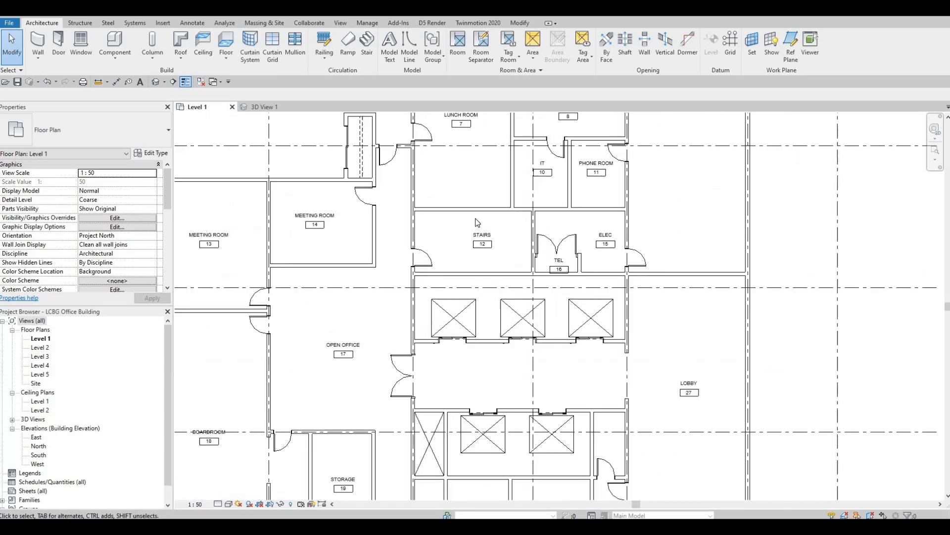
scroll(521, 253, "up", 1)
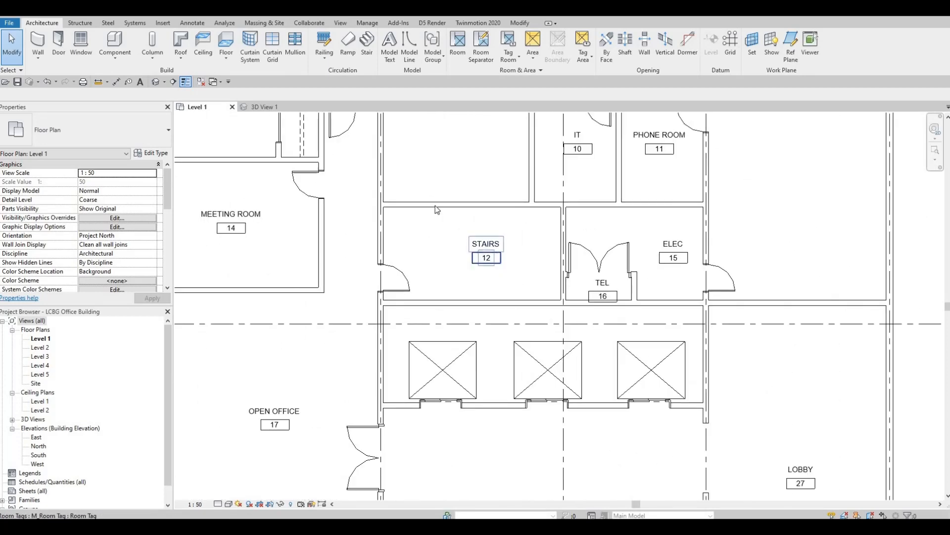
middle_click_drag(437, 210, 440, 225)
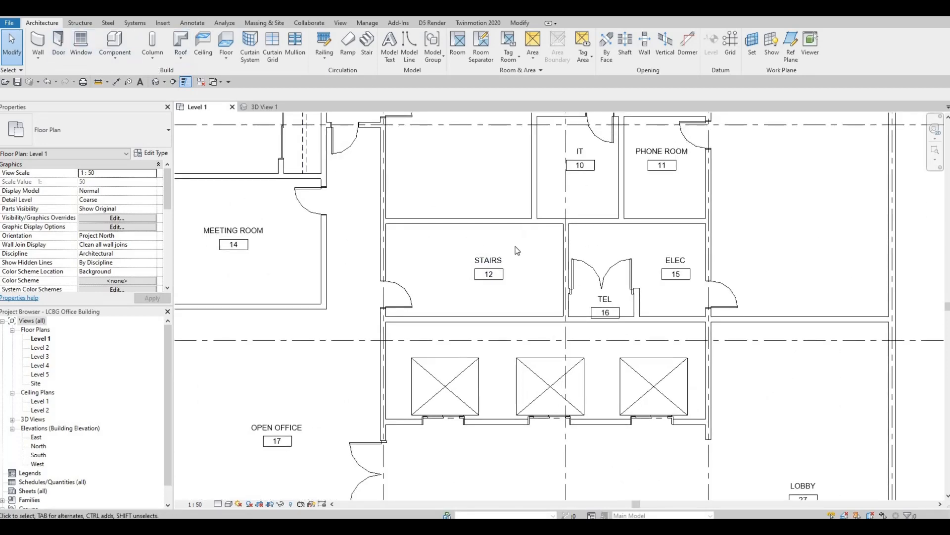
scroll(510, 242, "down", 3)
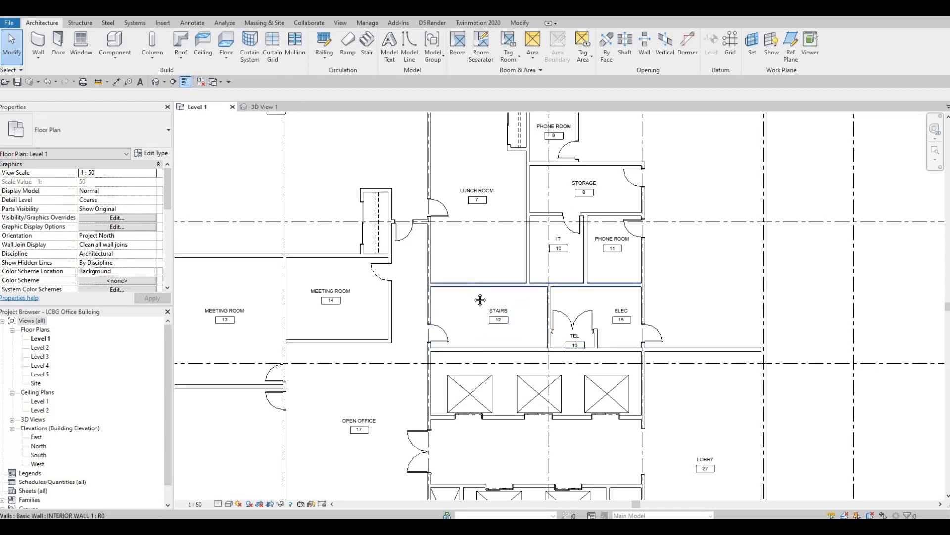
- Start a stair from Level 1 to Level 2 in stairs room 12 and draw a 10-riser run eastward along the south wall
middle_click_drag(470, 263, 469, 283)
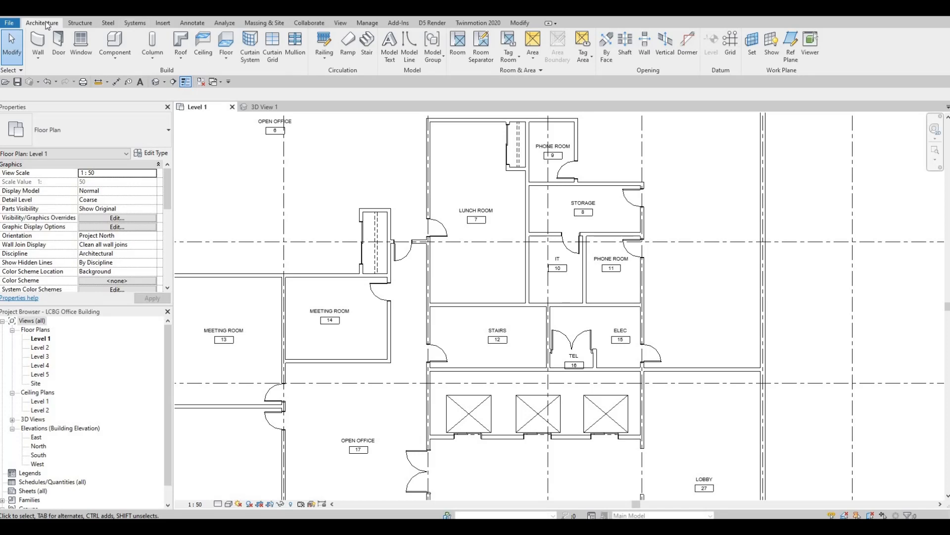
left_click(367, 44)
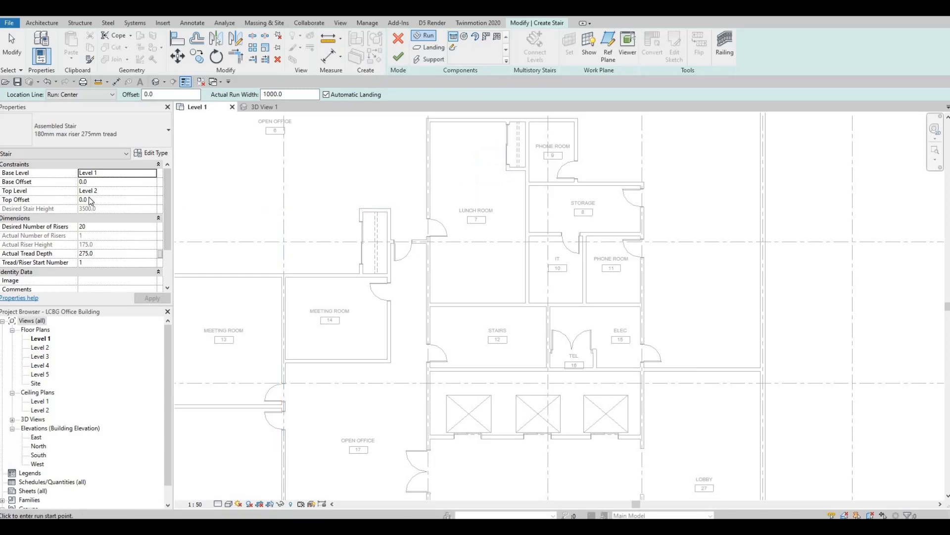
scroll(530, 316, "up", 1)
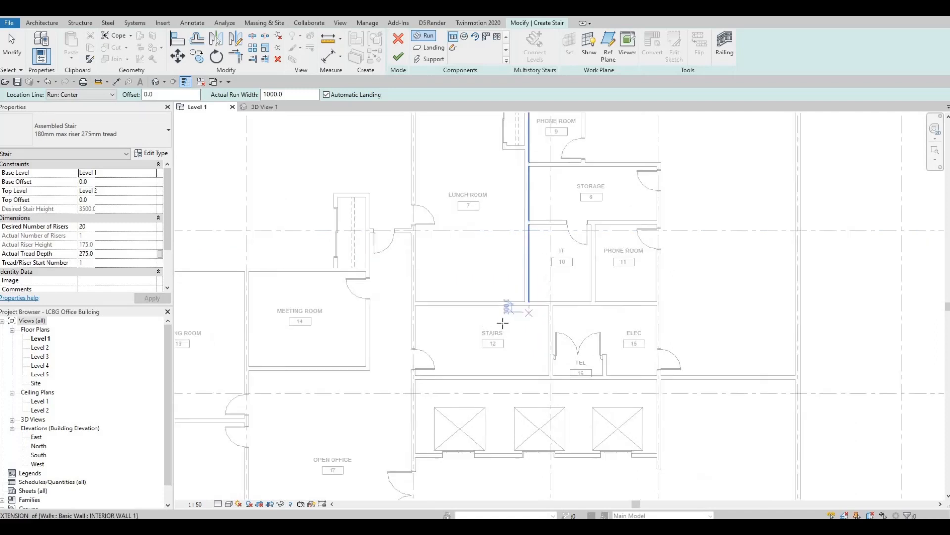
scroll(460, 351, "up", 1)
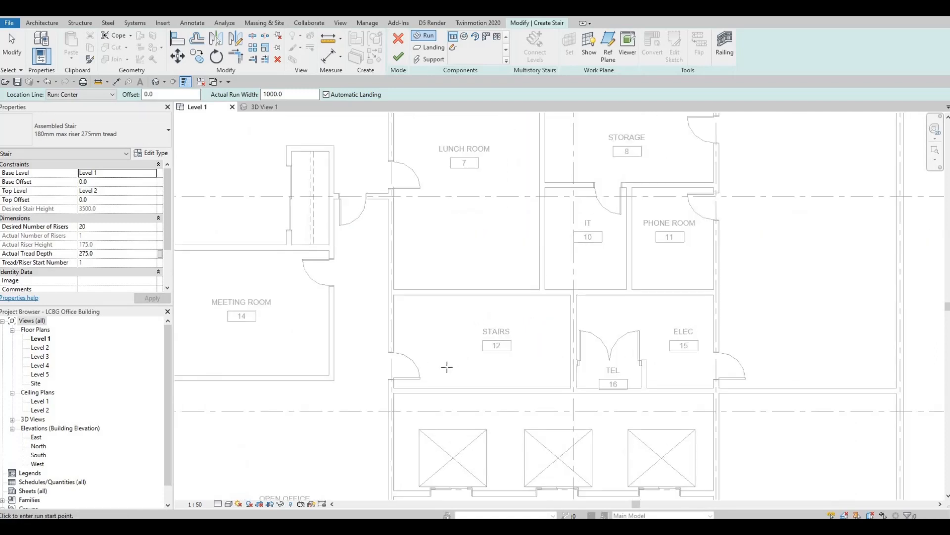
scroll(443, 369, "up", 1)
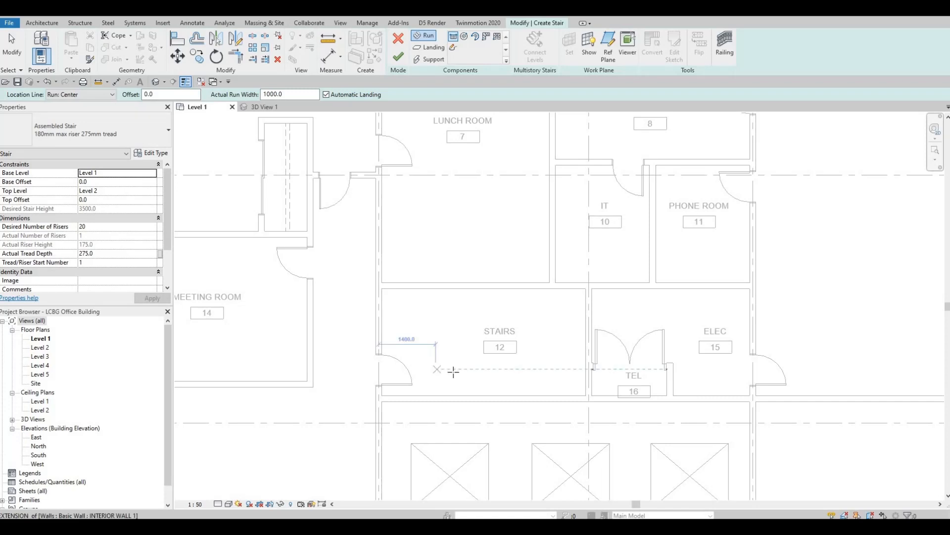
left_click(453, 371)
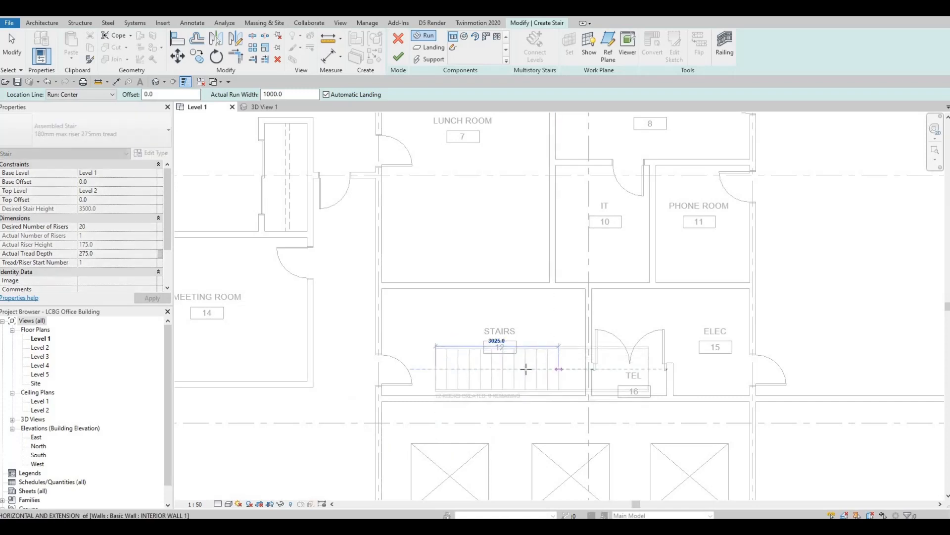
scroll(529, 371, "up", 2)
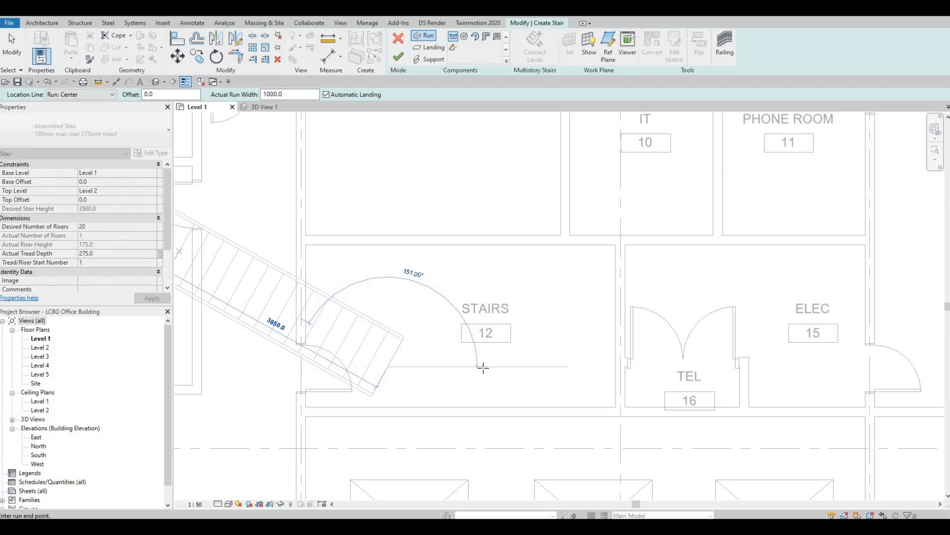
scroll(484, 365, "up", 2)
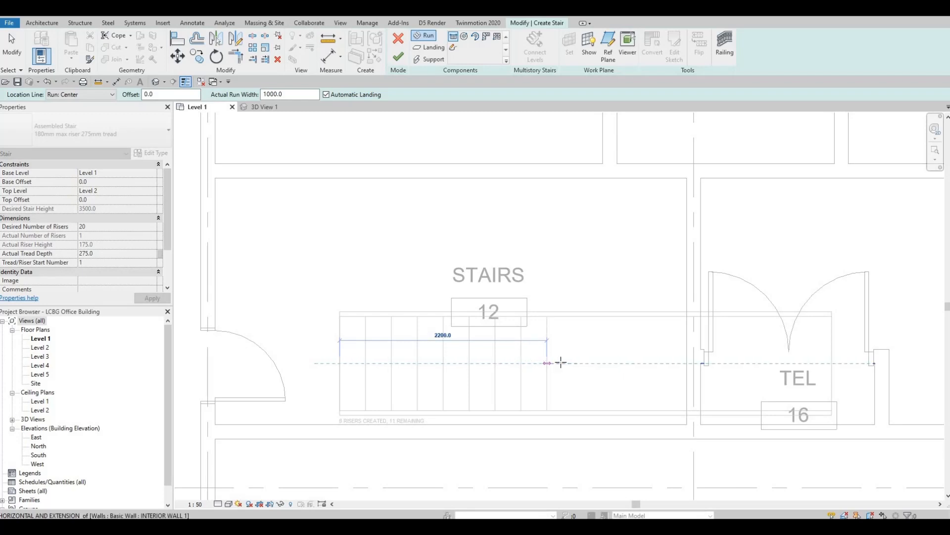
left_click(562, 363)
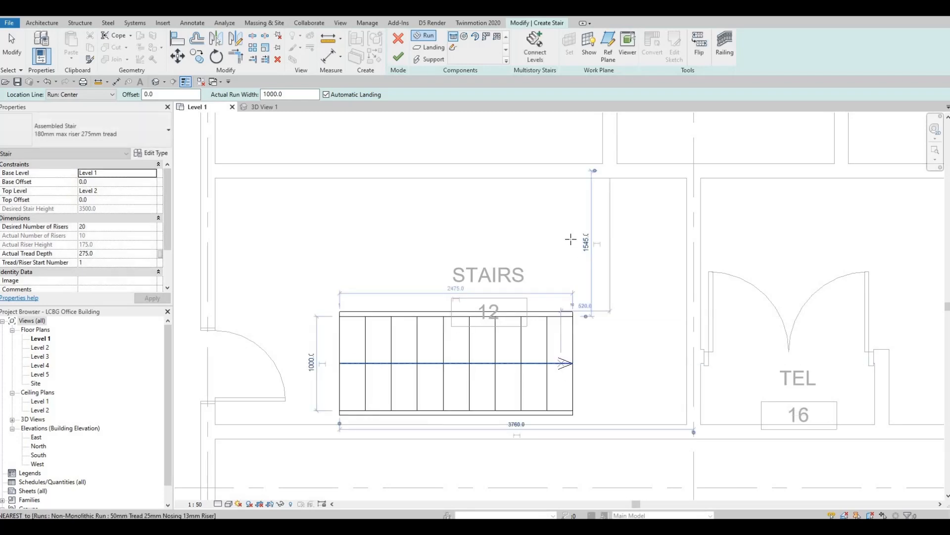
- Draw the return run with the remaining 10 risers westward along the room's north wall, joined to the first run by an automatic landing
left_click(573, 235)
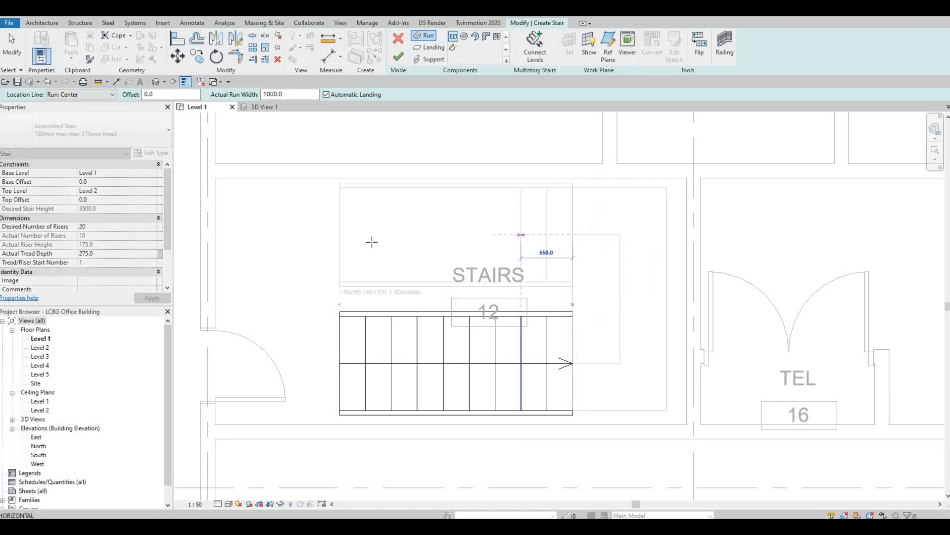
left_click(328, 237)
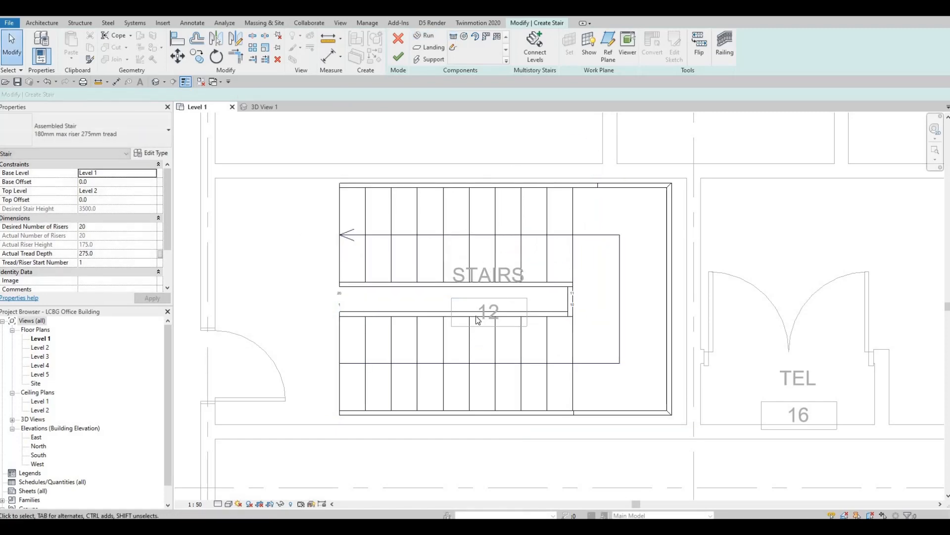
middle_click_drag(477, 326, 476, 304)
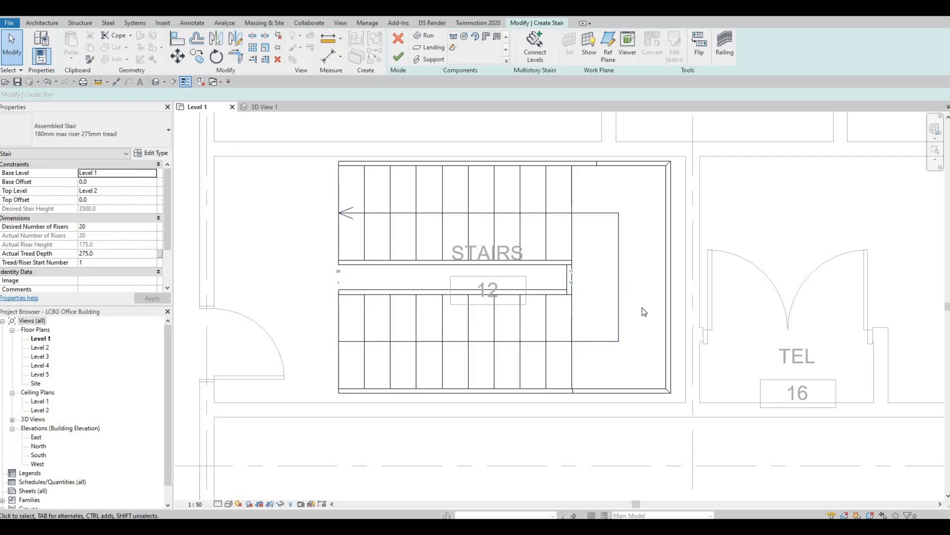
key("Escape")
- Set the depth of the stair's landing to 1500 mm
left_click(660, 285)
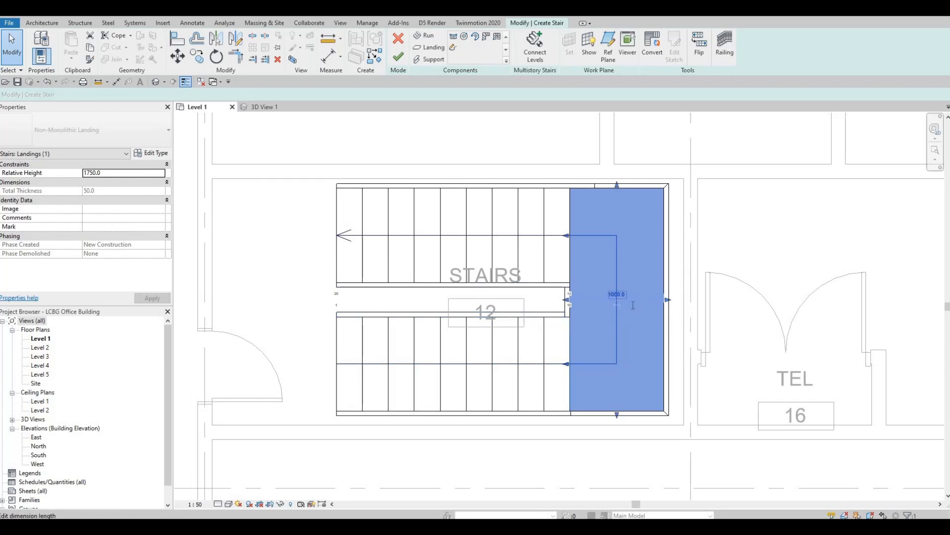
left_click(616, 294)
type("15000")
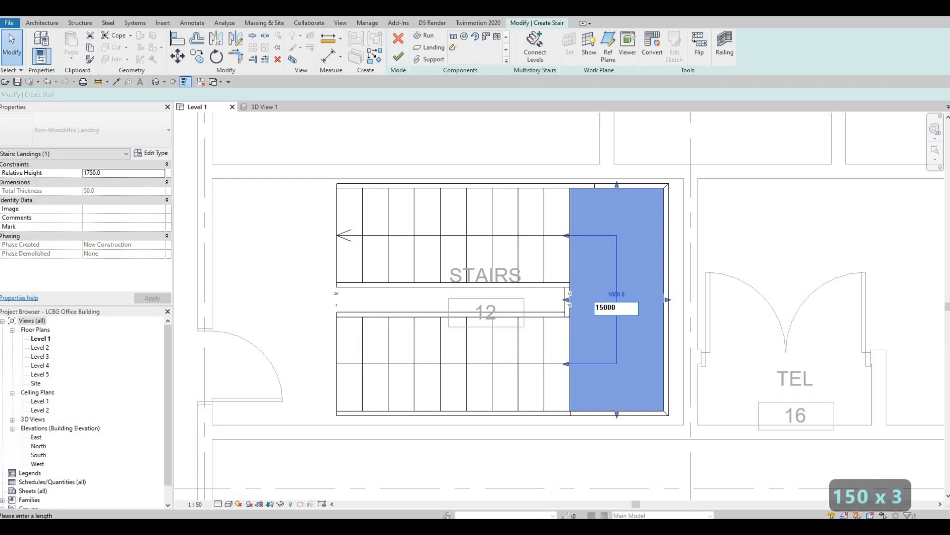
key("BackSpace")
key("Return")
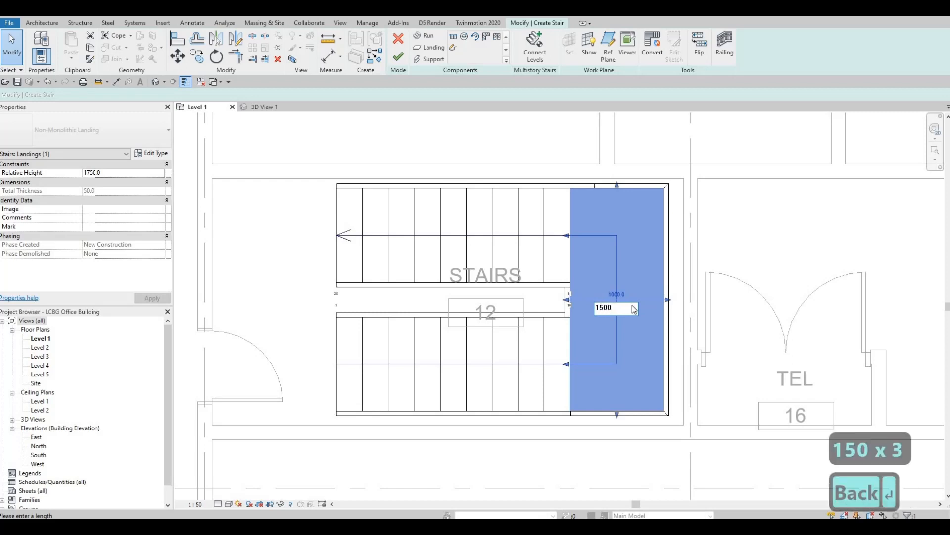
scroll(617, 339, "down", 1)
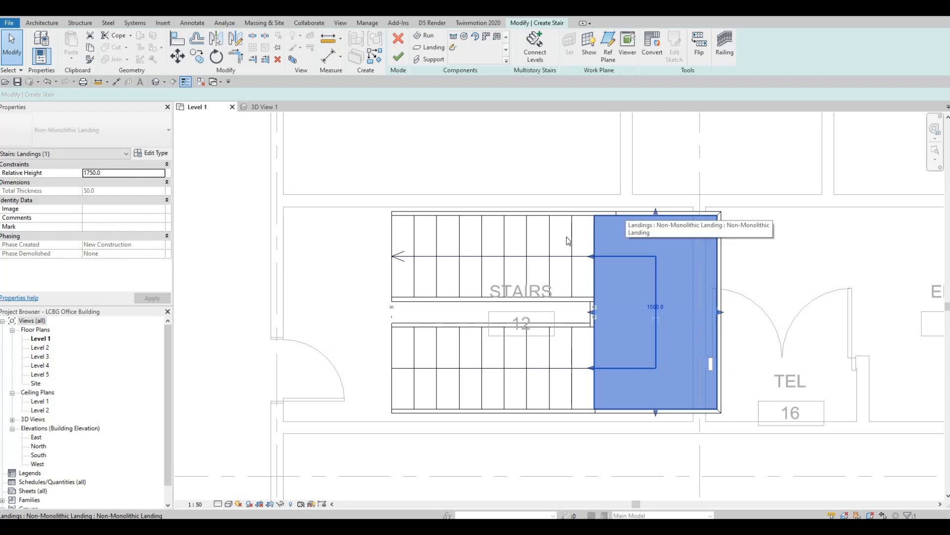
key("Escape")
- Finish the U-shaped stair in stairs room 12 and clear the selection
scroll(608, 220, "down", 2)
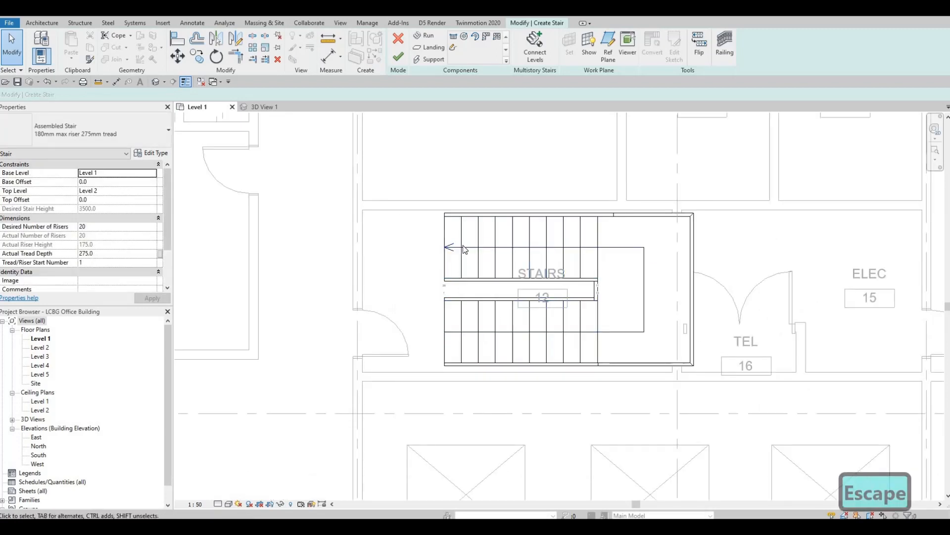
left_click(462, 244)
key("Escape")
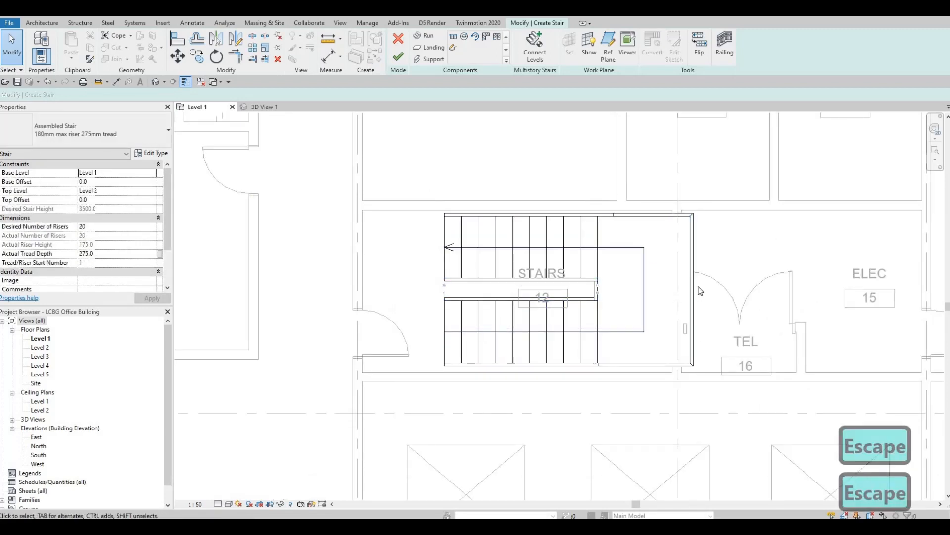
middle_click_drag(694, 273, 693, 273)
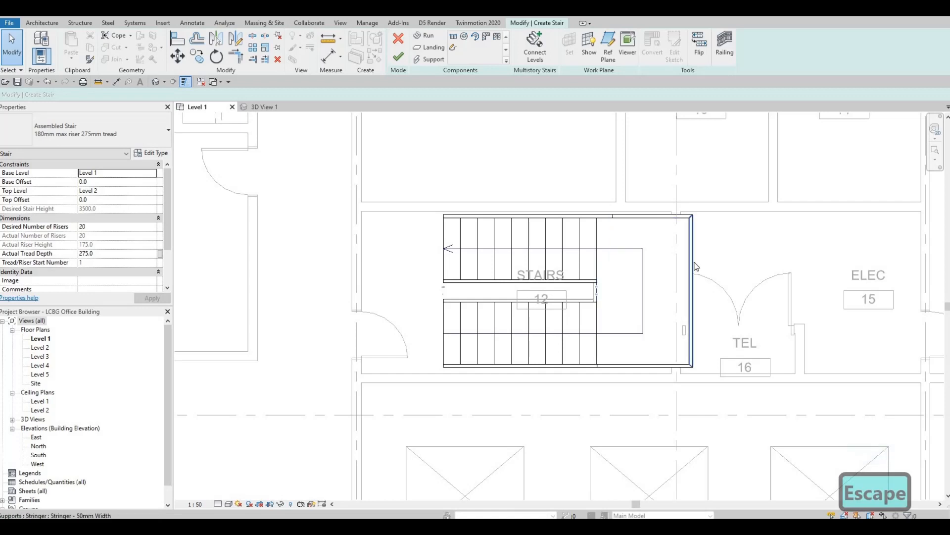
key("Tab")
key("Escape")
key("Escape")
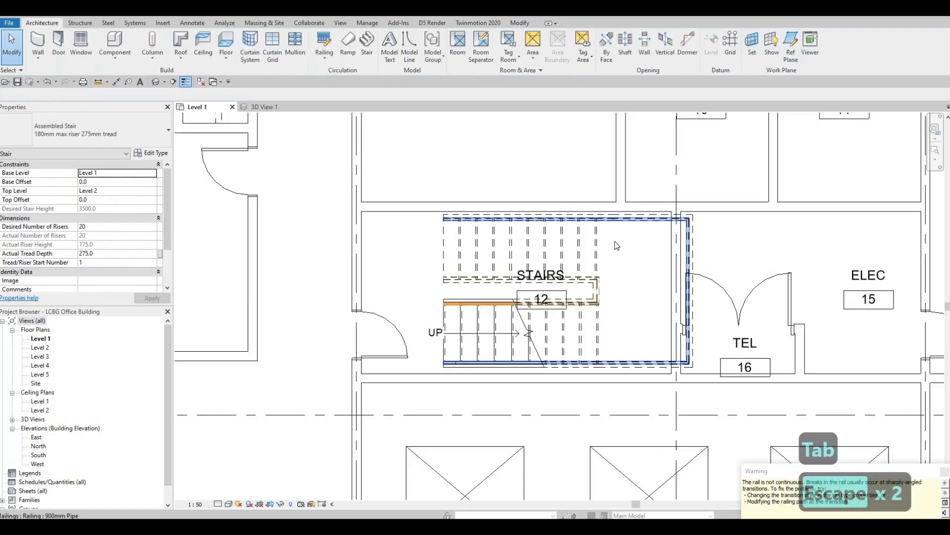
key("Escape")
key("Escape")
- Nudge the finished stair west in small increments until its landing sits clear of room 12's east wall
left_click(594, 240)
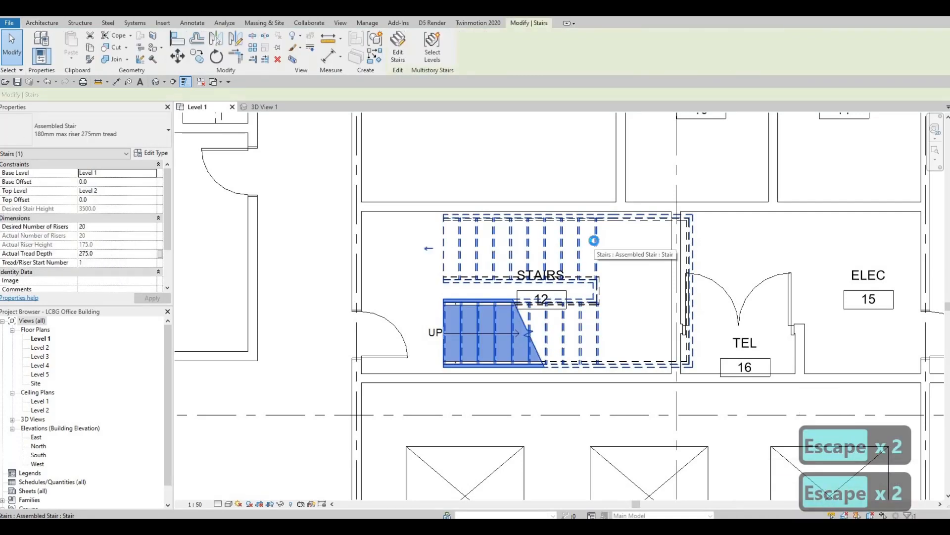
key("Left")
key("Left")
key("Left")
key("Left")
key("Left")
key("Left")
key("Left")
key("Left")
key("Left")
key("Left")
key("Left")
key("Left")
key("Left")
key("Left")
key("Left")
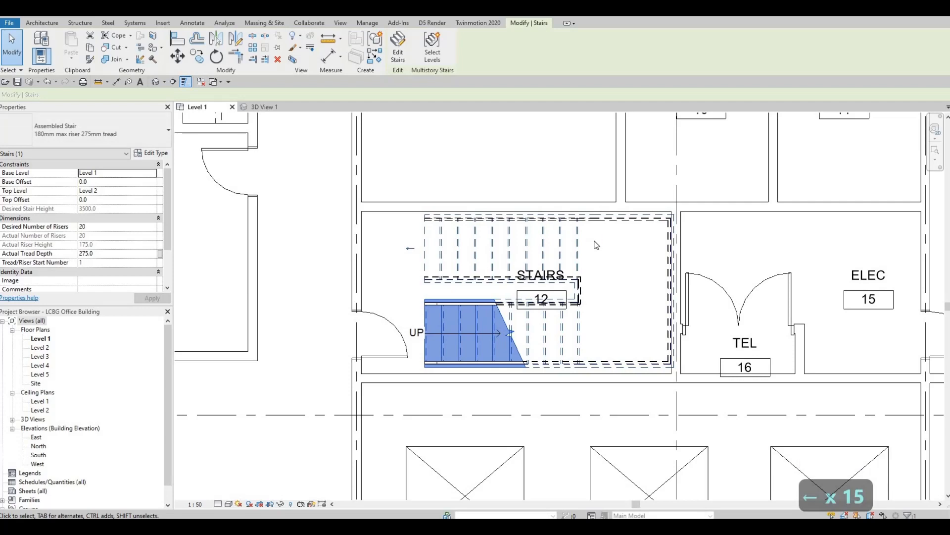
key("Left")
key("Left")
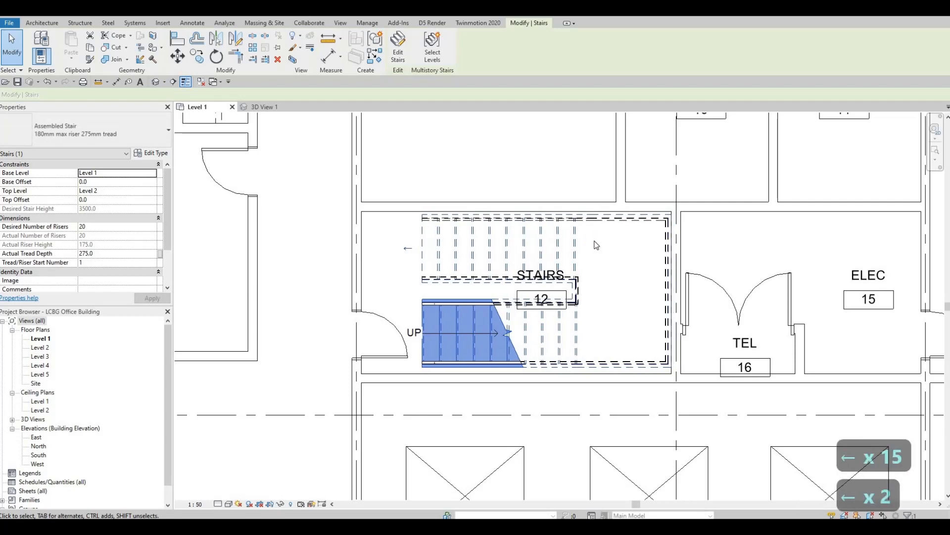
key("Right")
key("Left")
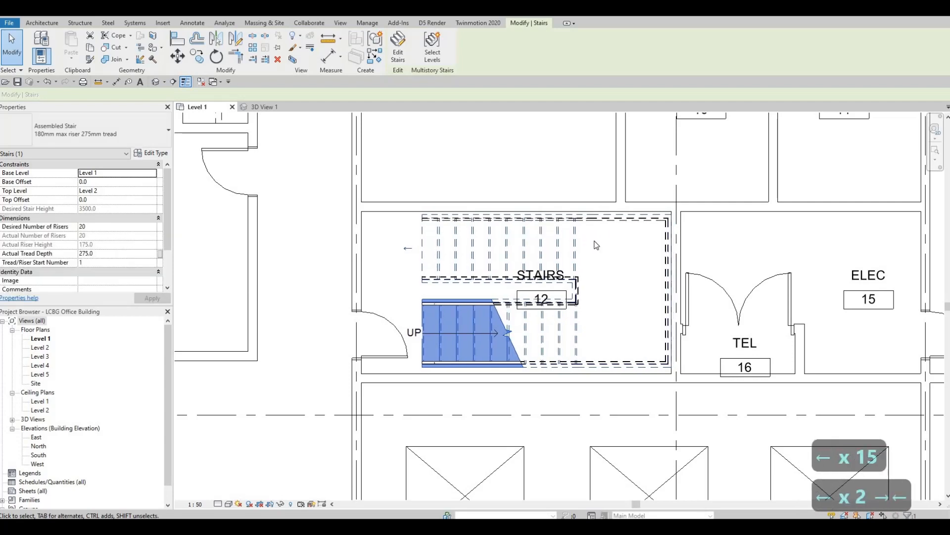
key("Escape")
key("Escape")
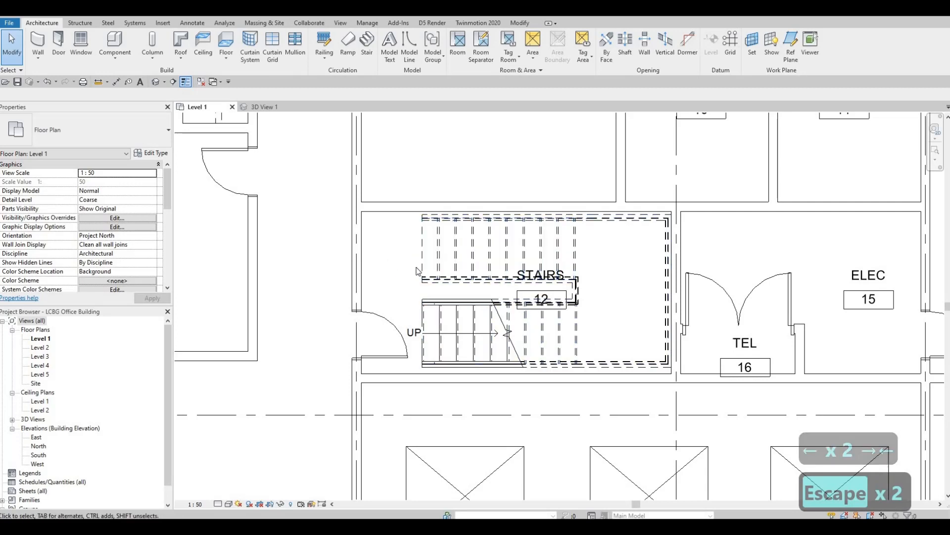
- Copy the stair from room 12 to the open area just east of stairs room 23
middle_click_drag(549, 299, 546, 285)
key("Escape")
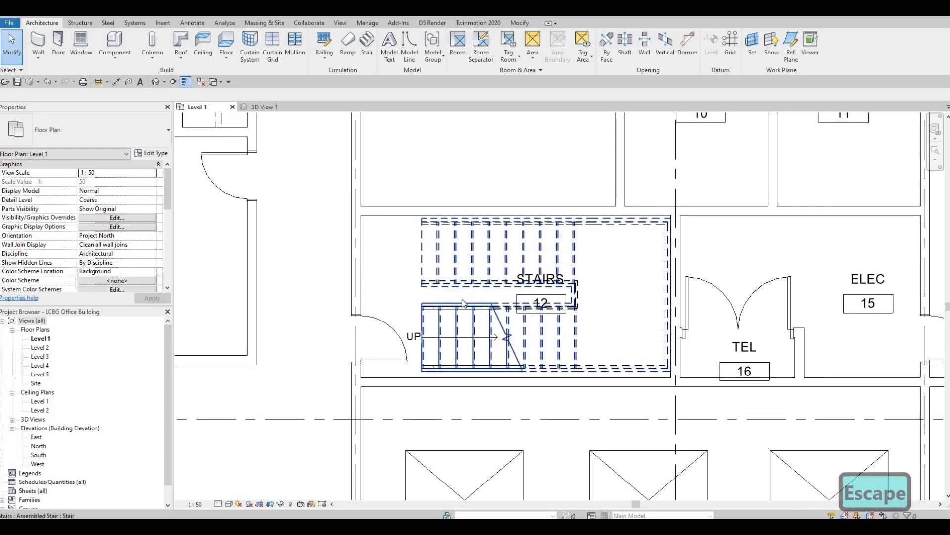
scroll(477, 252, "down", 1)
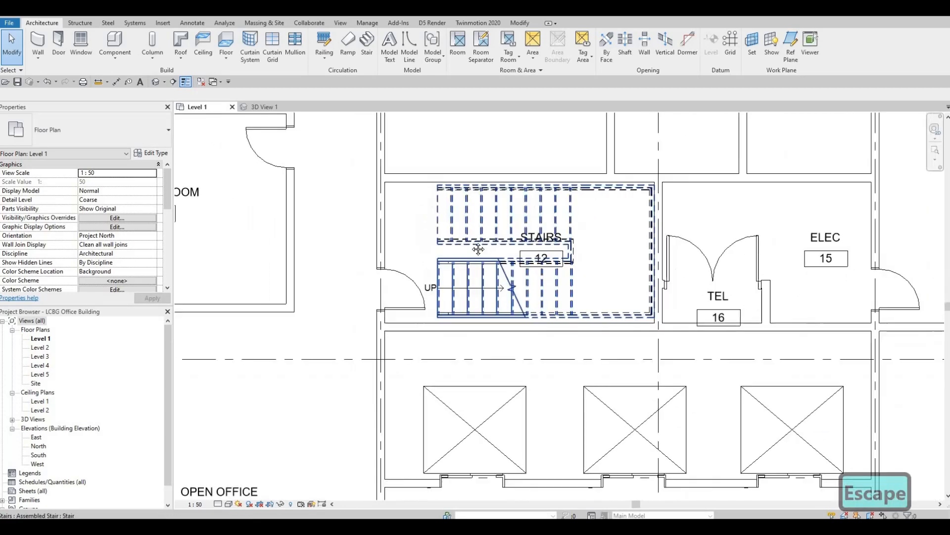
scroll(471, 246, "down", 2)
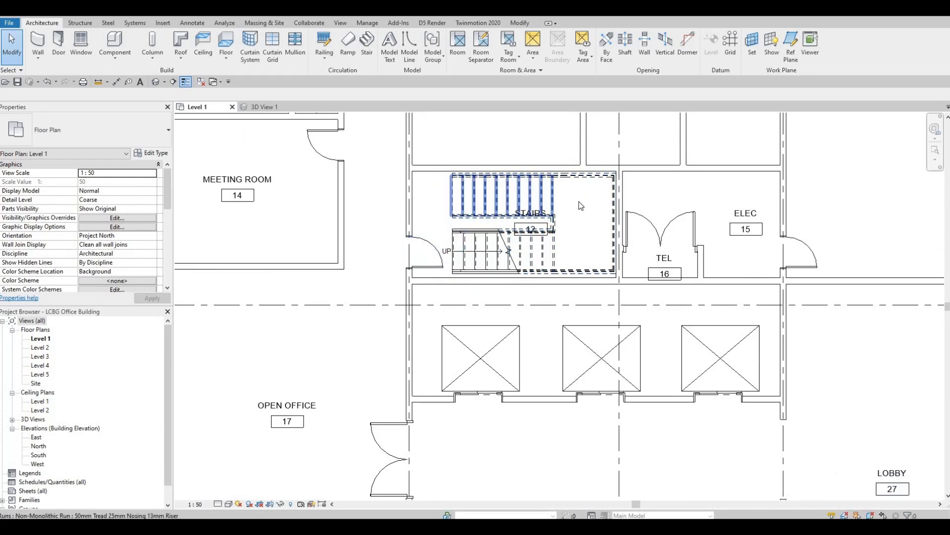
scroll(490, 196, "down", 2)
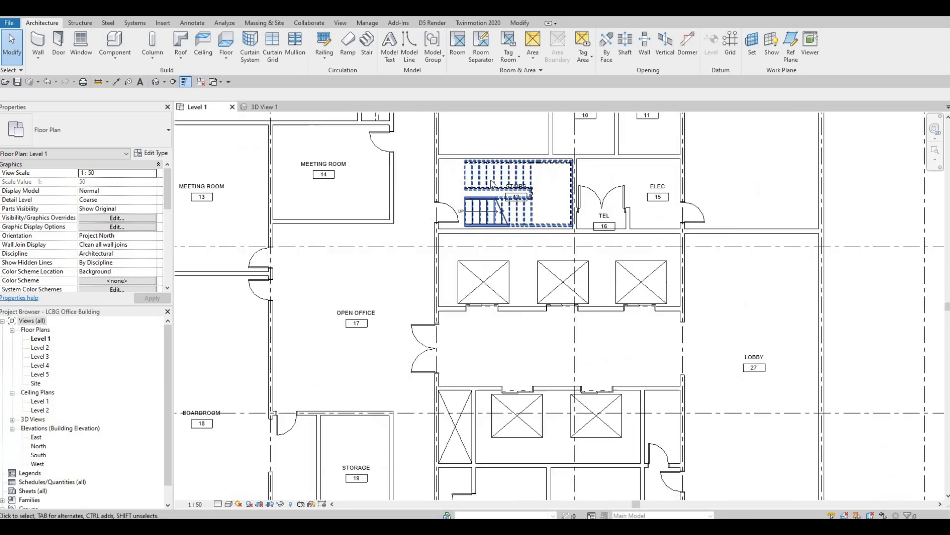
left_click(492, 183)
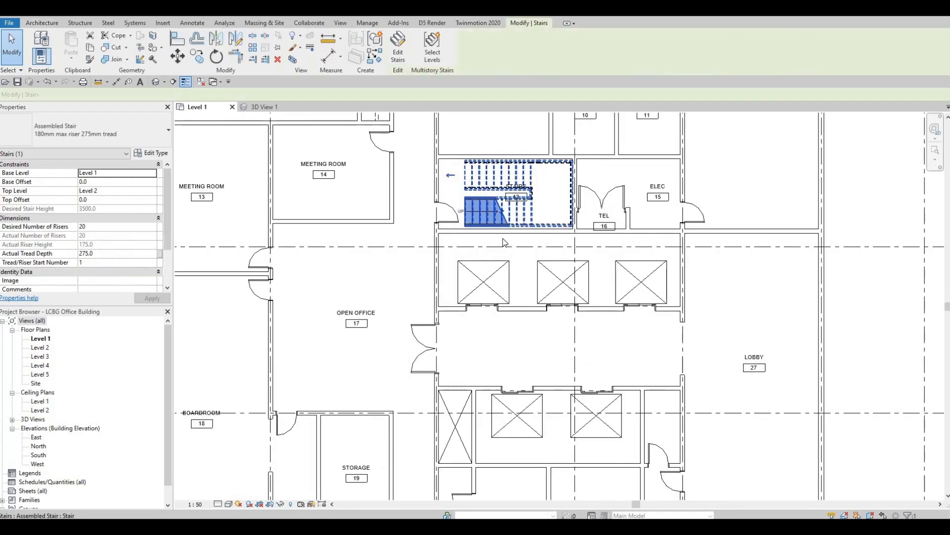
left_click(472, 175)
scroll(505, 402, "down", 1)
middle_click_drag(506, 402, 531, 201)
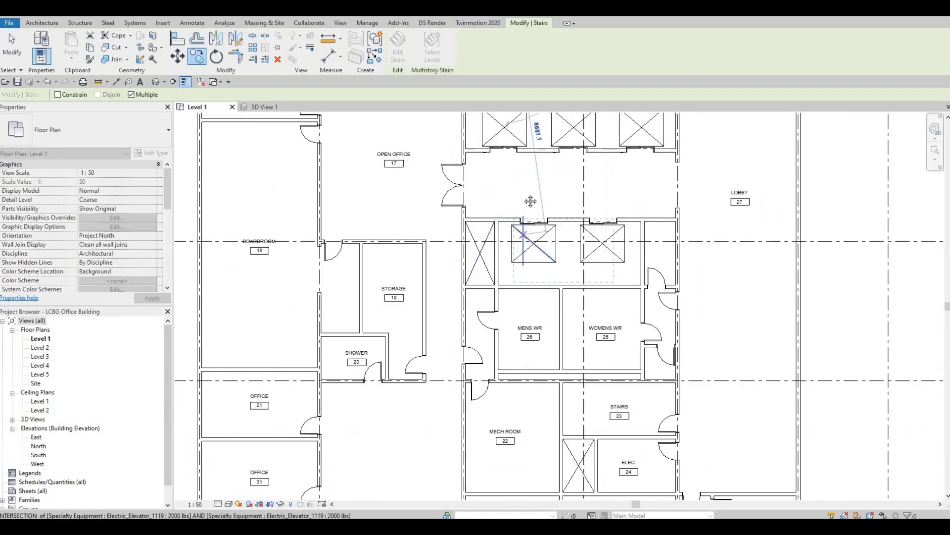
middle_click_drag(589, 351, 589, 250)
middle_click_drag(632, 291, 630, 255)
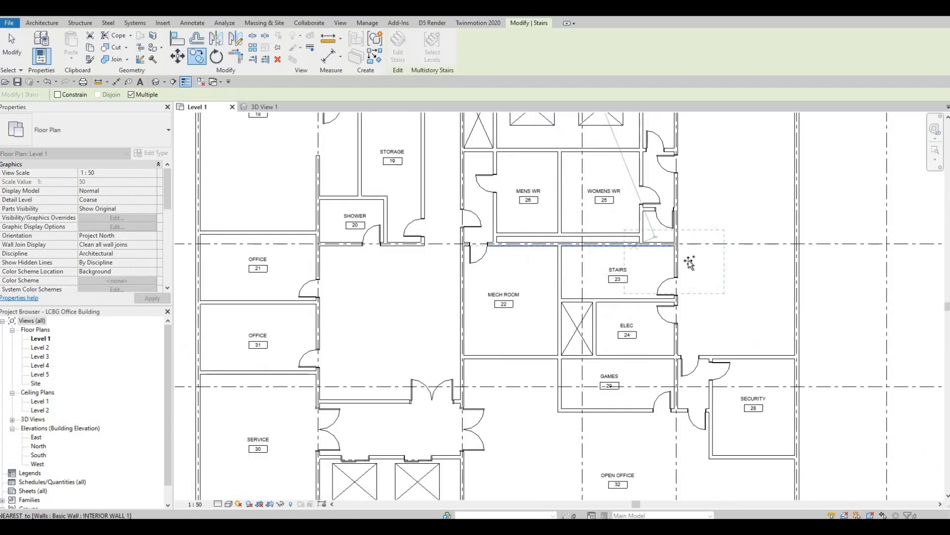
left_click(737, 279)
middle_click_drag(736, 278, 681, 289)
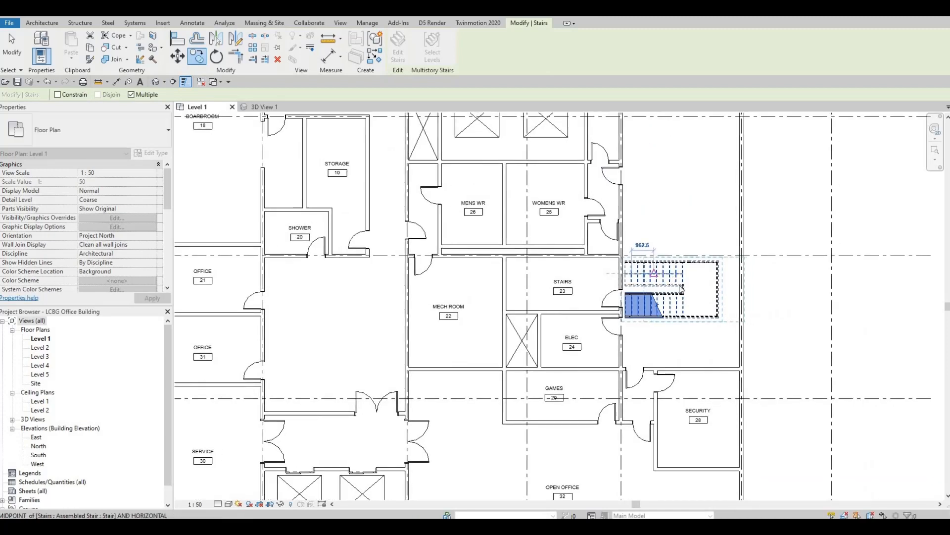
scroll(671, 254, "up", 2)
key("Escape")
key("Escape")
- Finish copying the stair and rotate the copy 180 degrees so its landing faces stairs room 23
left_click(687, 289)
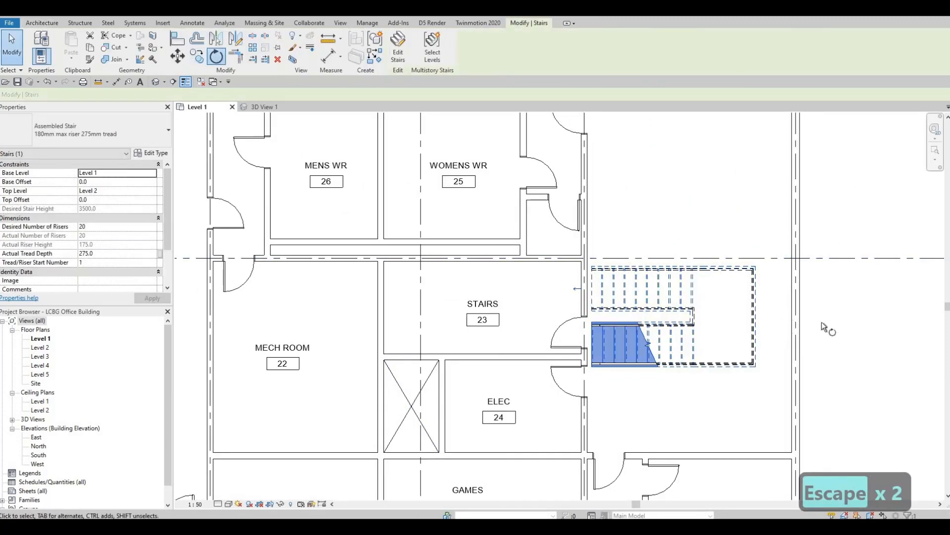
left_click(849, 312)
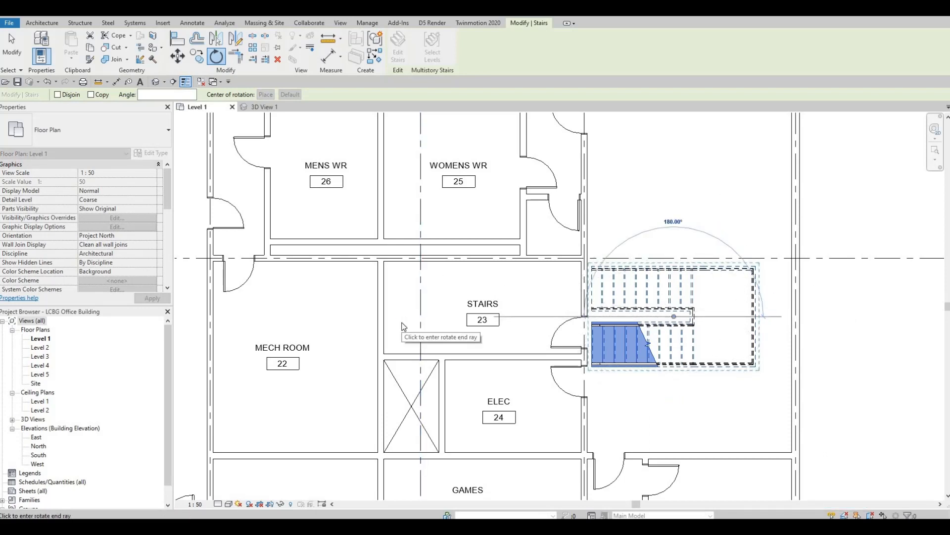
left_click(405, 327)
key("Escape")
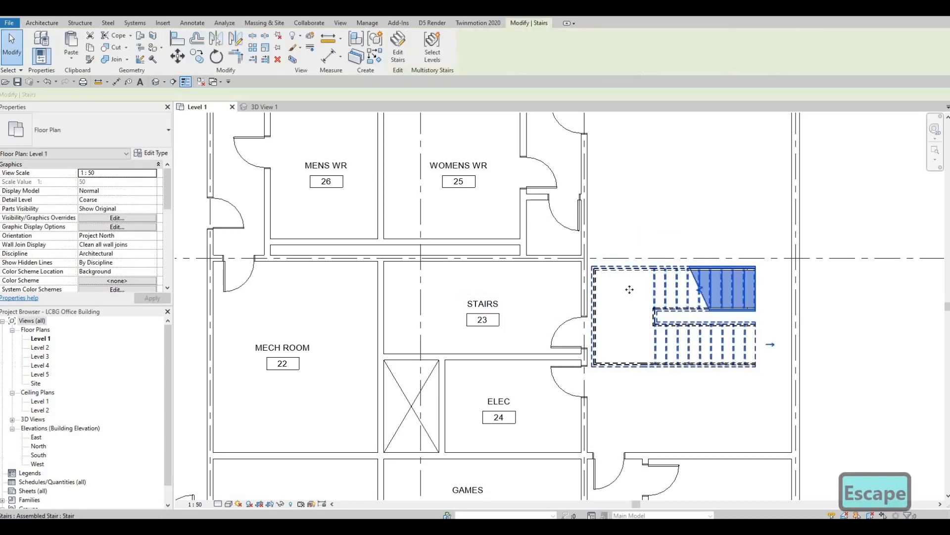
- Move the rotated stair into stairs room 23, with its landing at the west wall and one run along the north wall
left_click_drag(630, 289, 454, 308)
middle_click_drag(555, 362, 592, 347)
key("Escape")
scroll(613, 353, "up", 2)
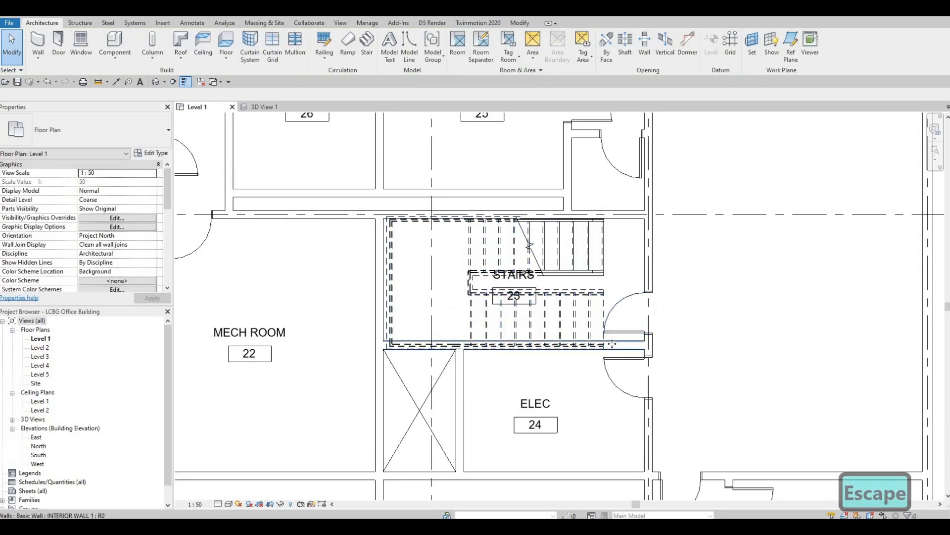
- Nudge the wall between stairs room 23 and ELEC room 24 about 160 mm south, in four increments
left_click(603, 351)
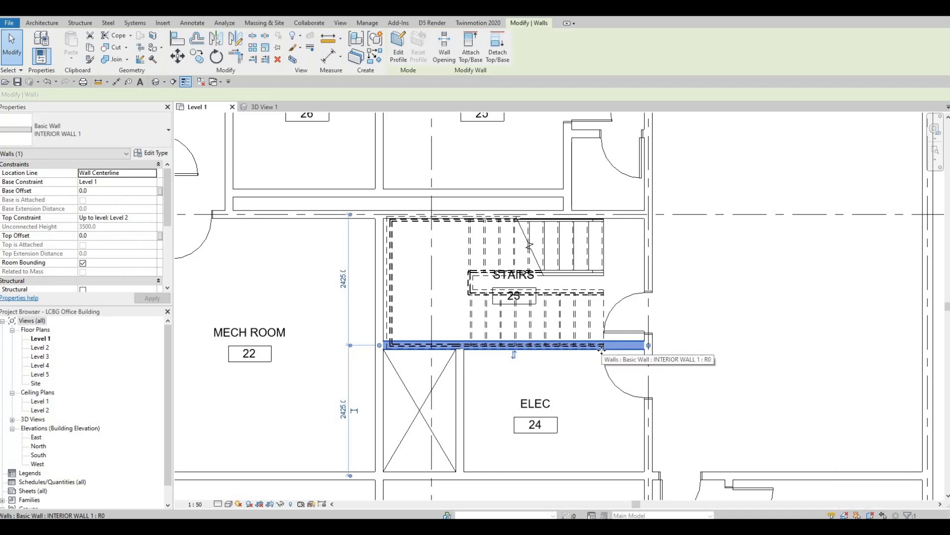
key("Down")
key("Down")
key("Down")
key("Down")
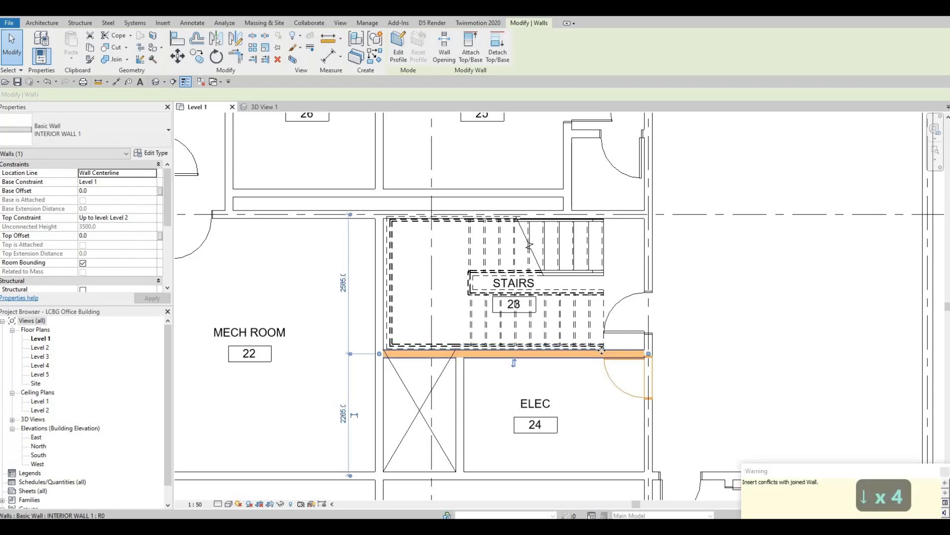
key("Escape")
- Nudge the stair in room 23 one increment south and one increment west
left_click(474, 310)
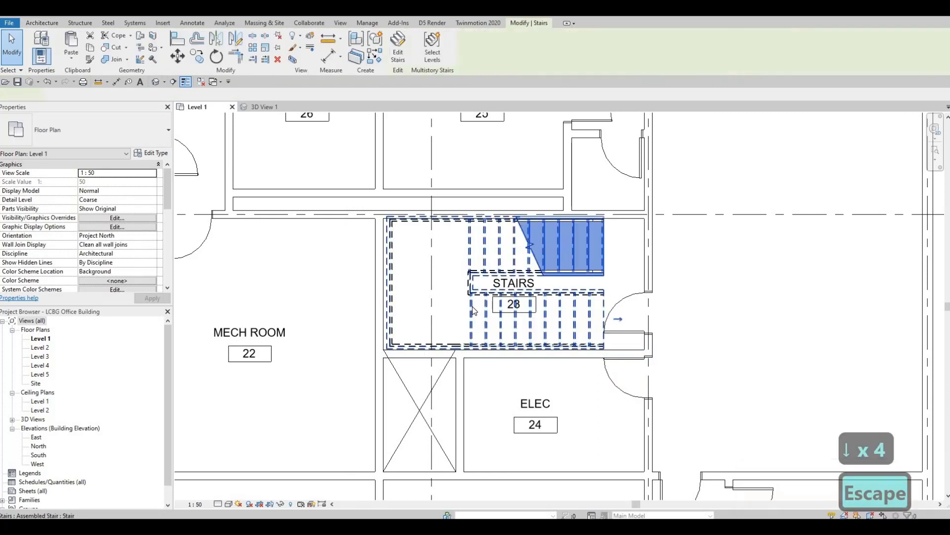
key("Down")
key("Left")
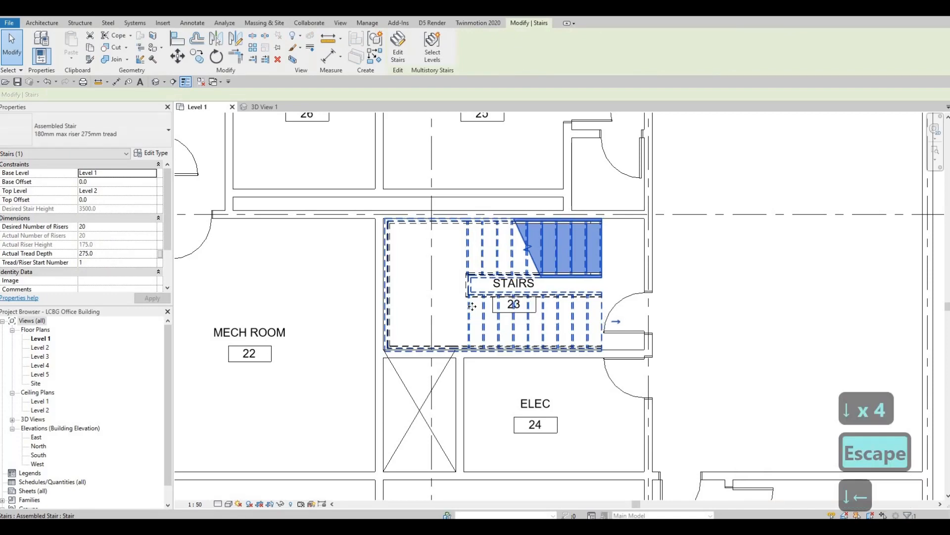
key("Escape")
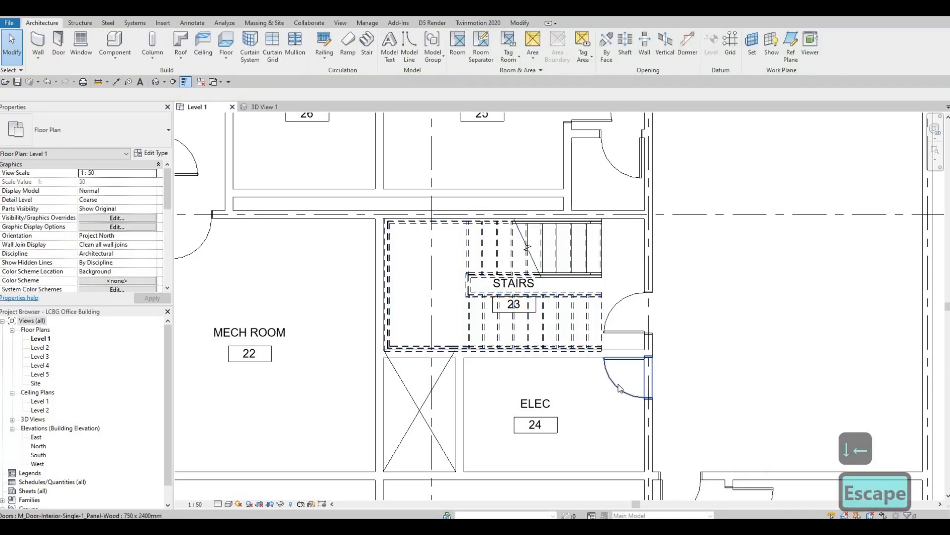
- Nudge the doors of stairs room 23 and ELEC room 24 south together by four increments
left_click(620, 389)
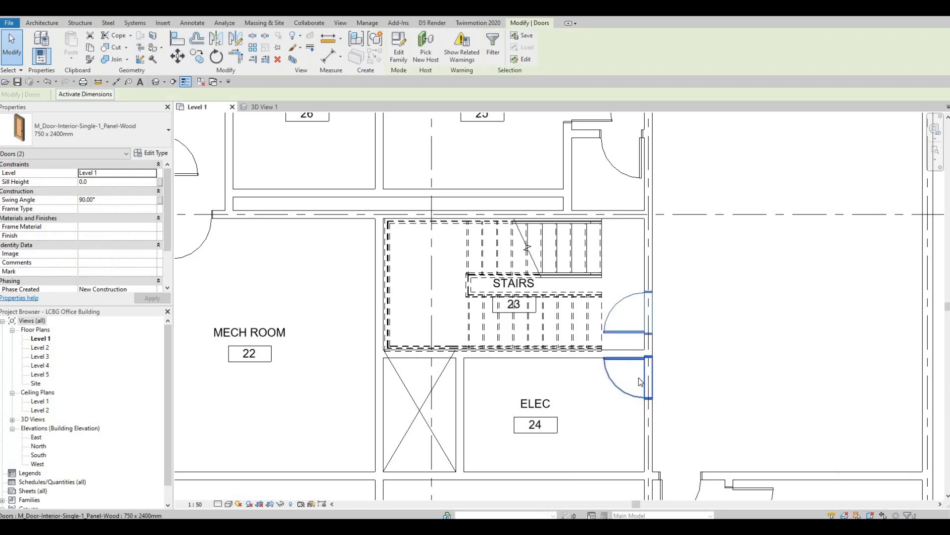
key("Down")
key("Down")
key("Down")
key("Down")
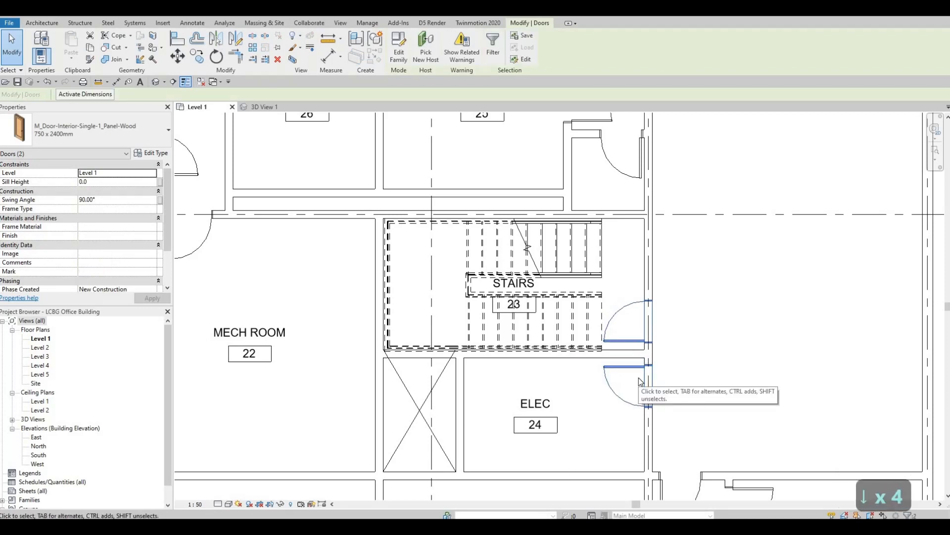
key("Escape")
key("Escape")
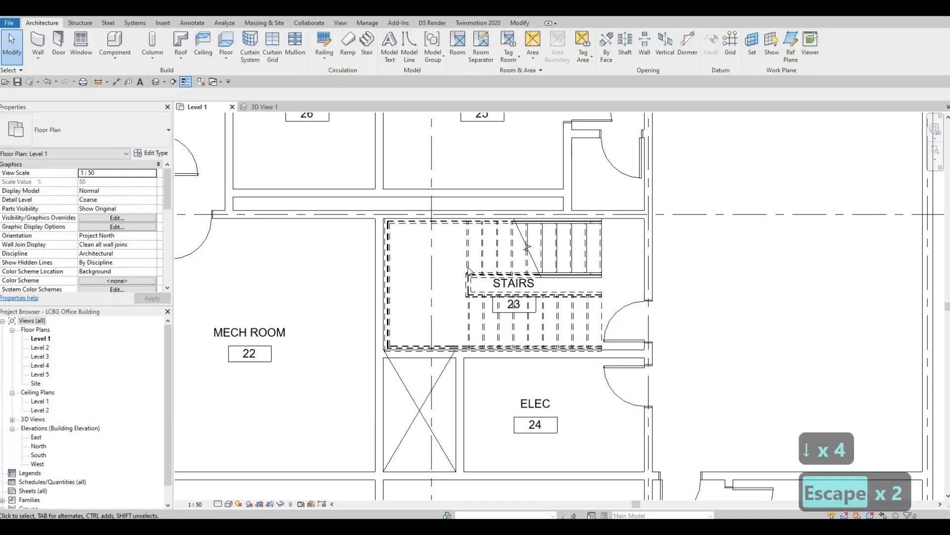
- Edit the stair in room 23, set its landing depth to 1300 mm, and finish the stair
middle_click_drag(474, 248, 493, 239)
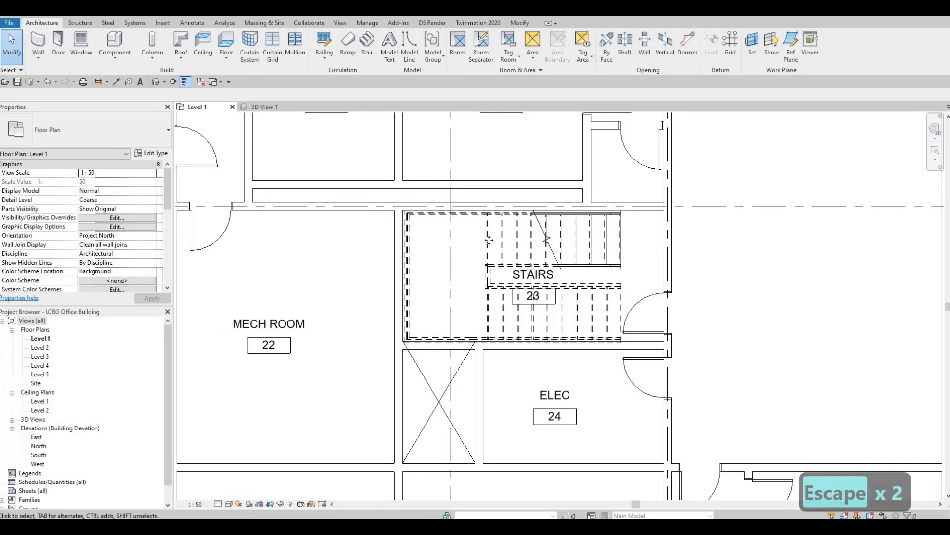
left_click(489, 244)
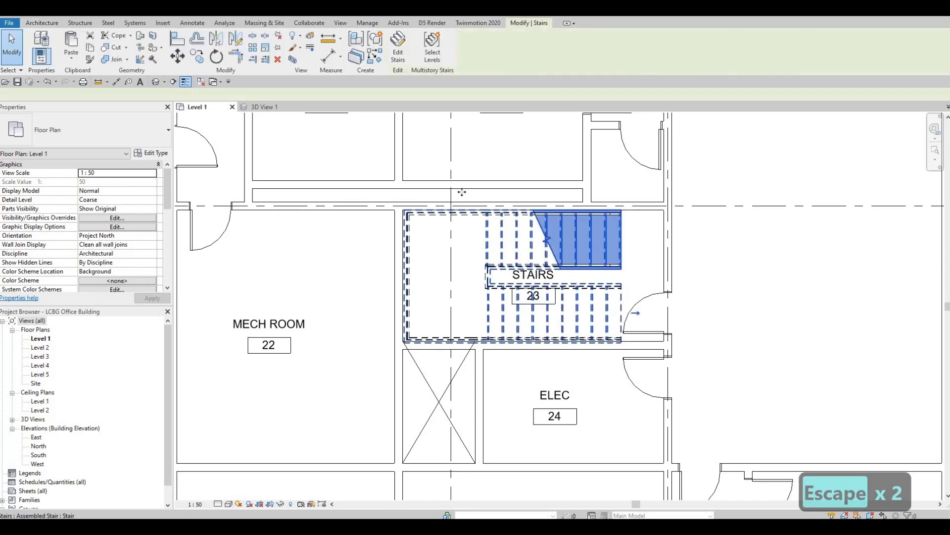
double_click(430, 248)
left_click(408, 268)
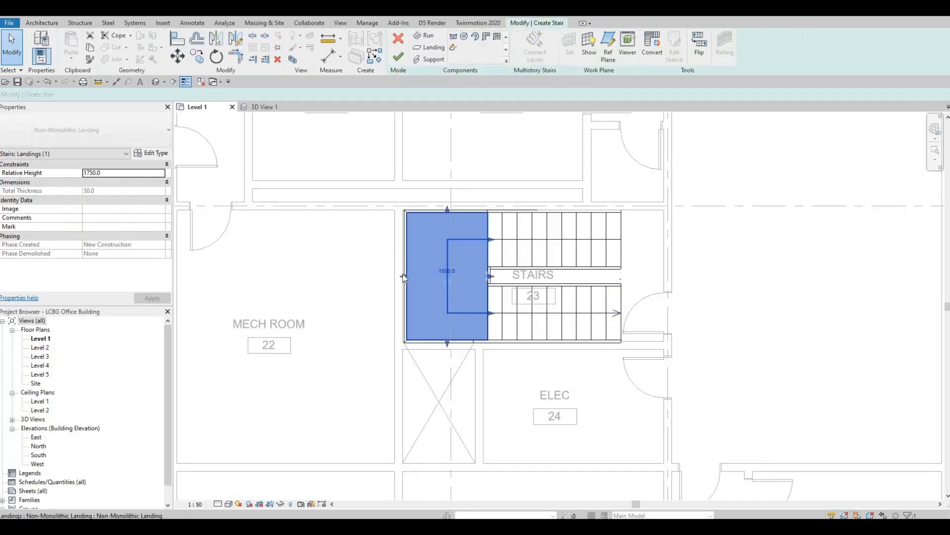
left_click_drag(450, 272, 450, 270)
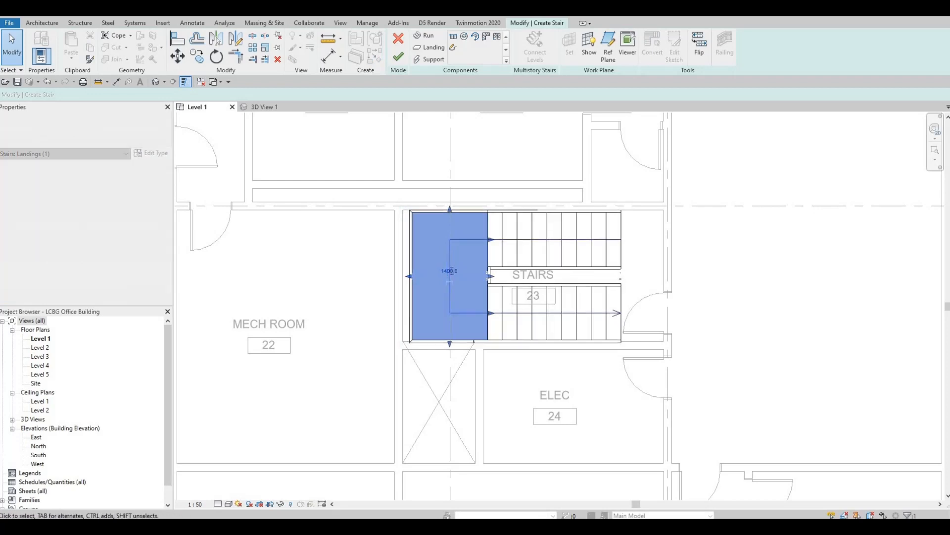
left_click(450, 270)
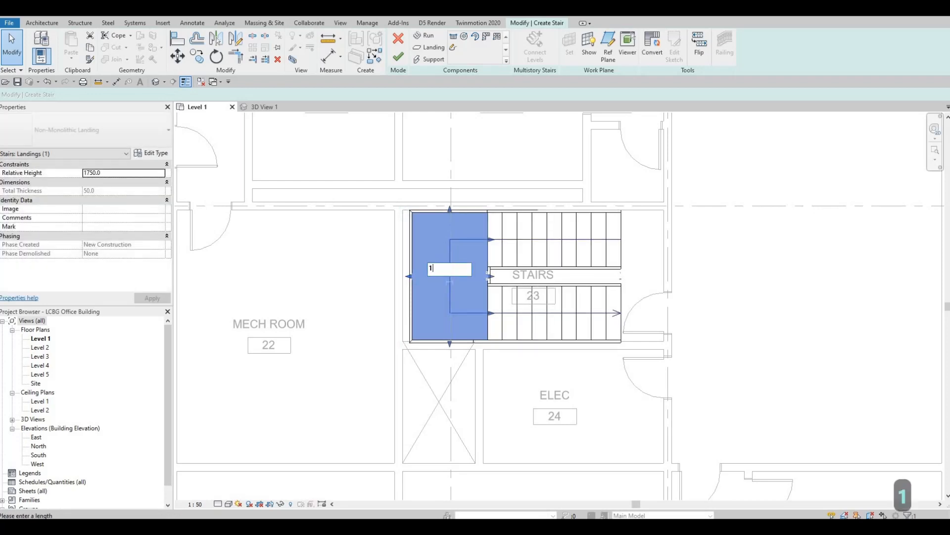
type("1300")
key("Return")
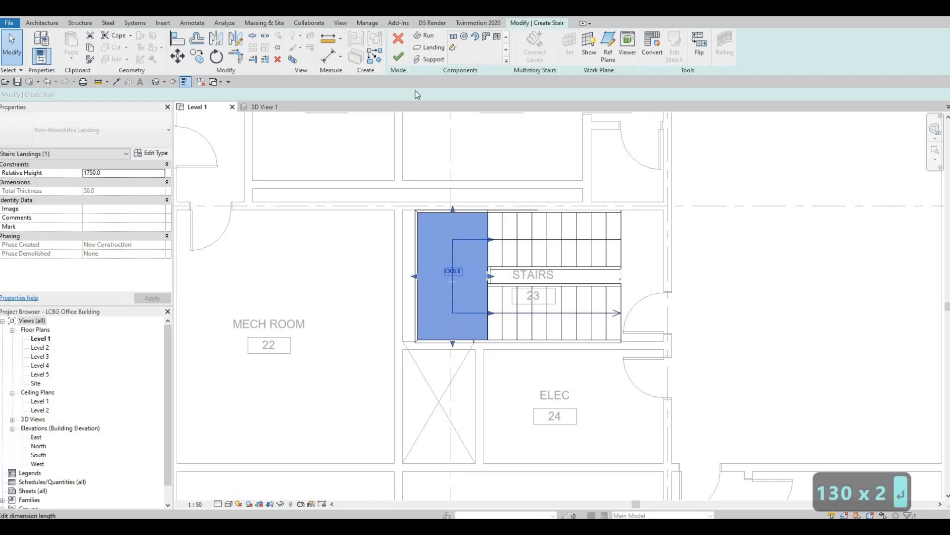
key("Escape")
left_click(398, 57)
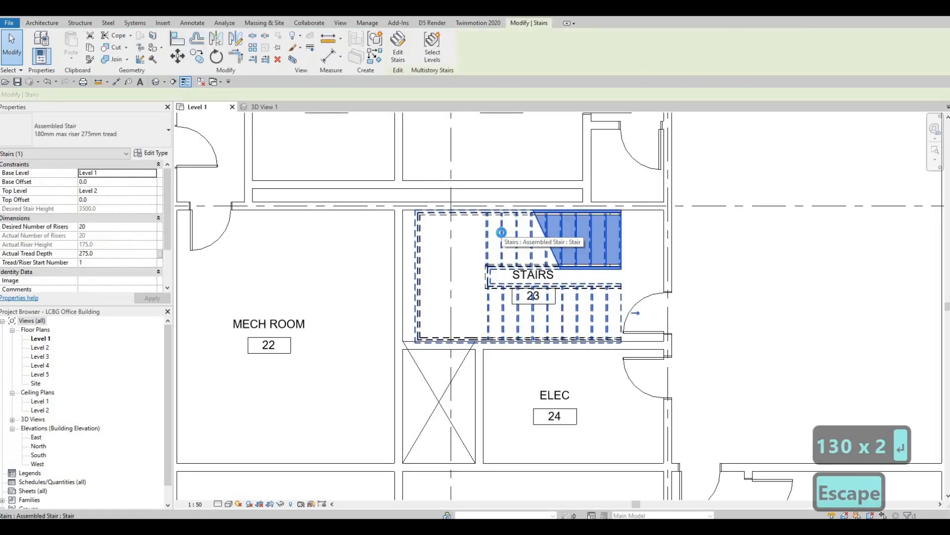
- Nudge the shortened stair west until its landing sits against the west wall of stairs room 23
key("Left")
key("Left")
key("Left")
key("Left")
key("Left")
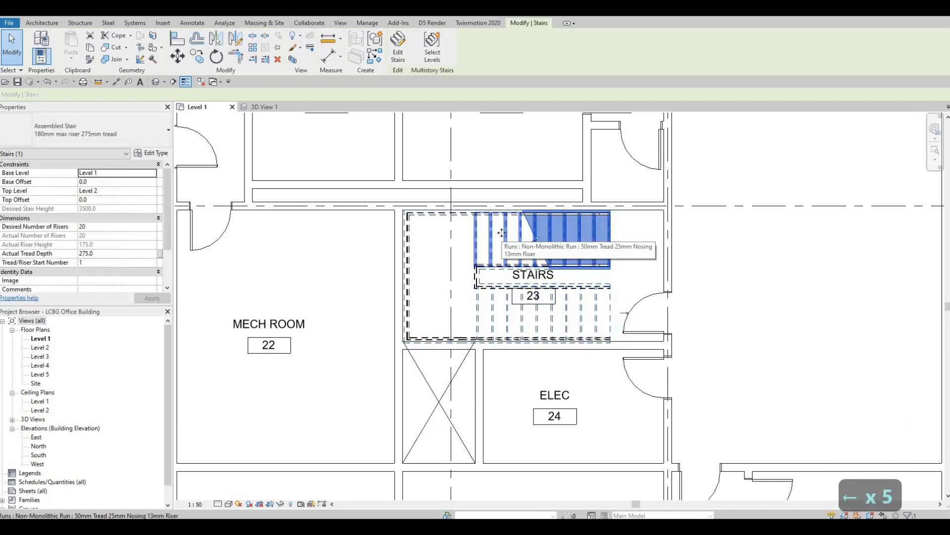
key("Escape")
key("Escape")
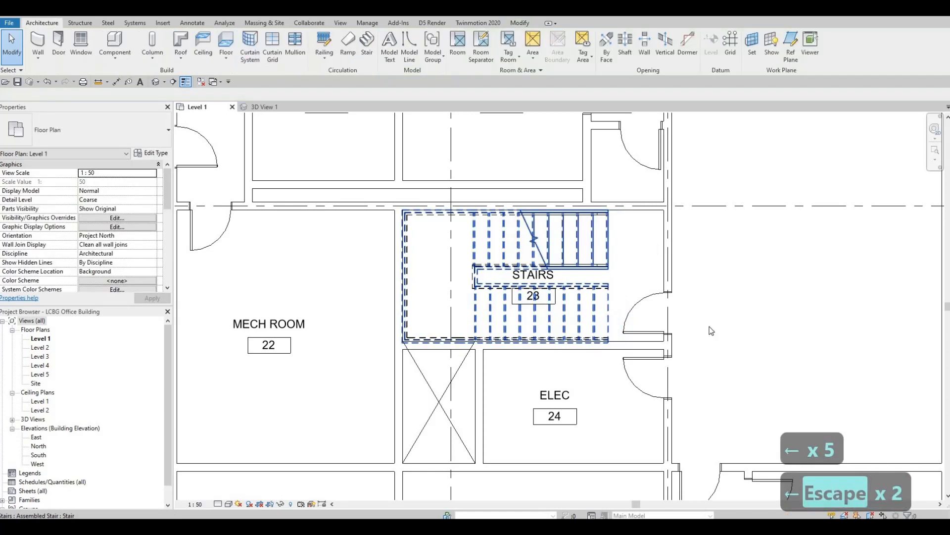
- Nudge the door of stairs room 23 one increment south
left_click(660, 335)
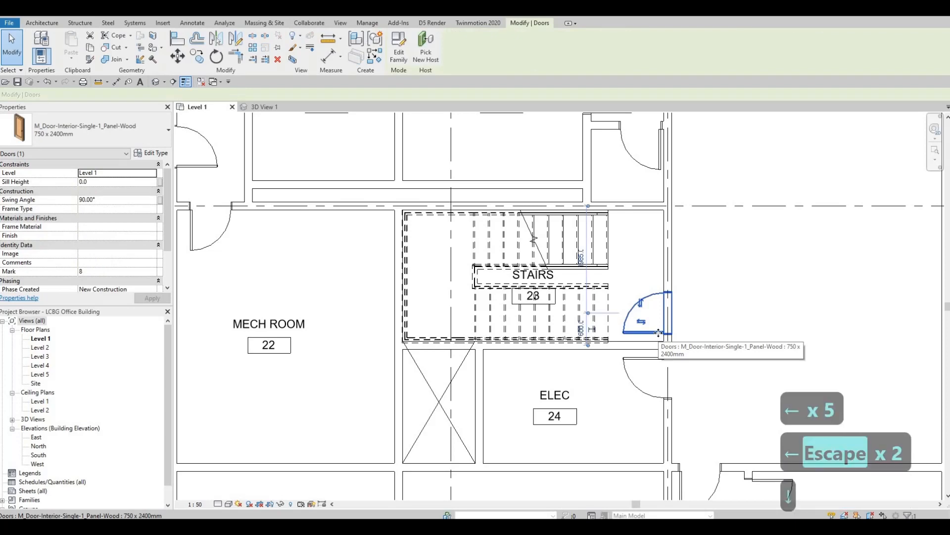
key("Down")
key("Escape")
key("Escape")
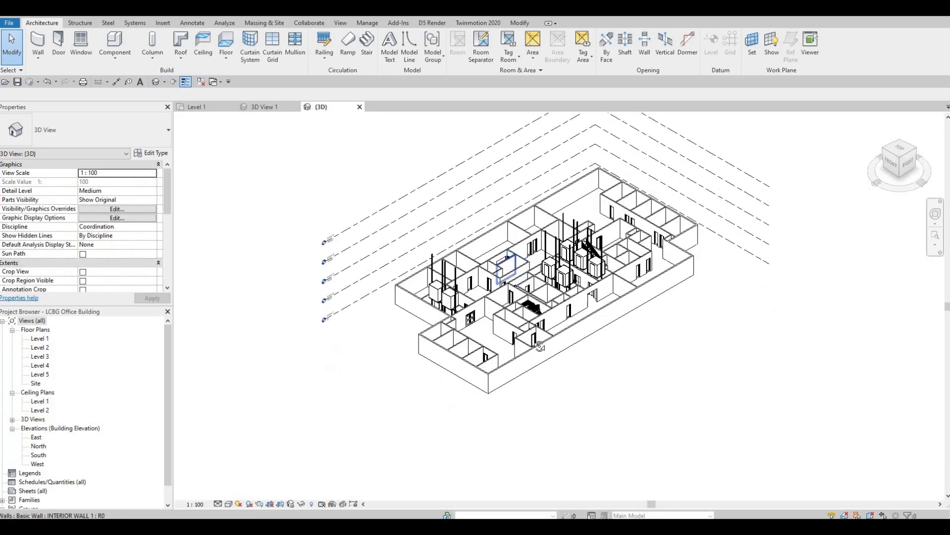
- Examine the stair in room 23 in the 3D view, checking how its runs relate to the room's door
middle_click_drag(669, 379, 666, 303, "shift")
scroll(668, 304, "up", 3)
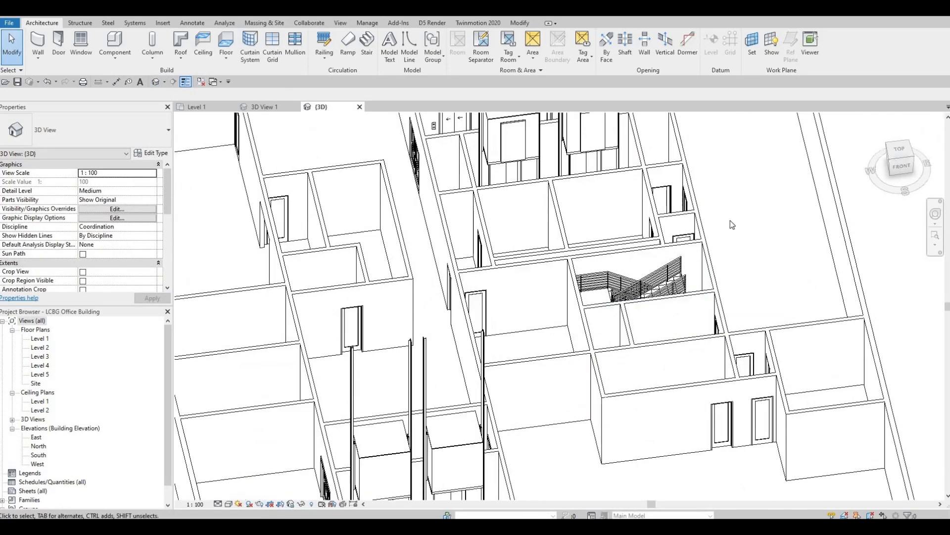
middle_click_drag(732, 223, 656, 468, "shift")
scroll(747, 281, "up", 2)
middle_click_drag(746, 280, 689, 439, "shift")
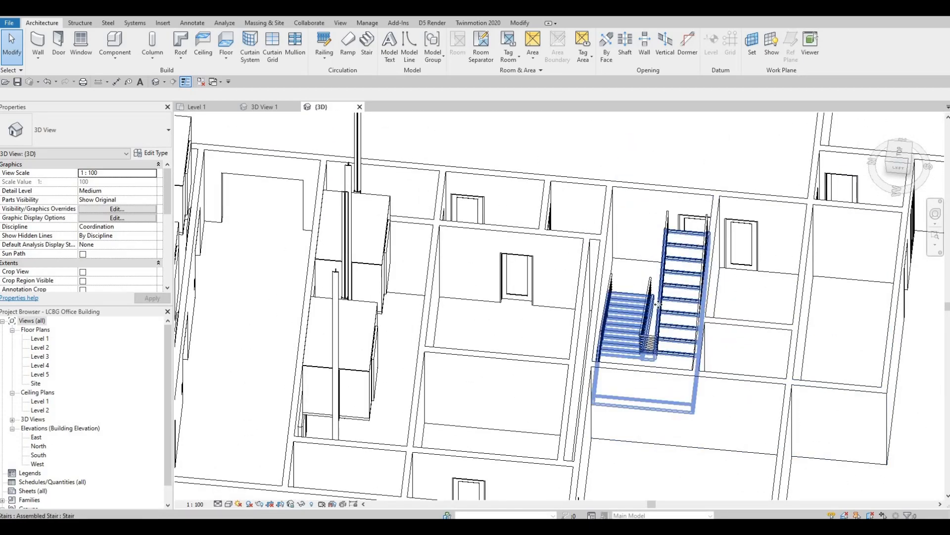
left_click(657, 300)
middle_click_drag(682, 269, 516, 280, "shift")
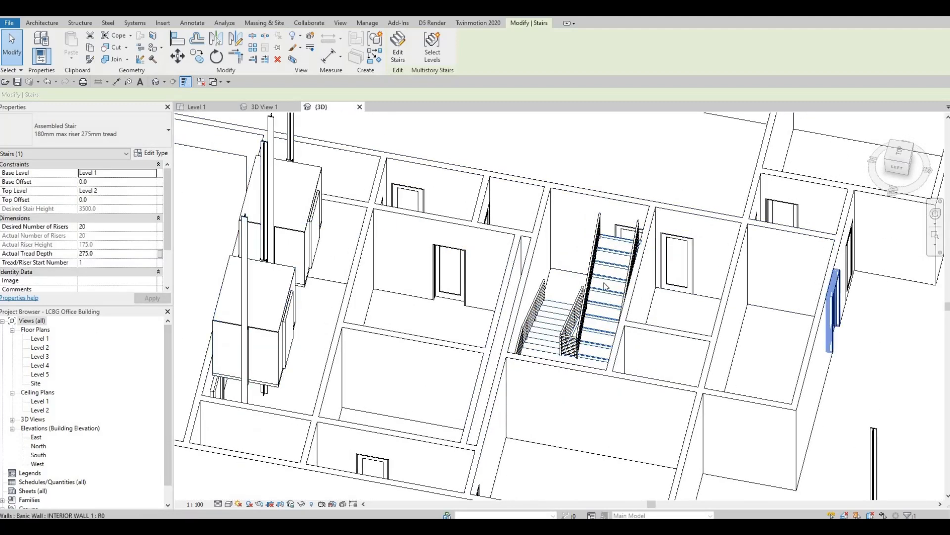
middle_click_drag(568, 283, 538, 351, "shift")
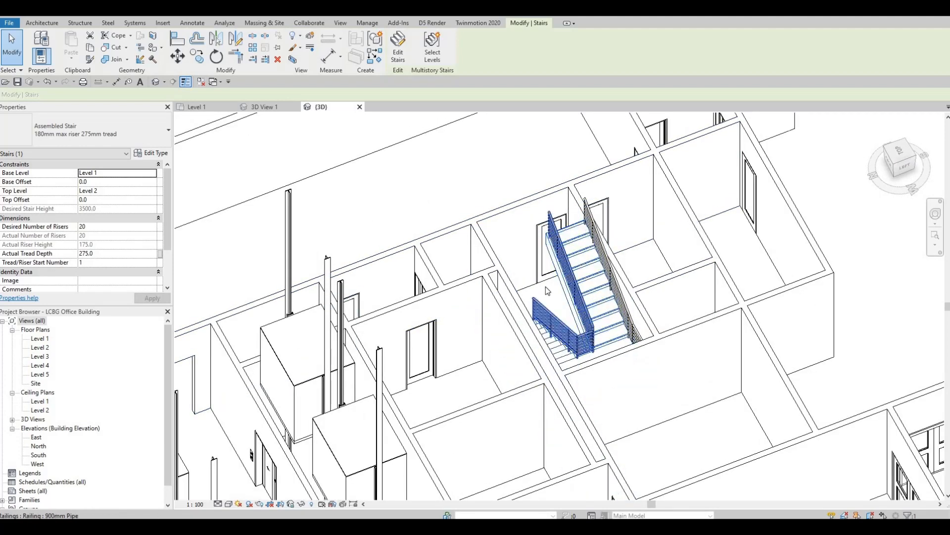
middle_click_drag(515, 317, 523, 315, "shift")
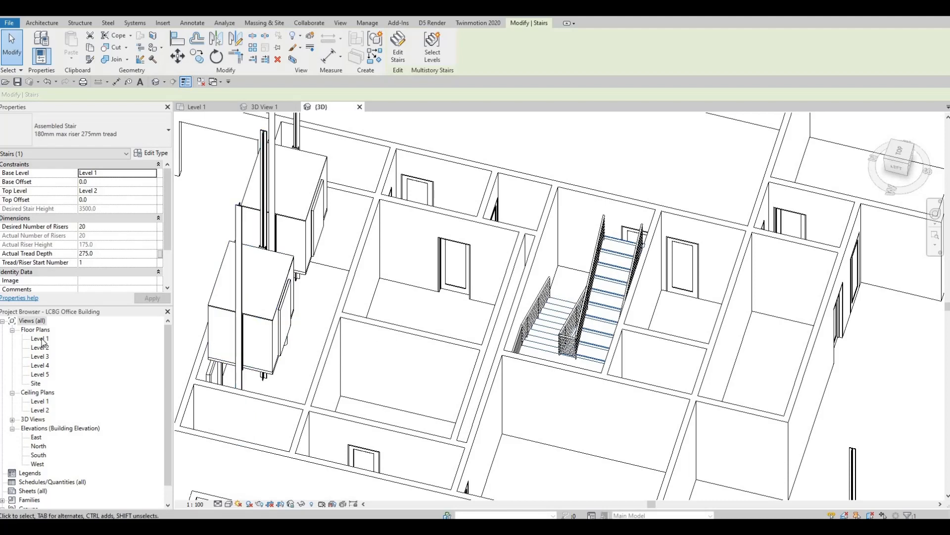
- Flip the up direction of the stair in room 23 from the Level 1 plan and check it in 3D
left_click(197, 106)
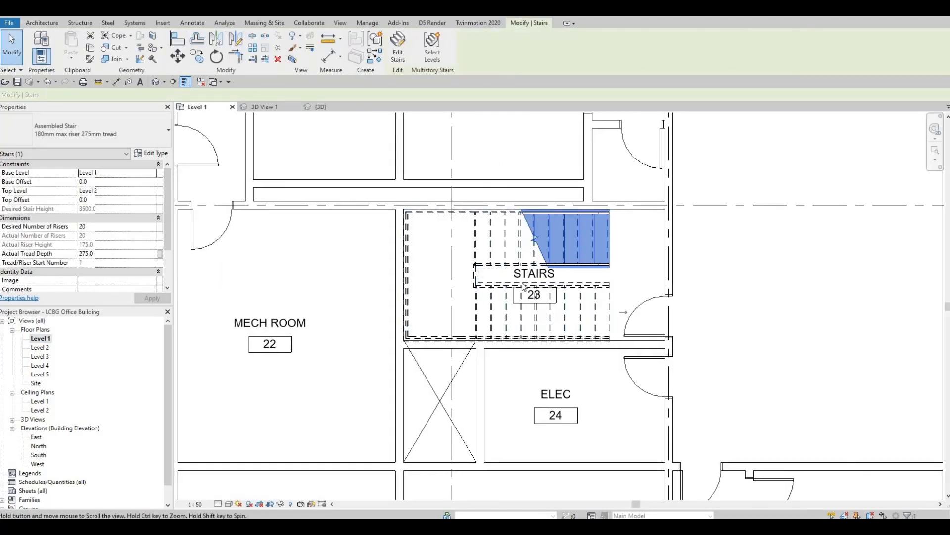
scroll(524, 258, "down", 2)
key("Escape")
left_click(613, 315)
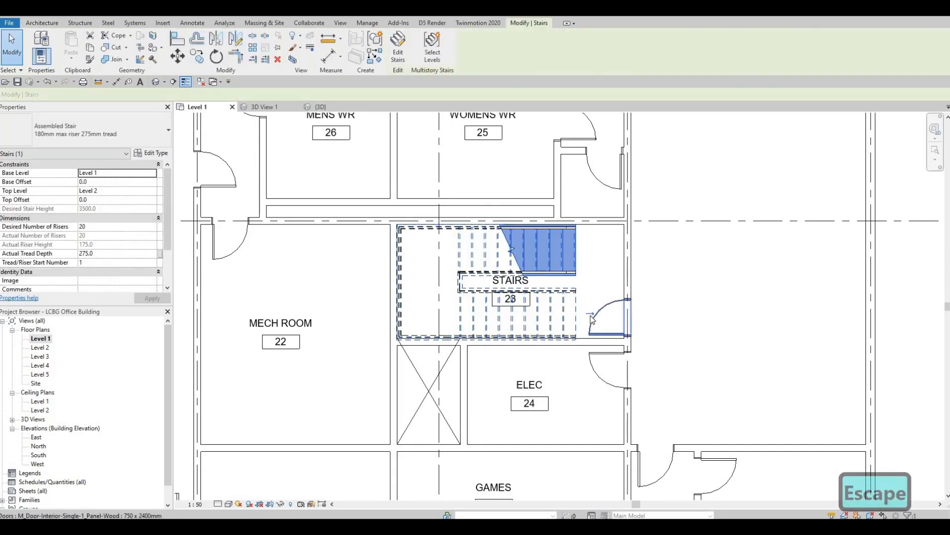
left_click(591, 315)
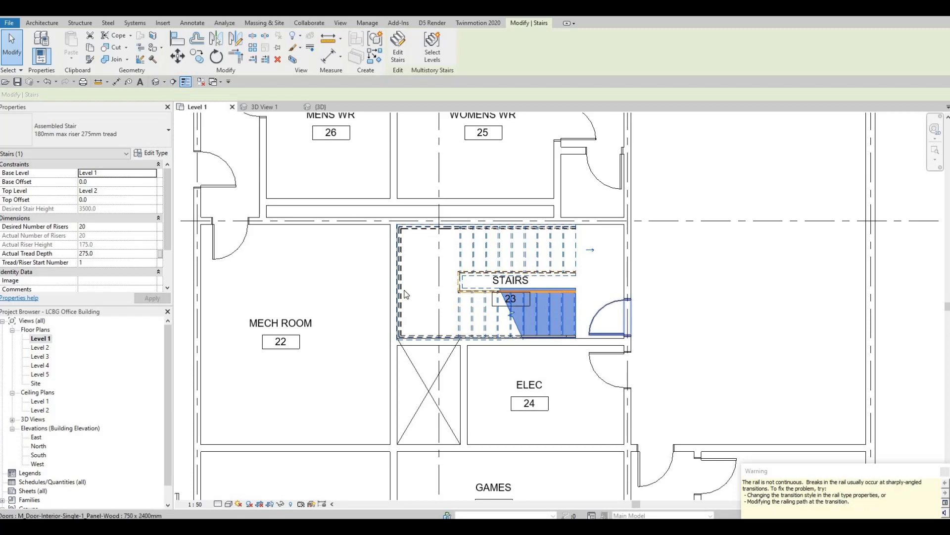
left_click(155, 82)
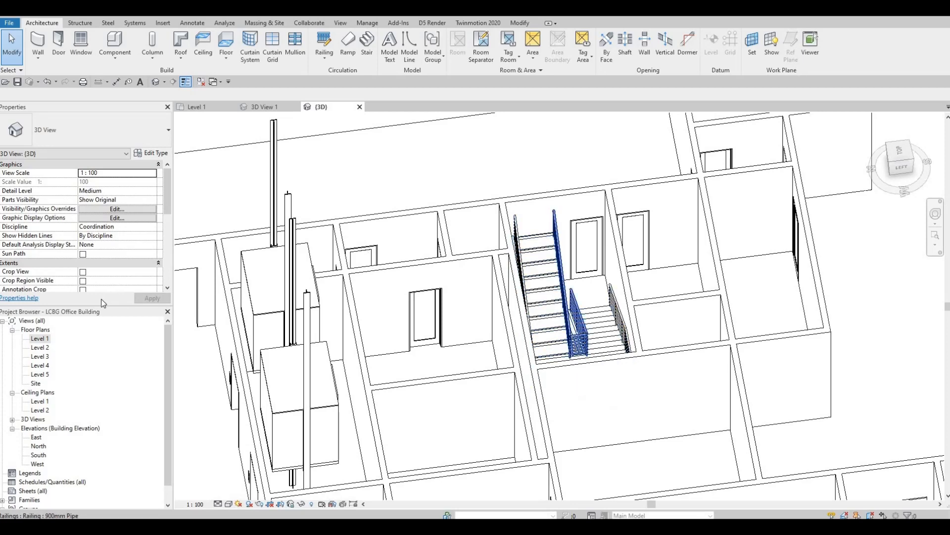
- Return to the Level 1 plan and measure the clearance between the stair's open end and the east wall of room 23
double_click(40, 338)
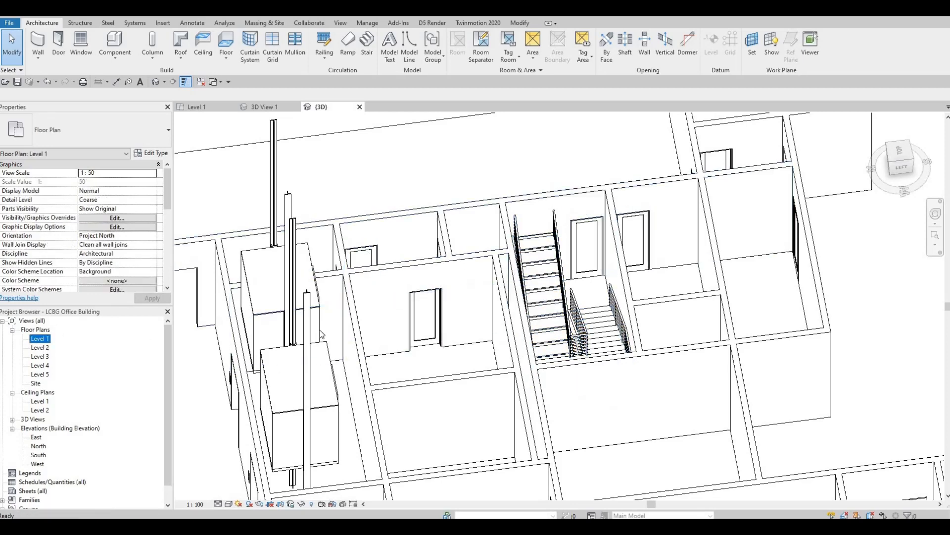
scroll(406, 302, "down", 2)
middle_click_drag(435, 320, 447, 332)
key("Escape")
key("Escape")
scroll(446, 326, "down", 3)
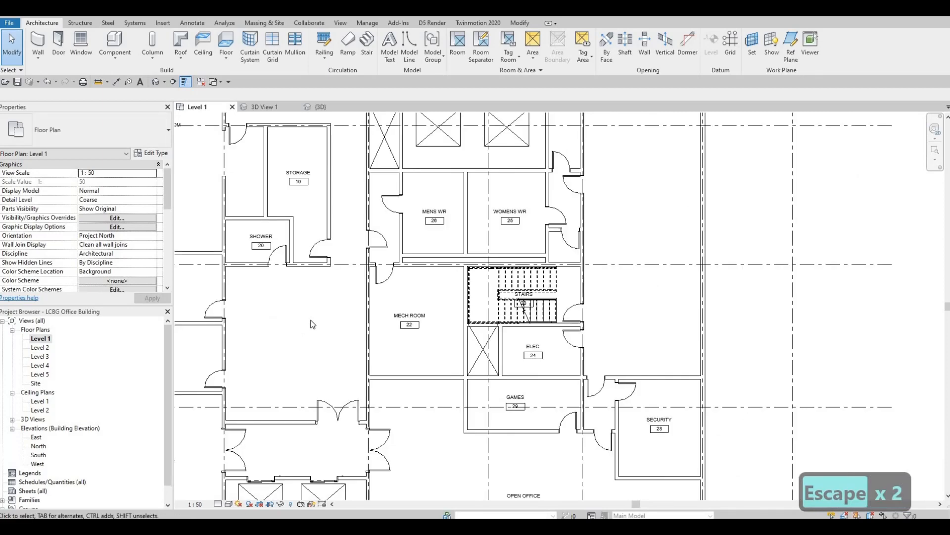
scroll(441, 302, "down", 1)
middle_click_drag(440, 299, 456, 328)
scroll(445, 341, "down", 1)
scroll(476, 335, "up", 2)
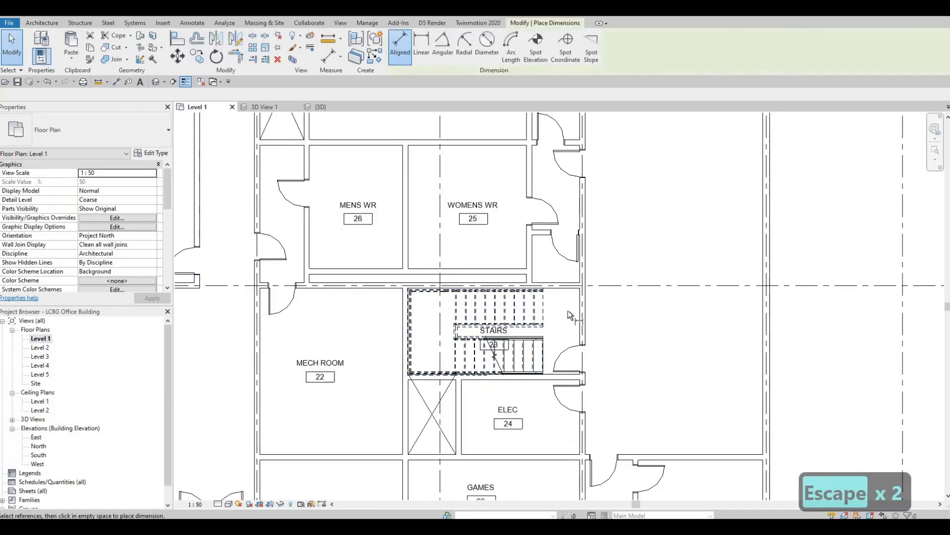
left_click(549, 315)
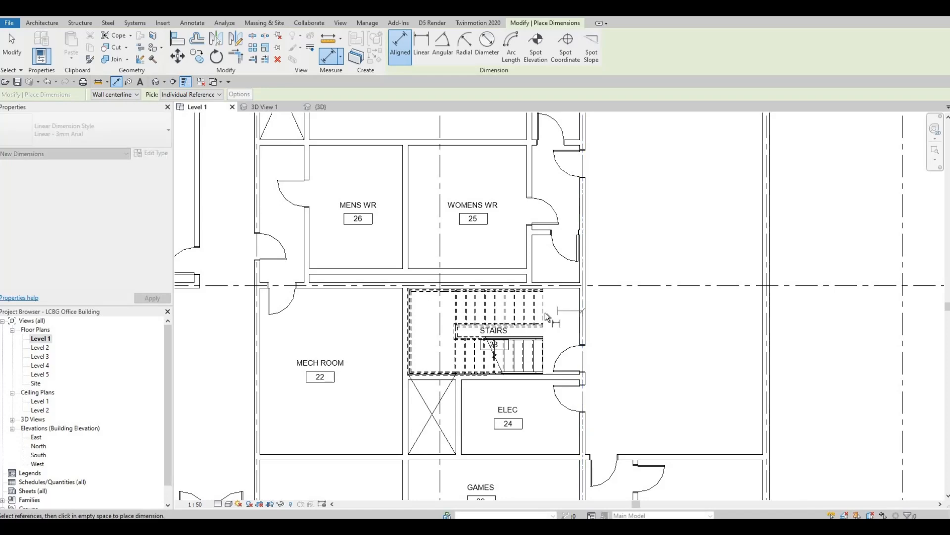
scroll(550, 310, "up", 2)
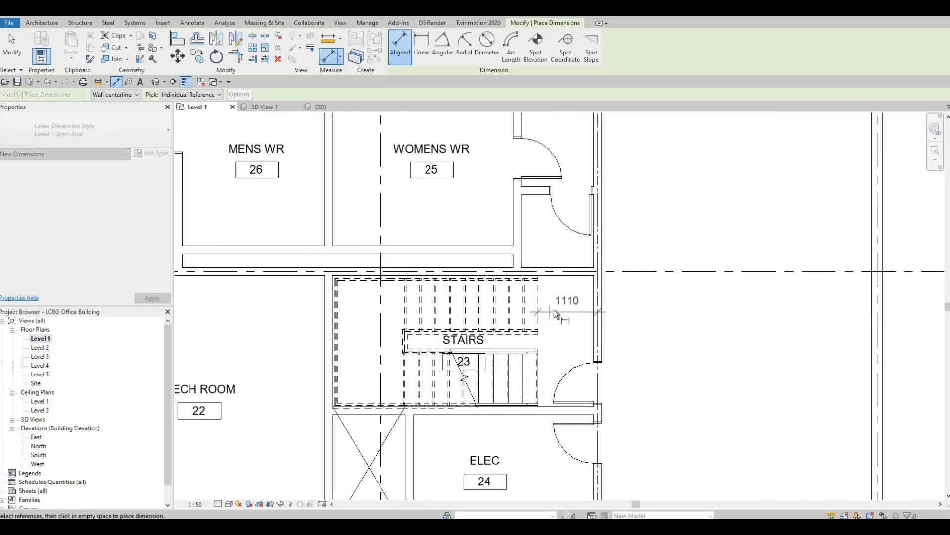
scroll(542, 314, "down", 2)
key("Escape")
key("Escape")
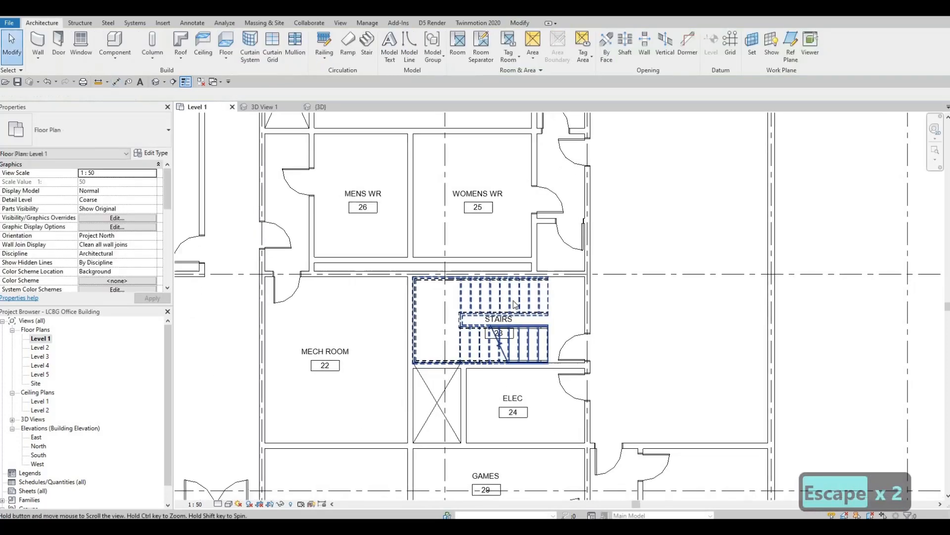
- Check the temporary dimensions that locate the wall between stairs room 23 and ELEC room 24
scroll(367, 281, "down", 1)
middle_click_drag(353, 279, 371, 281)
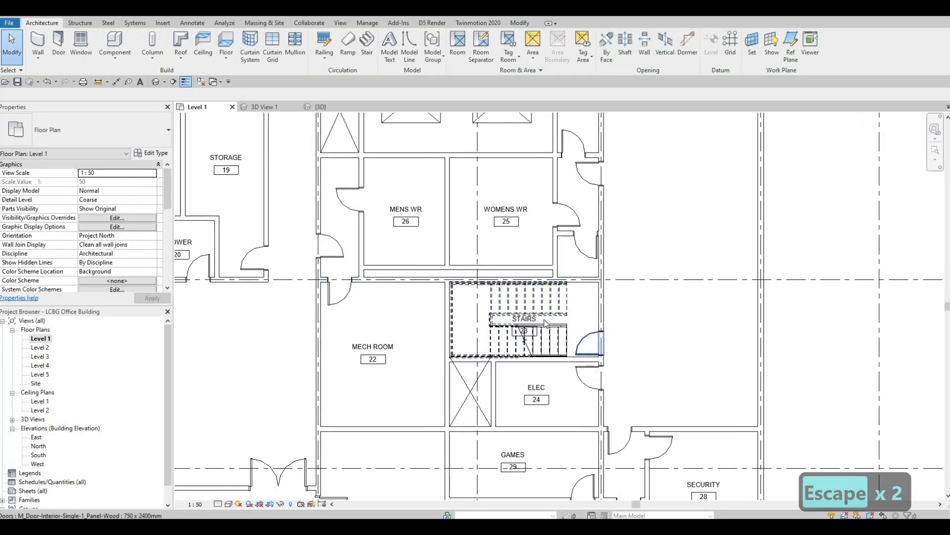
scroll(474, 331, "down", 1)
middle_click_drag(435, 360, 568, 341)
scroll(474, 330, "down", 2)
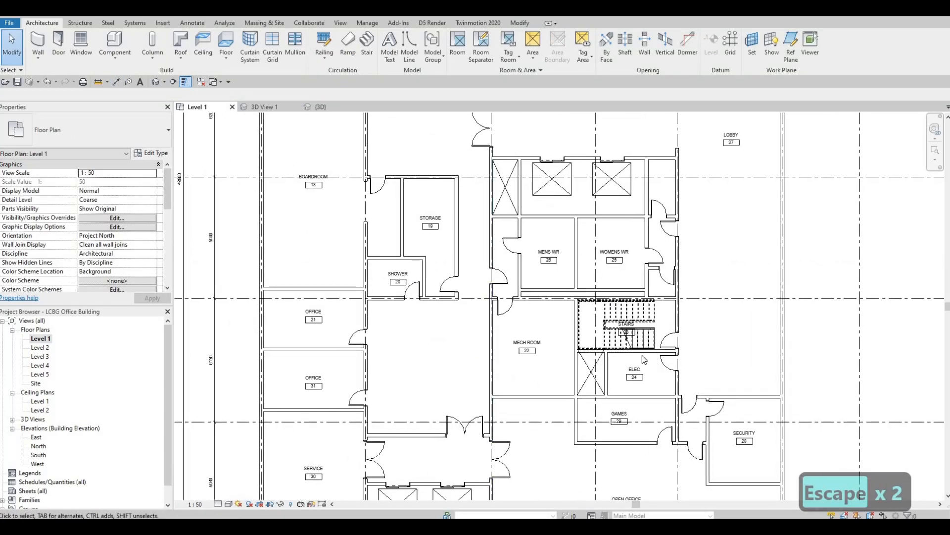
scroll(647, 357, "down", 1)
scroll(650, 357, "up", 3)
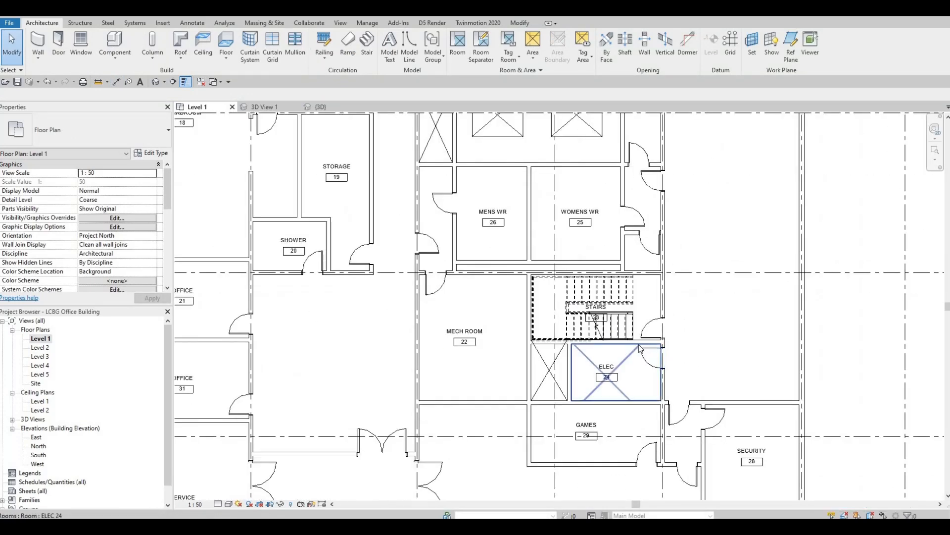
left_click(596, 351)
scroll(449, 387, "up", 5)
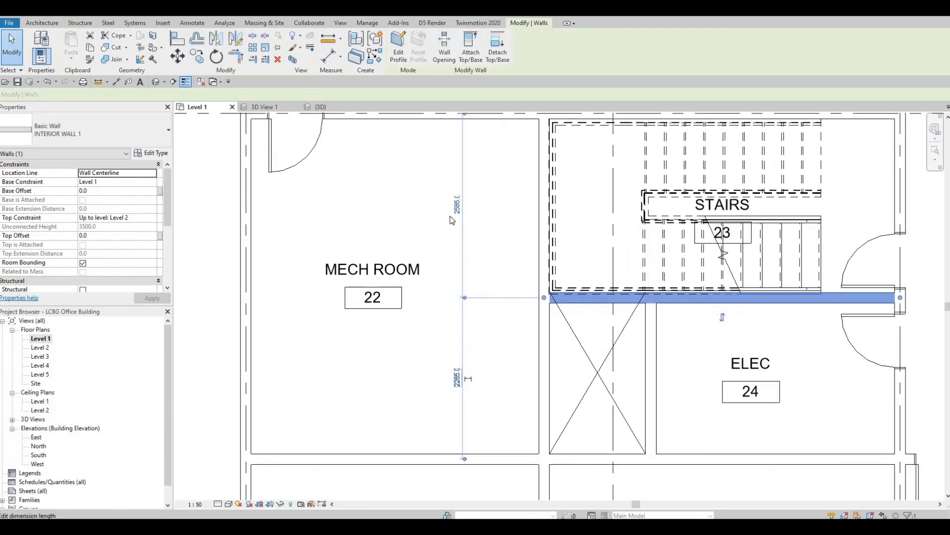
left_click(452, 214)
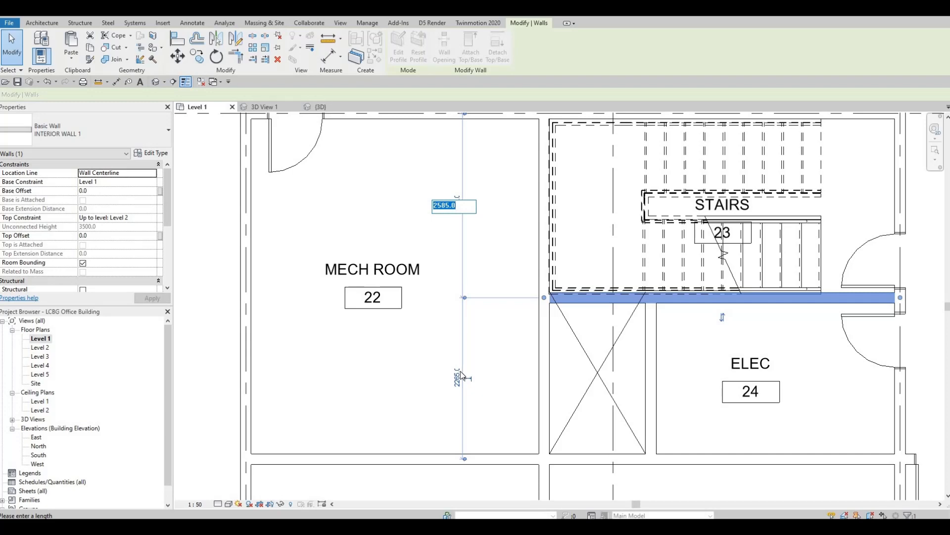
key("Escape")
left_click(433, 385)
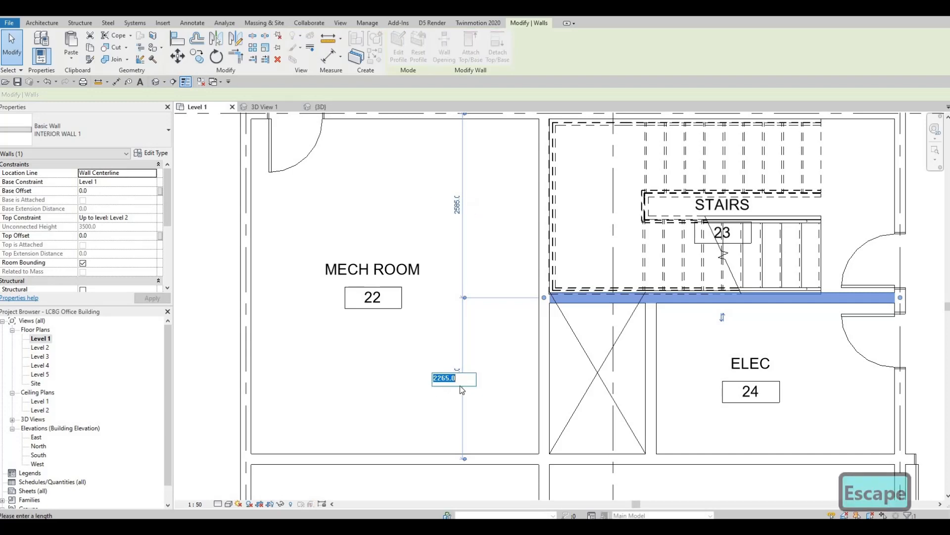
key("Escape")
scroll(540, 297, "down", 8)
key("Escape")
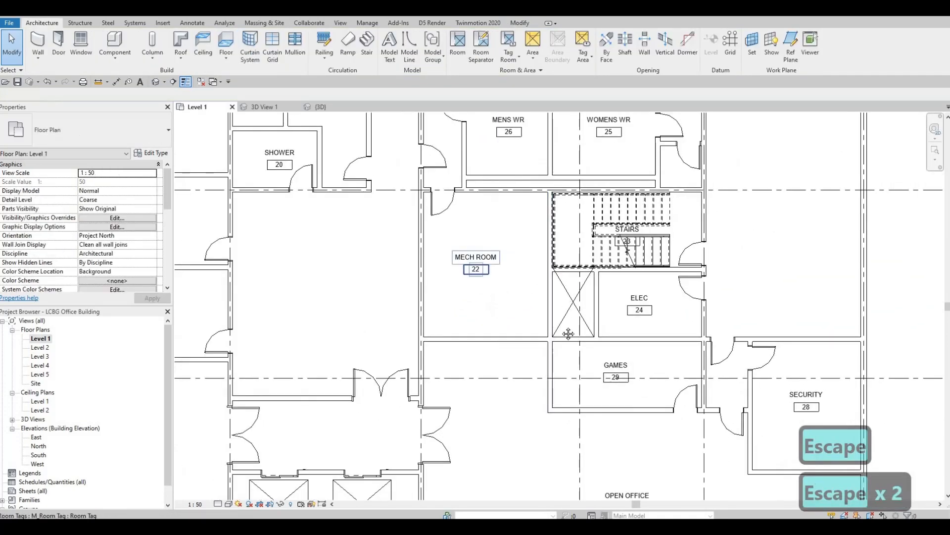
- Adjust the shaft's diagonal lines beside ELEC room 24 so their north ends meet the south face of the stair wall
scroll(663, 355, "up", 2)
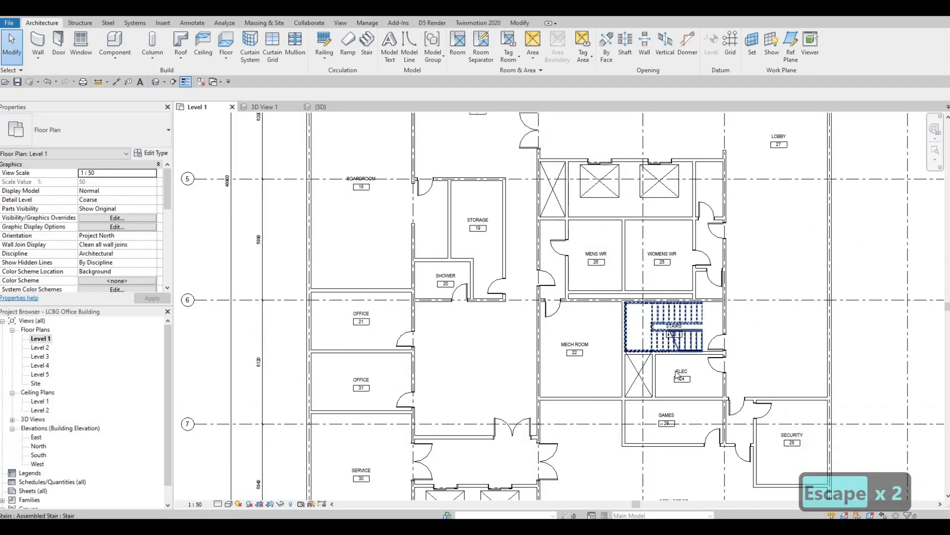
scroll(551, 289, "down", 5)
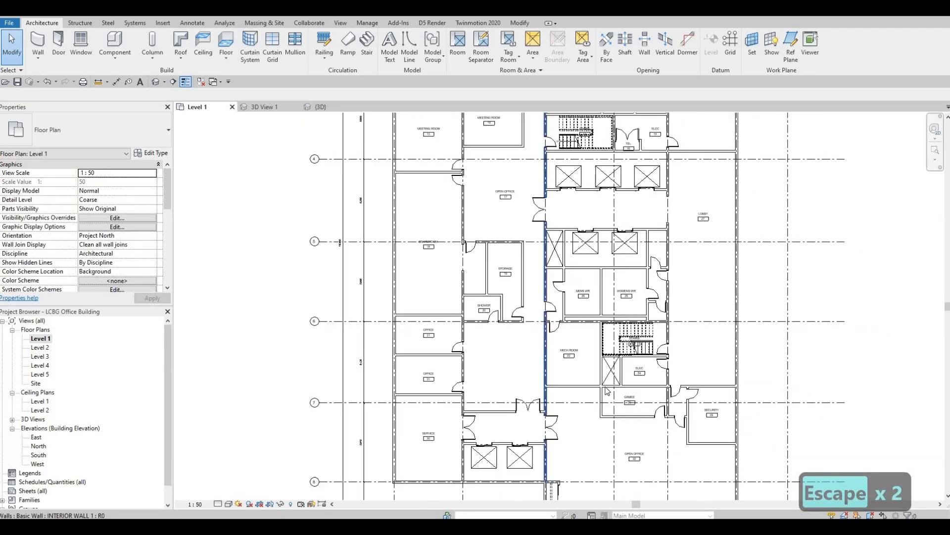
scroll(629, 396, "up", 3)
scroll(630, 396, "up", 6)
key("Escape")
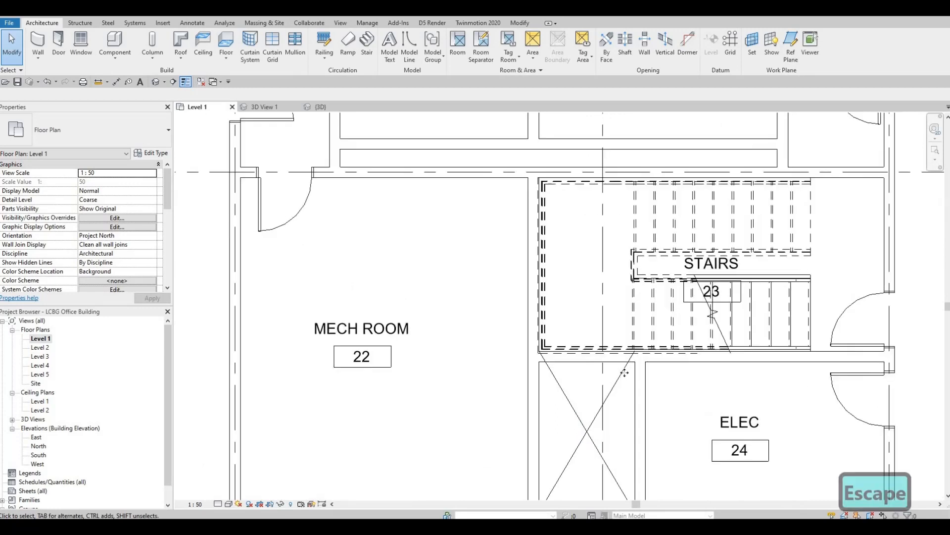
left_click(637, 358)
left_click_drag(635, 351, 540, 363)
key("Escape")
scroll(492, 337, "down", 1)
middle_click_drag(490, 335, 558, 287)
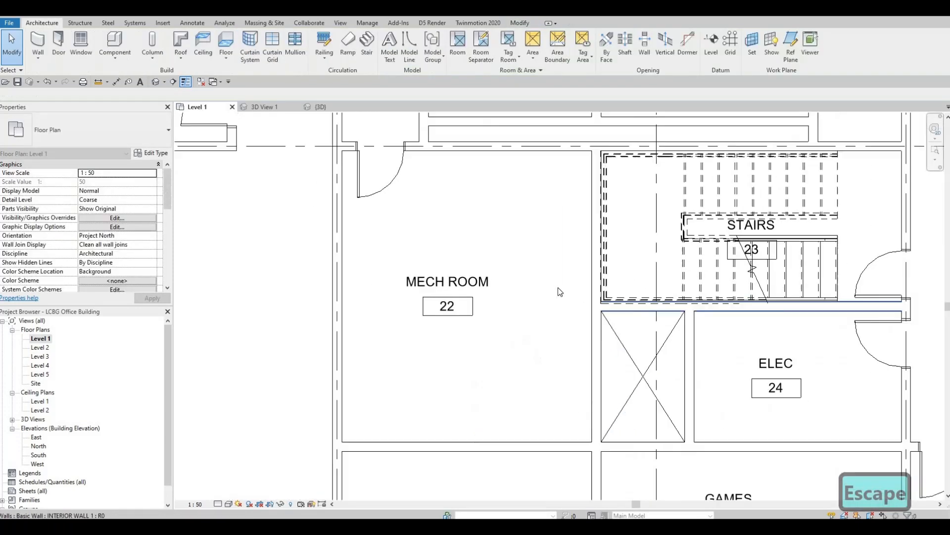
key("Escape")
scroll(558, 291, "down", 3)
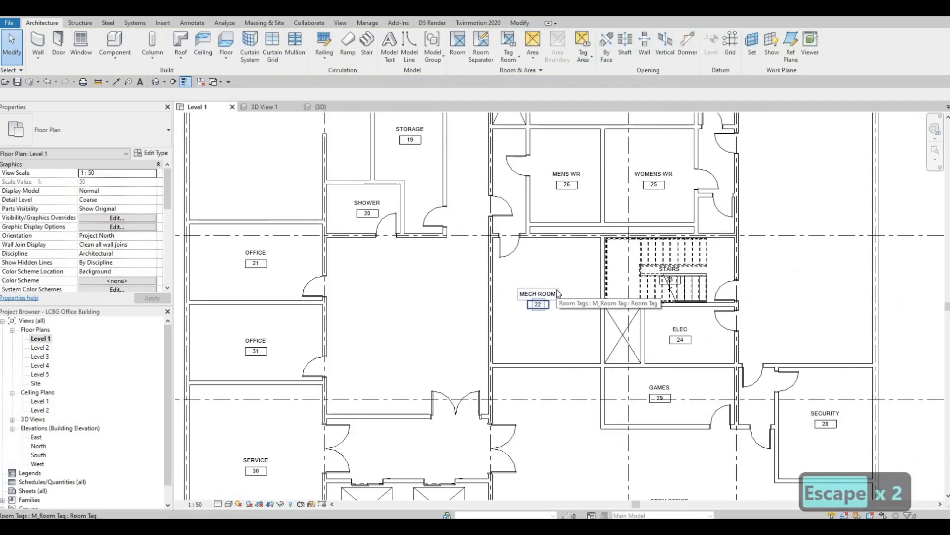
middle_click_drag(548, 295, 536, 386)
scroll(510, 321, "up", 2)
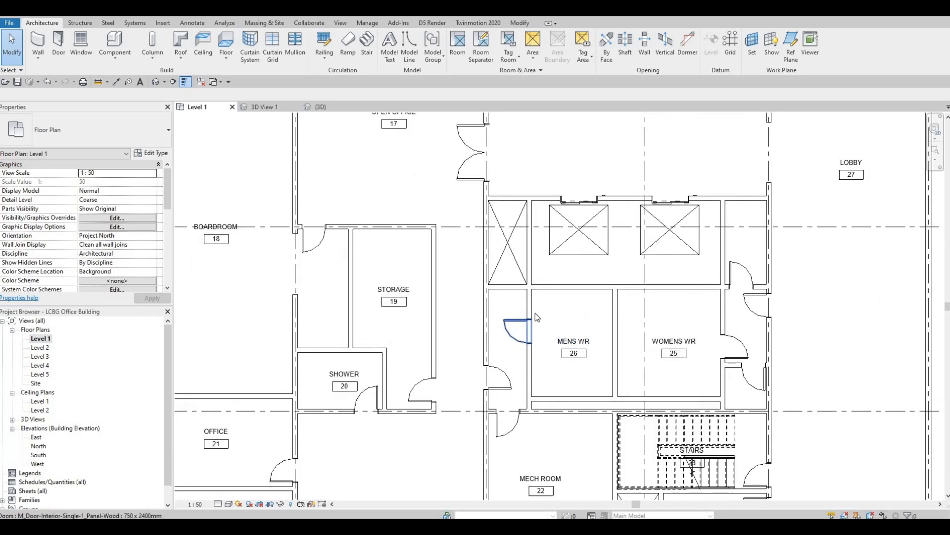
- Load the M_Urinal-2D family from the Canada library's Plumbing, Architectural, Fixtures, Urinals folder into the project
scroll(526, 326, "down", 5)
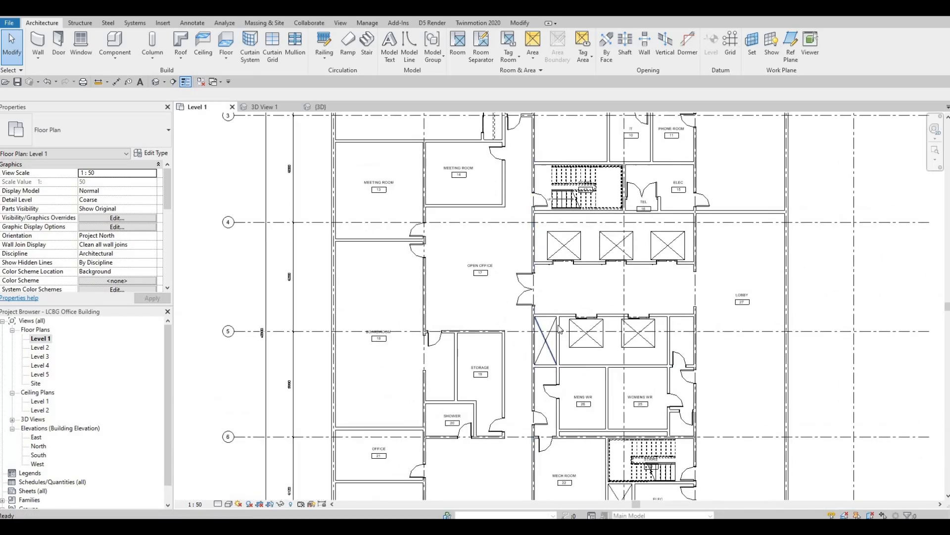
middle_click_drag(215, 112, 202, 120)
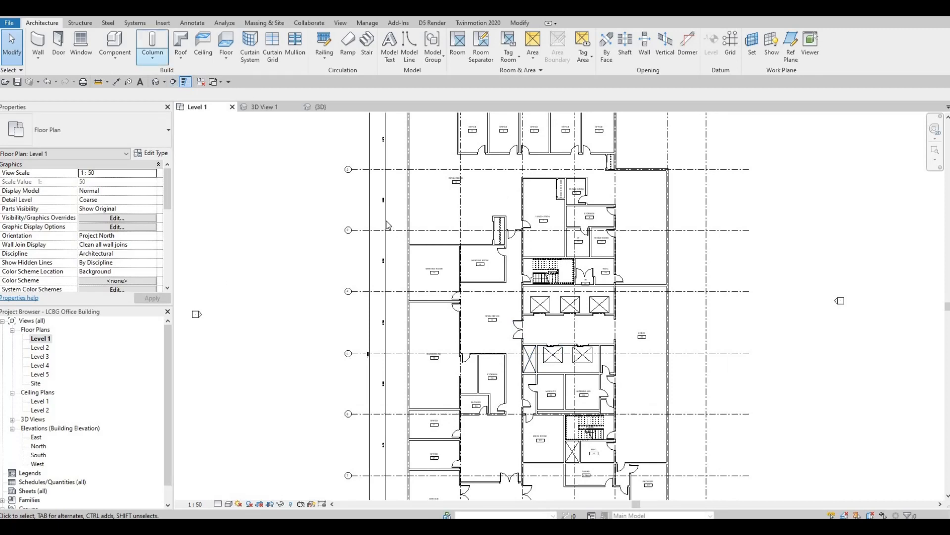
left_click(165, 23)
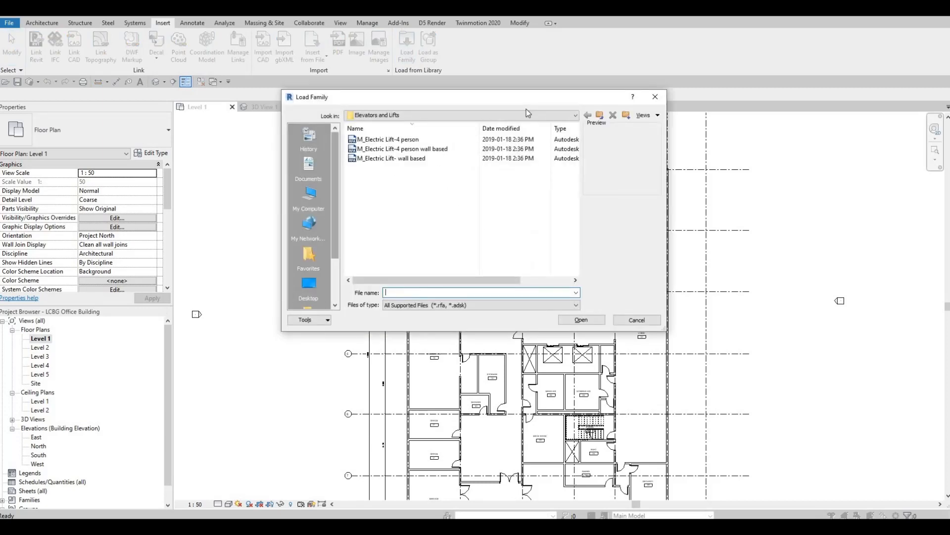
scroll(443, 180, "up", 2)
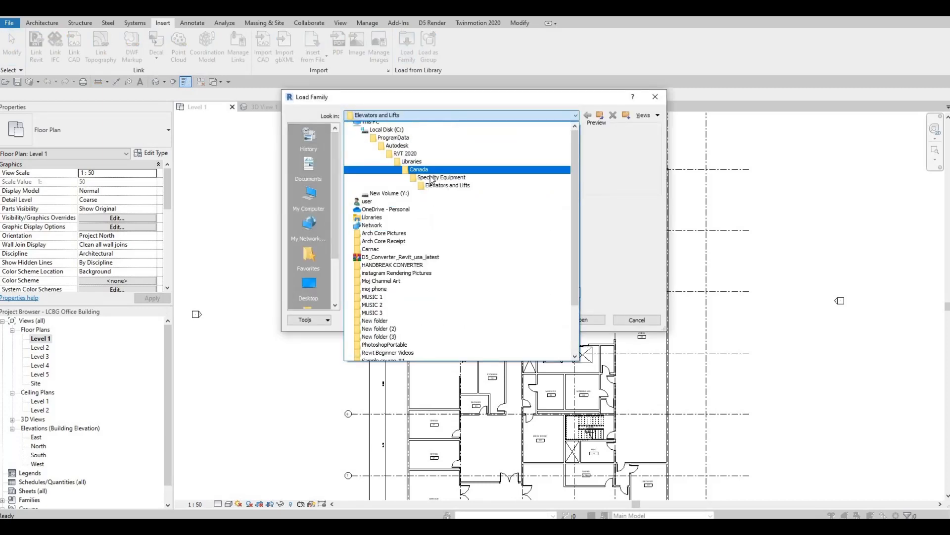
key("Return")
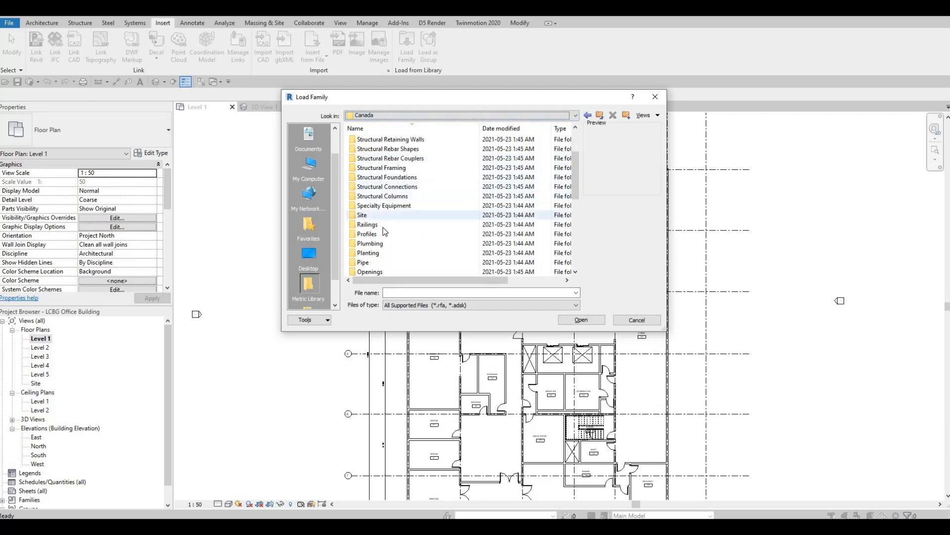
scroll(376, 248, "down", 1)
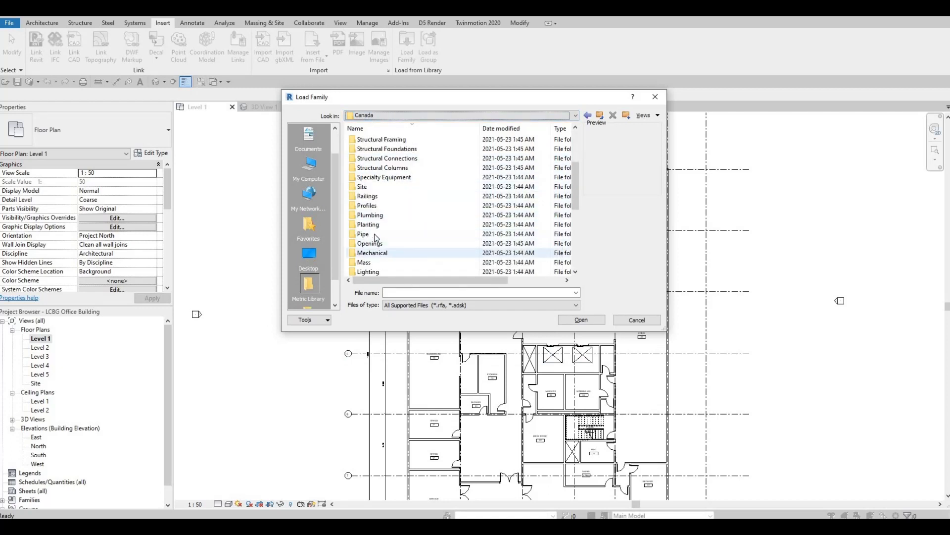
double_click(370, 215)
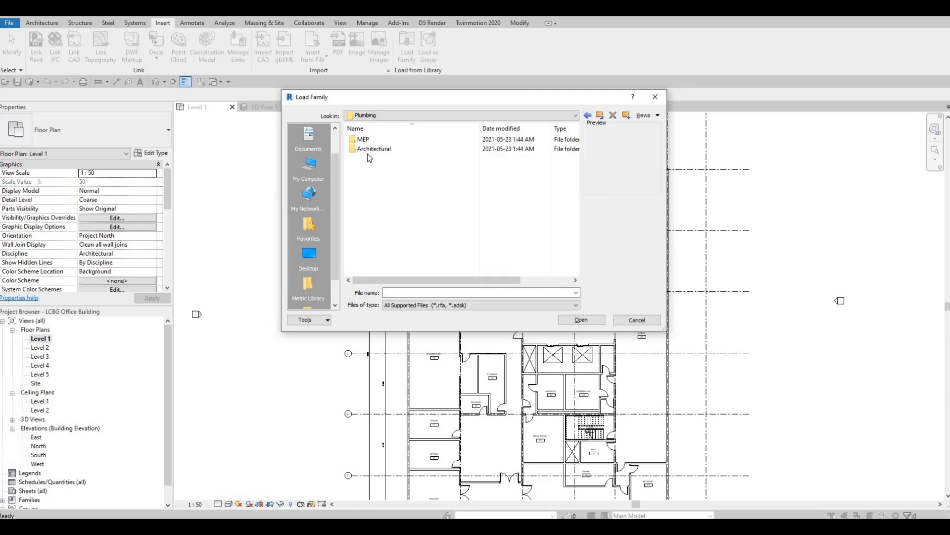
double_click(370, 149)
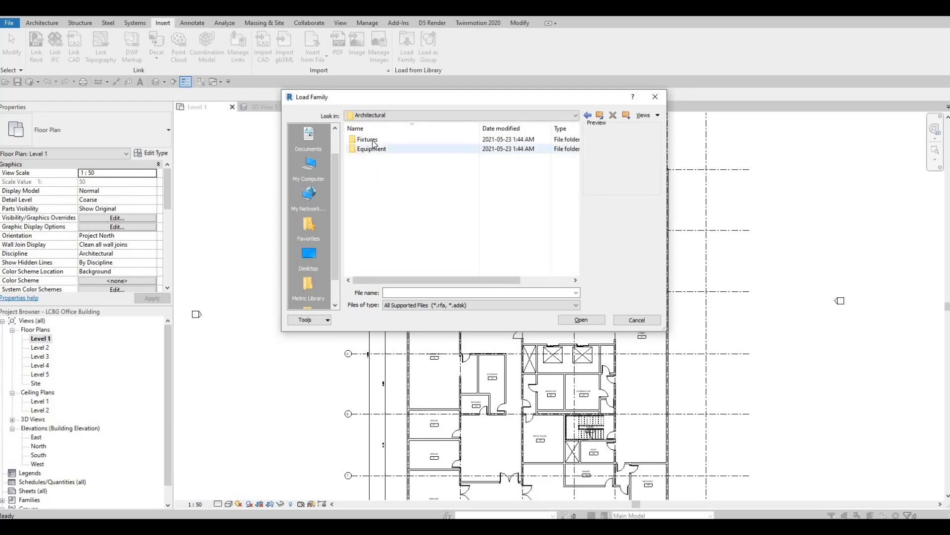
key("Return")
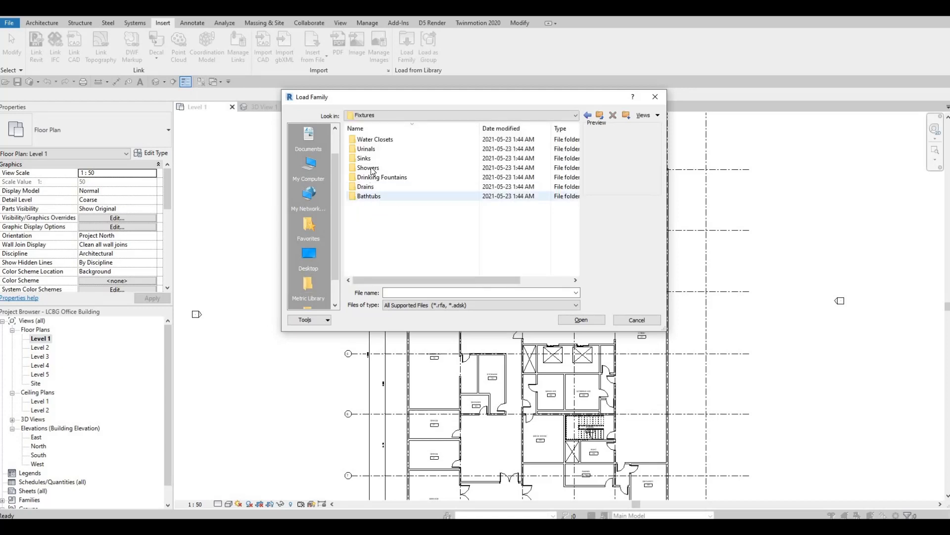
double_click(372, 150)
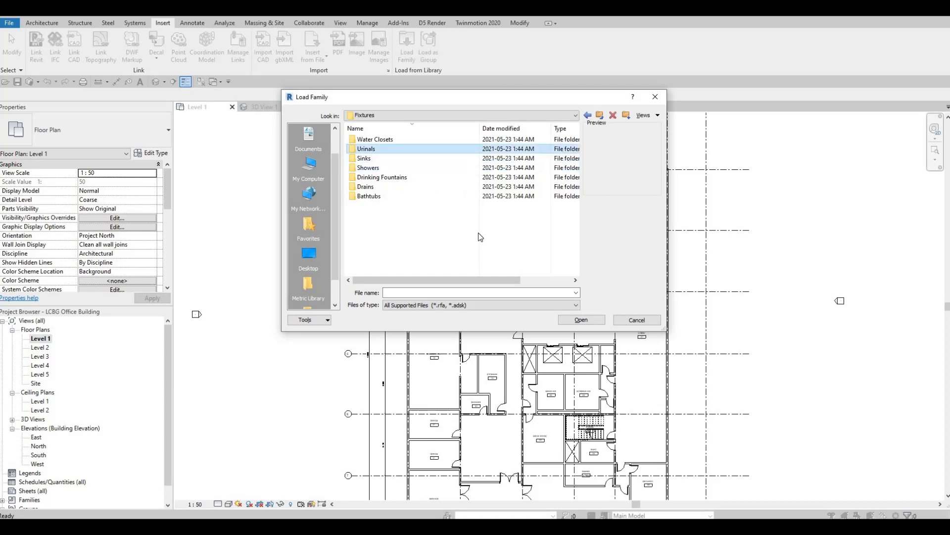
left_click(384, 150)
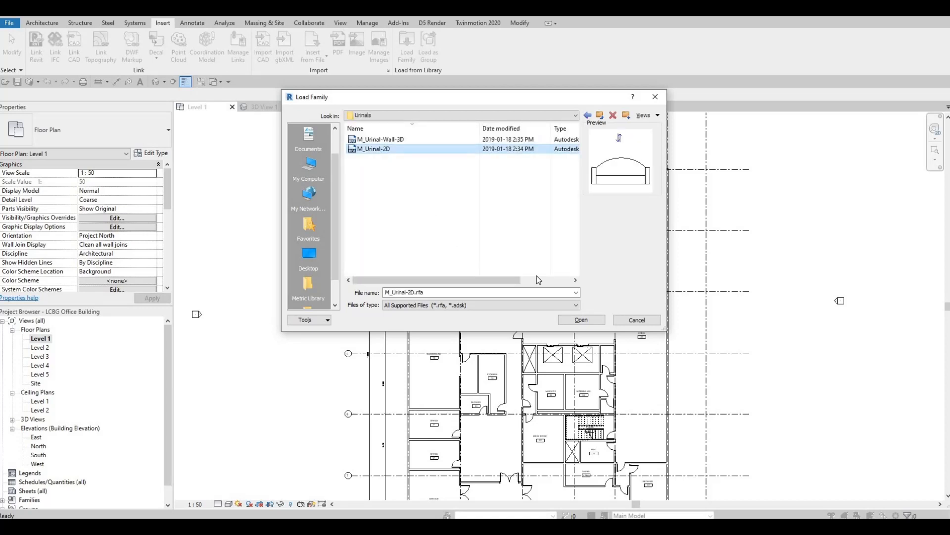
left_click(590, 321)
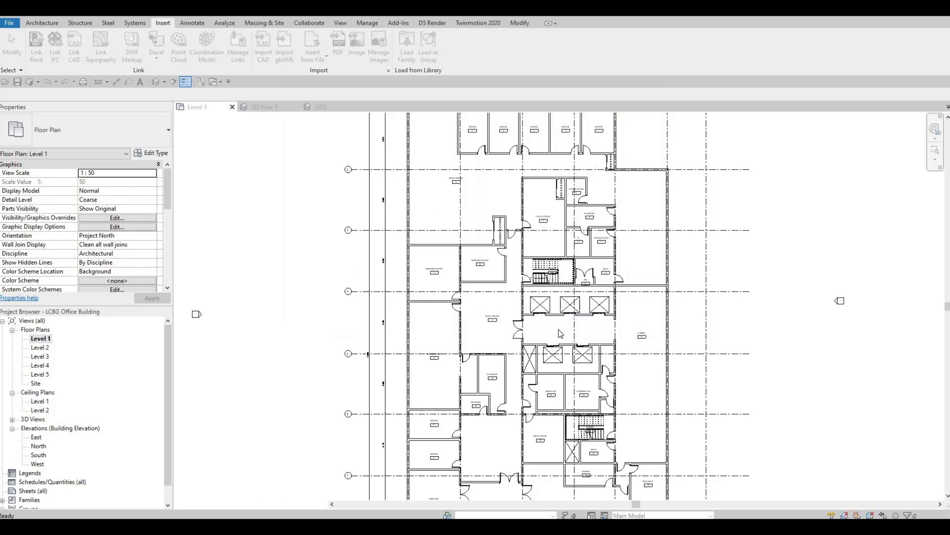
- Look over the Level 1 plan around the stairs, elevator core and washrooms to locate the MENS WR room
scroll(536, 335, "up", 5)
middle_click_drag(634, 220, 607, 336)
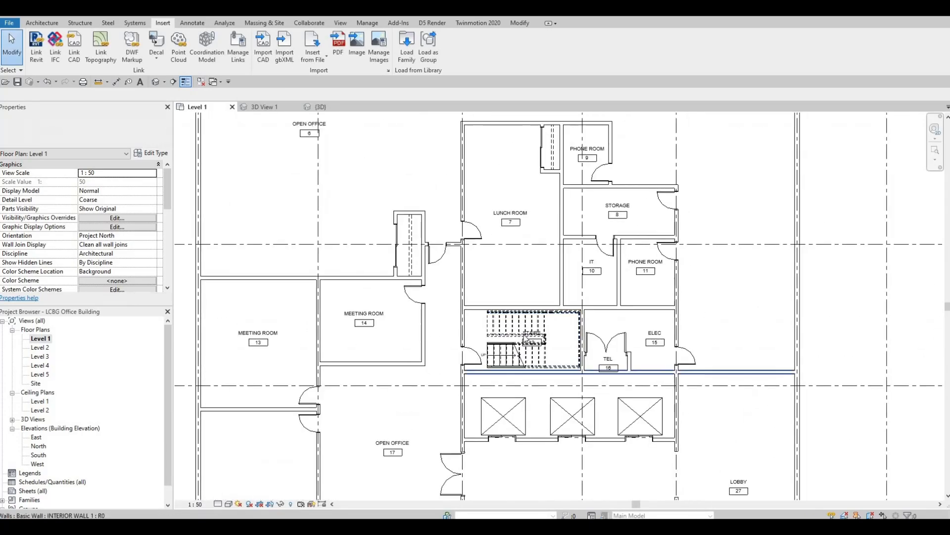
middle_click_drag(553, 360, 386, 258)
scroll(379, 247, "up", 3)
scroll(377, 243, "down", 1)
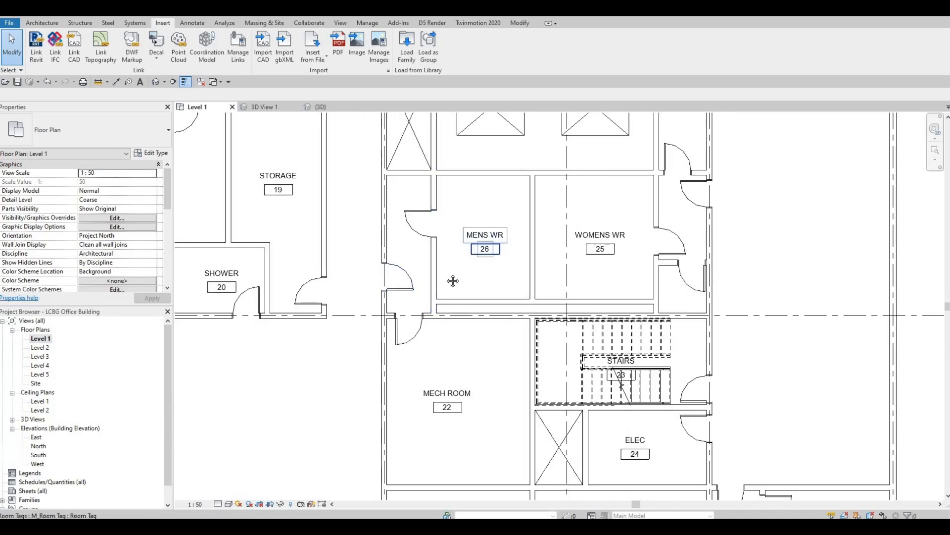
scroll(471, 242, "down", 2)
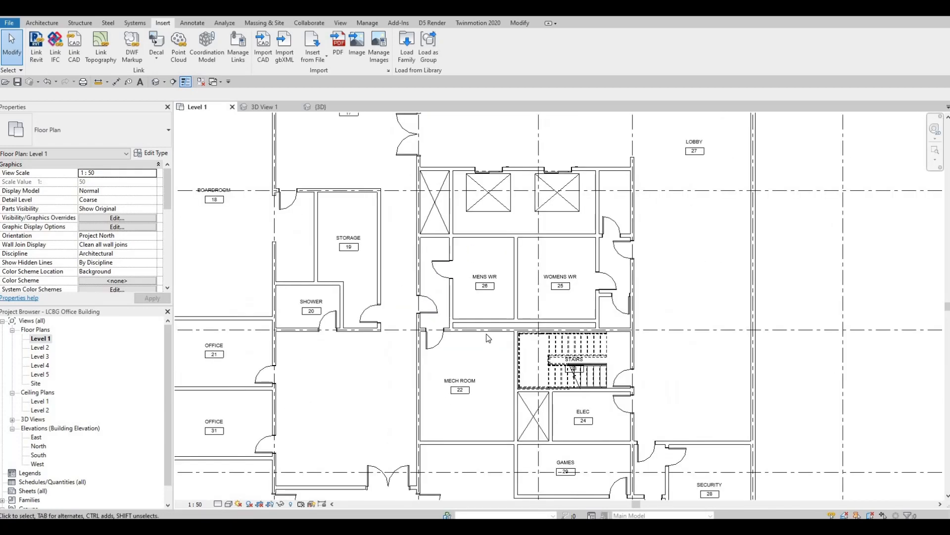
scroll(491, 325, "down", 3)
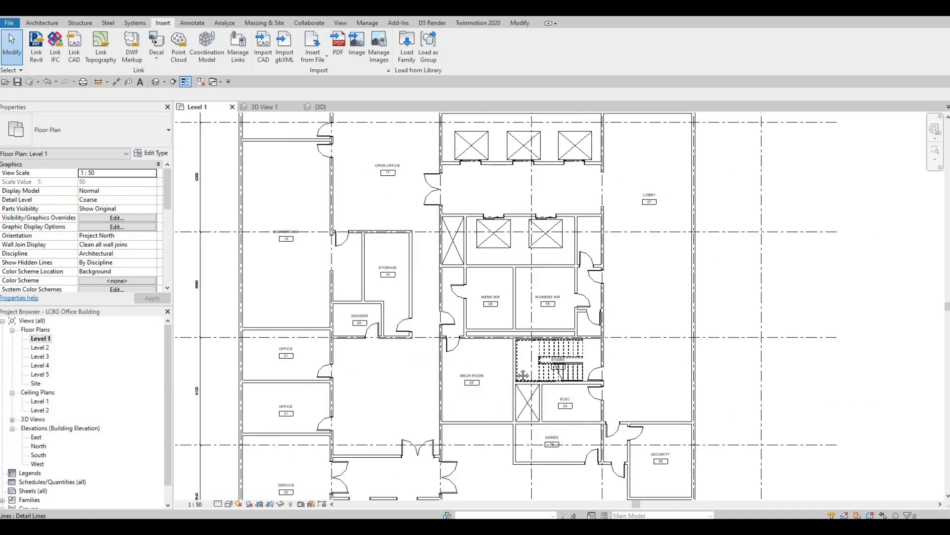
middle_click_drag(517, 302, 517, 354)
middle_click_drag(517, 269, 526, 411)
scroll(530, 236, "up", 1)
middle_click_drag(529, 238, 537, 362)
scroll(531, 298, "up", 1)
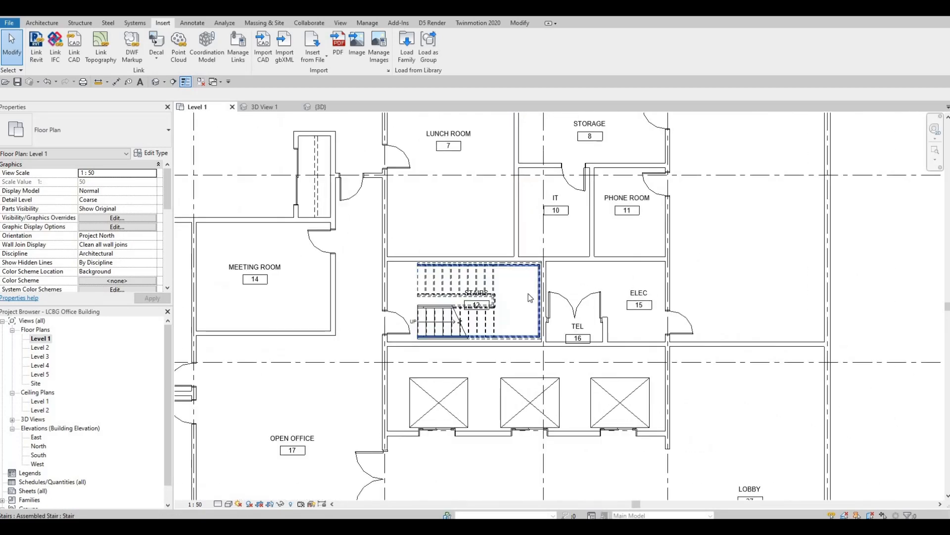
middle_click_drag(528, 410, 528, 269)
scroll(528, 270, "down", 1)
scroll(504, 213, "up", 1)
scroll(503, 214, "up", 1)
middle_click_drag(505, 342, 521, 227)
scroll(514, 297, "down", 3)
scroll(514, 357, "down", 1)
middle_click_drag(479, 371, 479, 295)
scroll(479, 296, "up", 2)
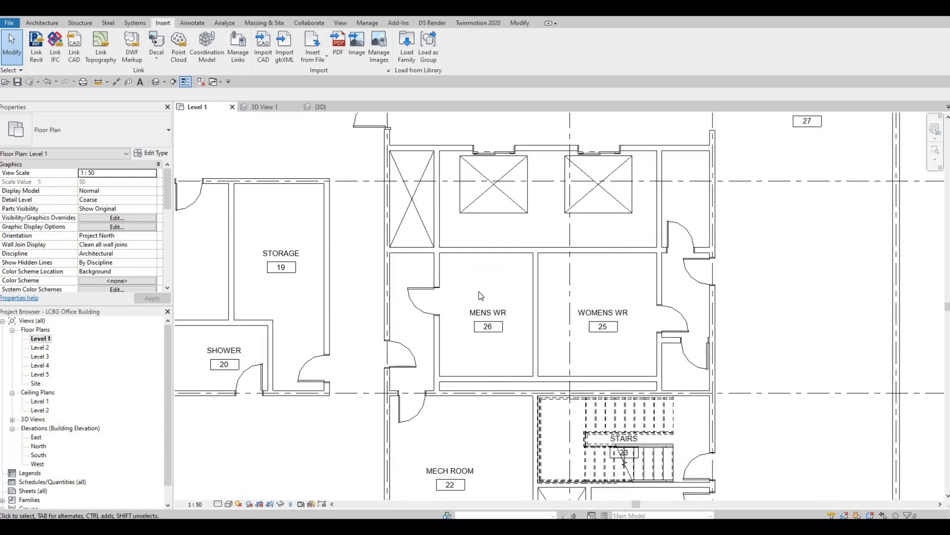
- Place four M_Urinal-2D components along the lower wall of MENS WR, starting at the left corner, about 400 mm apart
key("c")
key("m")
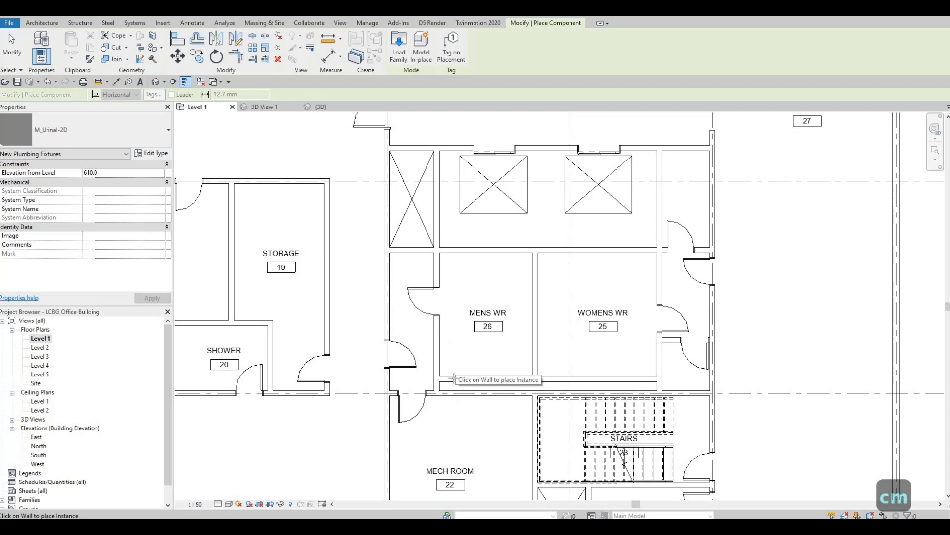
scroll(454, 378, "up", 1)
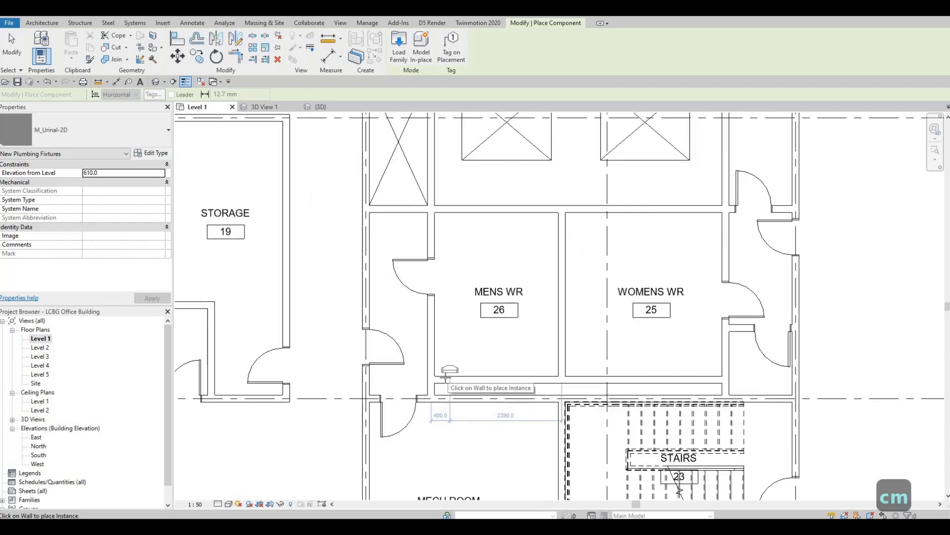
scroll(445, 378, "up", 1)
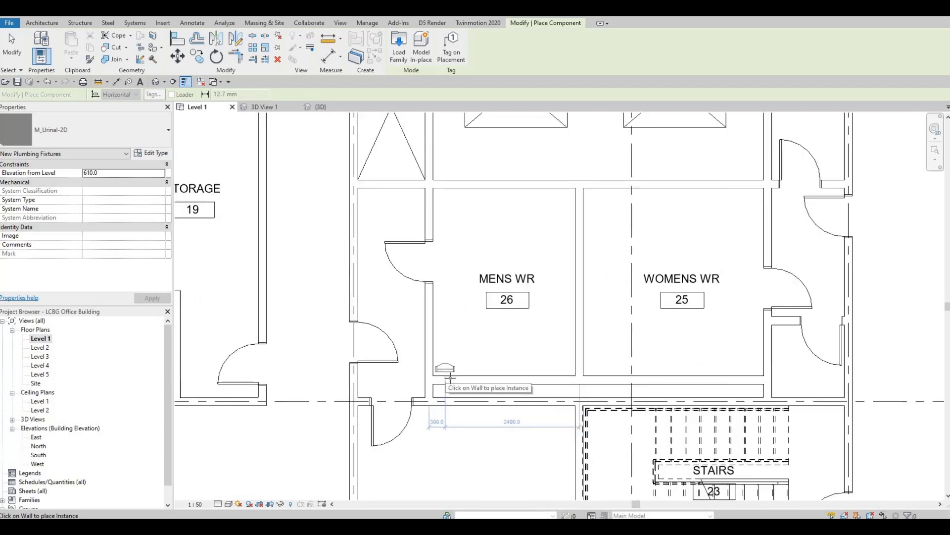
left_click(451, 379)
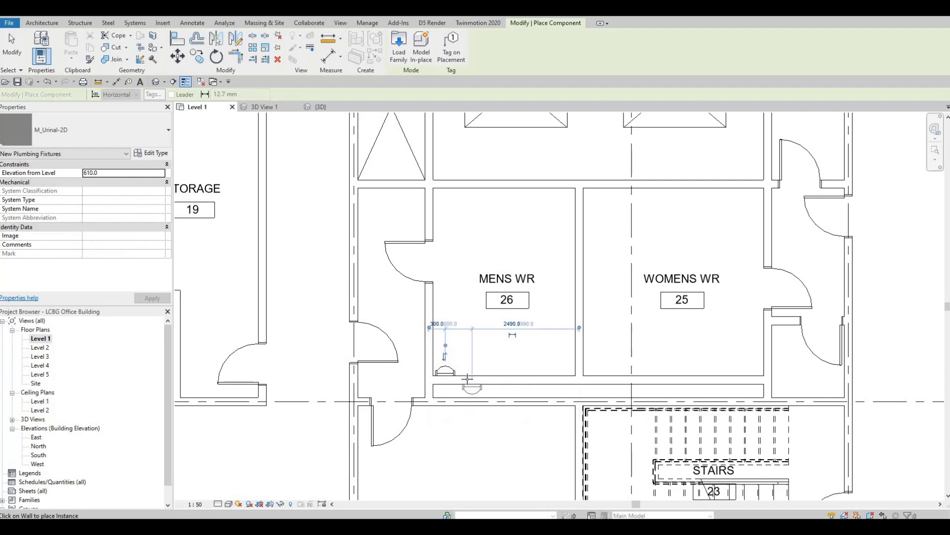
left_click(468, 378)
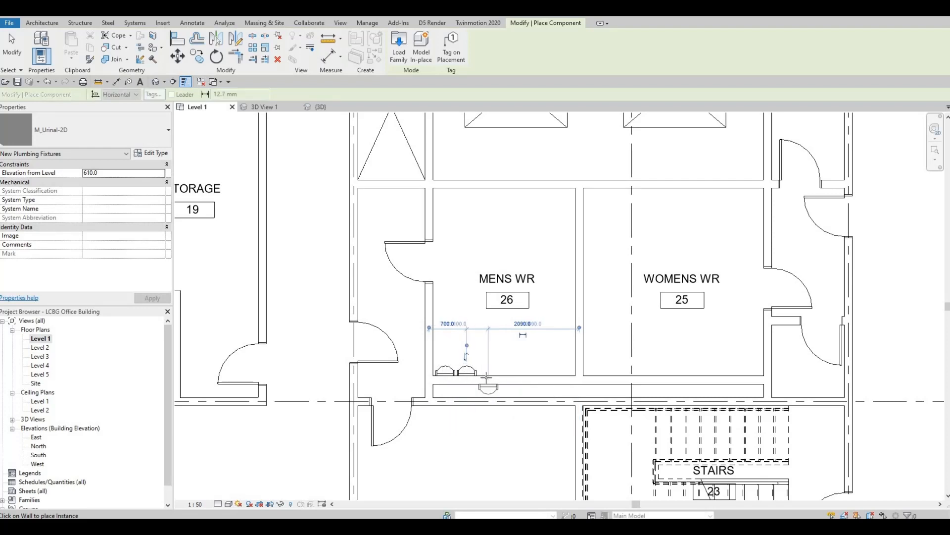
left_click(499, 377)
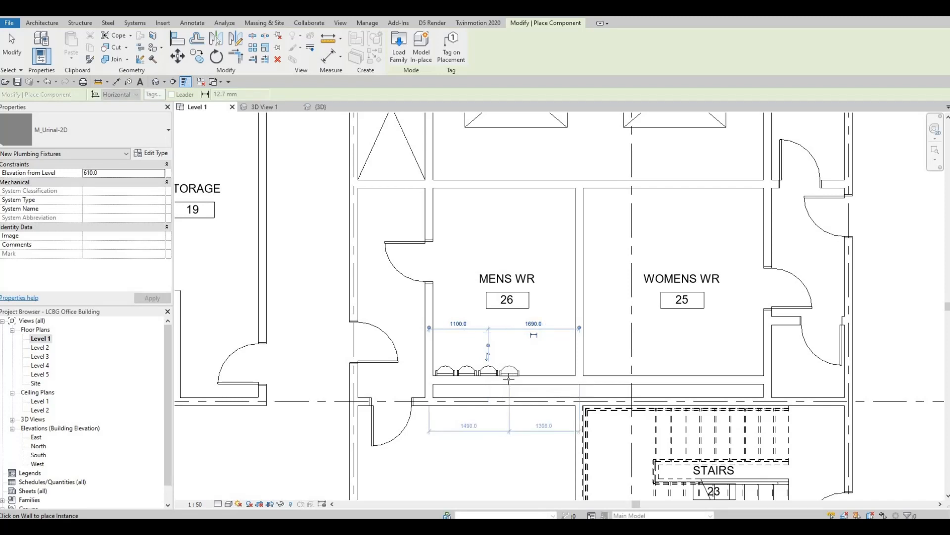
key("Escape")
key("Escape")
scroll(515, 365, "down", 1)
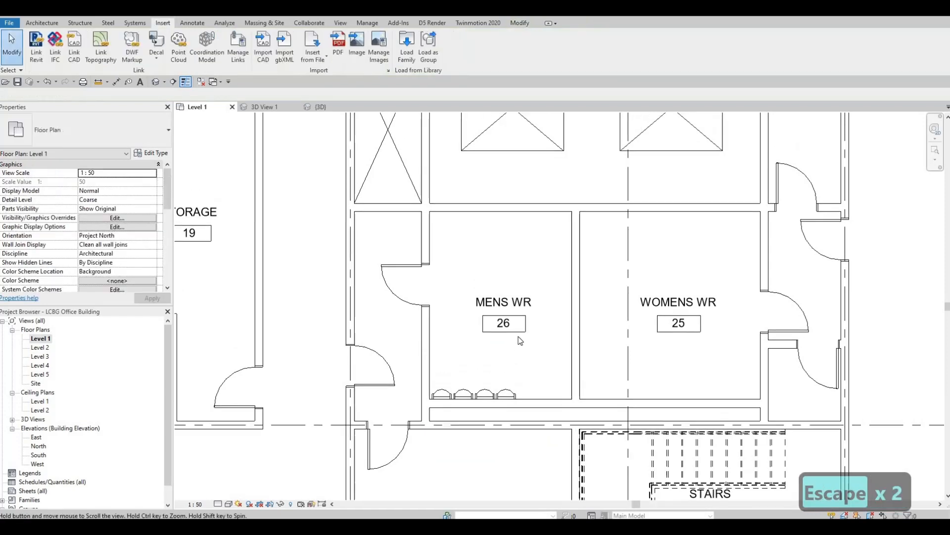
- Copy the rightmost urinal three times along the same MENS WR wall, using its midpoint as the base point and multiple copies
scroll(484, 375, "up", 2)
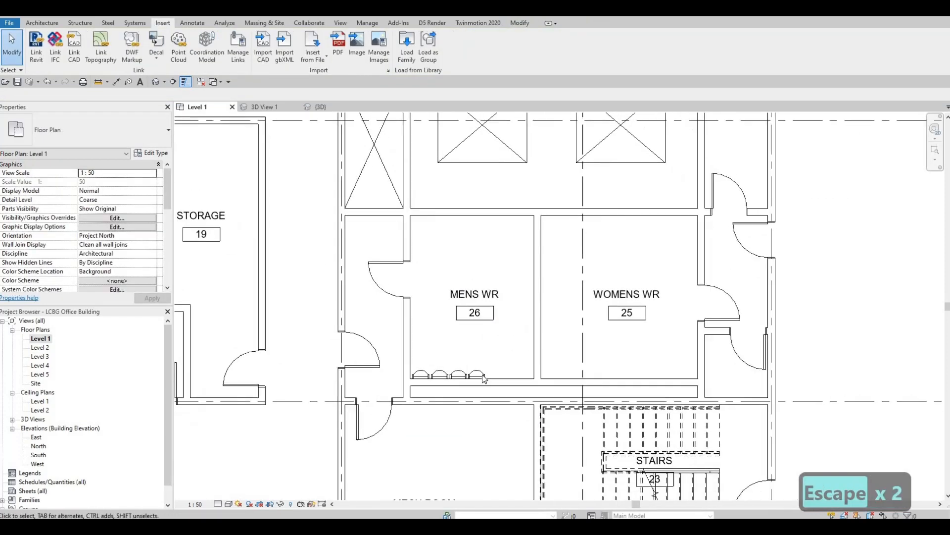
left_click(442, 381)
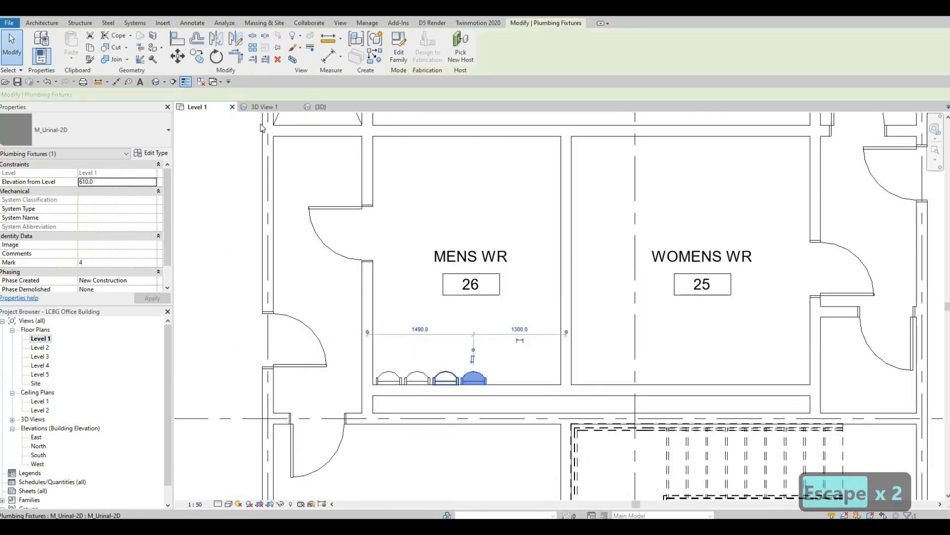
left_click(201, 59)
scroll(470, 387, "up", 2)
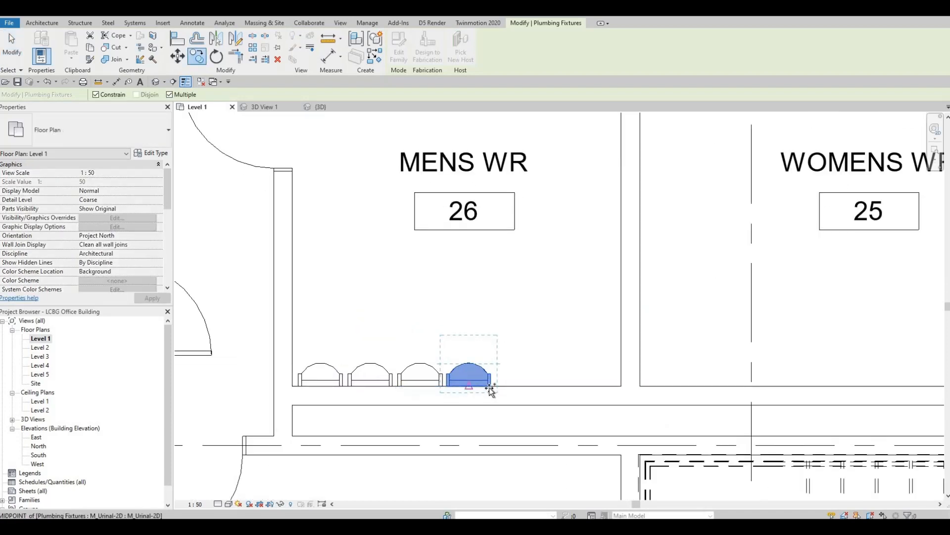
left_click(470, 387)
left_click(523, 389)
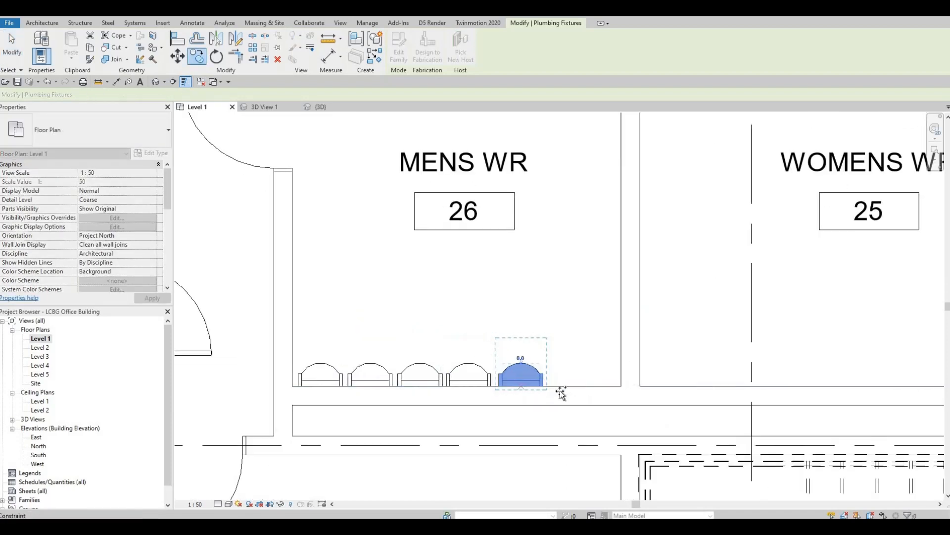
left_click(567, 388)
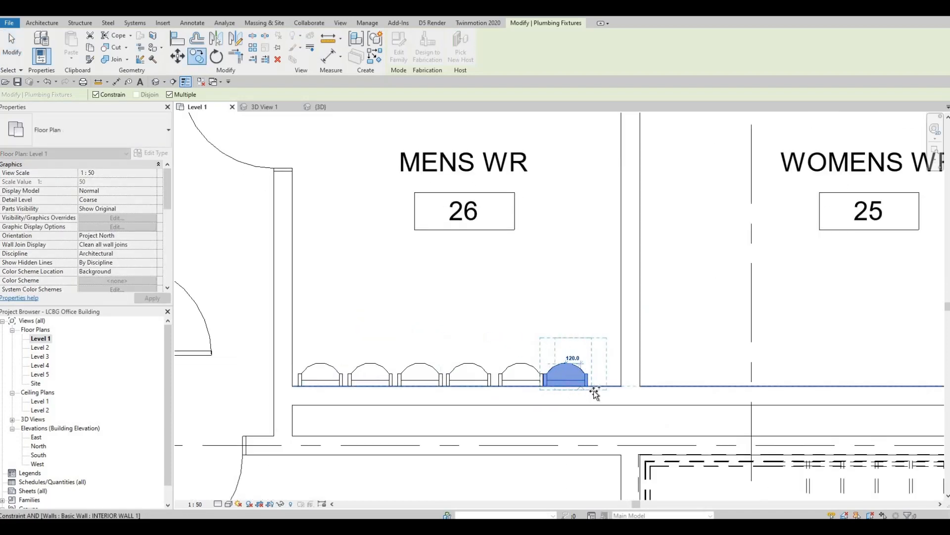
left_click(602, 389)
key("Escape")
key("Escape")
key("Escape")
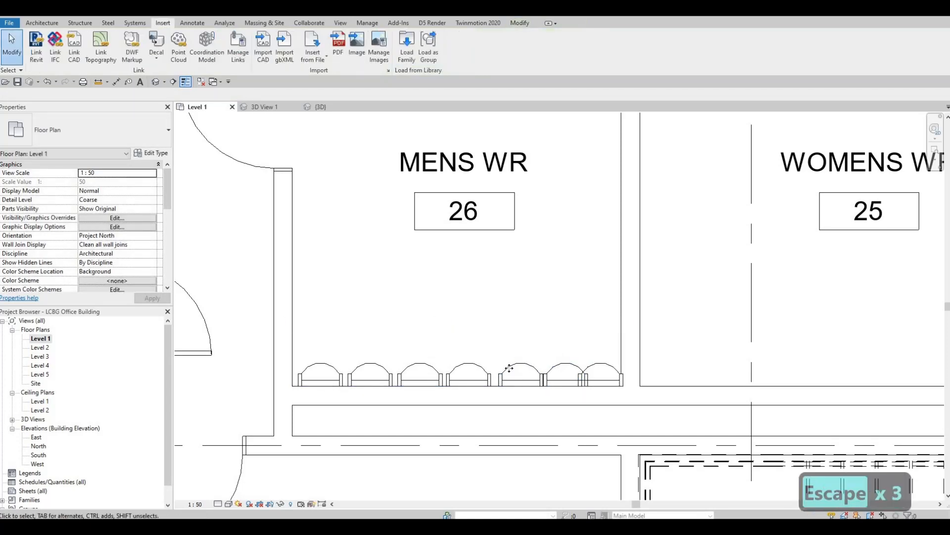
- Nudge the fifth and sixth urinals left, to about 1865 mm and 2225 mm from the left wall of MENS WR
left_click(509, 368)
key("Left")
key("Left")
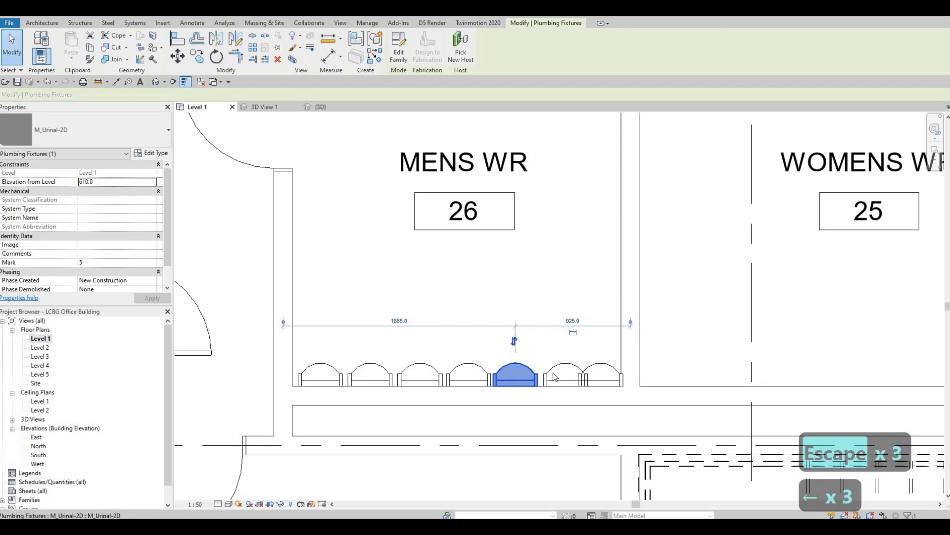
left_click(555, 376)
key("Left")
key("Left")
key("Left")
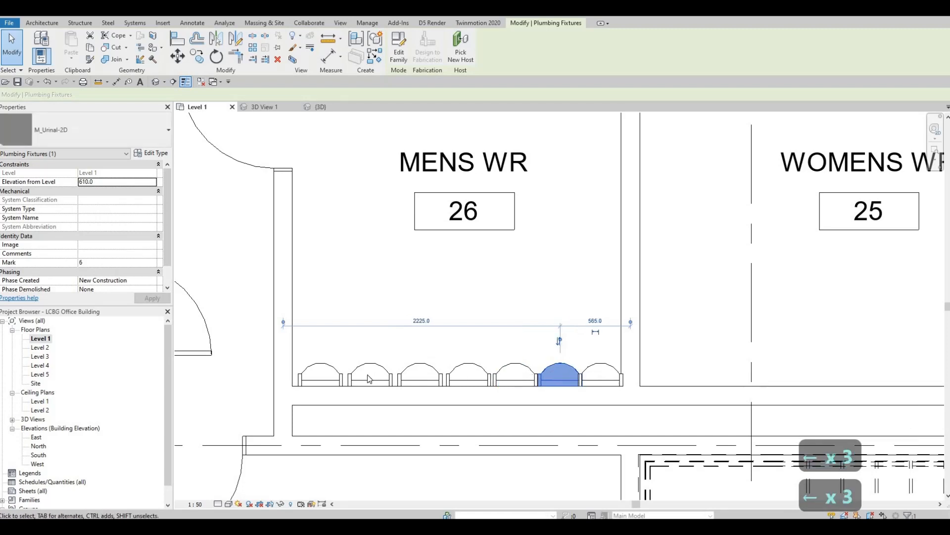
- Nudge the second urinal slightly left and the first one to about 270 mm from the left wall of MENS WR
left_click(362, 374)
key("Left")
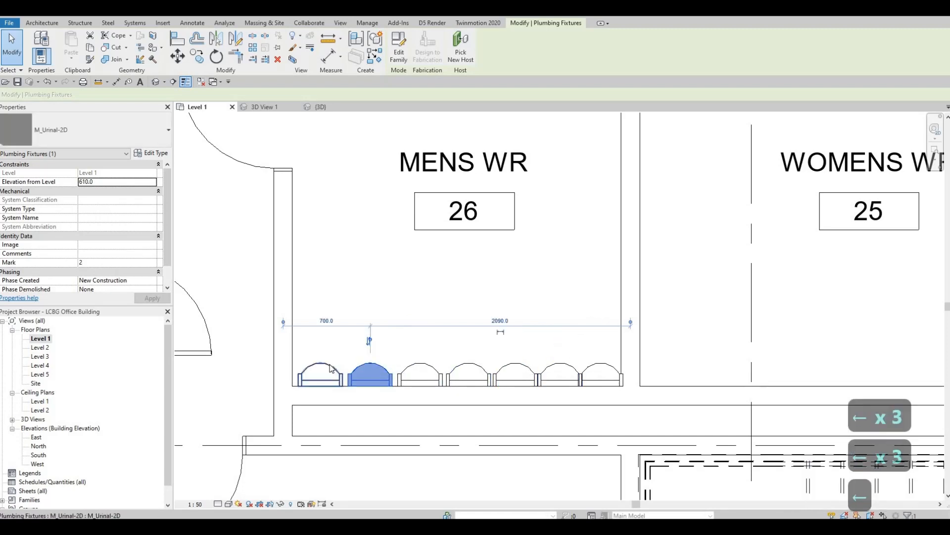
left_click(335, 365)
key("Left")
key("Left")
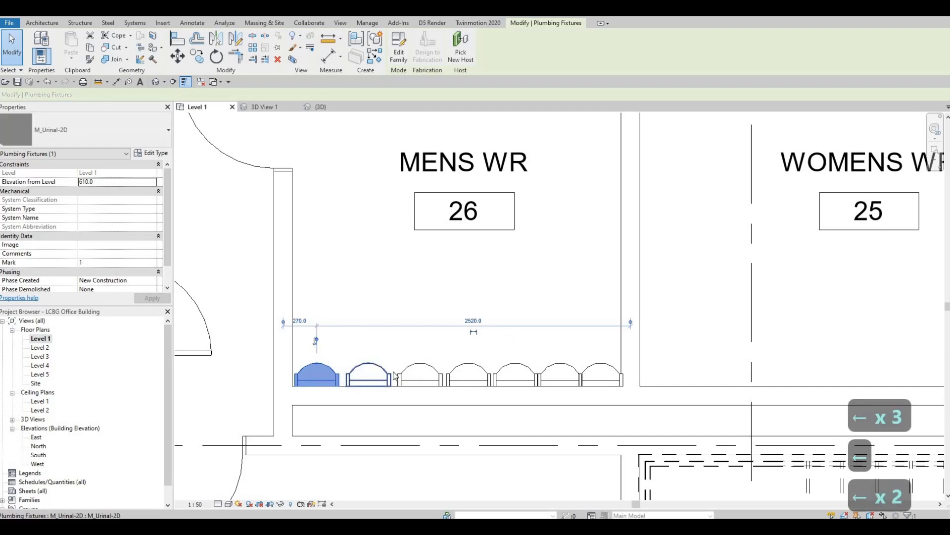
- Nudge the second and third urinals left along the lower wall of MENS WR to even out their gaps
left_click(396, 374)
key("Left")
key("Left")
left_click(414, 369)
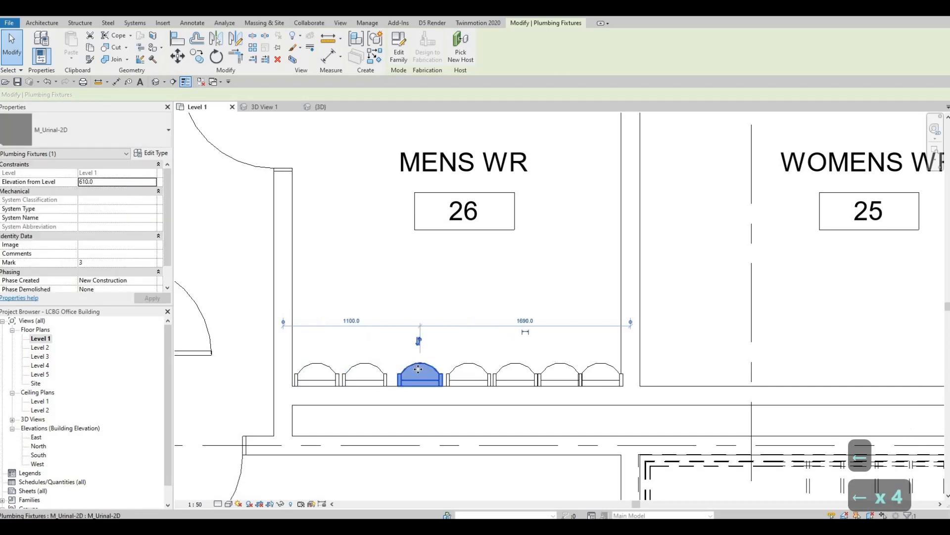
key("Left")
key("Left")
key("Left")
key("Left")
- Nudge the fourth, fifth and sixth urinals left, bringing the sixth to about 2195 mm from the left wall of MENS WR
left_click(465, 377)
key("Left")
key("Left")
key("Left")
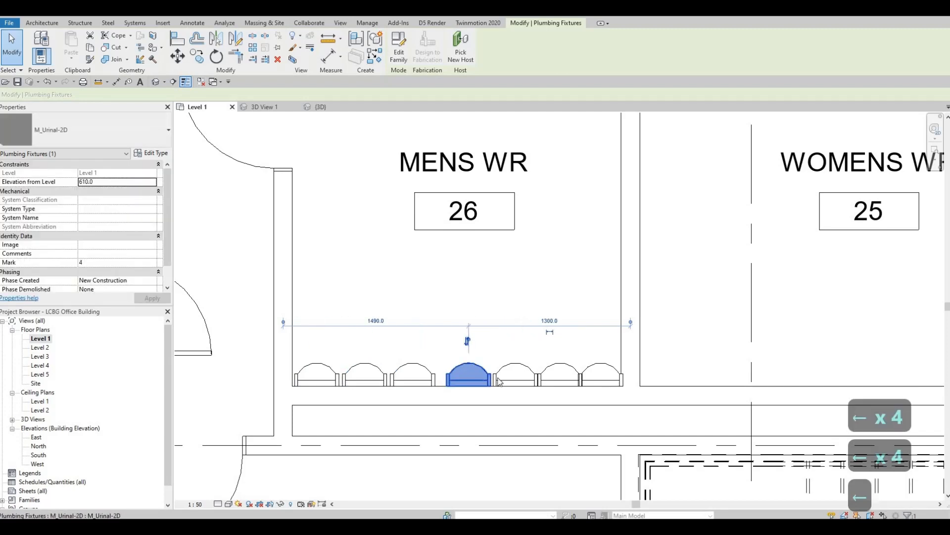
left_click(514, 373)
left_click(514, 373)
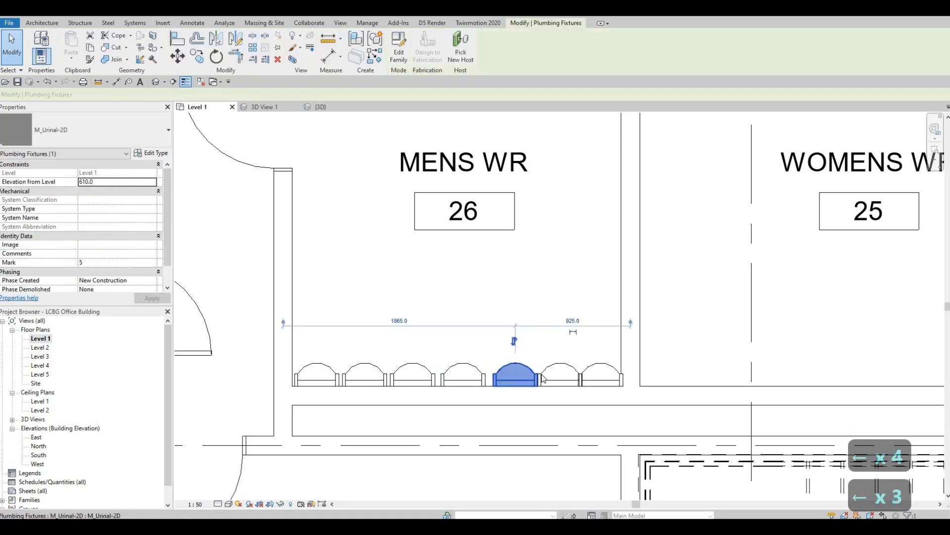
key("Left")
key("Left")
left_click(554, 377)
key("Left")
key("Left")
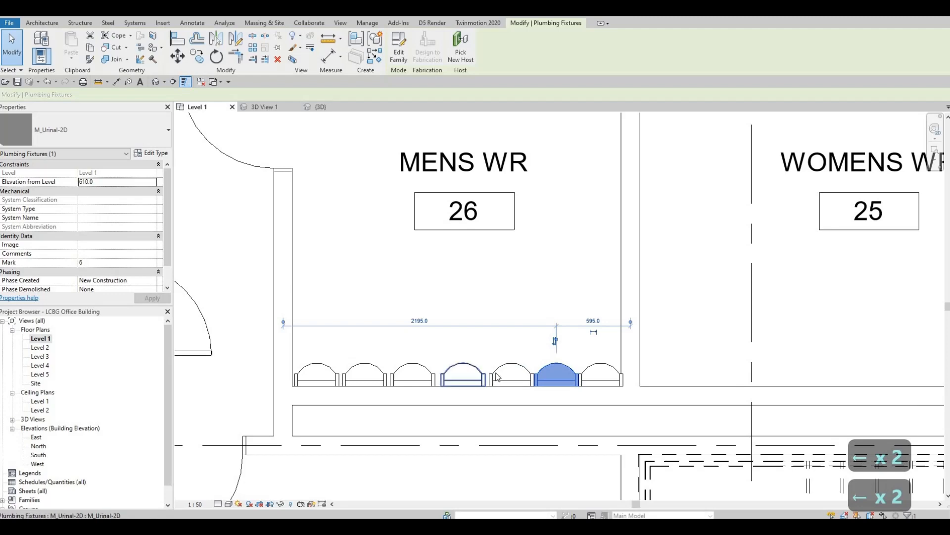
- Nudge the fourth to seventh urinals further left, with the fifth at about 1805 mm and the seventh at about 2535 mm from the left wall
left_click(463, 376)
key("Left")
key("Left")
left_click(518, 377)
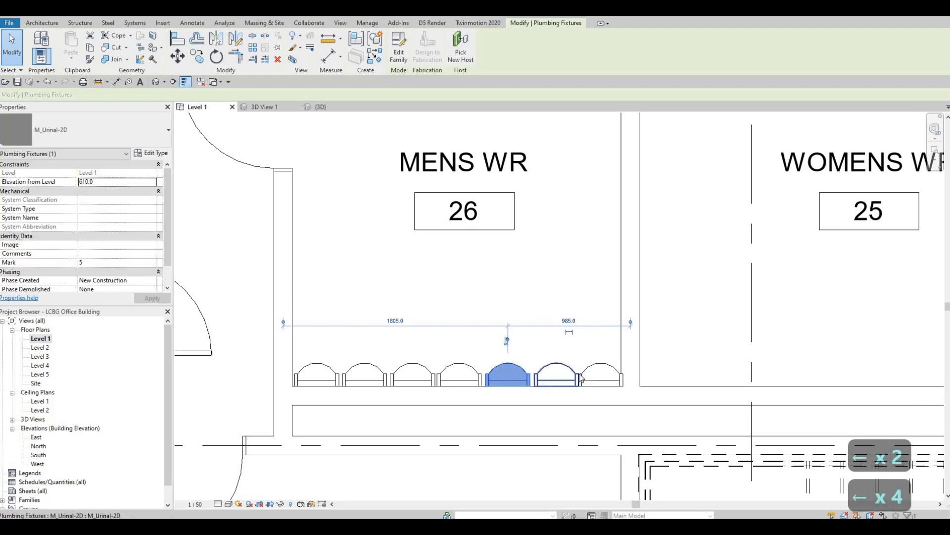
left_click(557, 376)
key("Left")
key("Left")
key("Left")
key("Left")
key("Left")
key("Left")
key("Left")
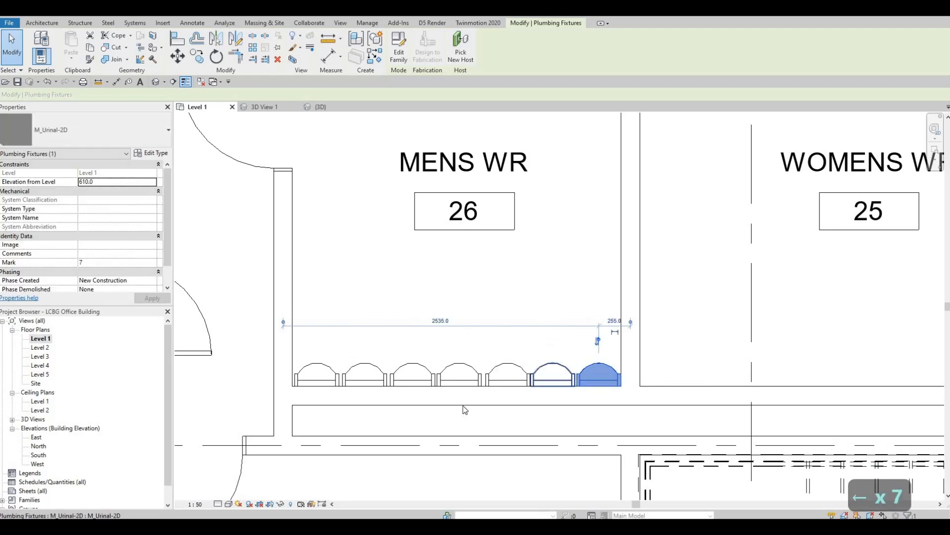
- Nudge the fifth urinal slightly left to even out the gaps beside it, and clear the selection
scroll(544, 386, "down", 2)
key("Escape")
key("Escape")
left_click(530, 391)
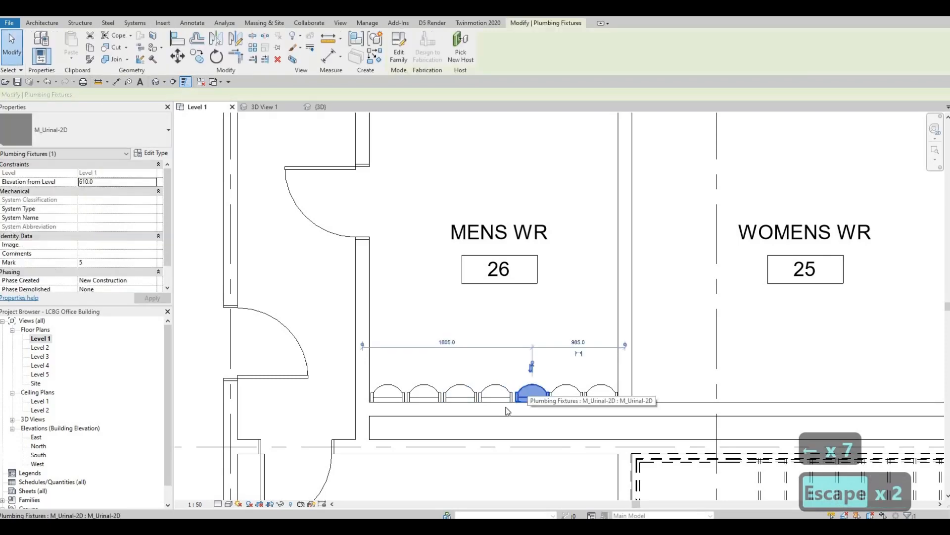
key("Left")
scroll(488, 415, "up", 1)
key("Escape")
key("Escape")
scroll(489, 413, "up", 2)
scroll(488, 417, "down", 3)
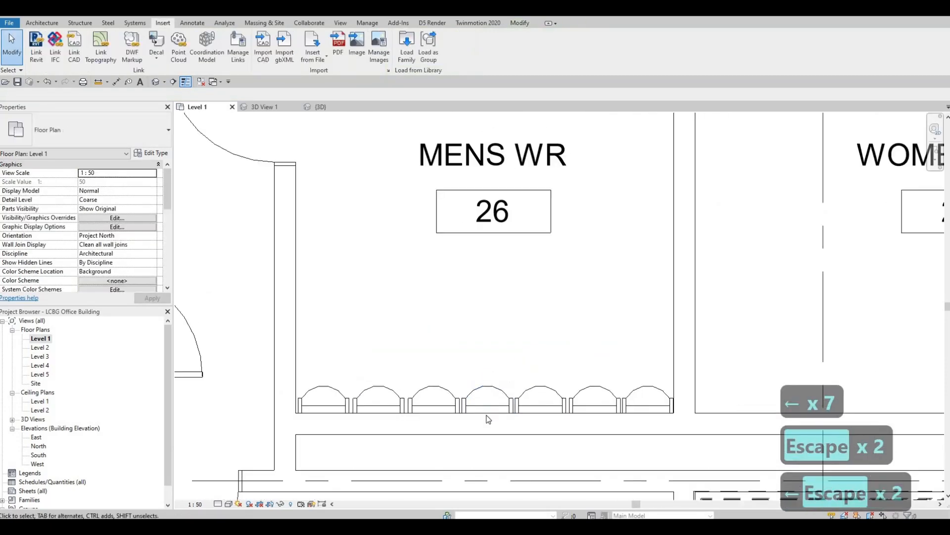
- Browse the family library from the Urinals folder back to Fixtures and open its Water Closets folder
middle_click_drag(465, 415, 458, 446)
scroll(465, 251, "down", 3)
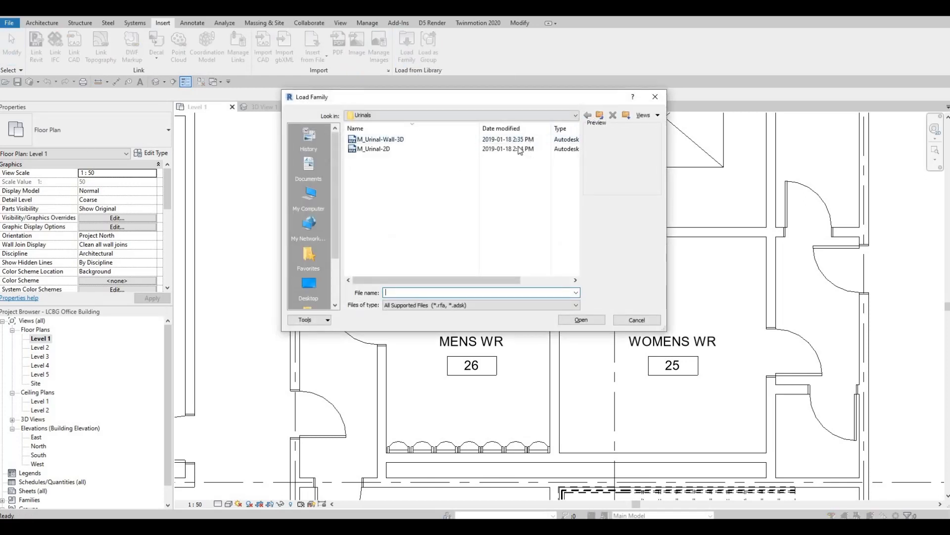
left_click(518, 115)
scroll(436, 153, "up", 1)
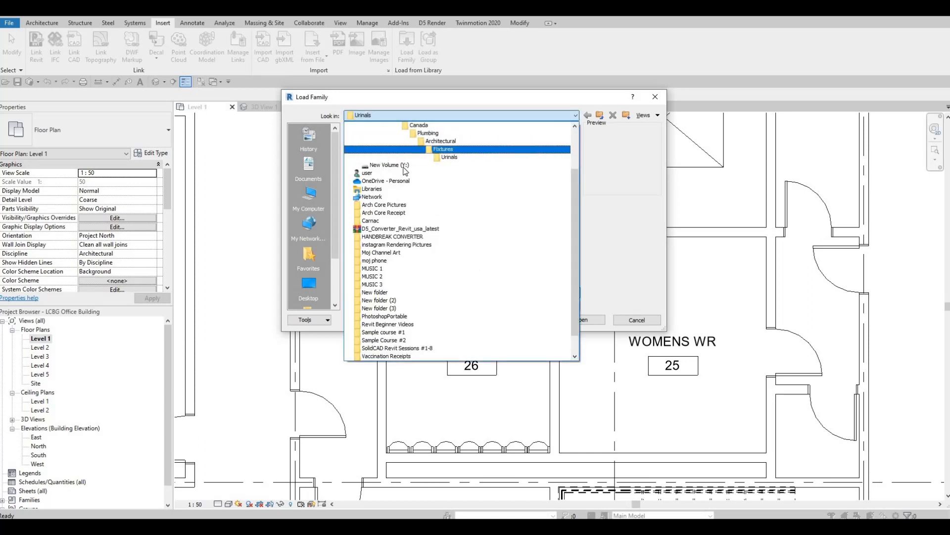
left_click(396, 149)
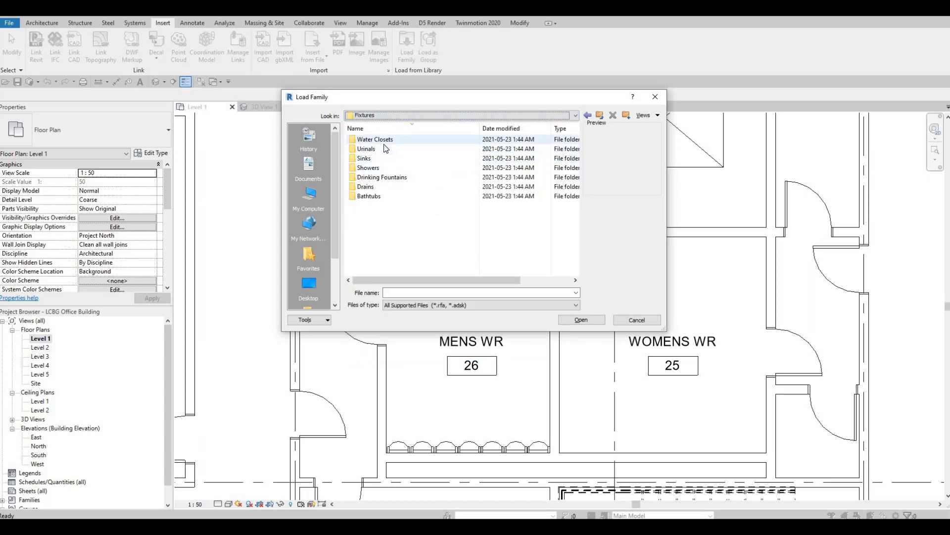
left_click(383, 140)
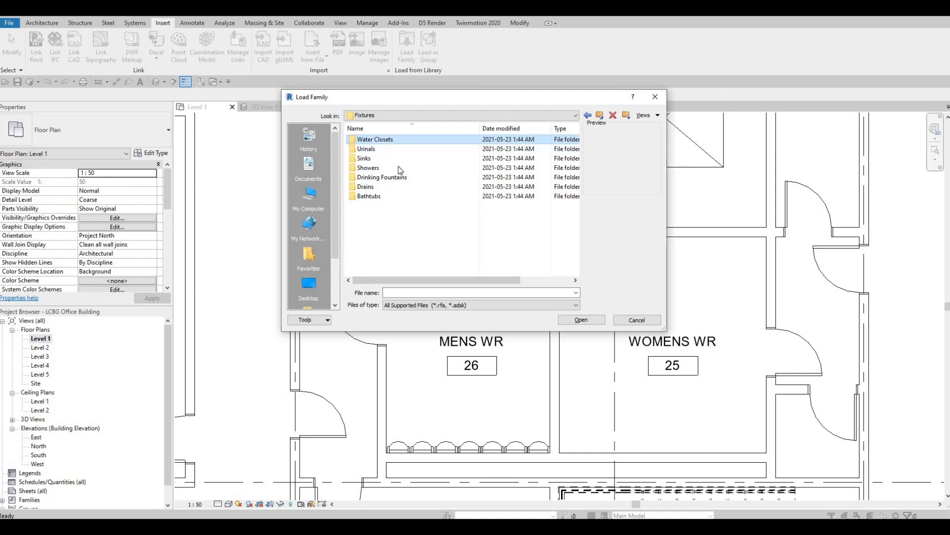
left_click(376, 139)
key("Escape")
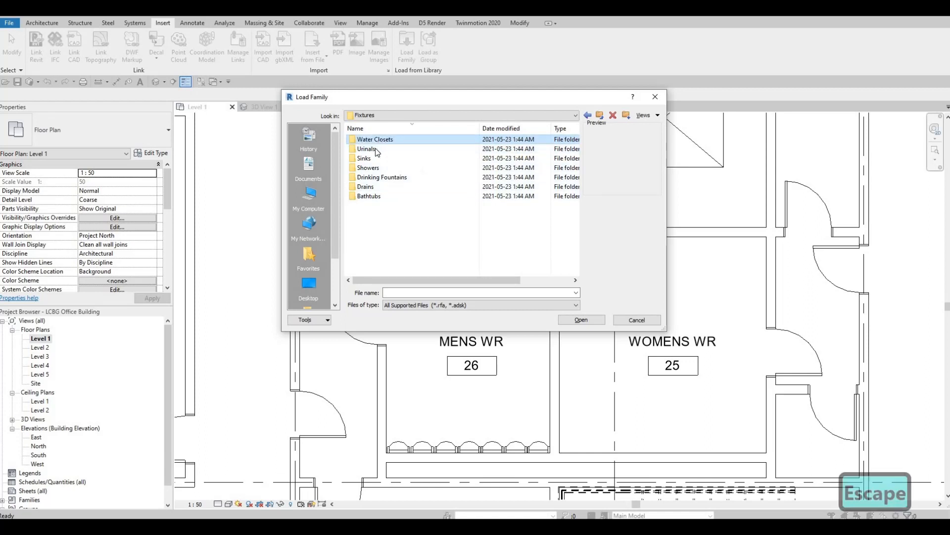
double_click(376, 141)
- Preview the 2D toilet families and load M_Toilet-Domestic-2D into the project
left_click(385, 149)
left_click(381, 168)
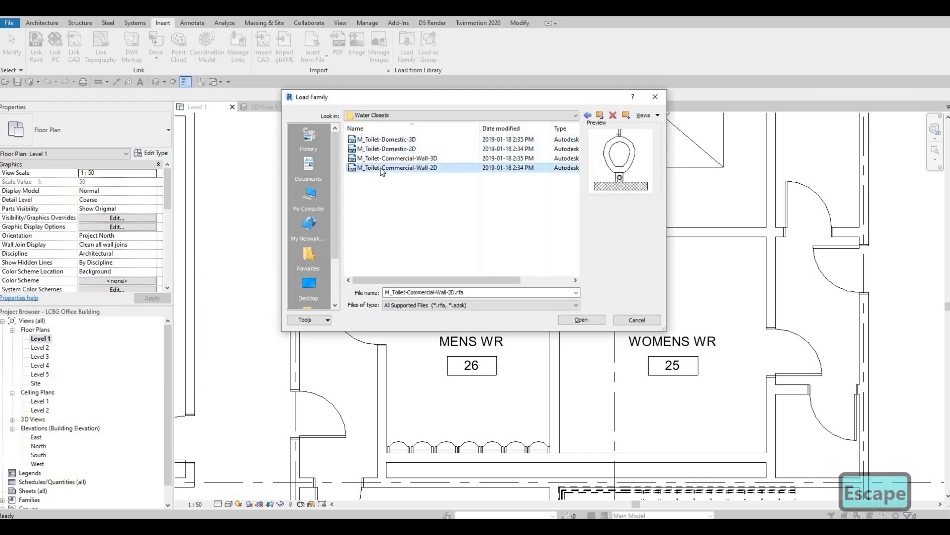
left_click(385, 151)
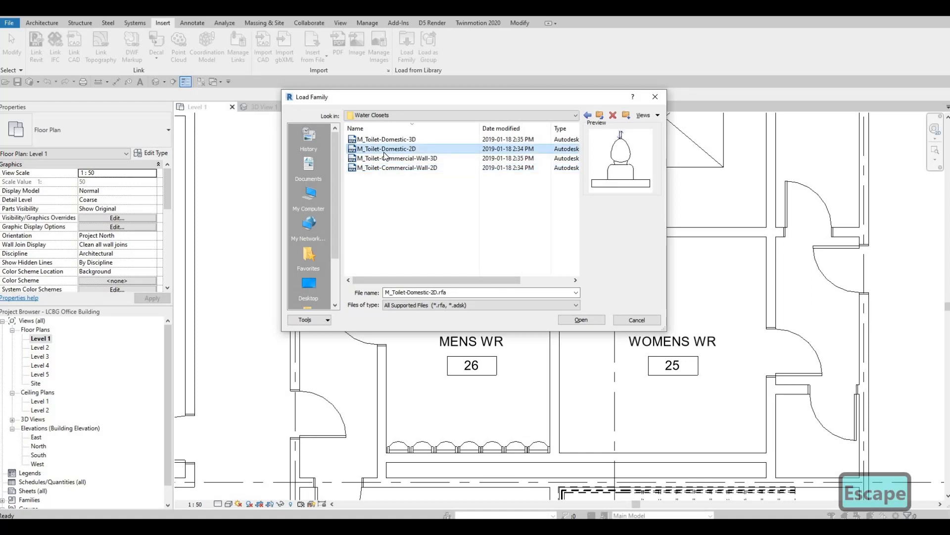
left_click(386, 149)
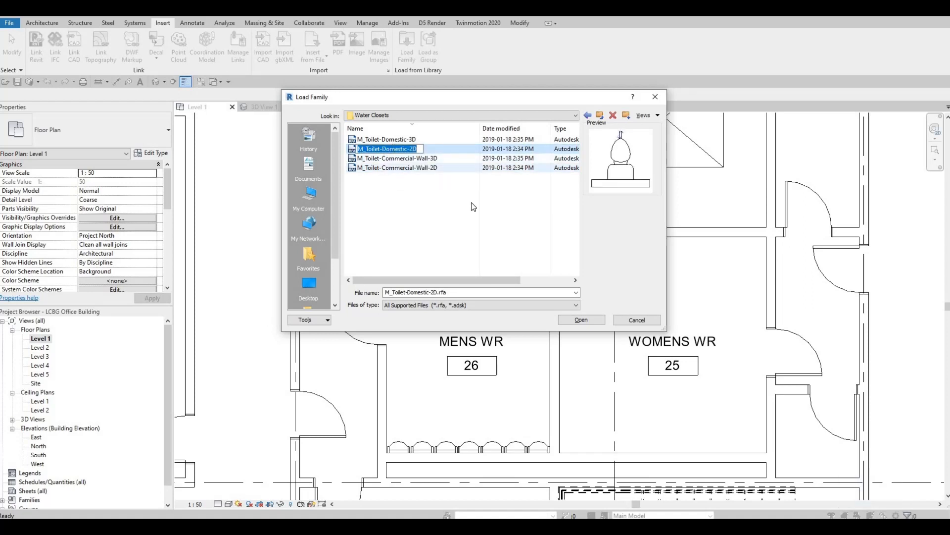
key("Escape")
left_click(572, 323)
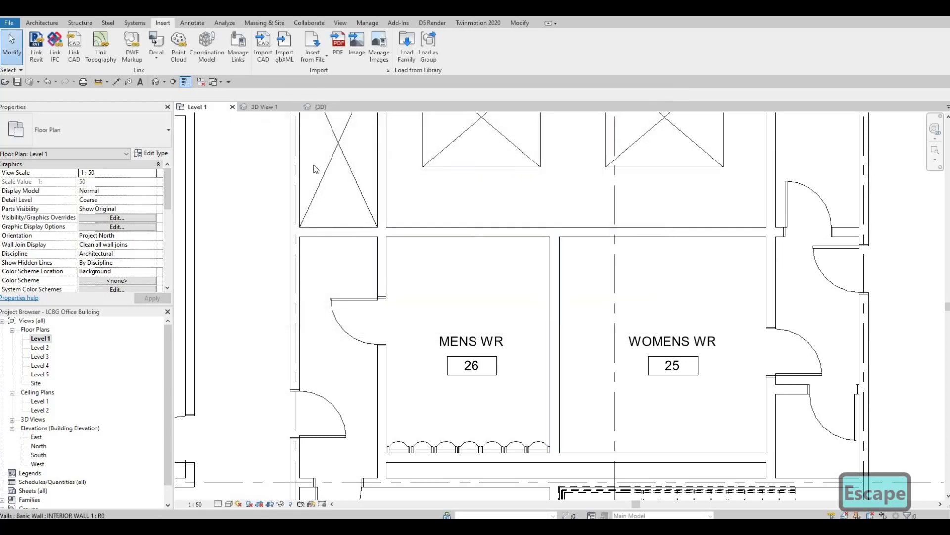
- Place three M_Toilet-Domestic-2D components on the right wall of MENS WR, about 600, 1300 and 2140 mm from the upper wall
key("c")
key("m")
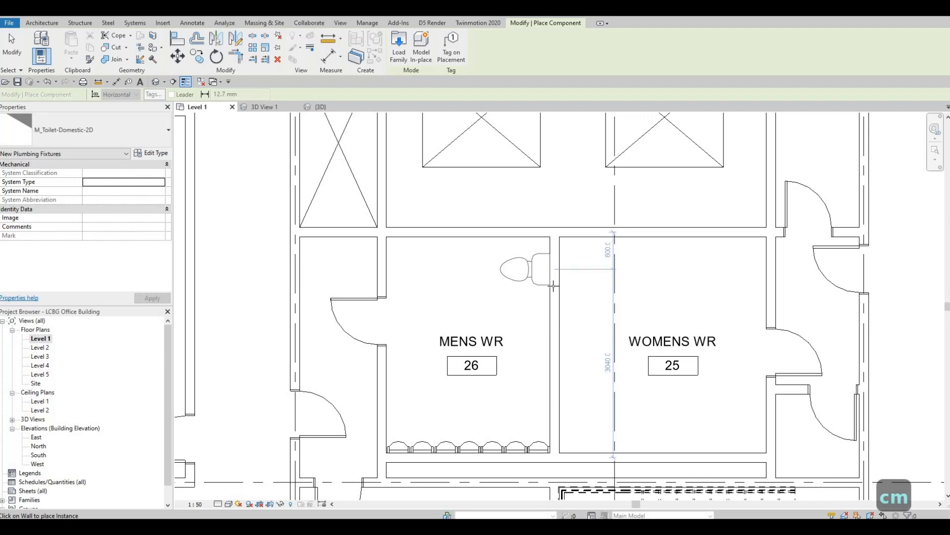
left_click(554, 286)
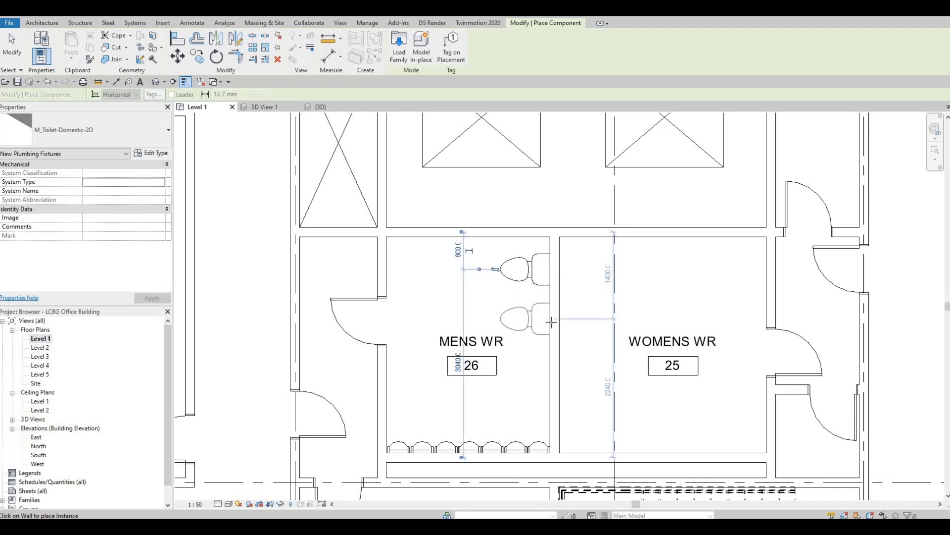
left_click(551, 355)
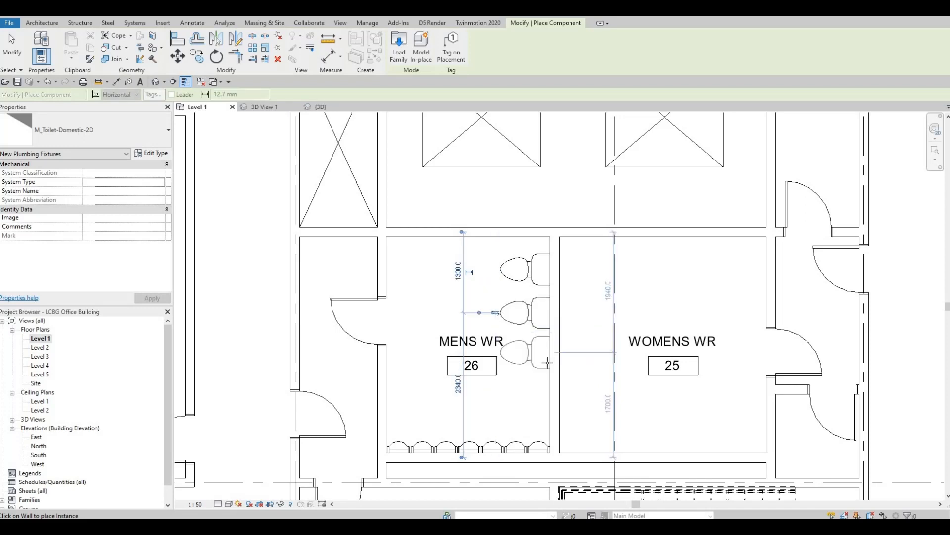
key("Escape")
key("Escape")
- Nudge the middle MENS WR toilet down to about 1340 mm from the upper wall
left_click(533, 318)
key("Down")
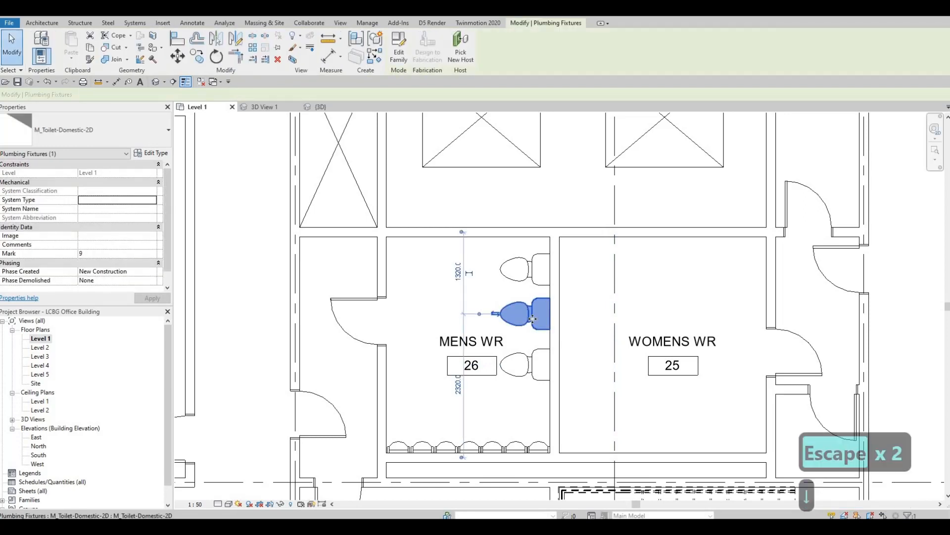
key("Down")
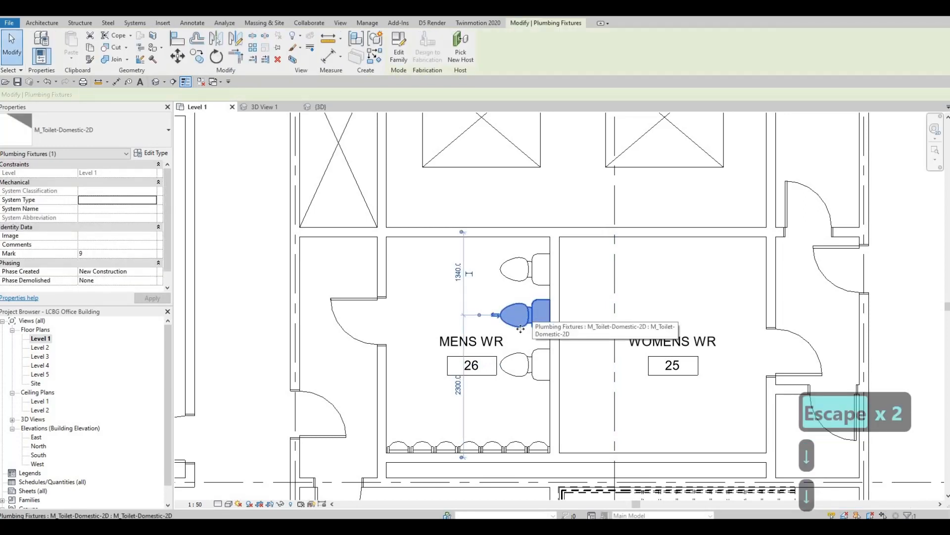
middle_click_drag(542, 335, 550, 298)
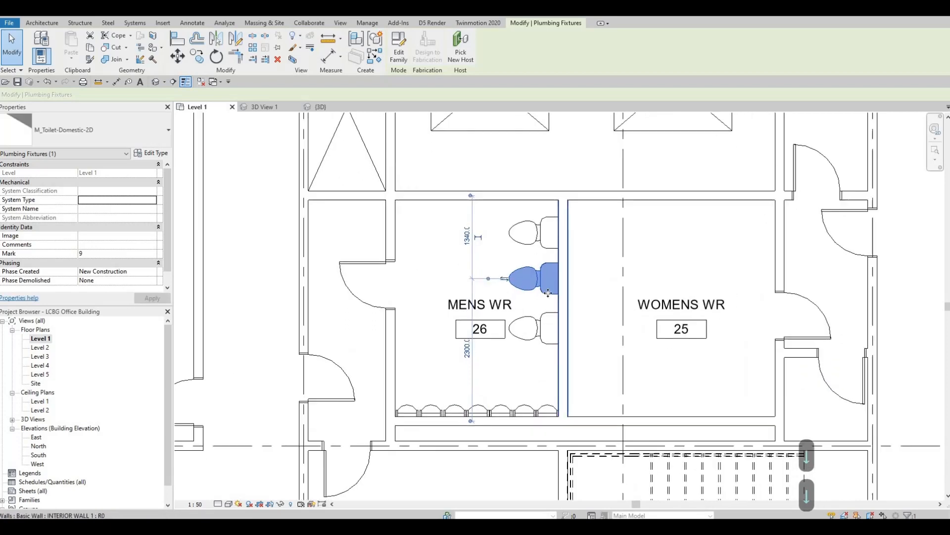
scroll(558, 310, "down", 1)
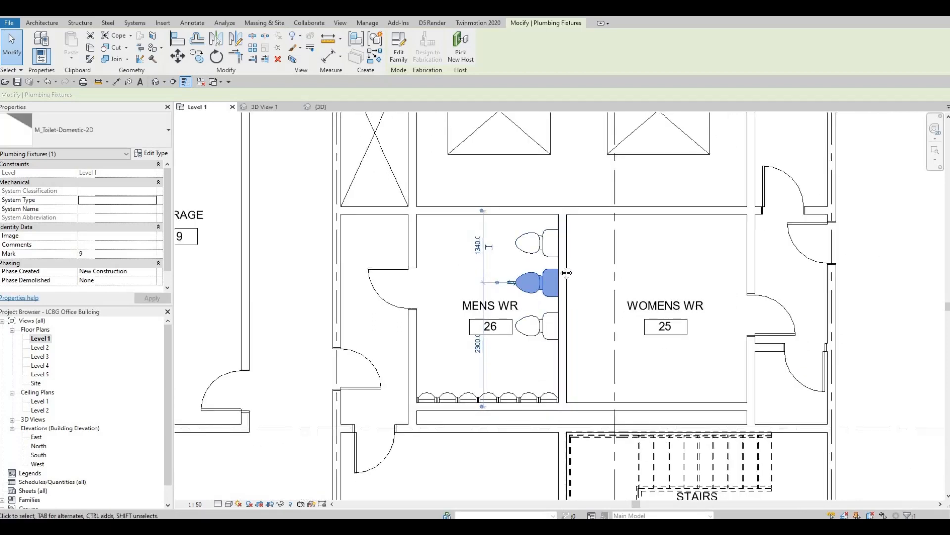
middle_click_drag(538, 249, 534, 261)
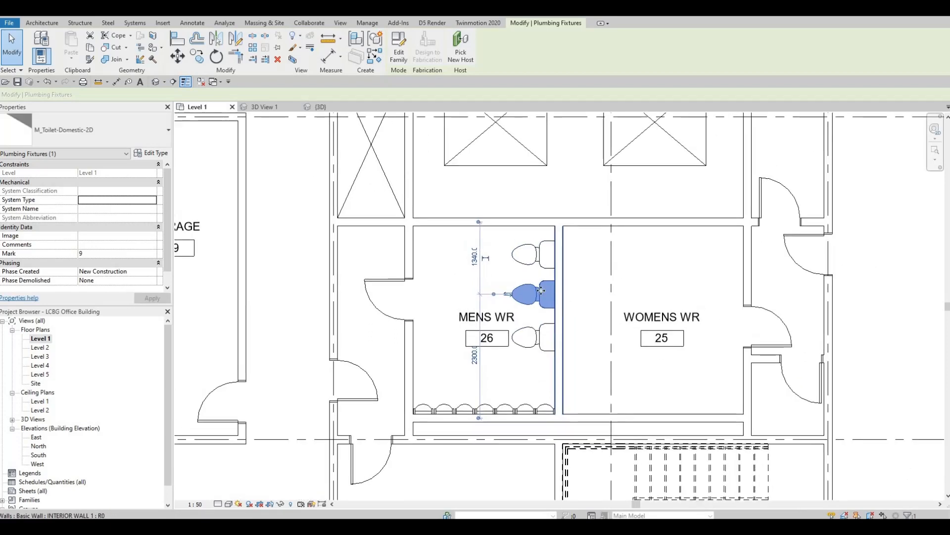
left_click(534, 261)
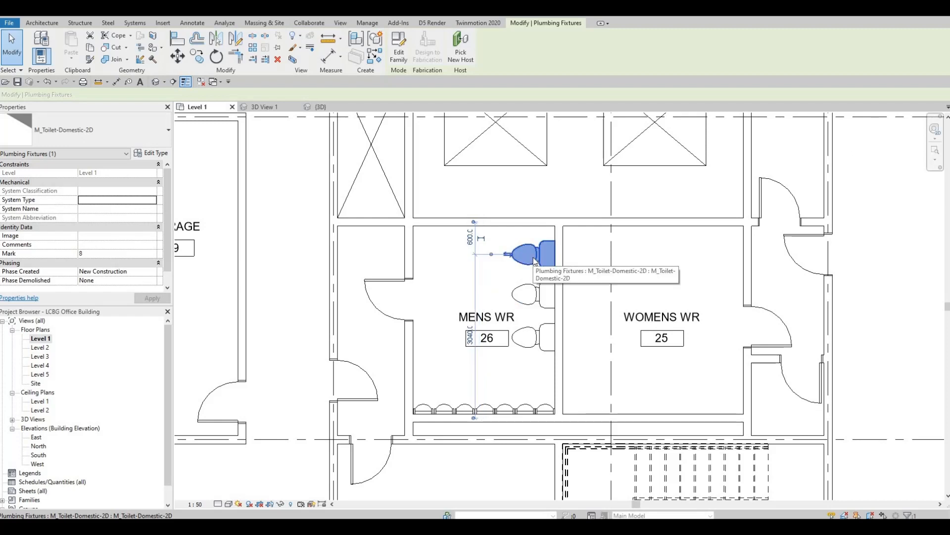
key("c")
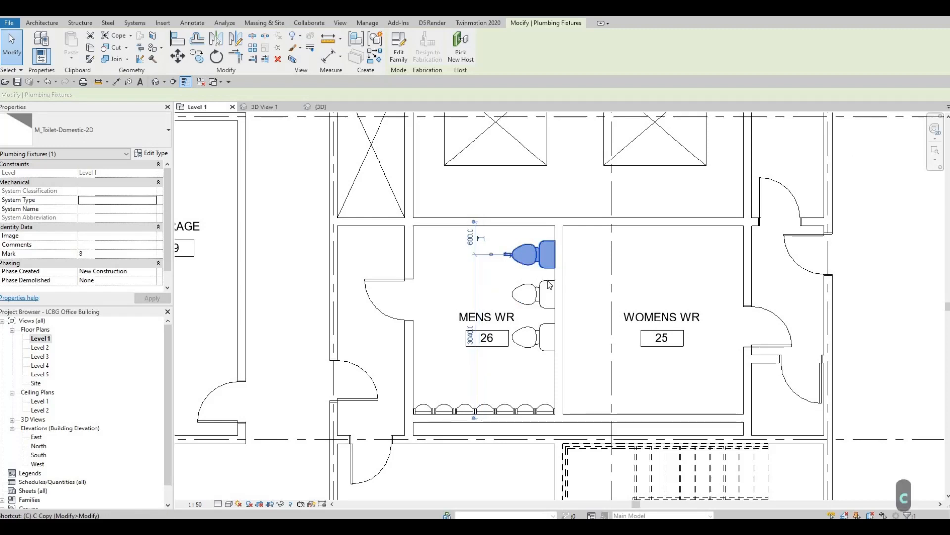
key("Escape")
key("Escape")
- Using Create Similar, place four toilets on the left wall of WOMENS WR, about 600, 1340, 2140 and 3000 mm from the upper wall
left_click(541, 255)
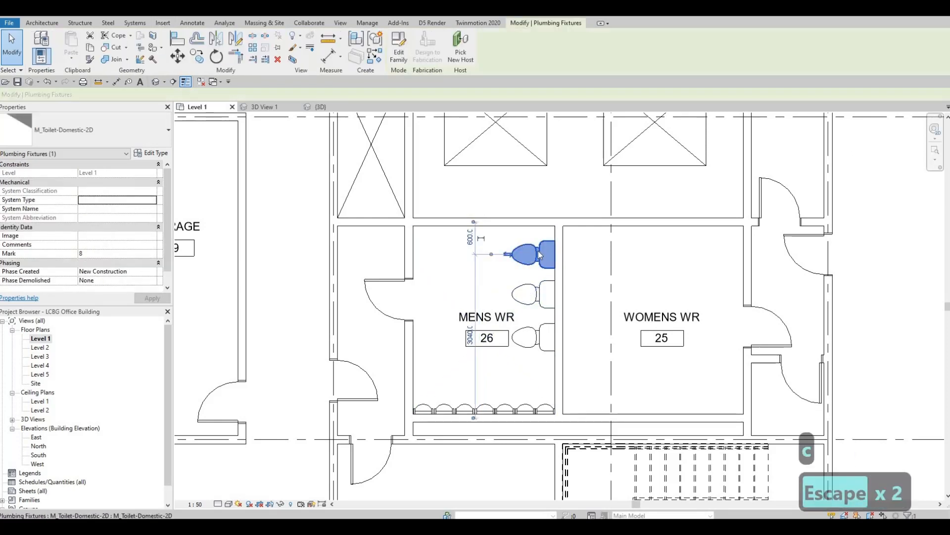
key("s")
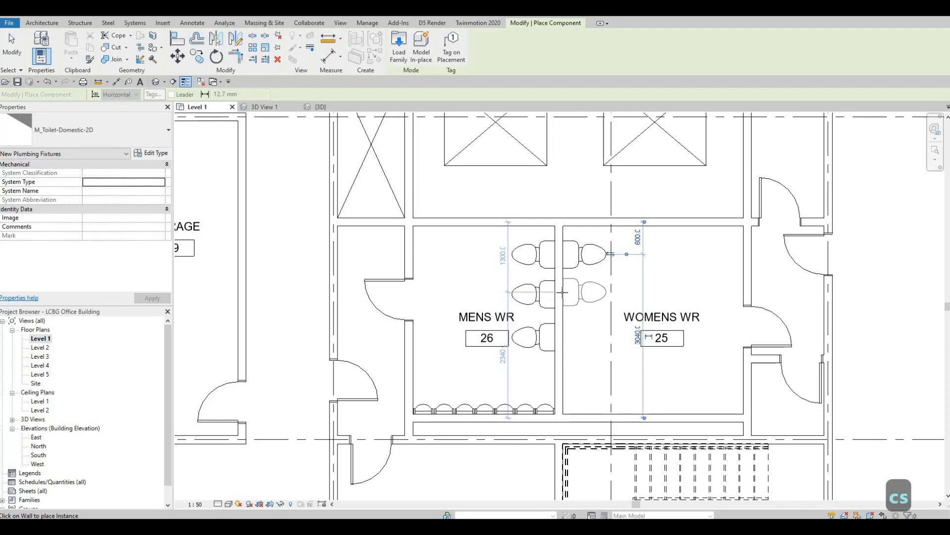
scroll(562, 294, "up", 2)
left_click(561, 305)
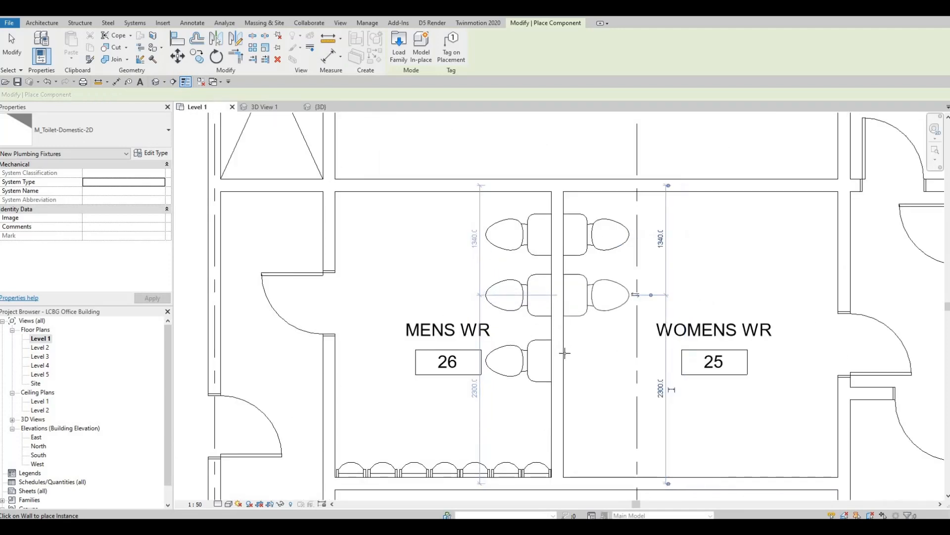
left_click(570, 395)
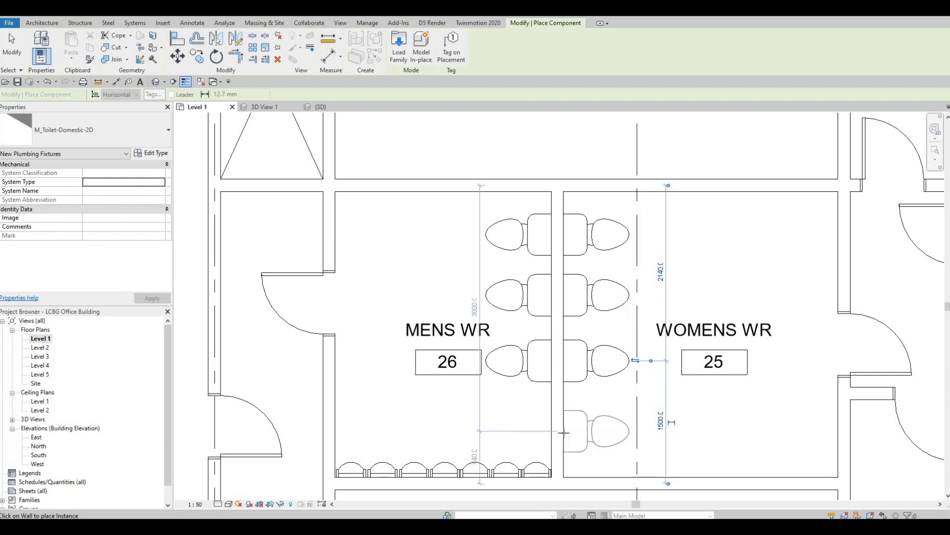
key("Escape")
key("Escape")
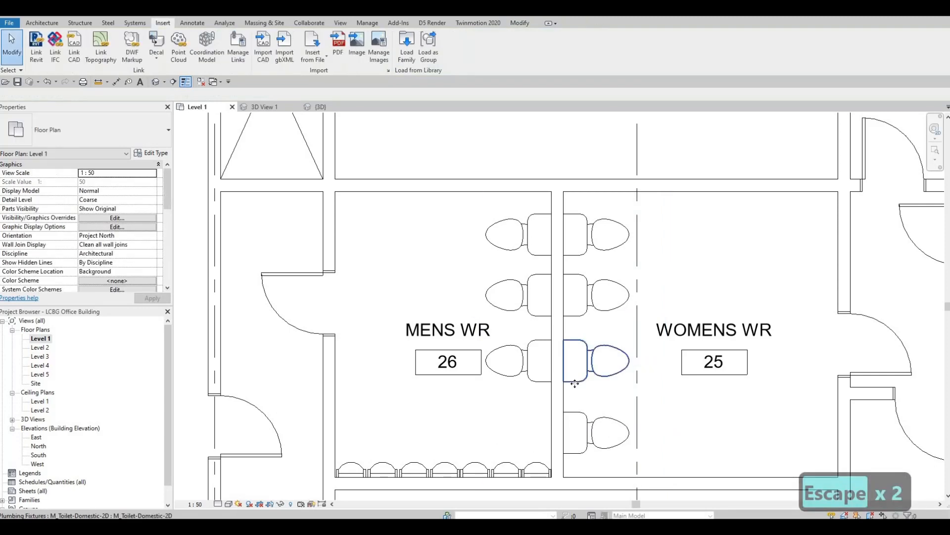
- Nudge the third, second and first WOMENS WR toilets down by one increment each
left_click(575, 378)
left_click(578, 276)
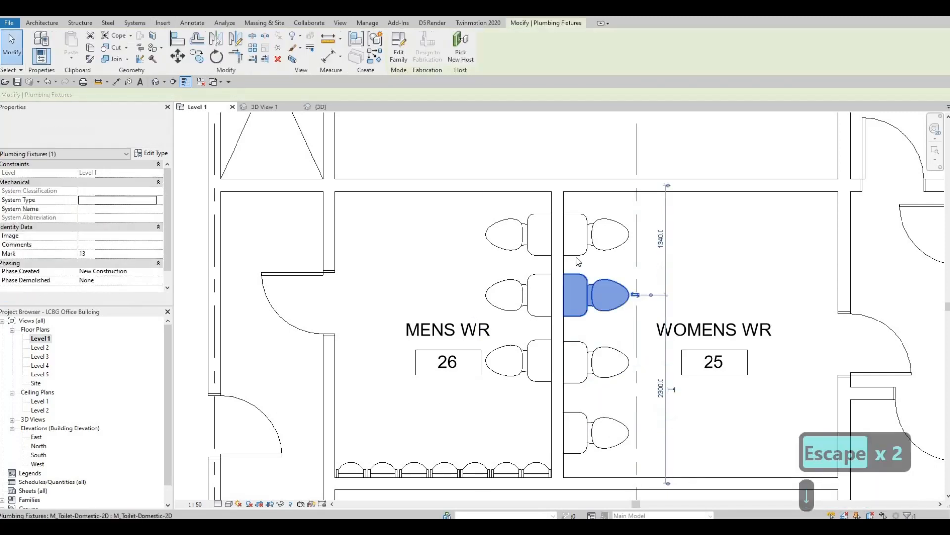
left_click(573, 255)
key("Down")
- Nudge the first, second and third MENS WR toilets down by one increment each
left_click(539, 255)
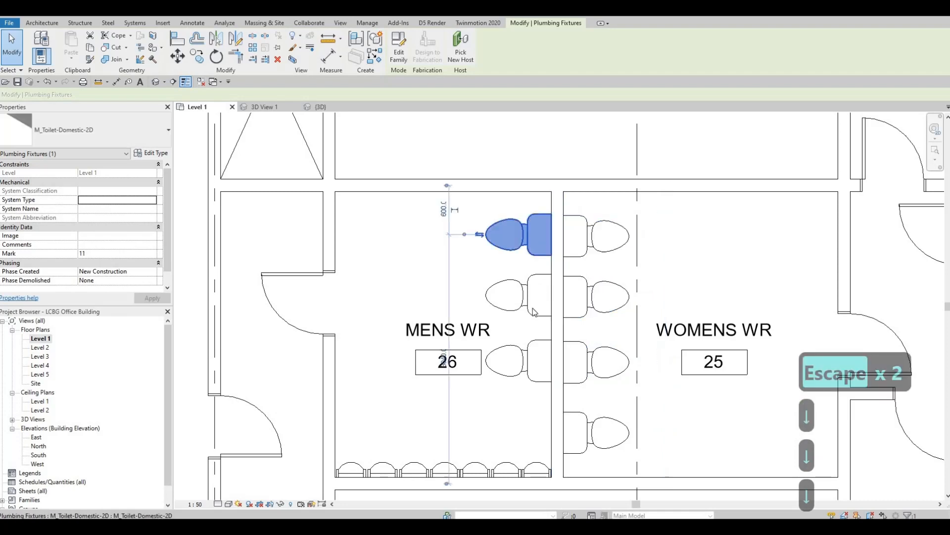
key("Down")
left_click(540, 297)
key("Down")
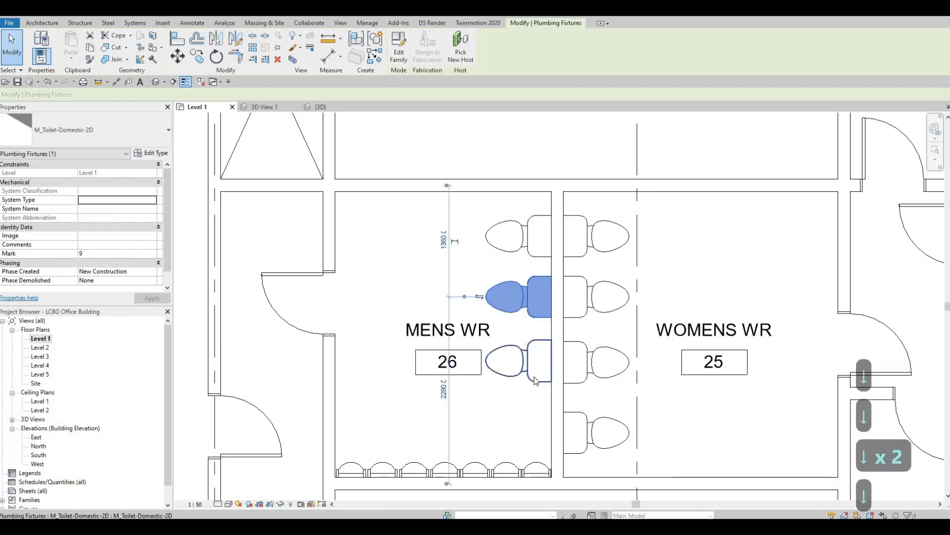
key("Escape")
left_click(537, 379)
key("Down")
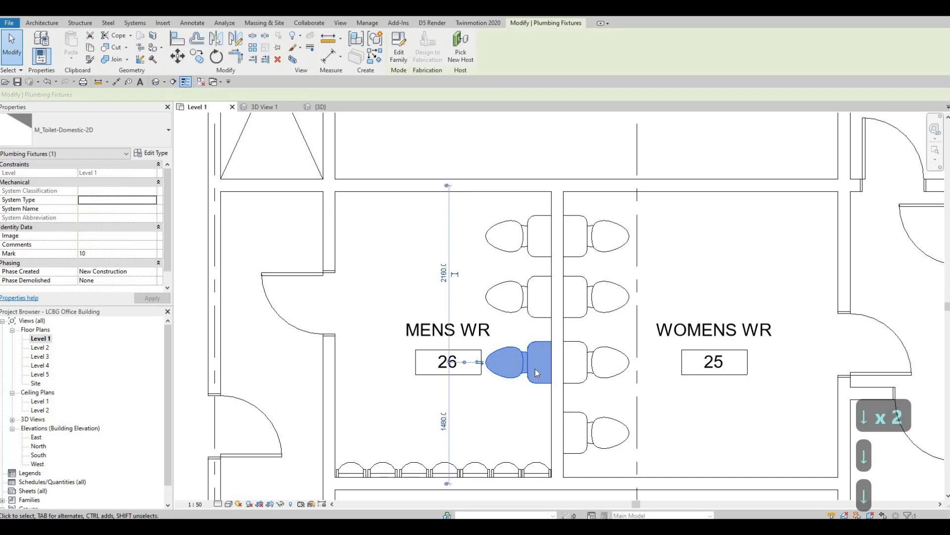
scroll(655, 327, "down", 2)
key("Escape")
key("Escape")
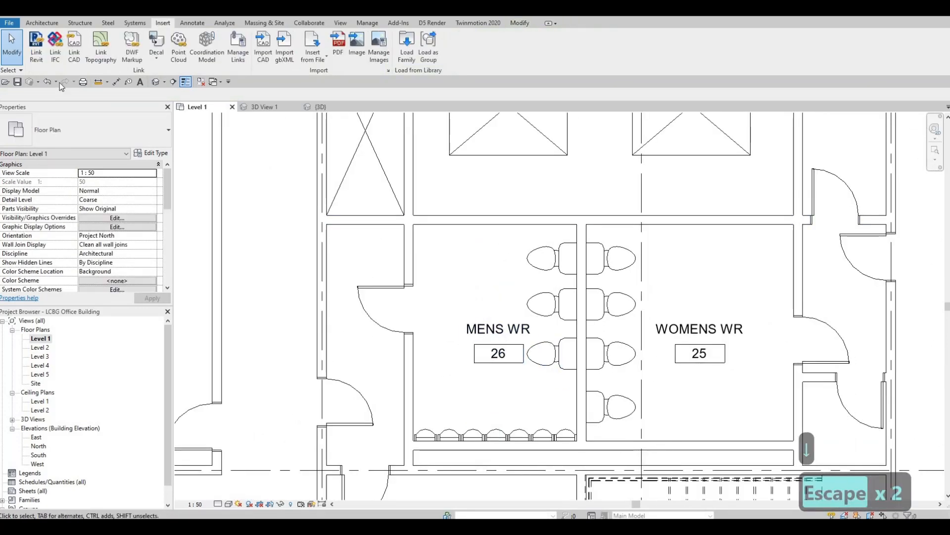
- Start a wall and duplicate the INTERIOR WALL 1 type under the name STALLS
left_click(40, 23)
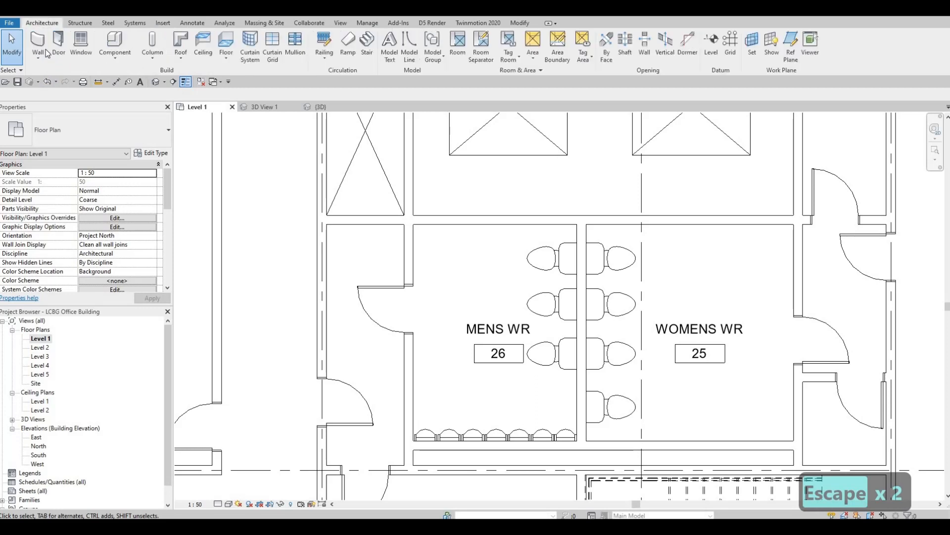
left_click(53, 48)
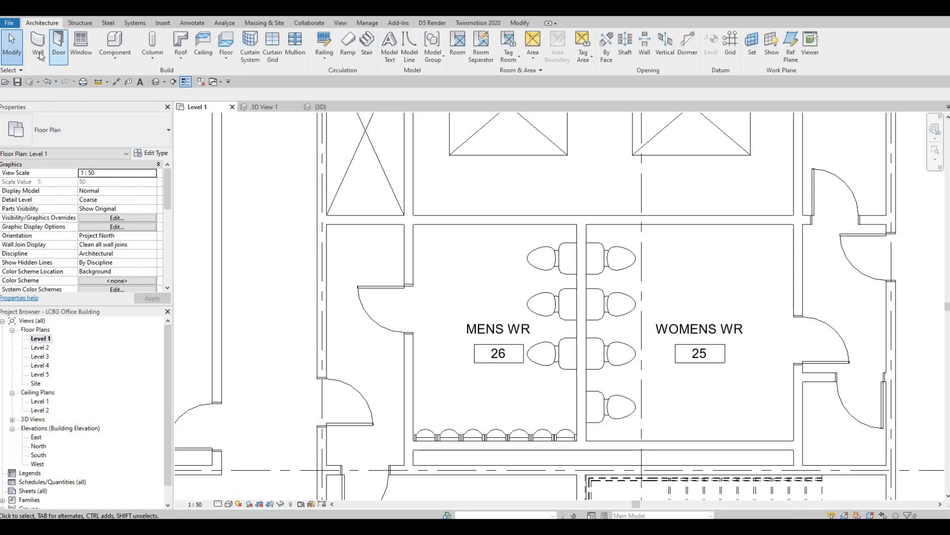
left_click(149, 152)
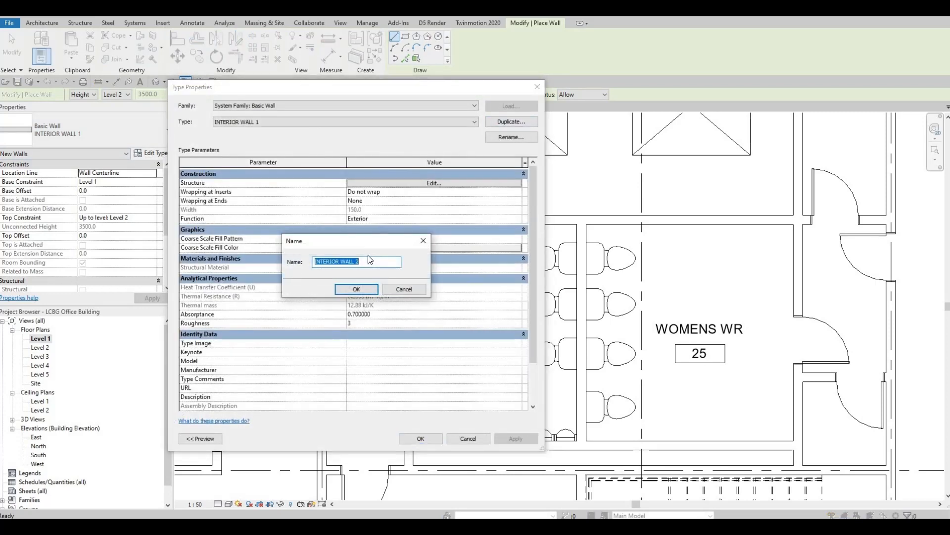
type("S")
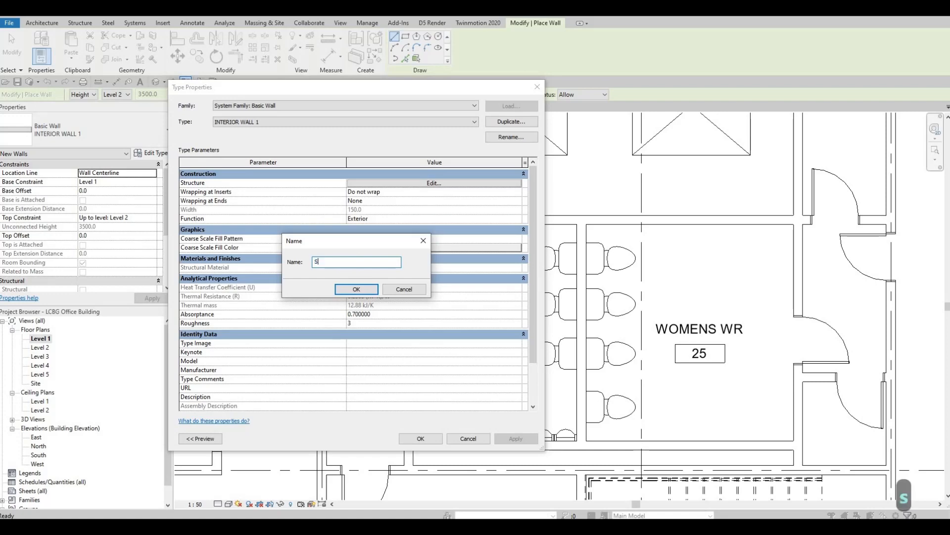
type("TALLS")
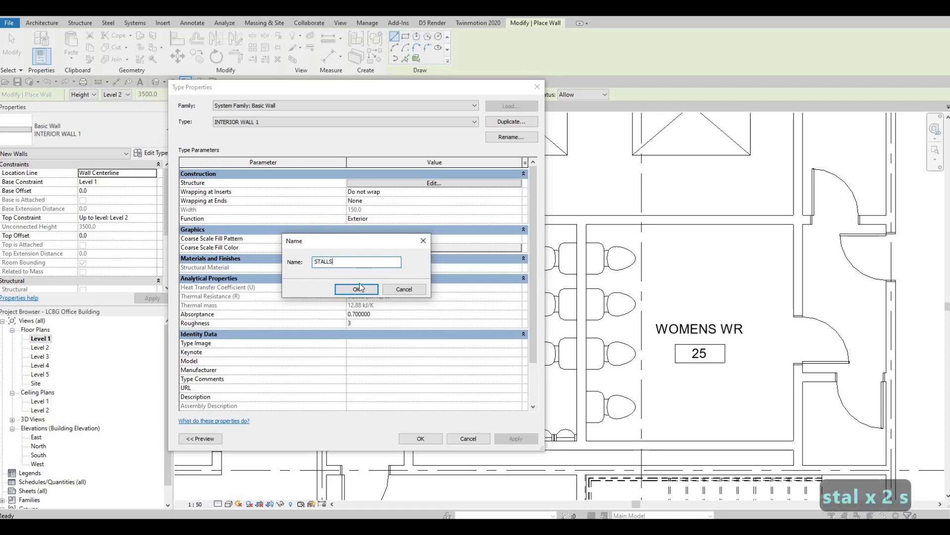
key("Return")
- Set the structure layer thickness of the STALLS wall type to 50 mm
left_click(349, 183)
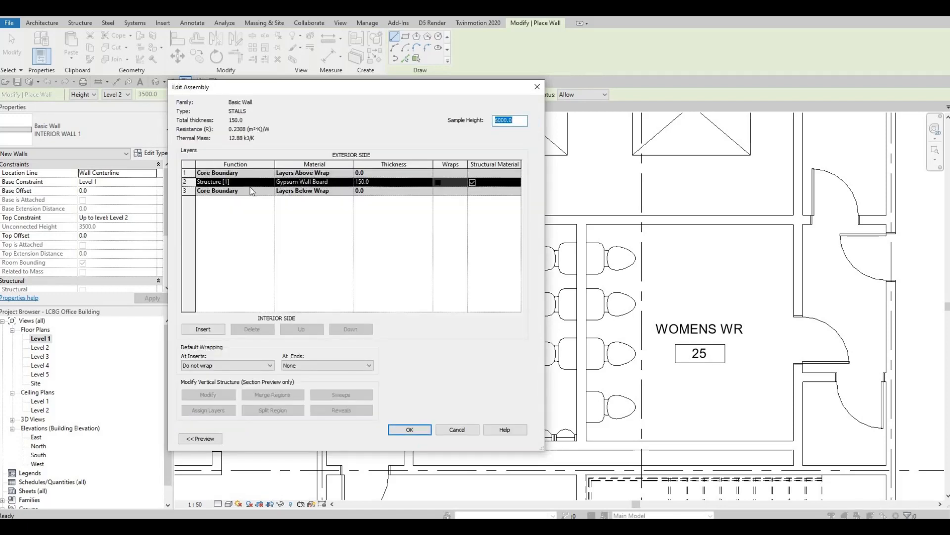
left_click(379, 182)
type("50")
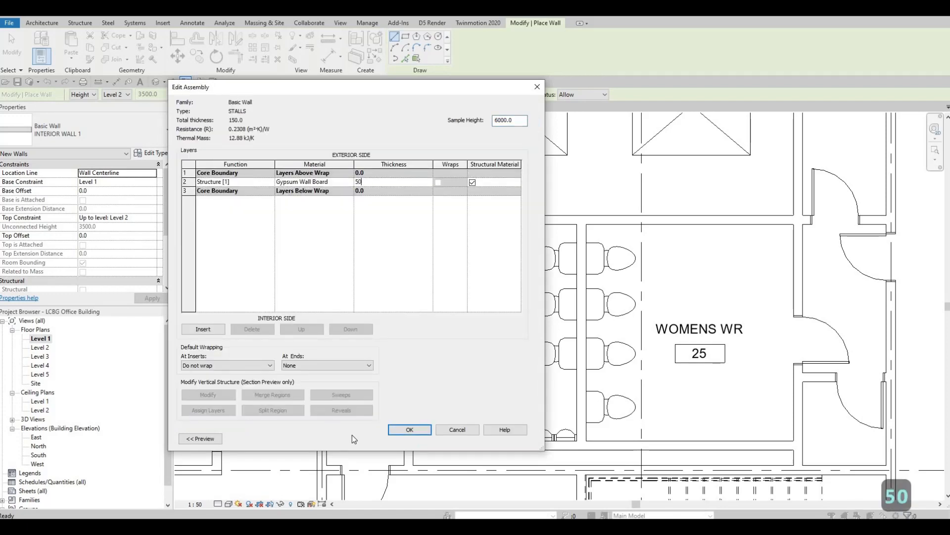
left_click(410, 429)
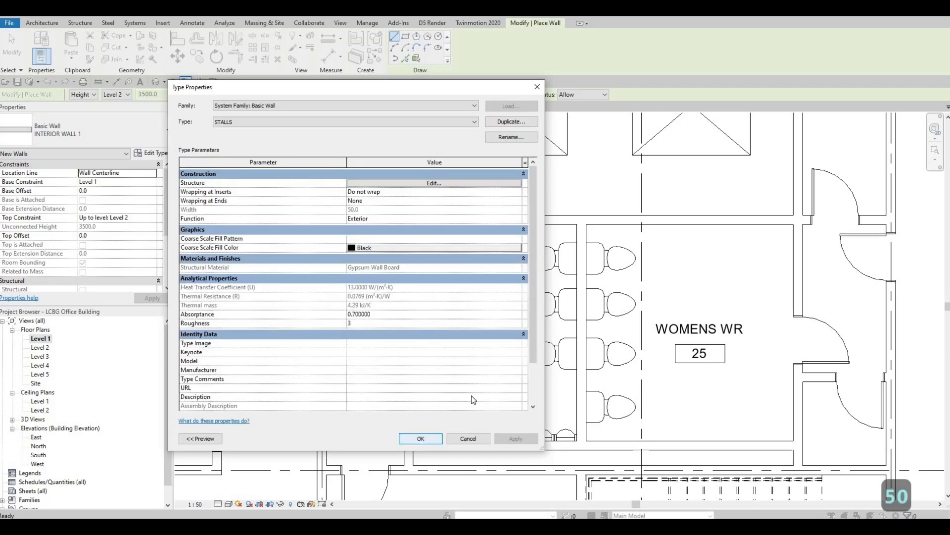
- Draw STALLS walls around the uppermost MENS WR toilet, with the front wall running about 925 mm up to the upper wall
scroll(557, 251, "up", 1)
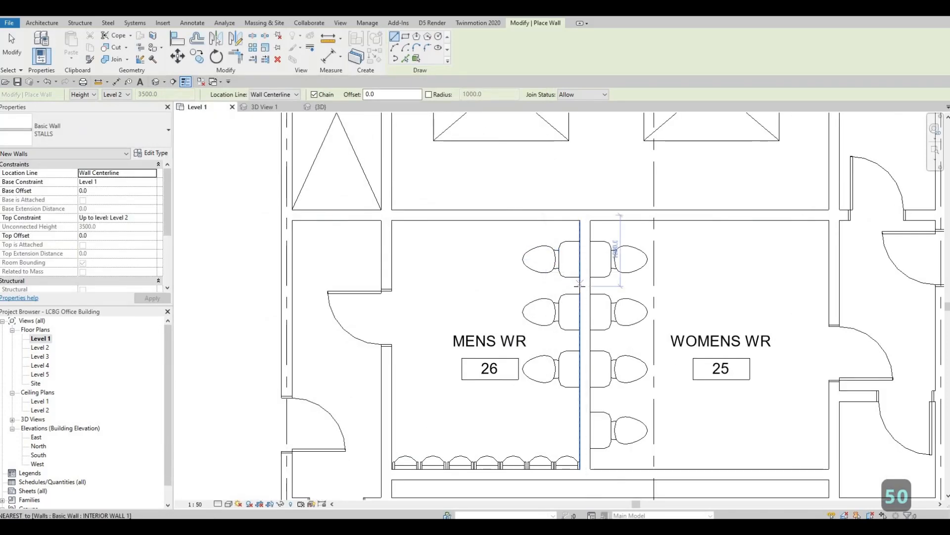
left_click(502, 283)
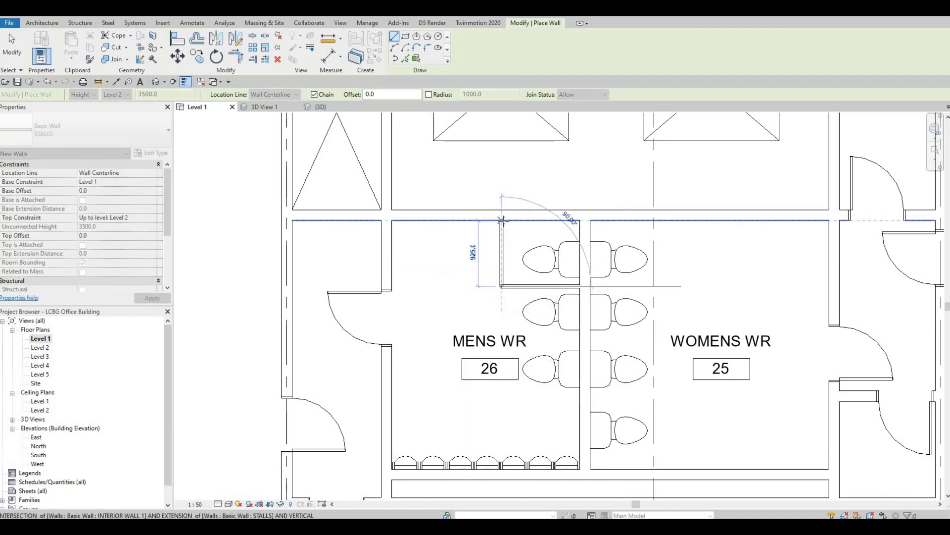
left_click(507, 264)
key("Escape")
key("Escape")
- Stretch the lower end of the MENS WR front stall wall past the third toilet, to about 2800 mm long
left_click(501, 255)
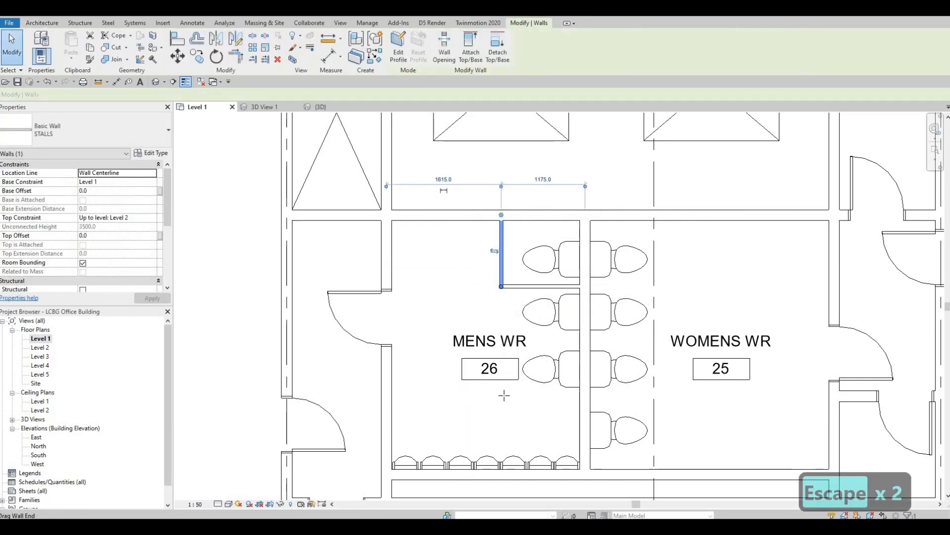
left_click_drag(504, 416, 502, 413)
key("Escape")
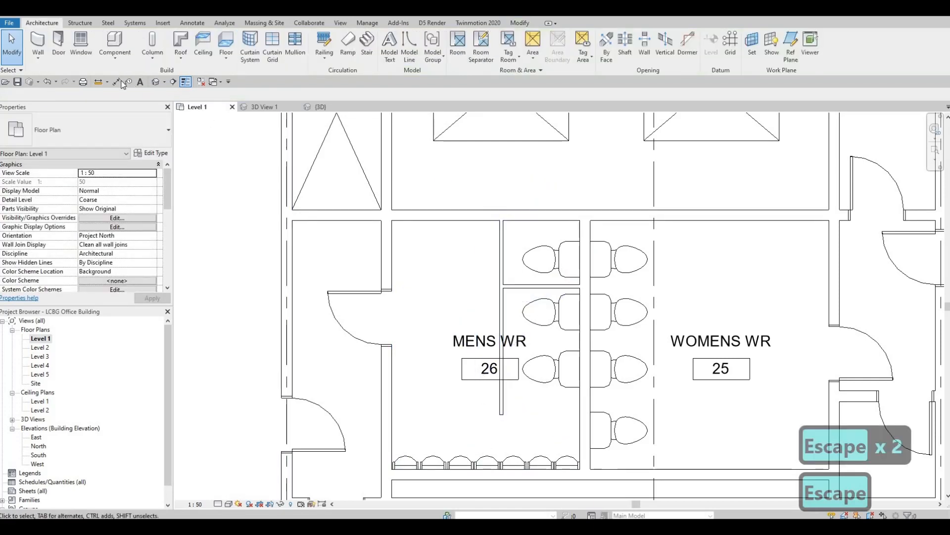
key("Escape")
key("Escape")
- Using Create Similar, draw stall partitions about 1100 mm long between the second and third MENS WR toilets and below the third
left_click(504, 316)
key("c")
key("s")
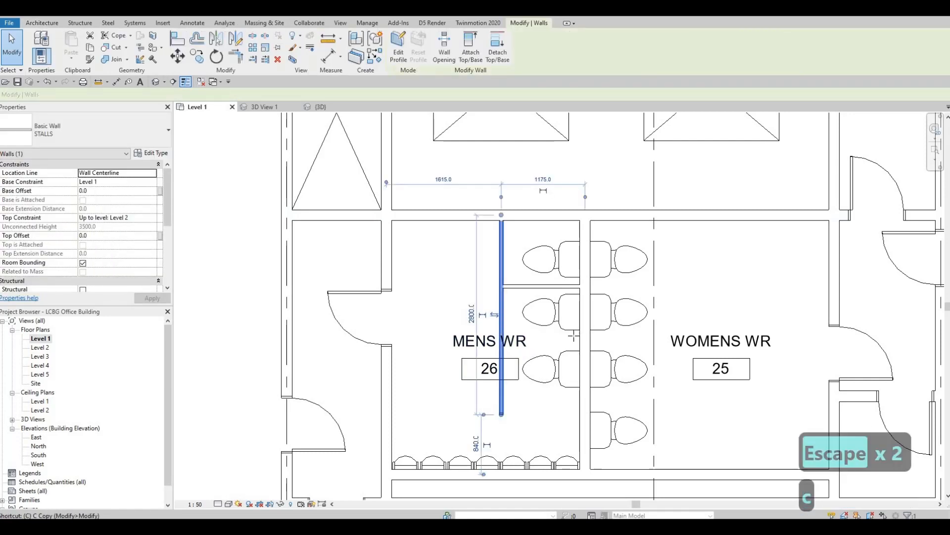
left_click(502, 339)
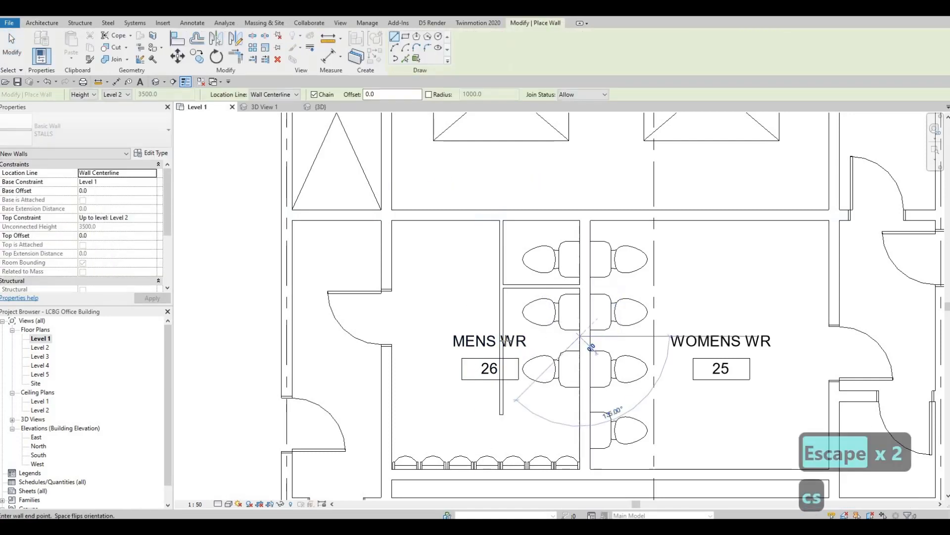
key("Escape")
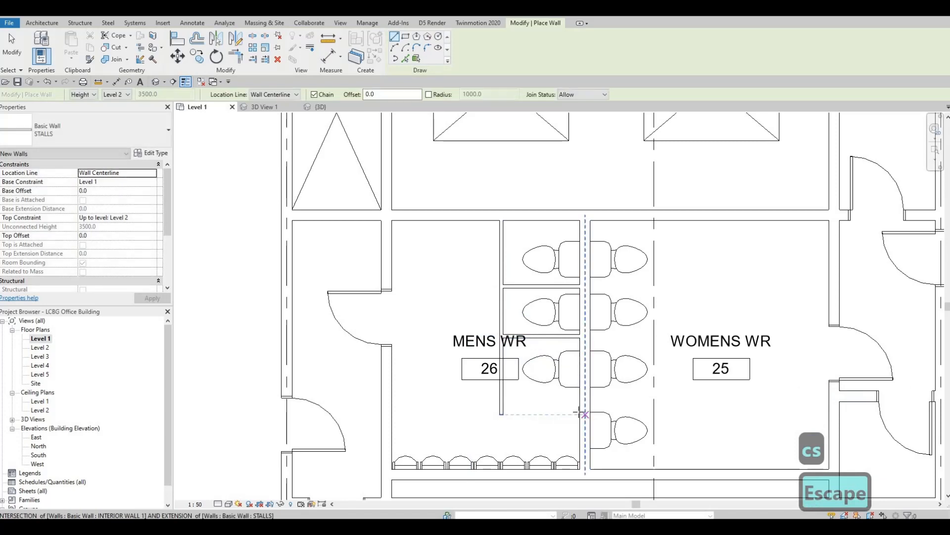
left_click(580, 413)
left_click(502, 413)
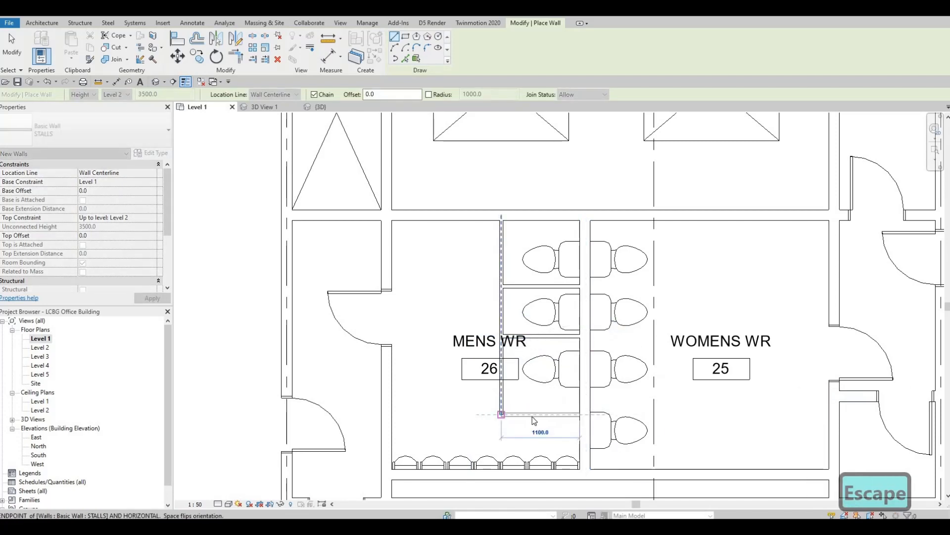
key("Escape")
key("Escape")
- Nudge the lowest MENS WR stall partition up nine increments, to 920 mm from the partition above it
left_click(531, 416)
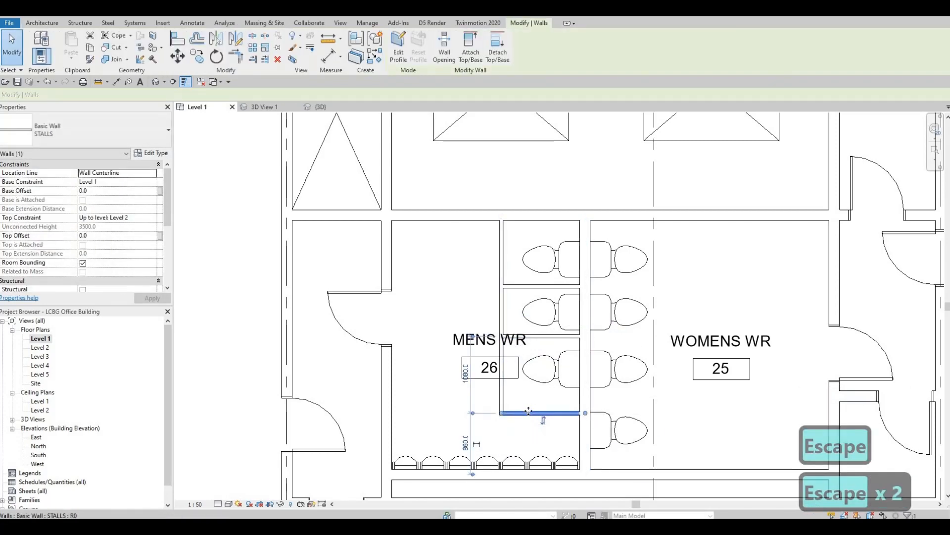
key("Up")
key("Up")
key("Up")
key("Up")
key("Up")
key("Up")
key("Up")
key("Up")
key("Up")
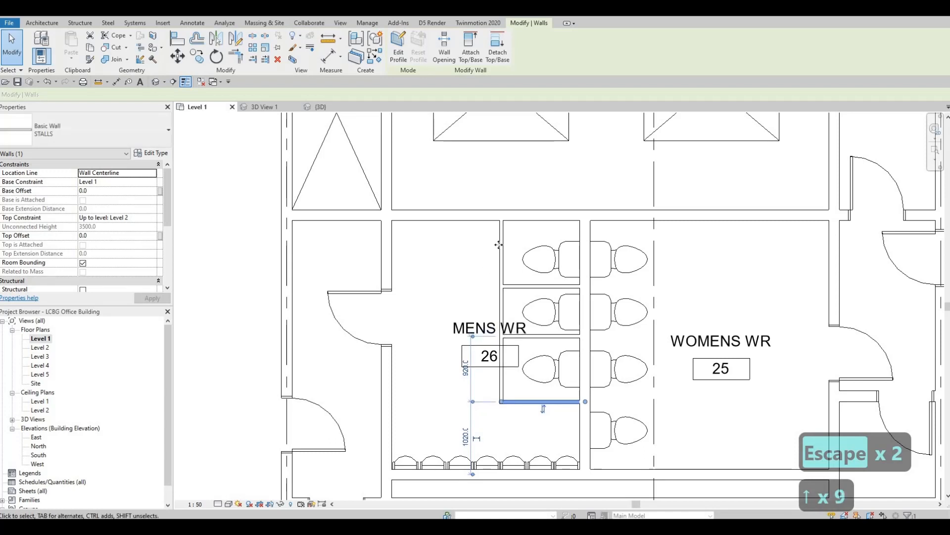
- Nudge the MENS WR front stall wall seven increments away from the toilets, to 1315 mm from the wall between the washrooms
left_click(500, 245)
key("Left")
key("Left")
key("Left")
key("Left")
key("Left")
key("Left")
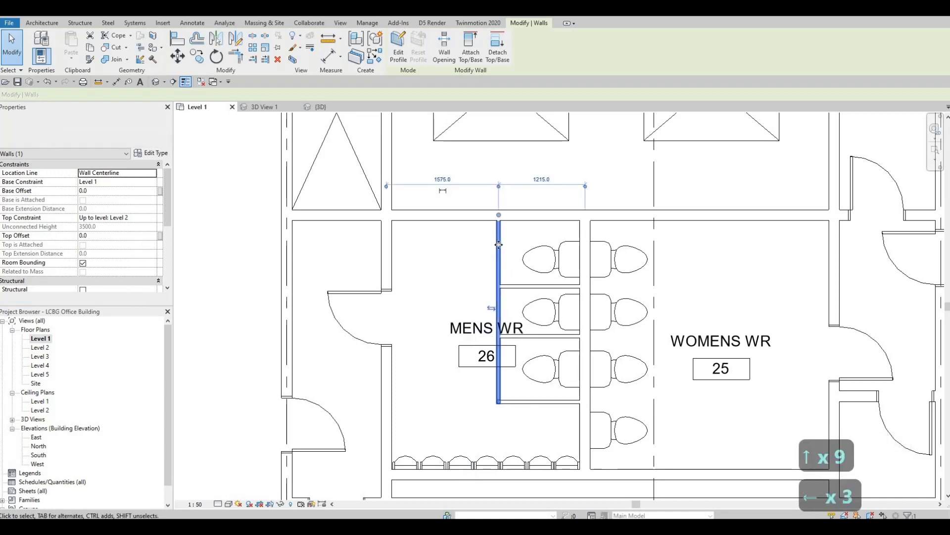
key("Left")
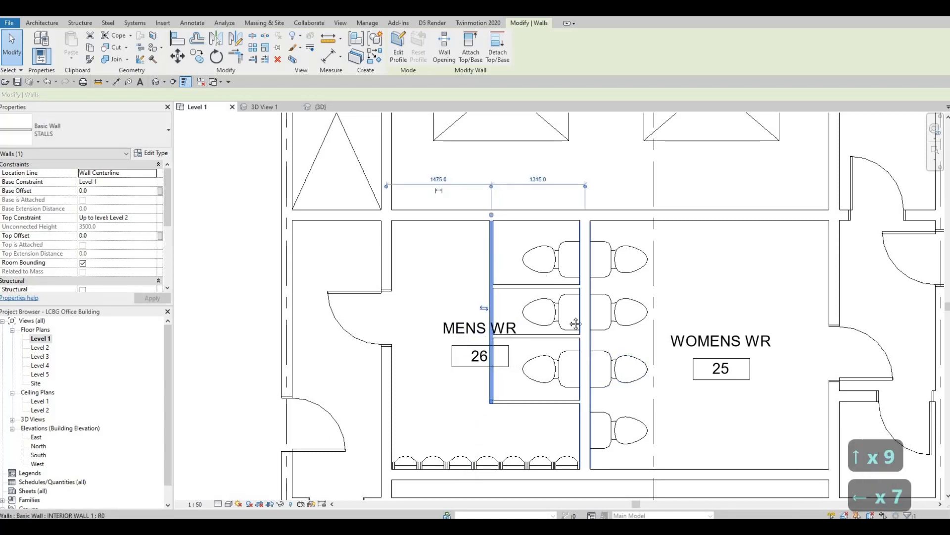
scroll(536, 290, "down", 1)
key("Escape")
key("Escape")
- Snap the upper end of the MENS WR front stall wall to the interior wall above it
middle_click_drag(536, 290, 522, 282)
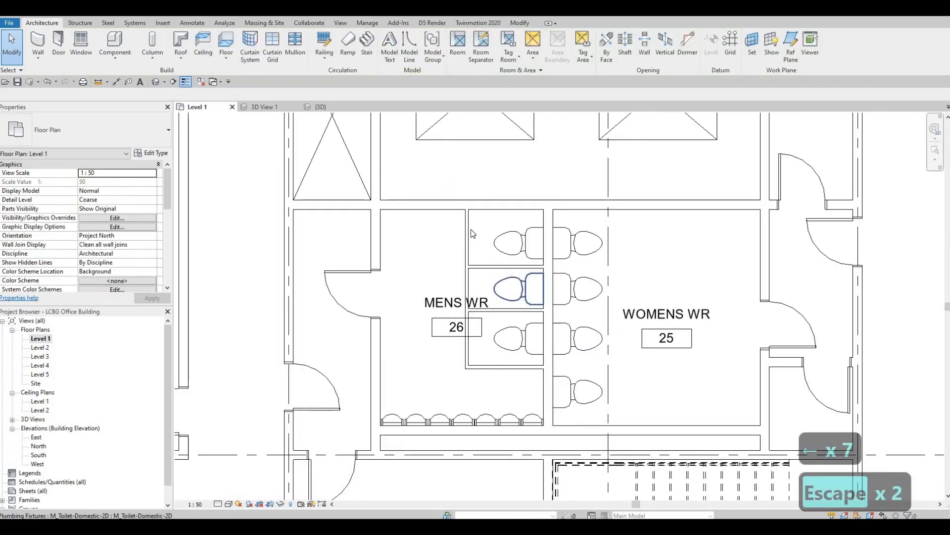
left_click(468, 205)
left_click_drag(468, 205, 473, 203)
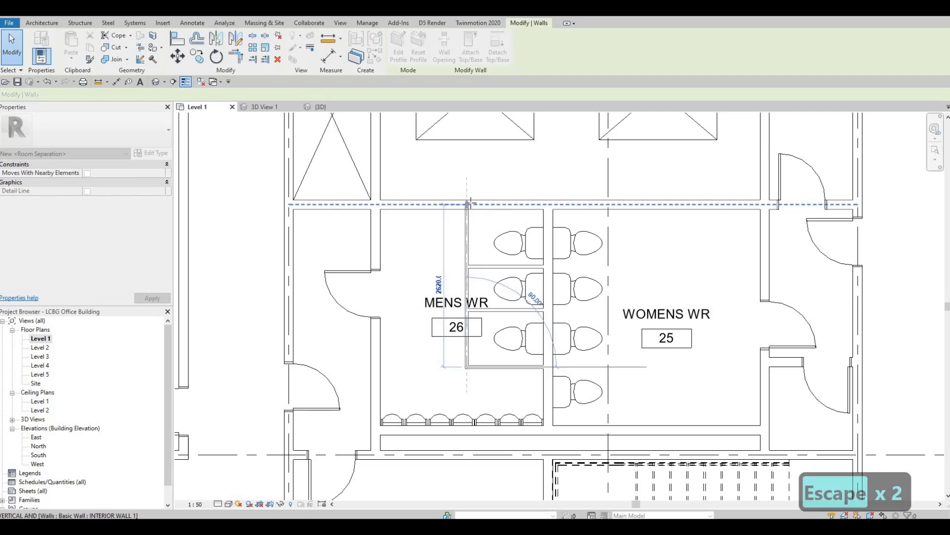
key("Escape")
key("Escape")
- Mirror a copy of the four MENS WR stall walls into WOMENS WR about the wall between the washrooms
scroll(518, 297, "down", 1)
middle_click_drag(518, 318, 513, 283)
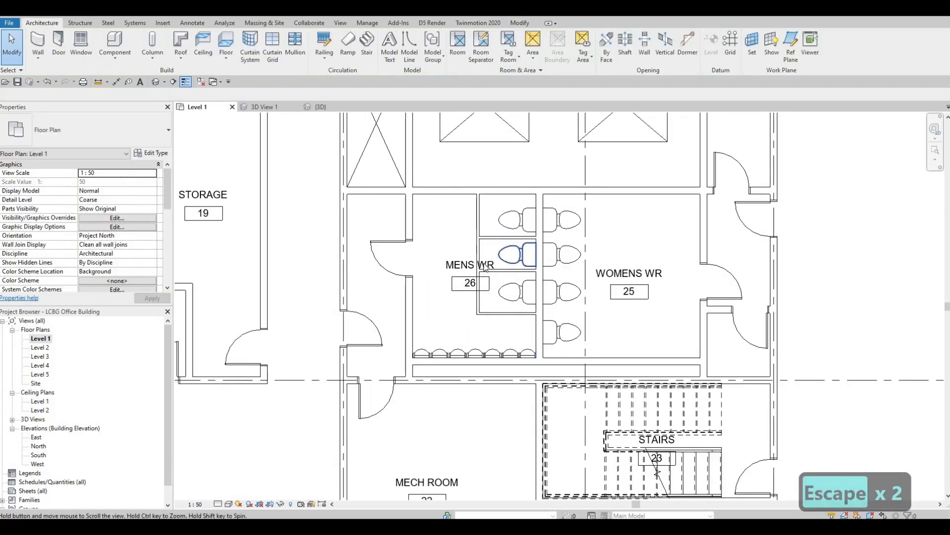
middle_click_drag(483, 231, 480, 259)
left_click(487, 266, "ctrl")
left_click(502, 299, "ctrl")
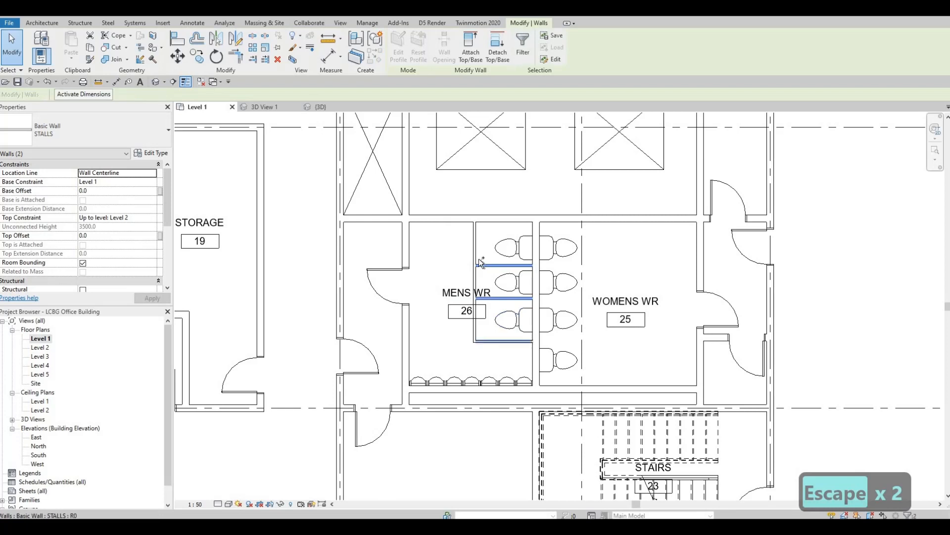
left_click(492, 340, "ctrl")
left_click(474, 252, "ctrl")
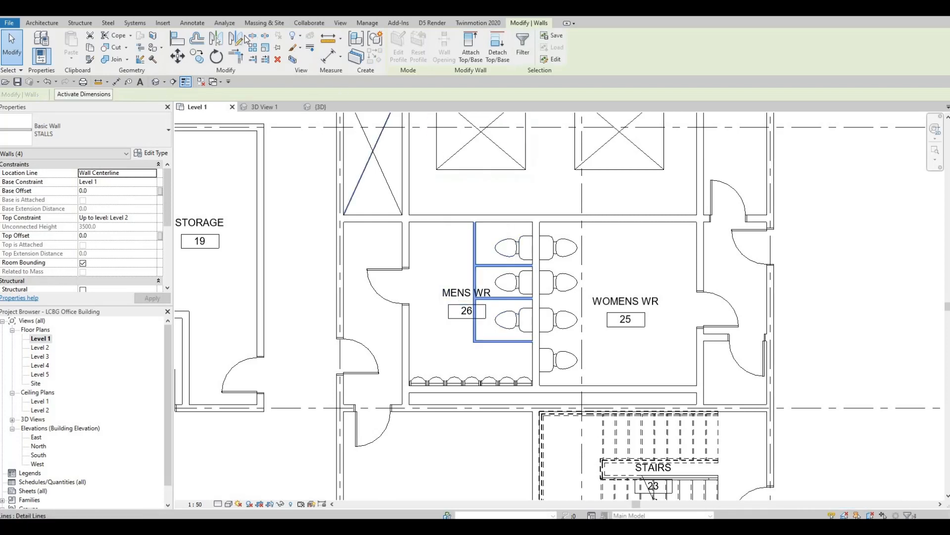
left_click(238, 38)
scroll(540, 233, "up", 2)
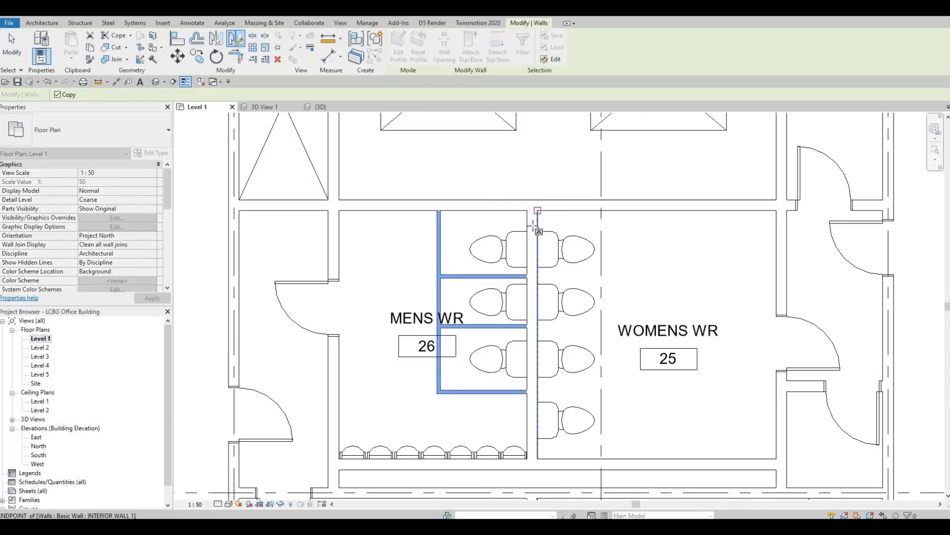
left_click(536, 270)
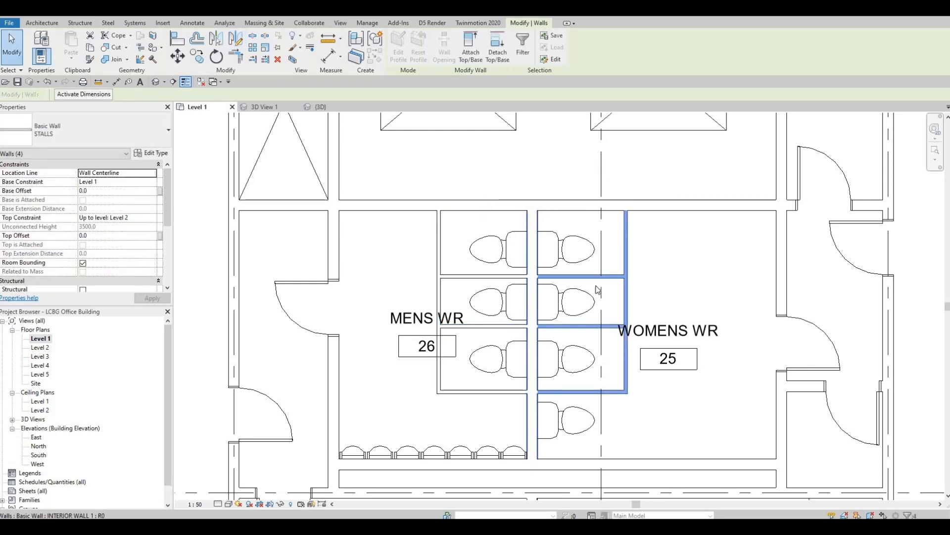
key("Escape")
key("Escape")
key("Escape")
- Extend the WOMENS WR front stall wall down to the room's lower wall, enclosing the fourth toilet
middle_click_drag(624, 396, 594, 322)
left_click(597, 319)
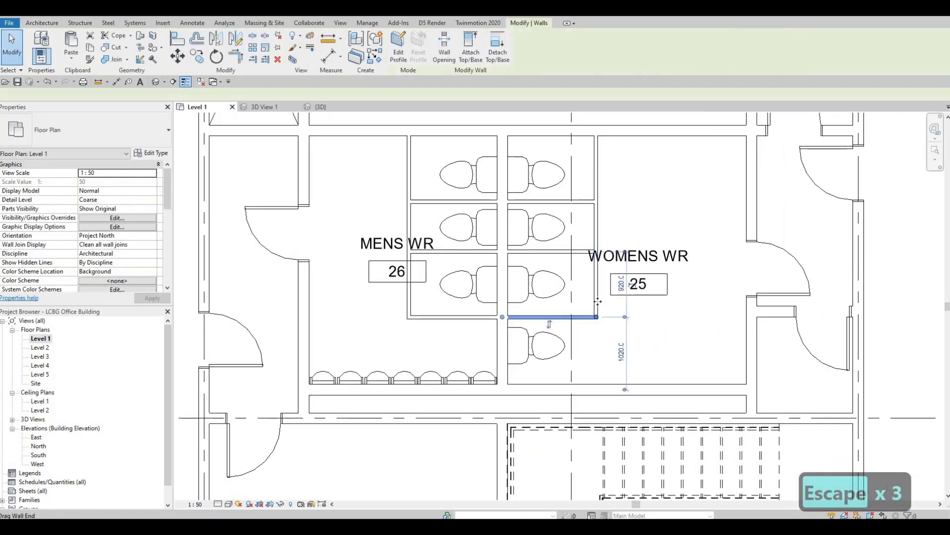
left_click(597, 319)
left_click_drag(597, 317, 596, 384)
key("Escape")
key("Escape")
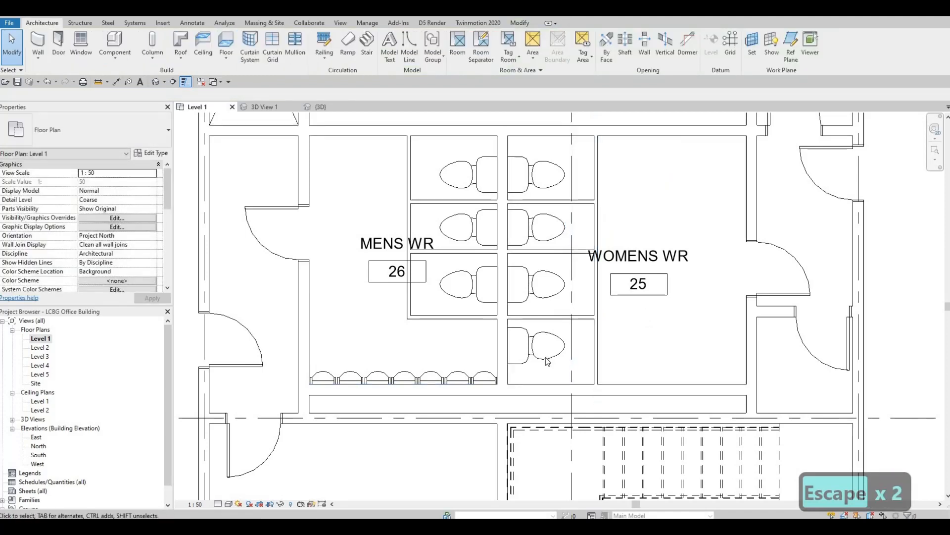
- Nudge the fourth WOMENS WR toilet down three increments within its stall, to 460 mm from the partition above
scroll(542, 381, "up", 1)
scroll(542, 381, "down", 1)
left_click(541, 379)
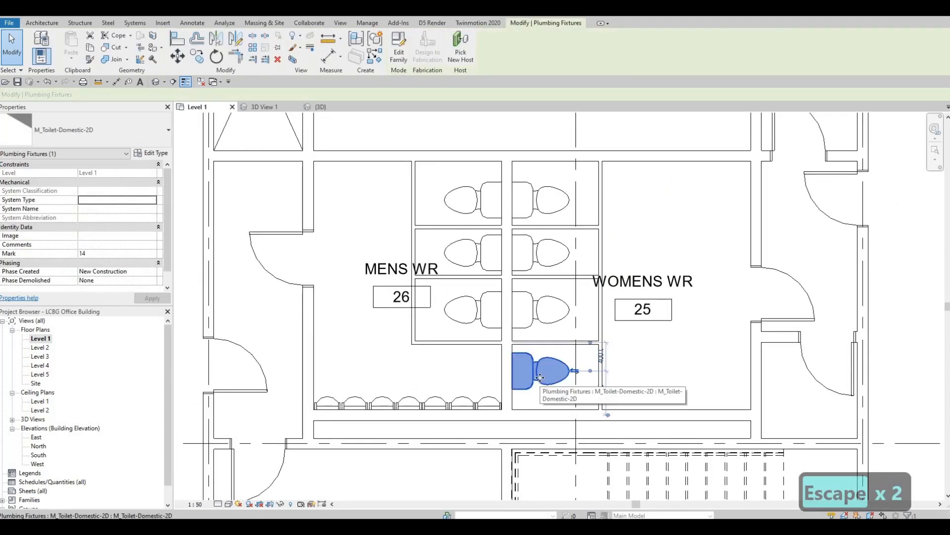
key("Down")
key("Down")
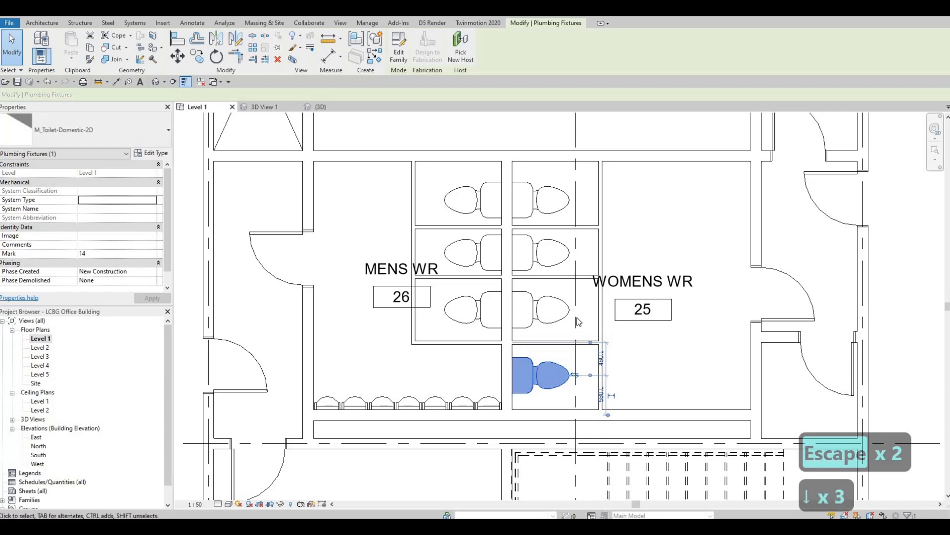
- Move the WOMENS WR front stall wall away from the toilets, to 1400 mm from the wall between the washrooms
middle_click_drag(596, 293, 594, 314)
key("Escape")
key("Escape")
scroll(594, 317, "down", 1)
left_click(598, 280)
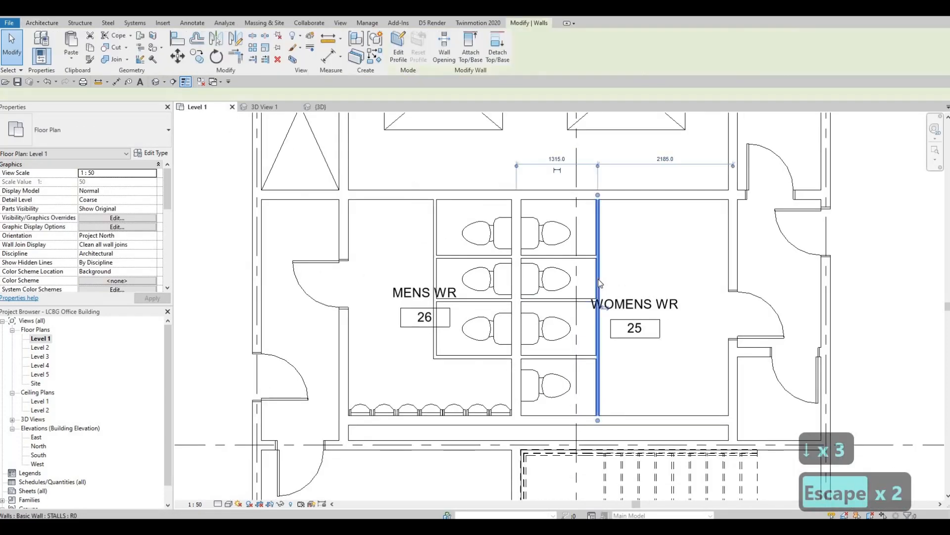
key("Right")
key("Right")
key("Right")
key("Right")
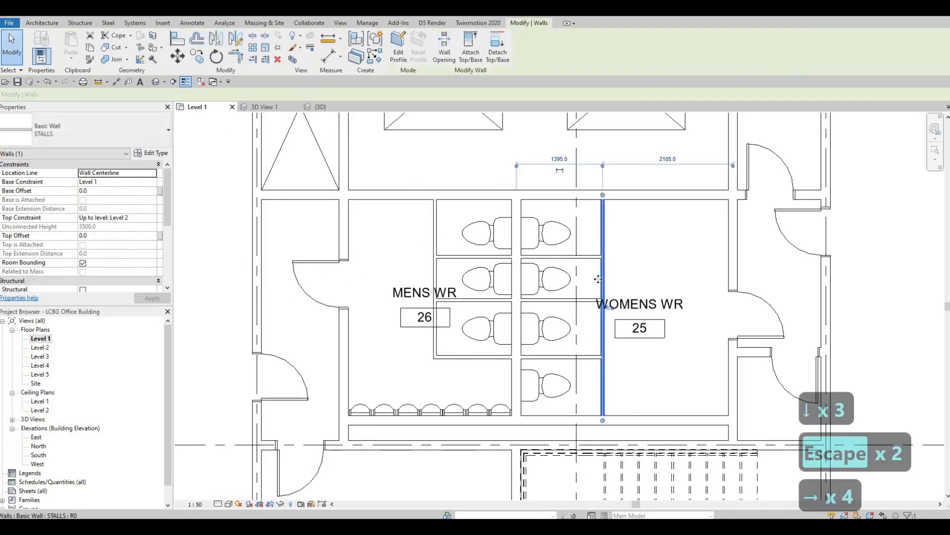
left_click(560, 159)
type("1400")
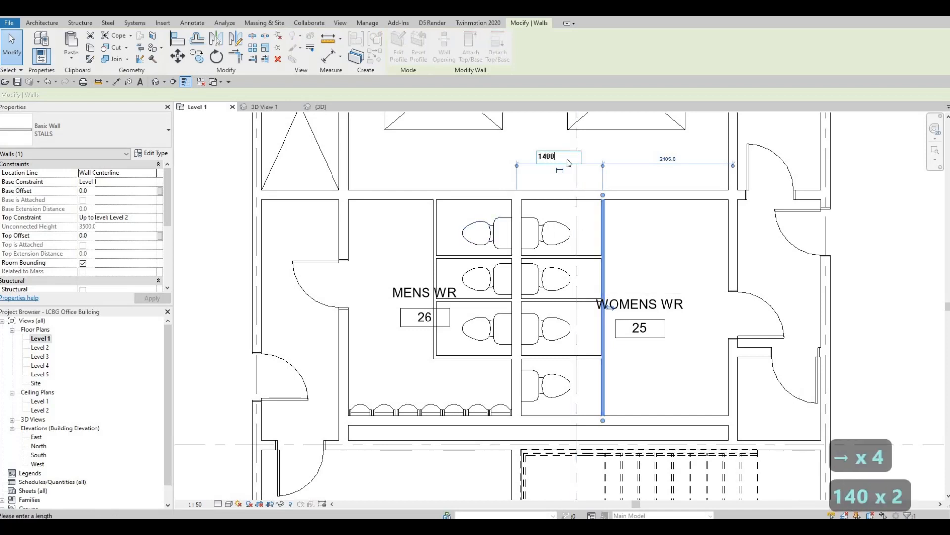
key("Return")
key("Escape")
key("Escape")
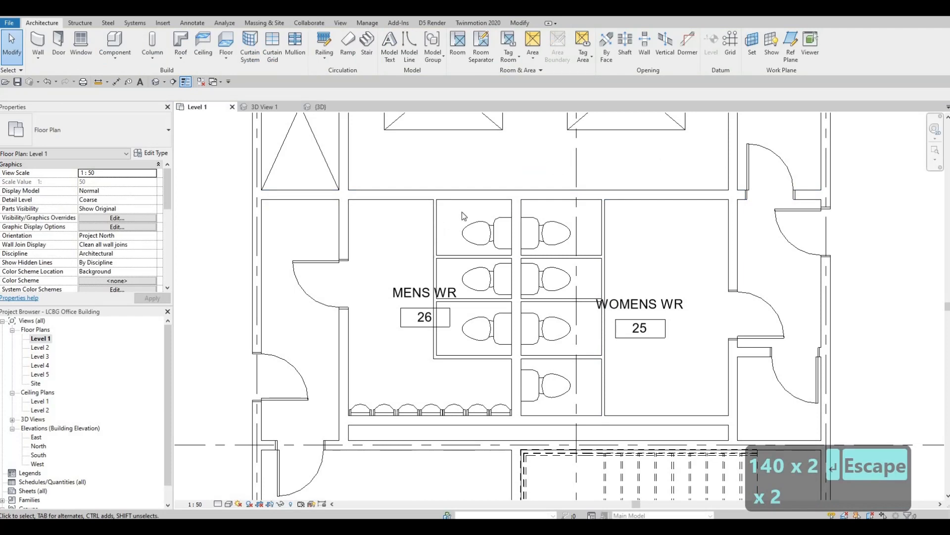
- Set the MENS WR front stall wall 1400 mm from the wall between the washrooms
left_click(436, 228)
left_click(475, 159)
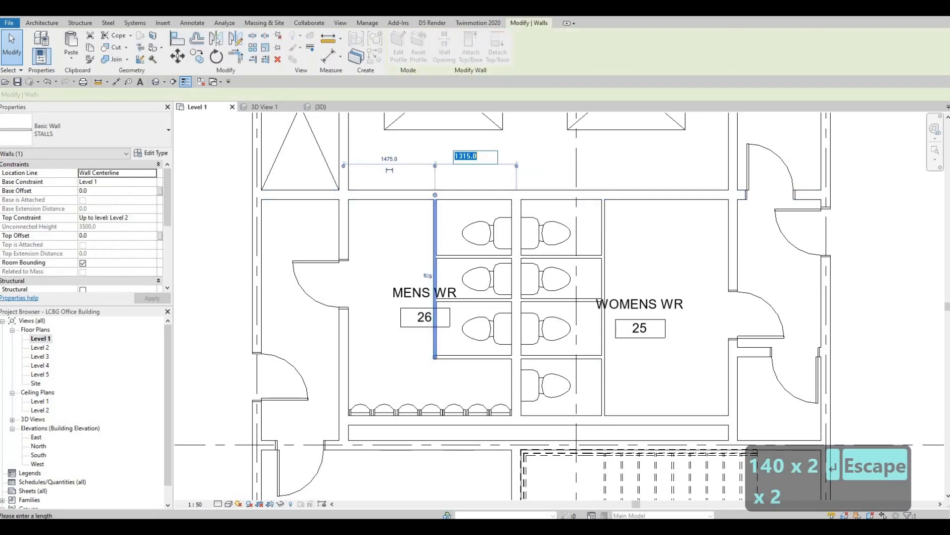
type("1400")
key("Return")
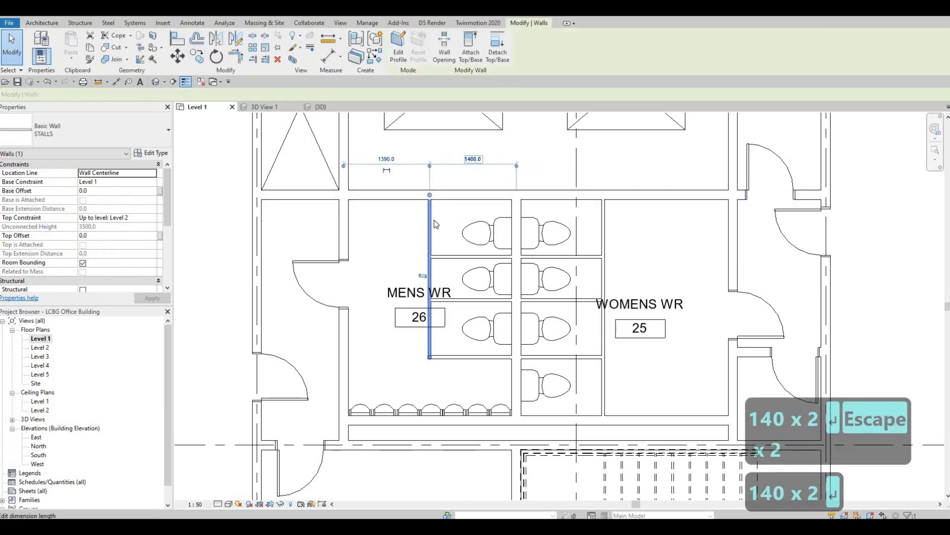
key("Escape")
key("Escape")
key("Escape")
- Place three M_Urinal-2D urinals side by side on the upper wall of MENS WR, between the side wall and the stalls
middle_click_drag(419, 306, 445, 286)
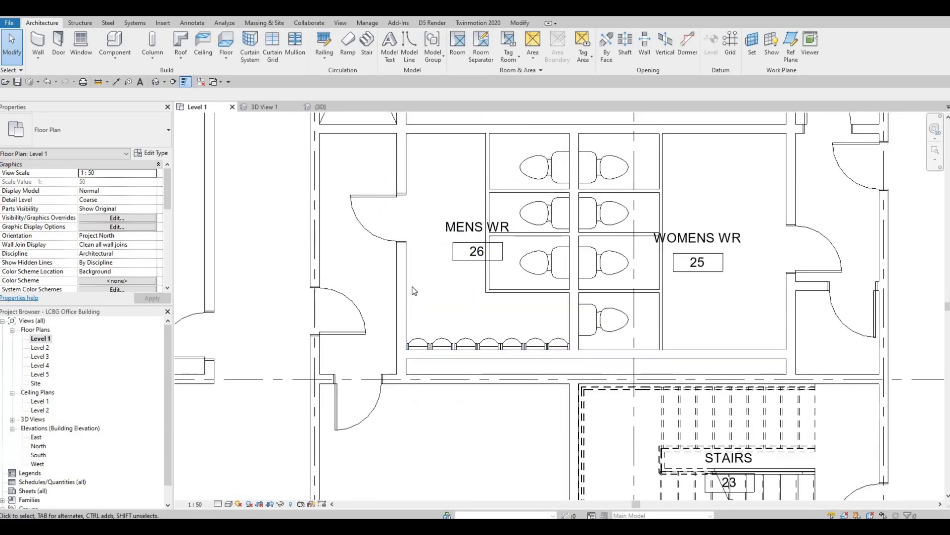
middle_click_drag(737, 240, 717, 264)
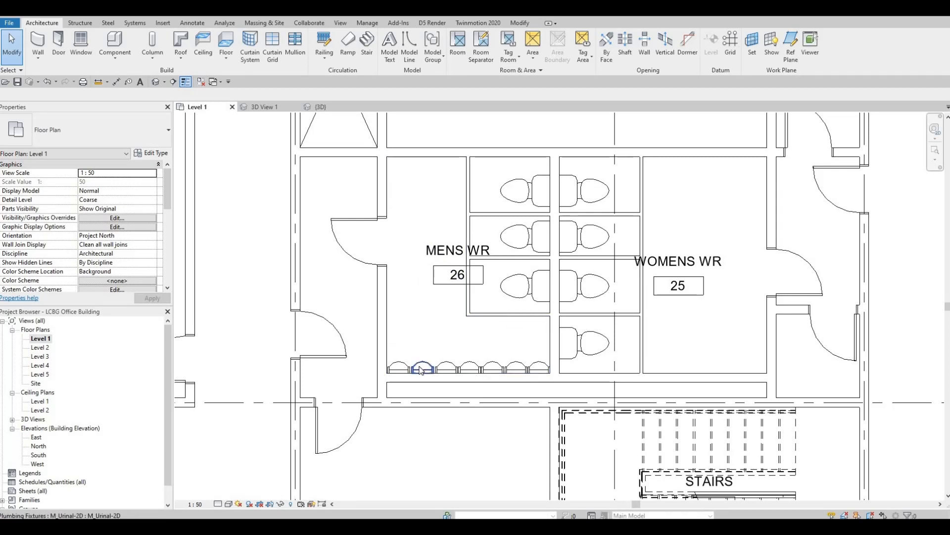
left_click(419, 370)
key("c")
key("s")
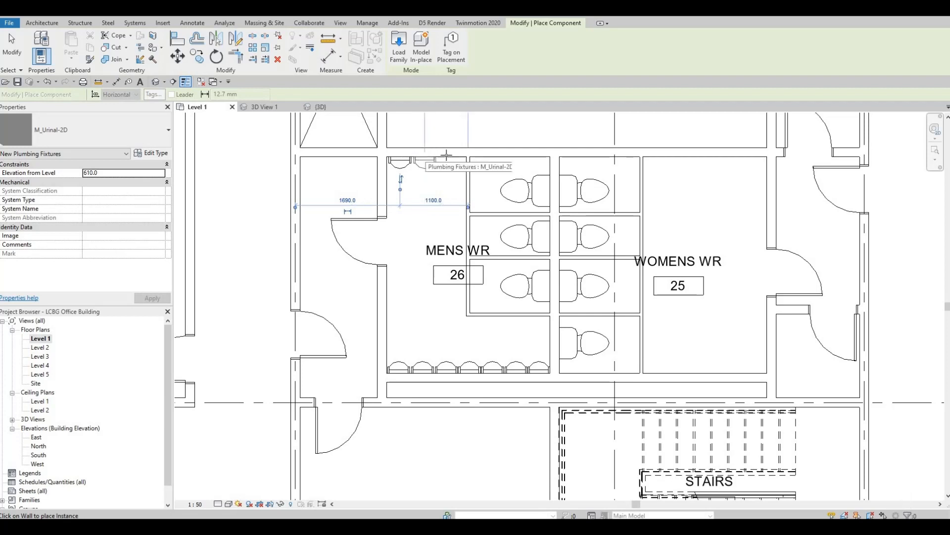
left_click(430, 157)
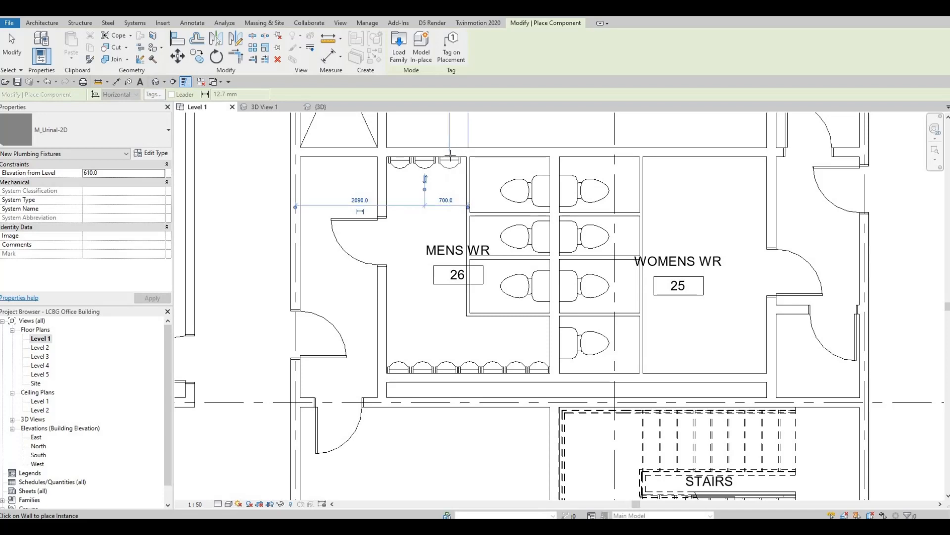
key("Escape")
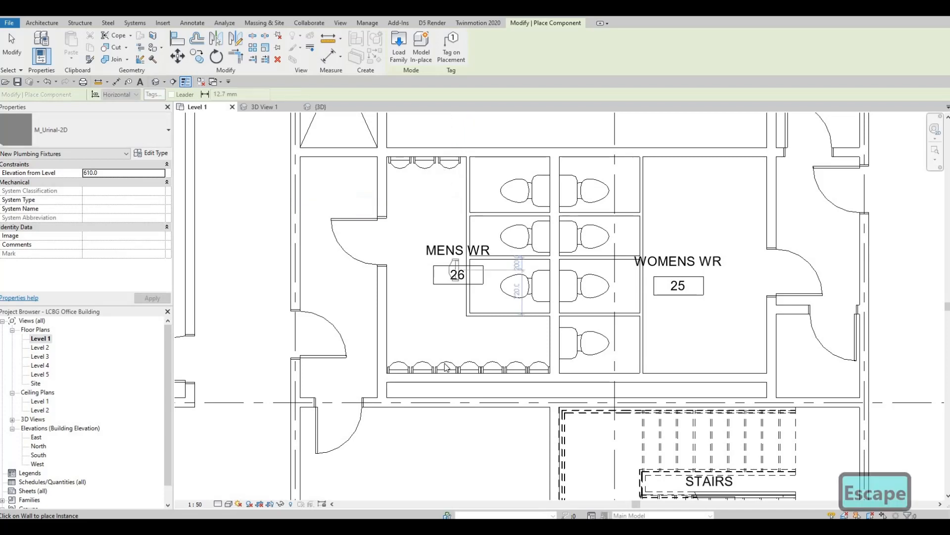
key("Escape")
key("Escape")
- Delete the three leftmost urinals from the row on the lower wall of MENS WR
left_click(446, 367)
key("Delete")
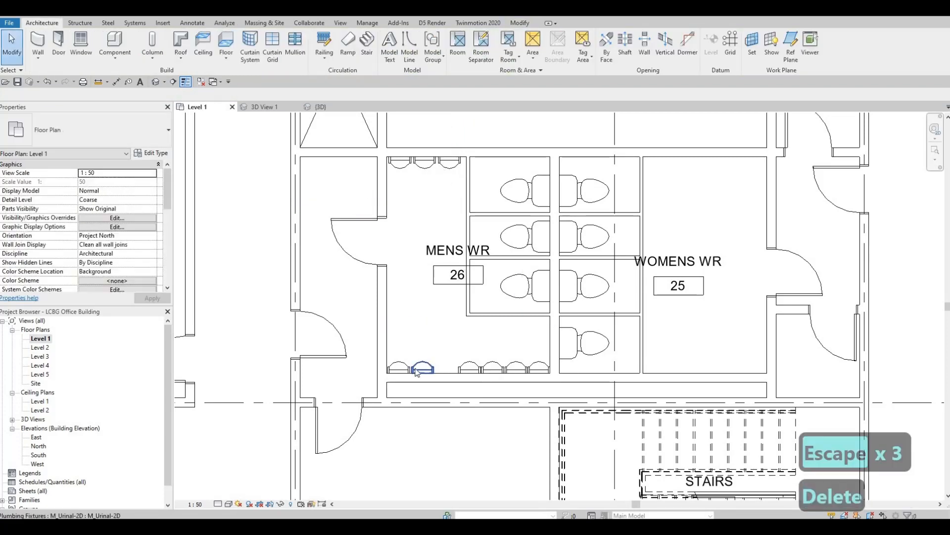
left_click(424, 369)
key("Delete")
left_click(398, 368)
key("Delete")
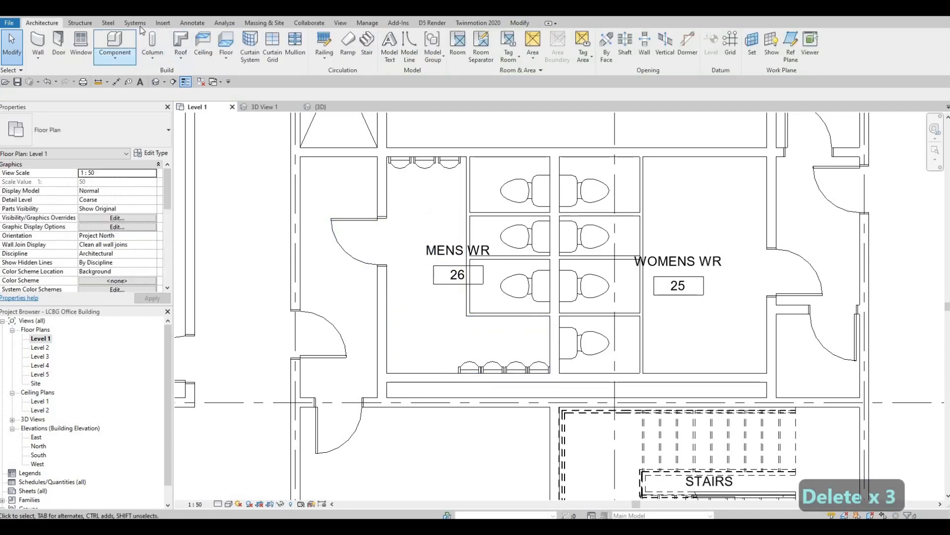
- Preview the sink families in the Fixtures library's Sinks folder and load M_Sink Vanity-Round into the project
left_click(163, 23)
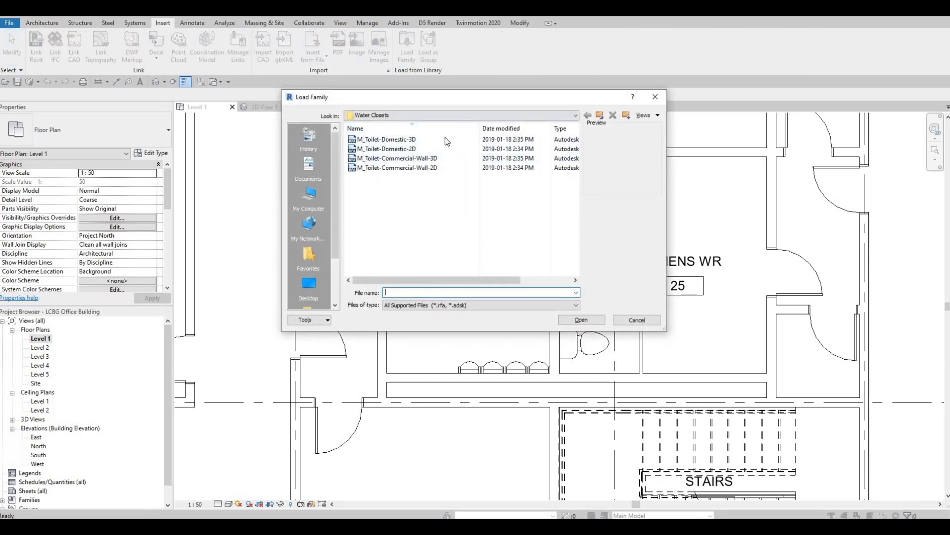
left_click(451, 116)
left_click(452, 125)
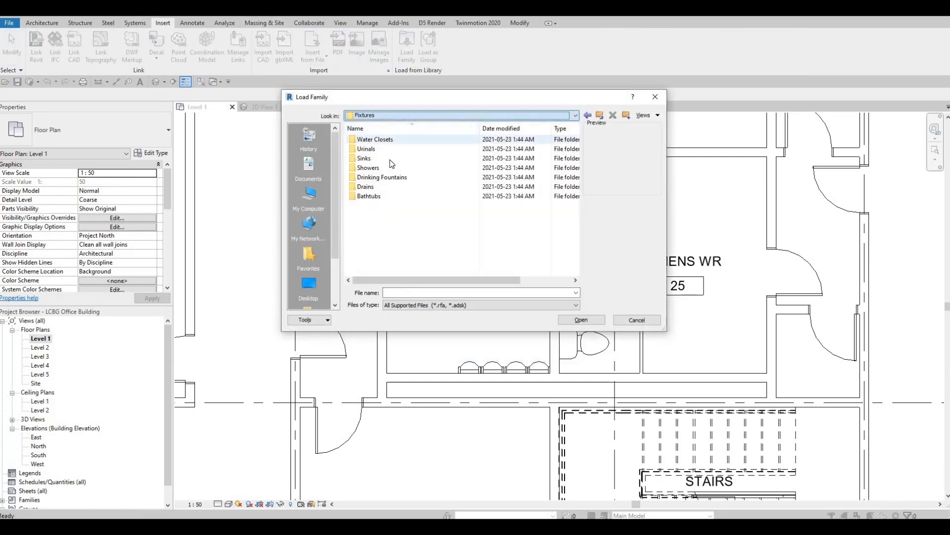
double_click(390, 160)
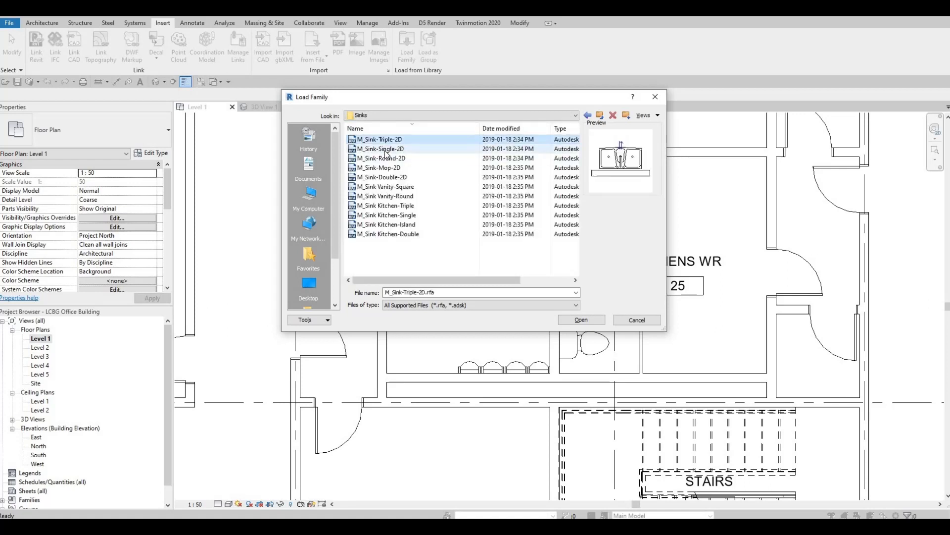
left_click(385, 150)
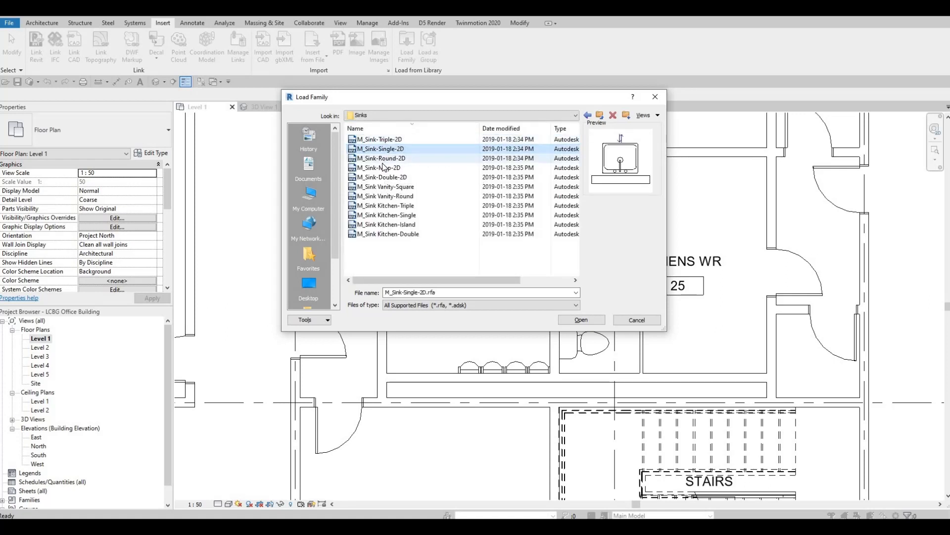
left_click(383, 159)
left_click(390, 168)
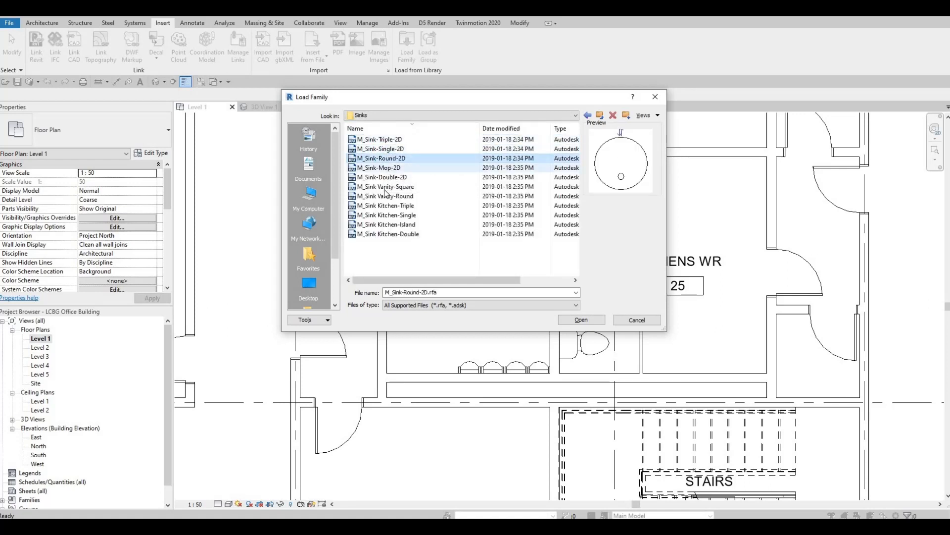
left_click(387, 187)
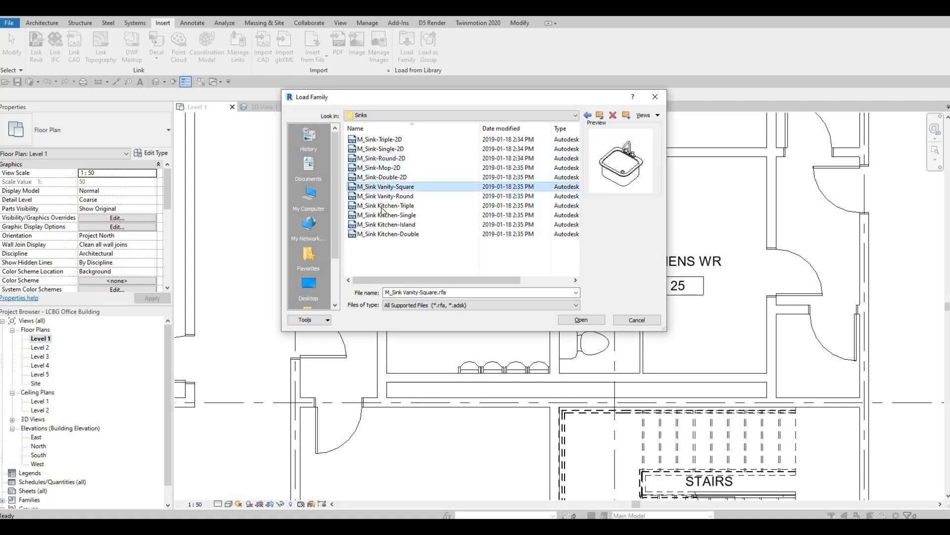
left_click(390, 197)
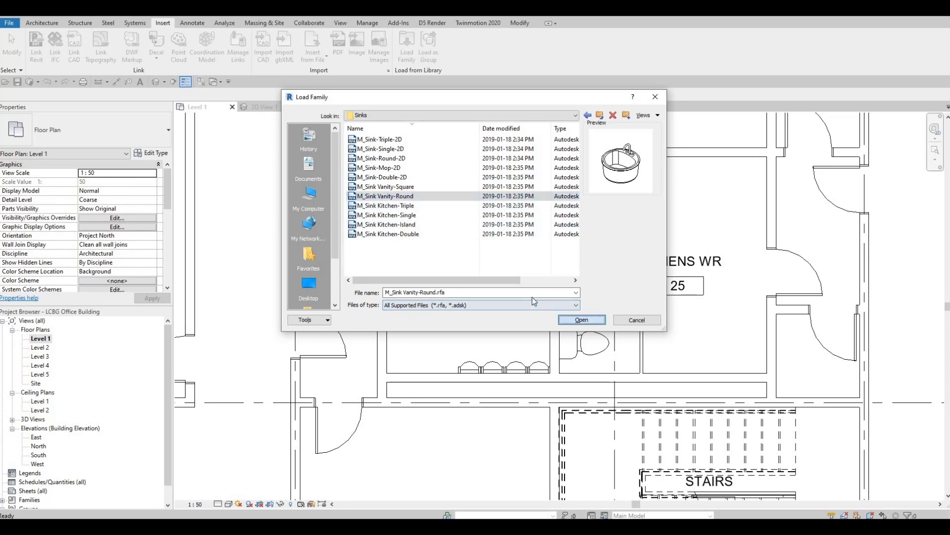
left_click(579, 320)
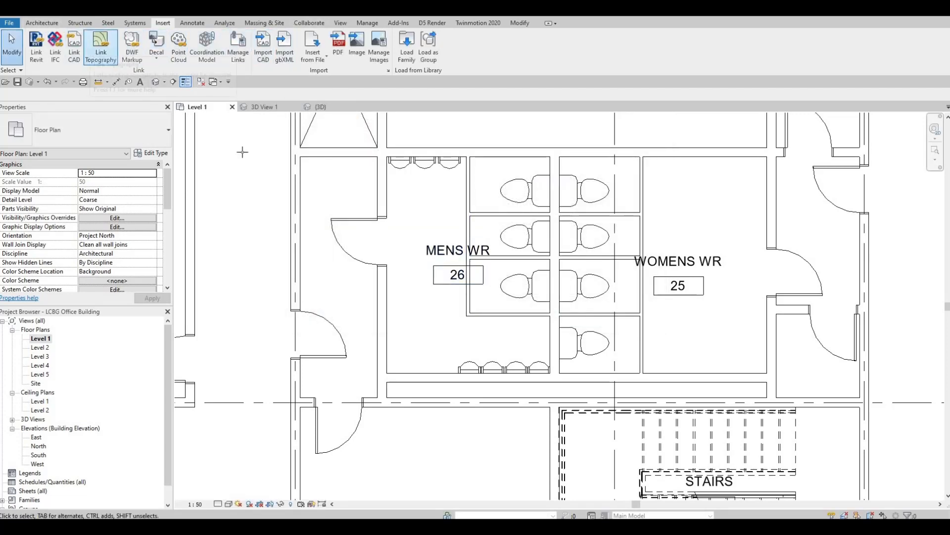
- Place three M_Sink Vanity-Round sinks in a column along the left wall of MENS WR, below the door
key("m")
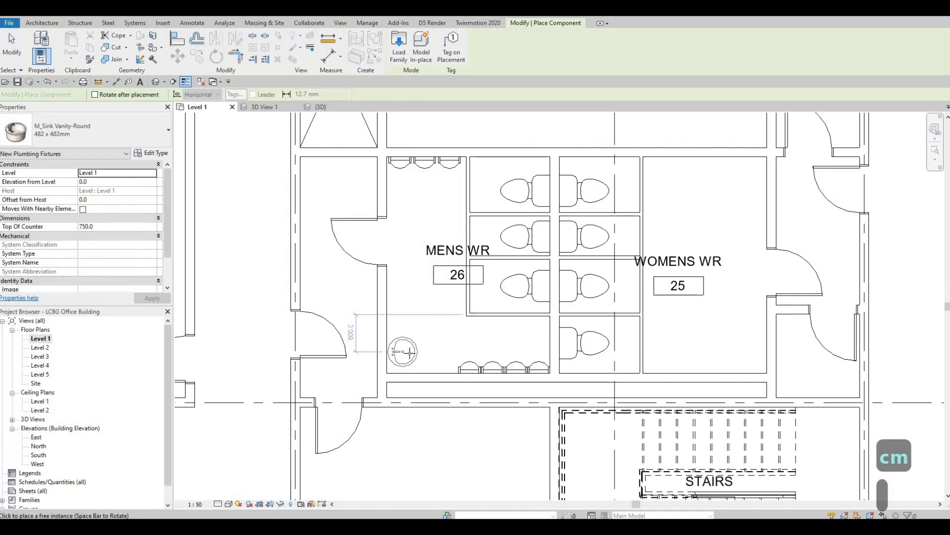
left_click(414, 317)
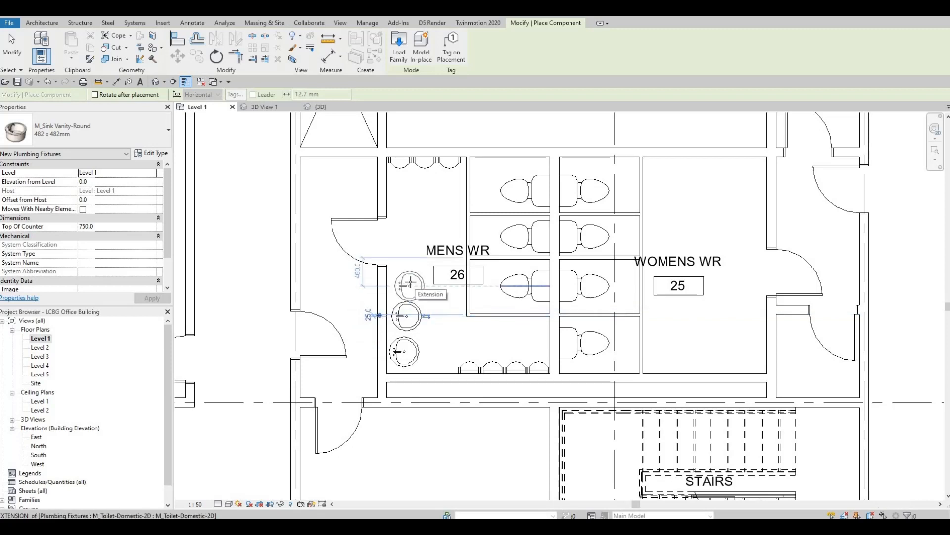
left_click(411, 282)
middle_click_drag(430, 324, 437, 278)
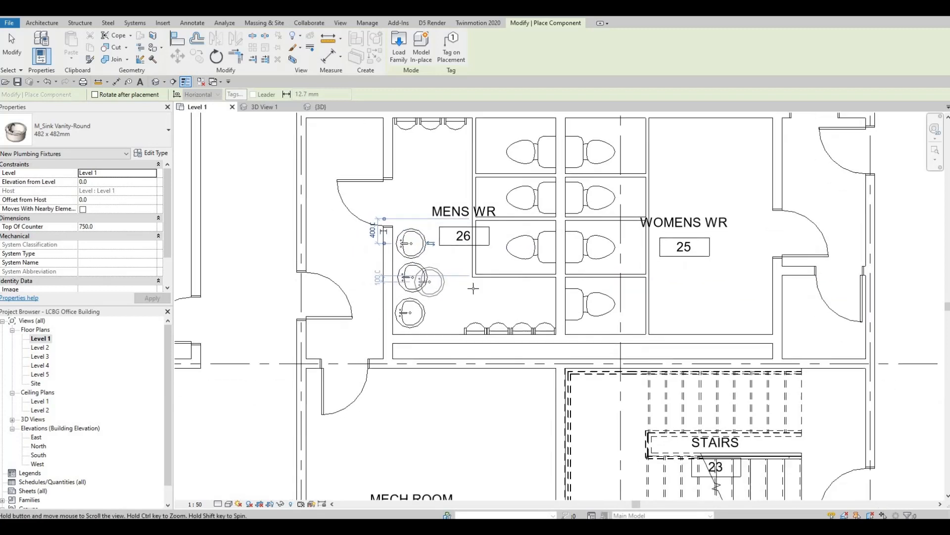
key("Escape")
middle_click_drag(711, 288, 681, 316)
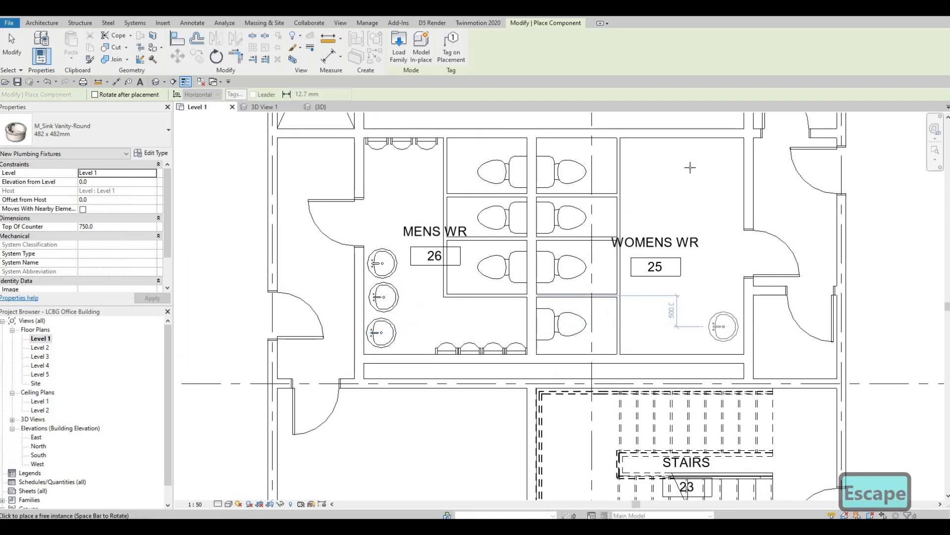
key("Escape")
key("Escape")
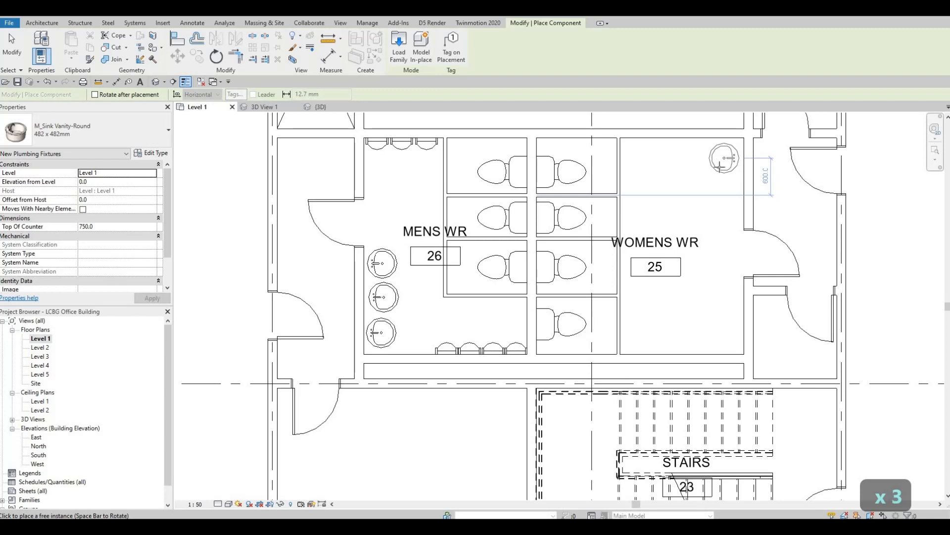
- Place two round vanity sinks along the WOMENS WR lower wall, faucets facing it, about 1700 and 1100 mm from the front stall wall
key("space")
key("space")
key("space")
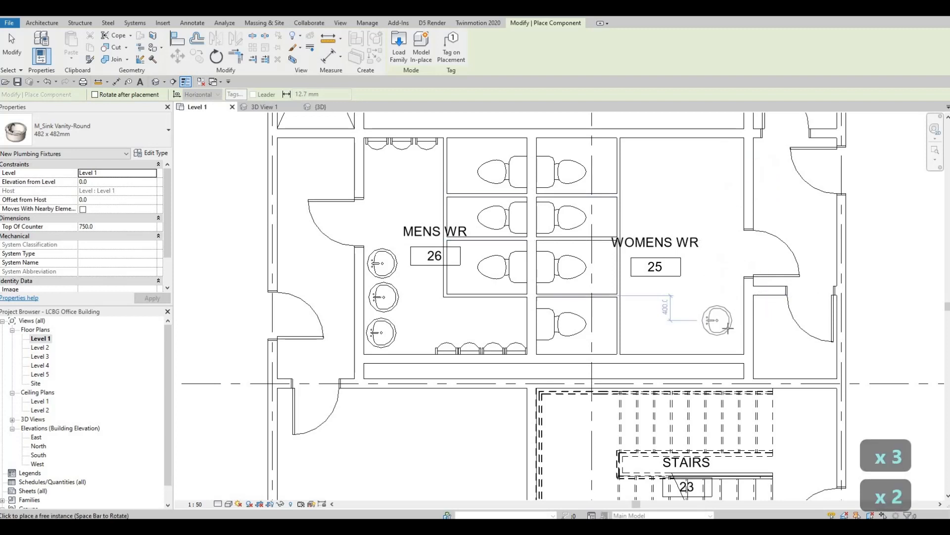
left_click(722, 331)
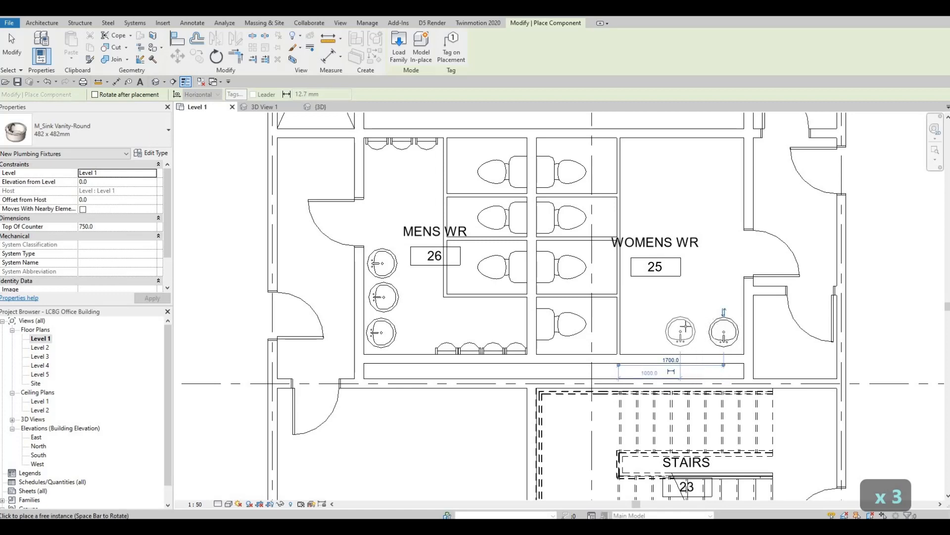
left_click(686, 331)
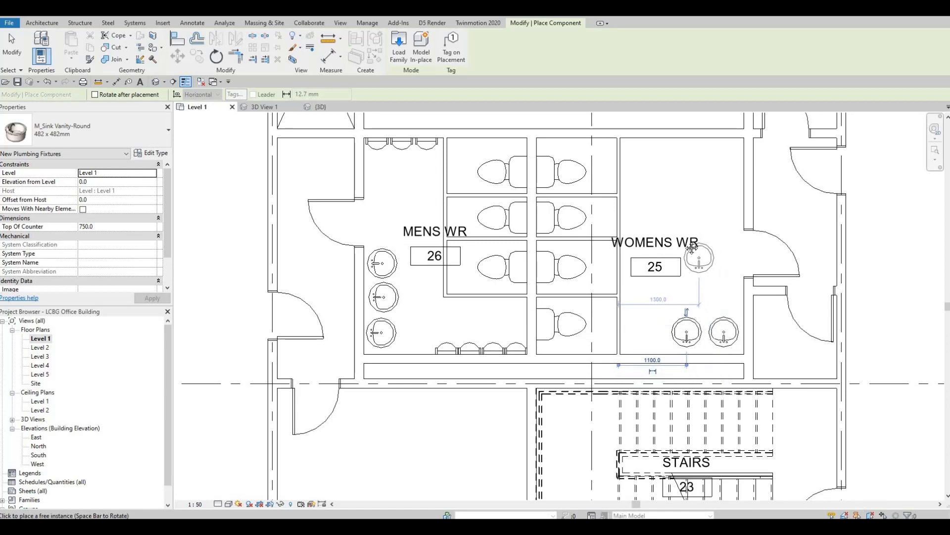
- Place two round vanity sinks along the WOMENS WR upper wall, faucets facing it, about 1100 and 400 mm from the right wall
middle_click_drag(698, 256, 678, 280)
scroll(678, 248, "down", 1)
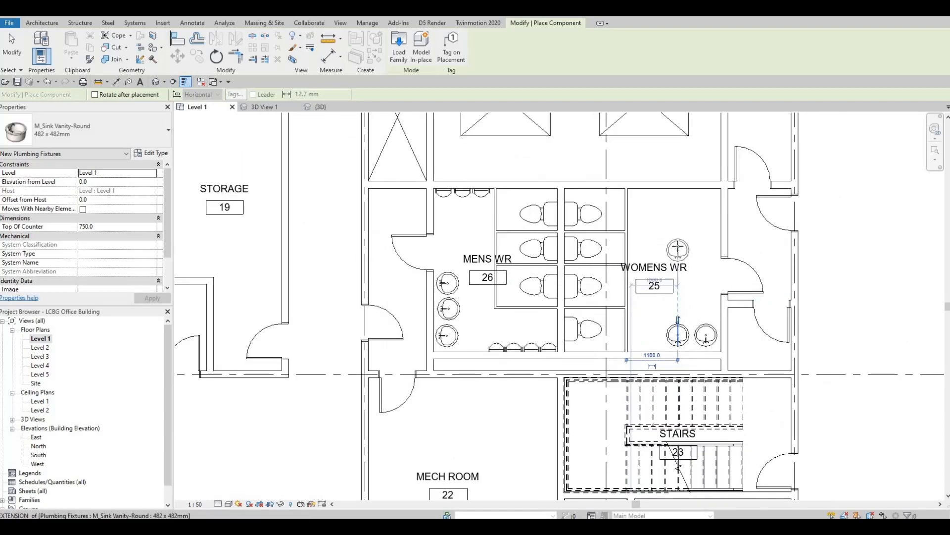
scroll(674, 290, "up", 4)
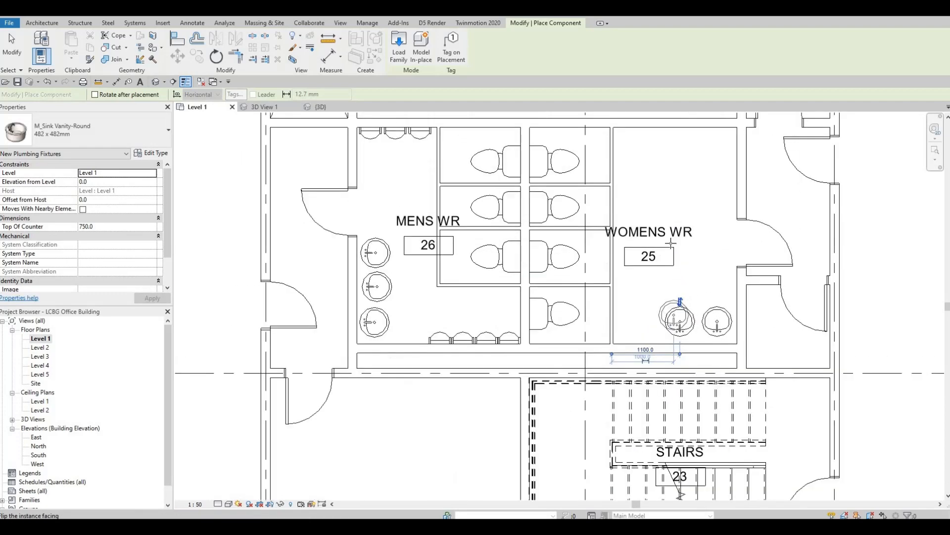
key("space")
key("space")
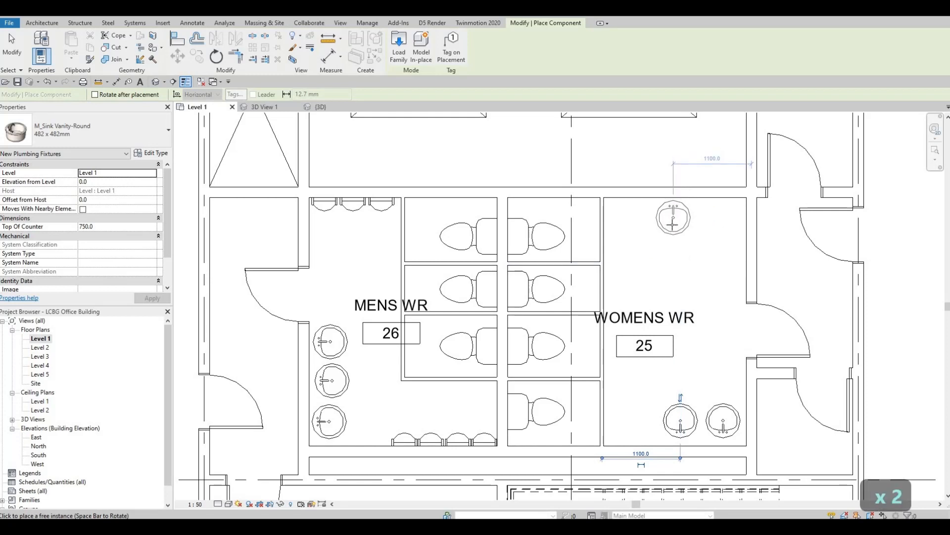
left_click(723, 224)
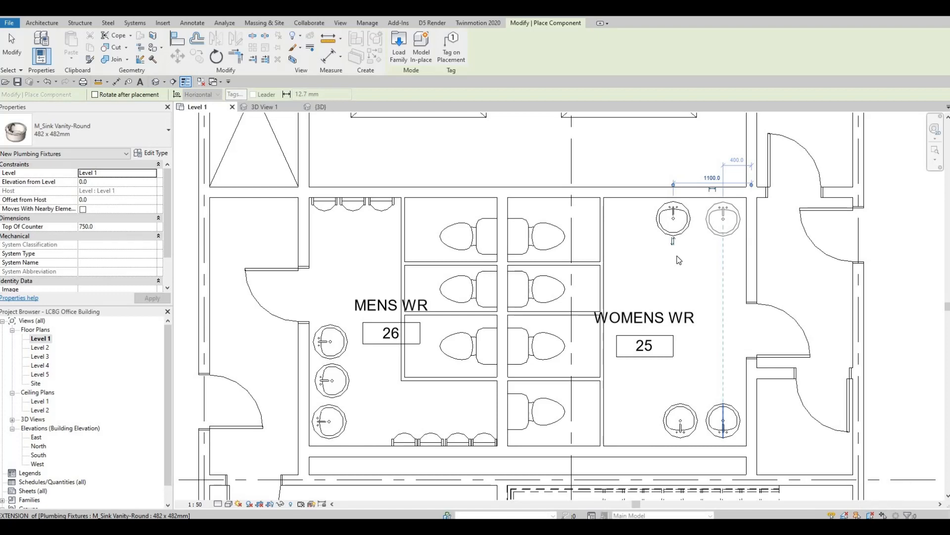
key("Escape")
key("Escape")
key("Escape")
key("Escape")
- Nudge the middle MENS WR sink one increment toward the wall behind it
scroll(697, 229, "down", 1)
middle_click_drag(400, 336, 400, 330)
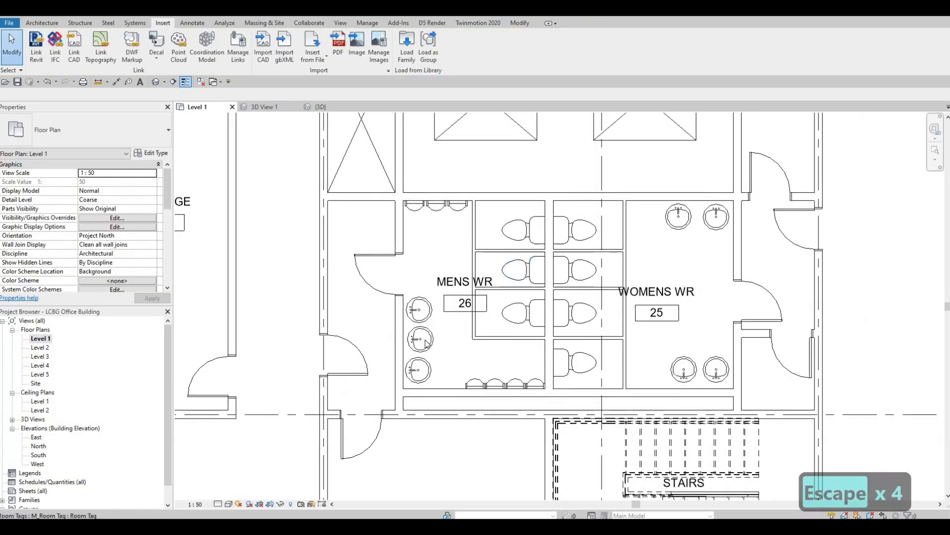
scroll(400, 331, "up", 4)
left_click(425, 337)
key("Left")
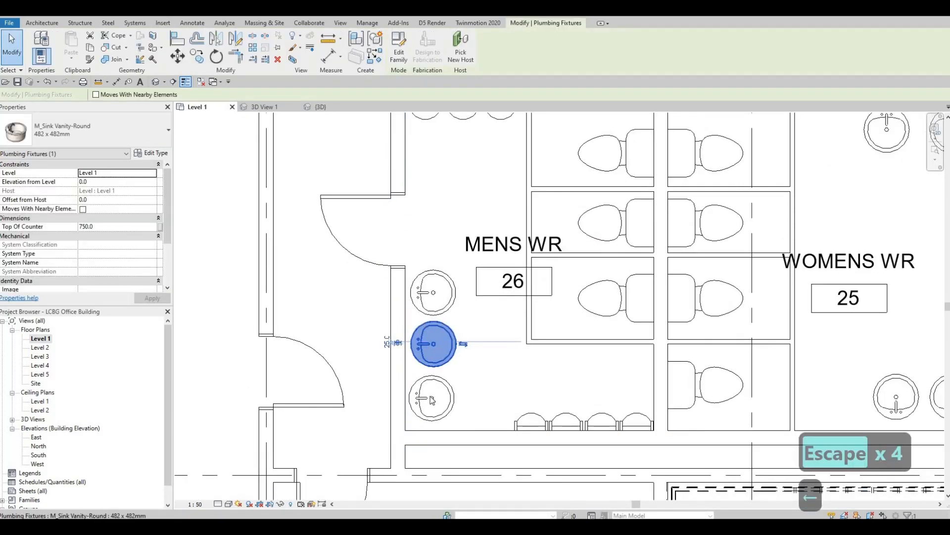
- Nudge the lowest MENS WR sink one increment down and the middle sink one increment toward the wall behind it
left_click(453, 396)
key("Down")
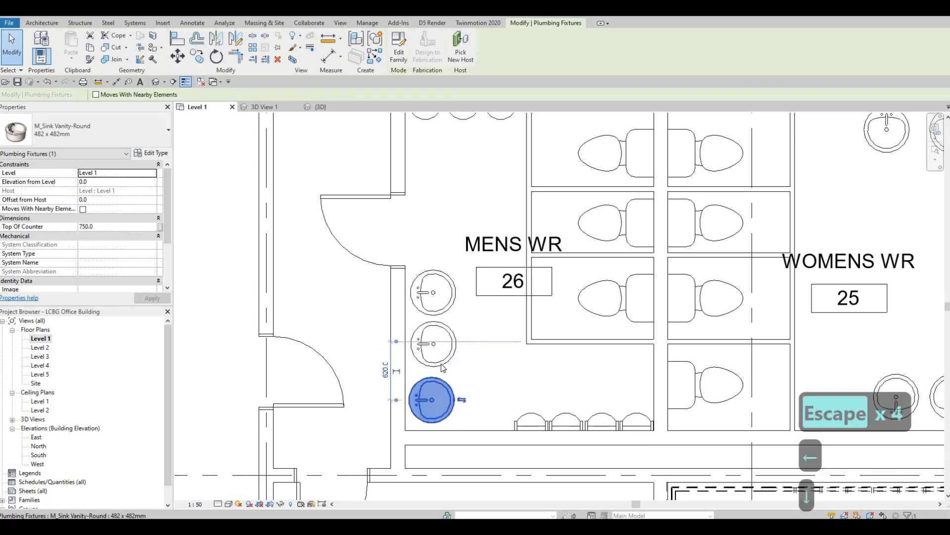
left_click(441, 323)
key("Left")
- Space the MENS WR sink column by nudging the top sink down two increments, the middle sink three and the lowest sink one
left_click(439, 311)
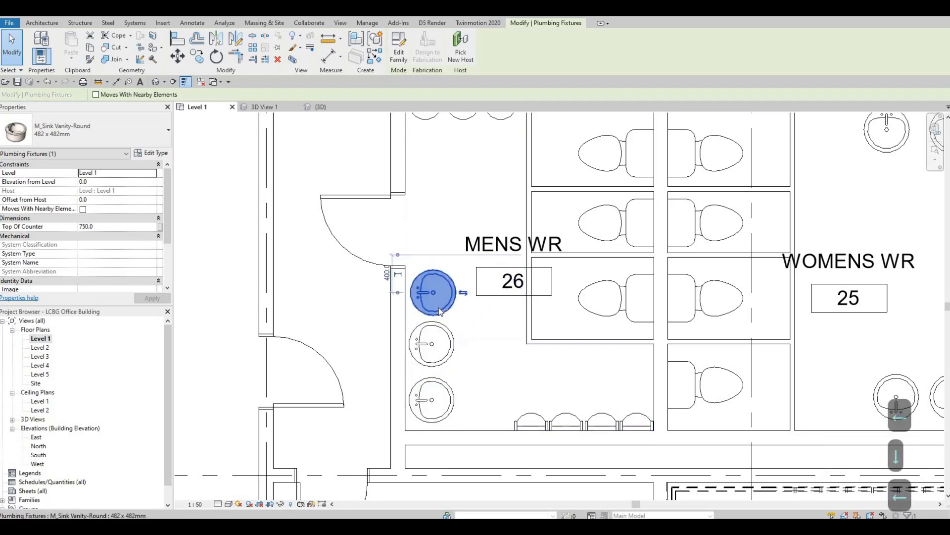
key("Down")
key("Down")
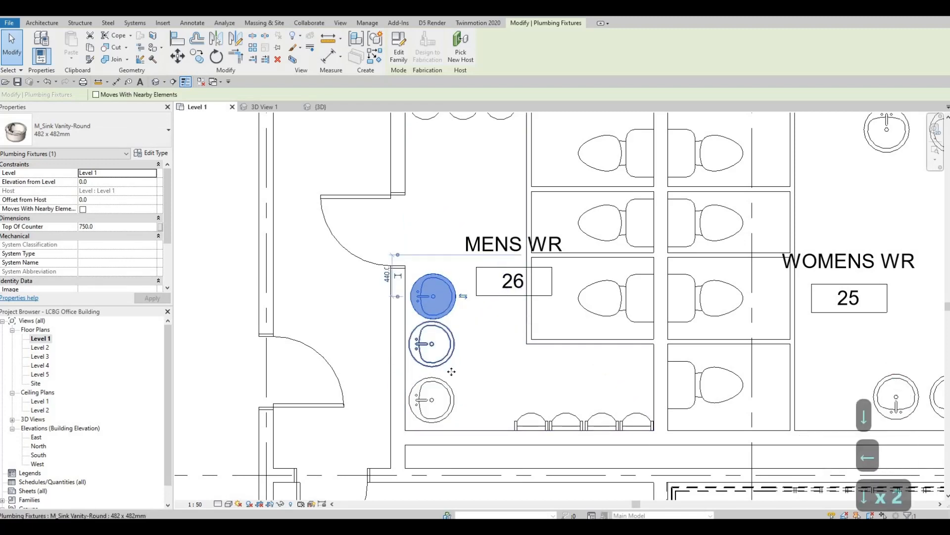
left_click(445, 360)
key("Down")
key("Down")
key("Down")
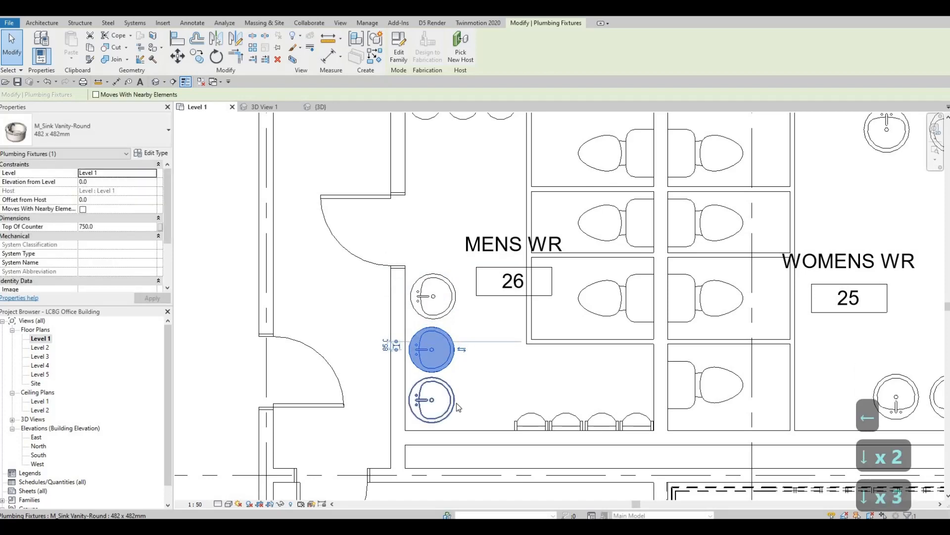
left_click(454, 406)
key("Down")
key("Escape")
key("Escape")
key("Escape")
middle_click_drag(458, 286, 455, 277)
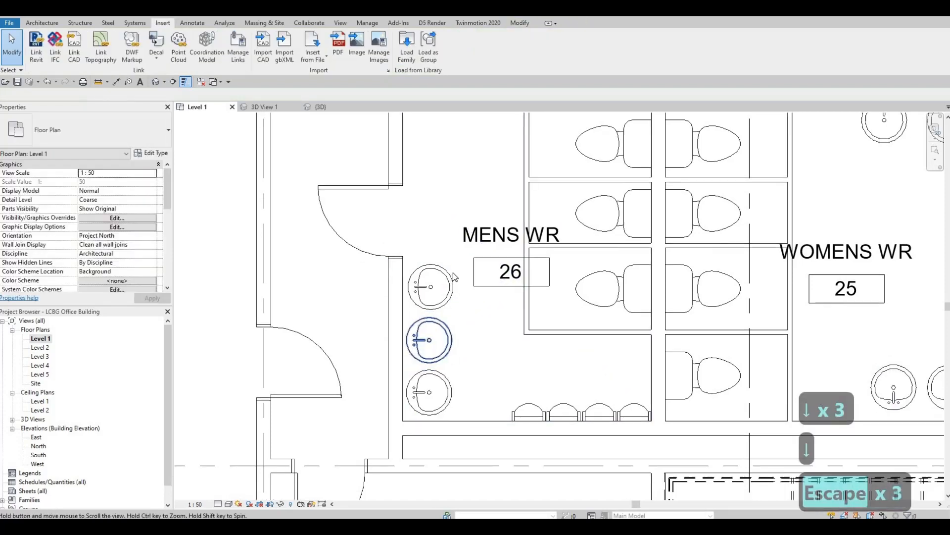
scroll(516, 302, "down", 2)
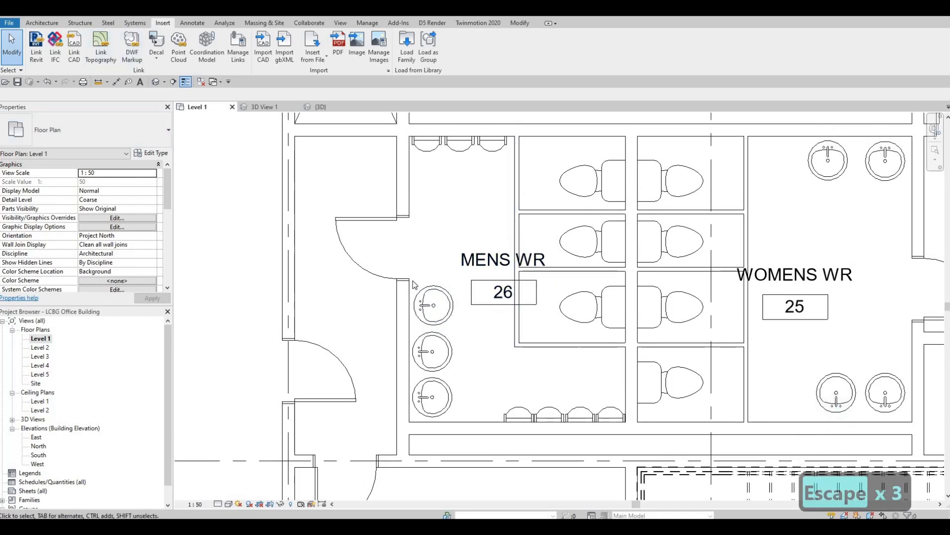
scroll(405, 388, "down", 2)
key("Escape")
left_click(405, 387)
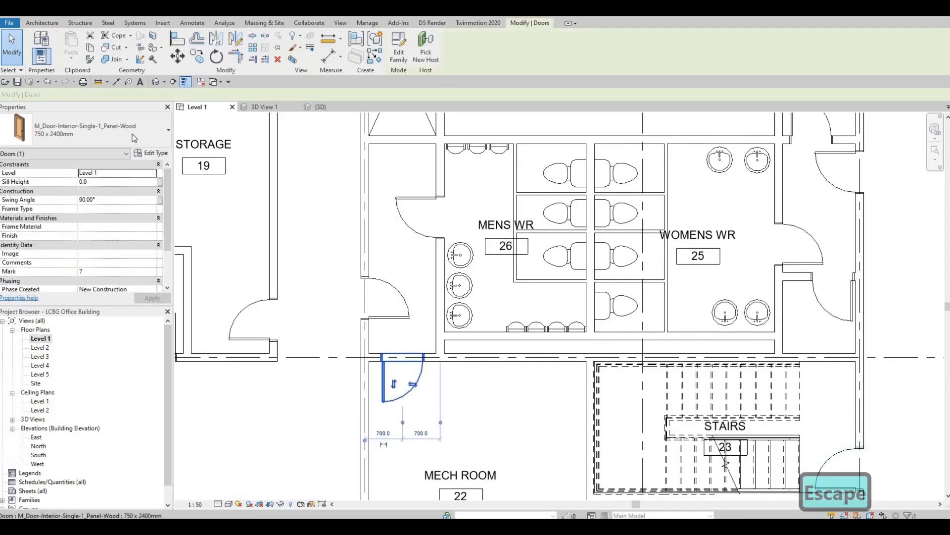
left_click(99, 129)
scroll(81, 195, "up", 5)
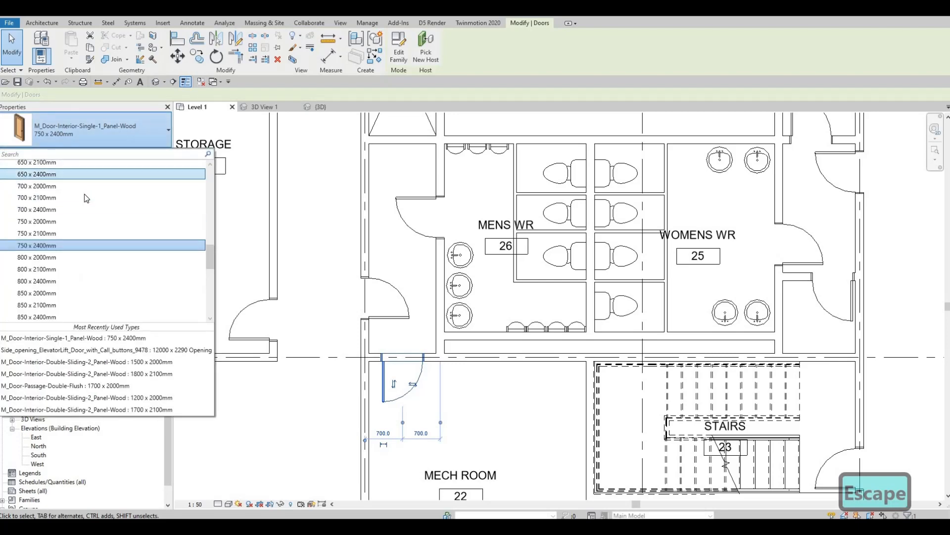
scroll(58, 187, "up", 5)
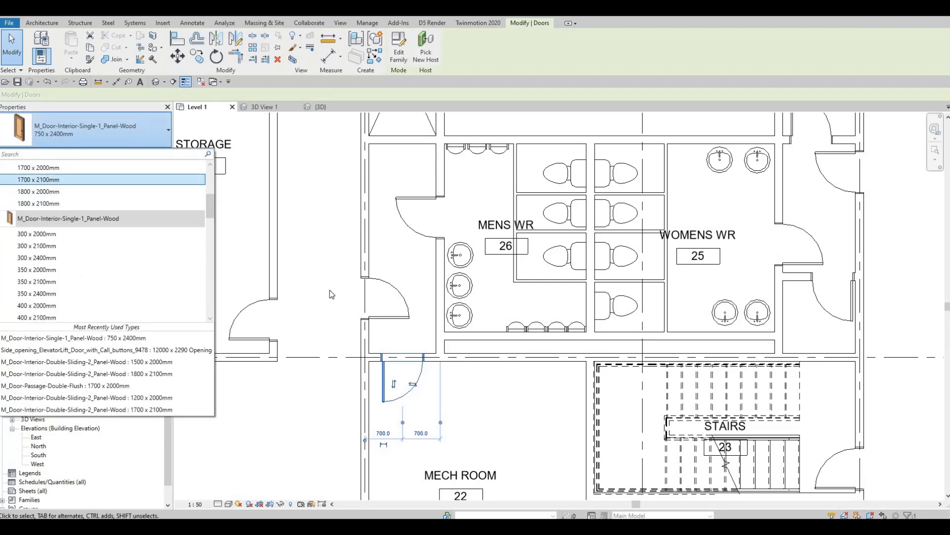
key("Escape")
key("Escape")
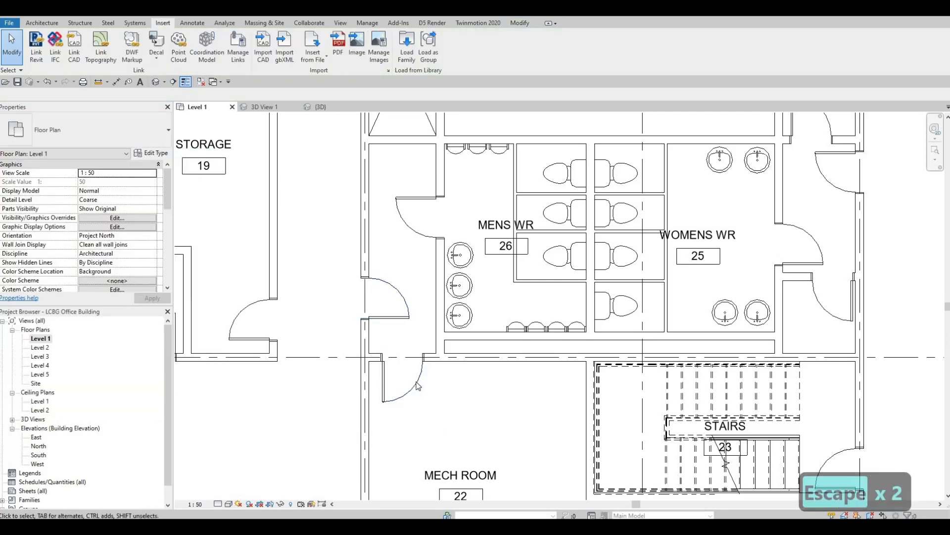
- Create a door similar to the MECH ROOM door and place it in the front wall of the uppermost MENS WR stall
left_click(416, 381)
key("c")
key("s")
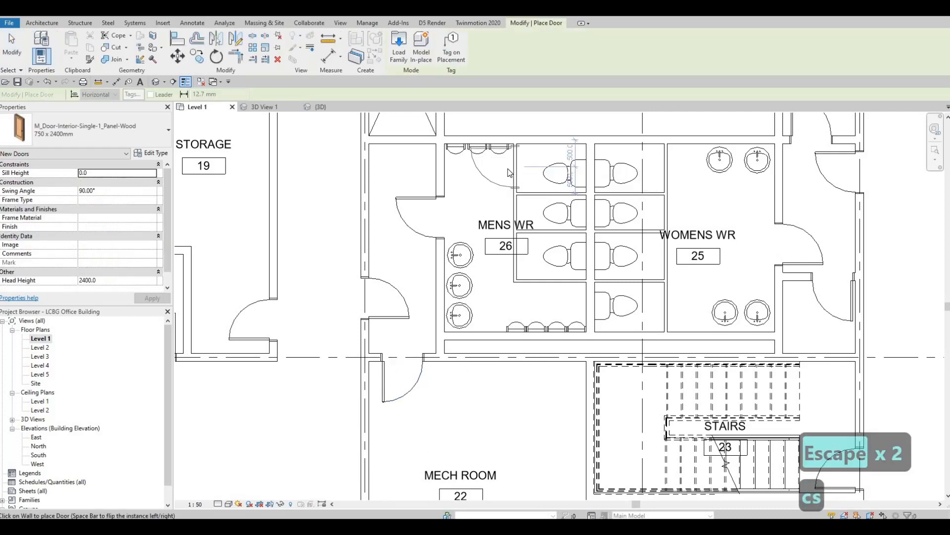
key("Escape")
key("Escape")
key("Escape")
left_click(515, 169)
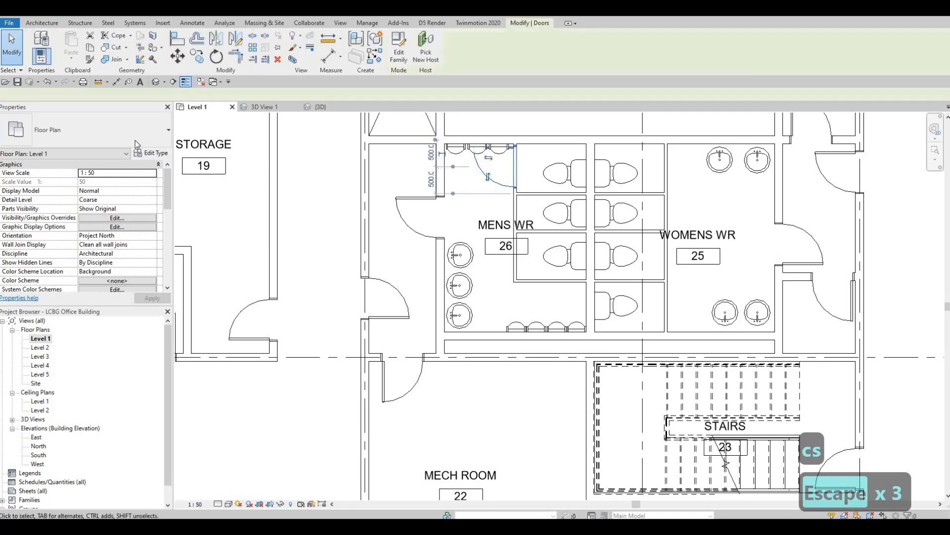
- Try the 300 x 2100mm single-panel wood type on the new MENS WR stall door
left_click(89, 130)
scroll(55, 200, "up", 9)
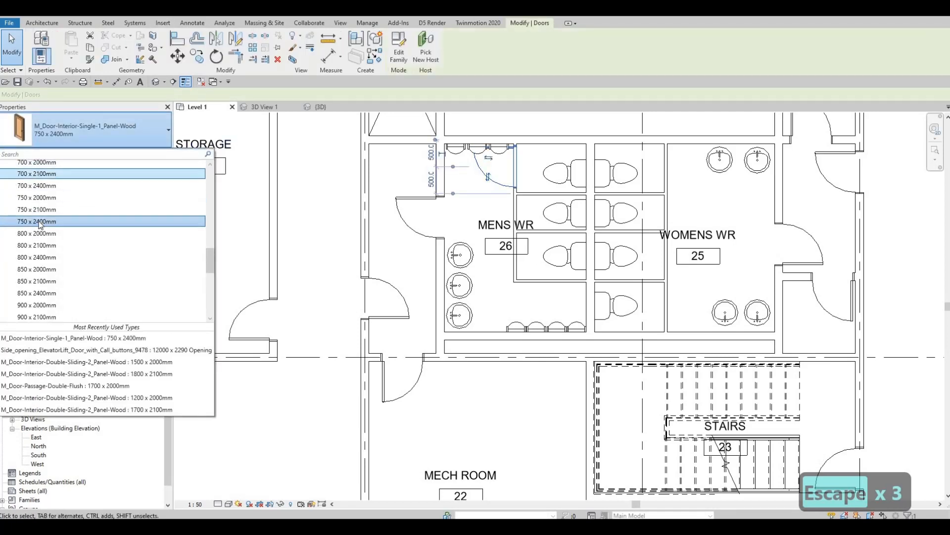
scroll(40, 174, "up", 2)
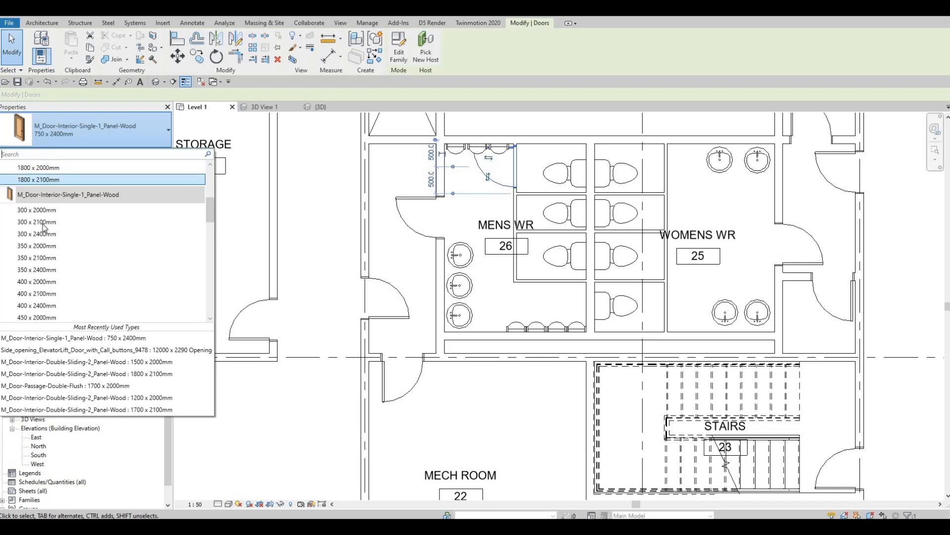
key("Escape")
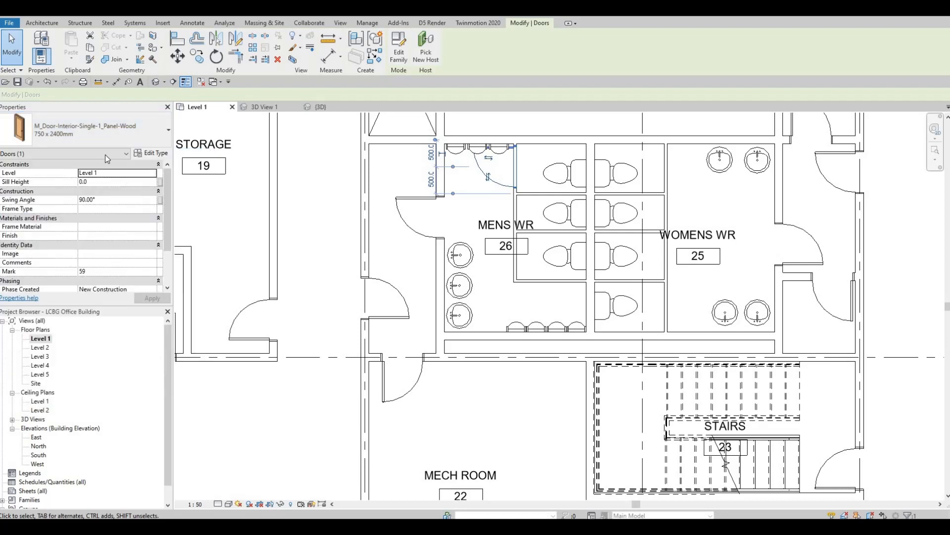
left_click(97, 132)
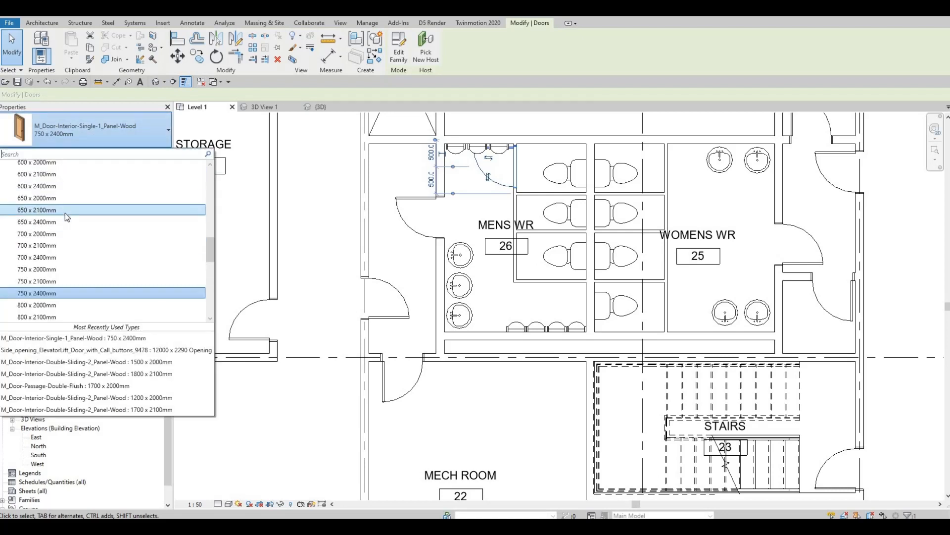
scroll(59, 198, "up", 6)
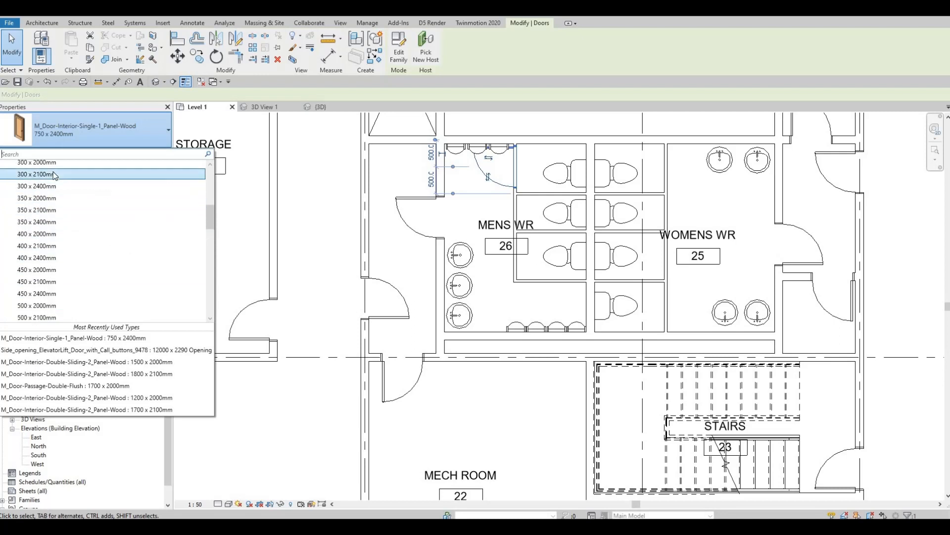
left_click(54, 176)
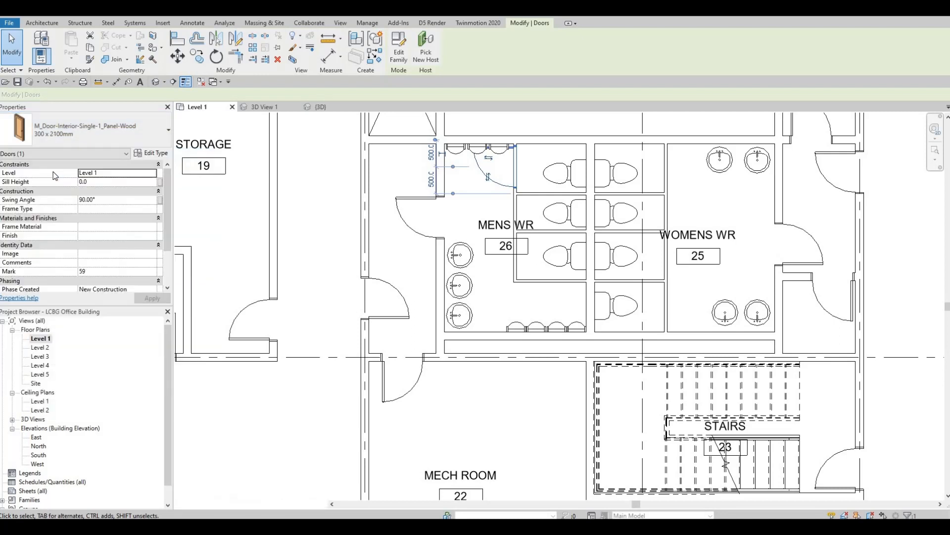
- Set the new stall door's type to 500 x 2000mm and flip it to swing into the stall
left_click(43, 144)
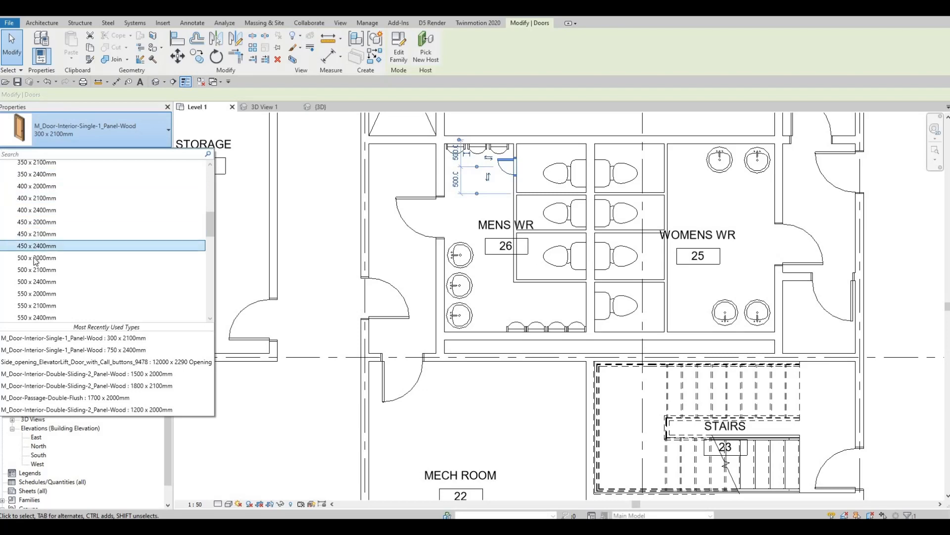
key("Escape")
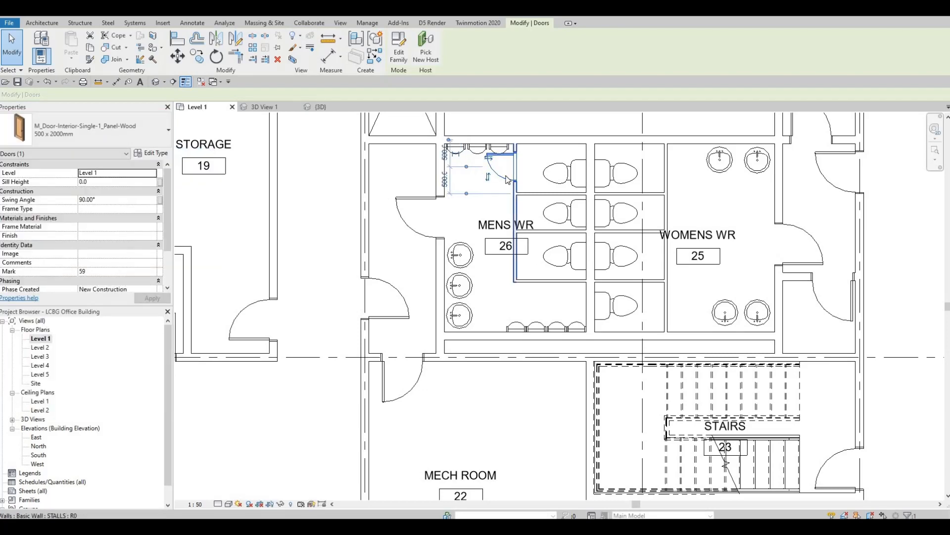
key("Escape")
key("Escape")
left_click(490, 162)
left_click_drag(525, 179, 523, 181)
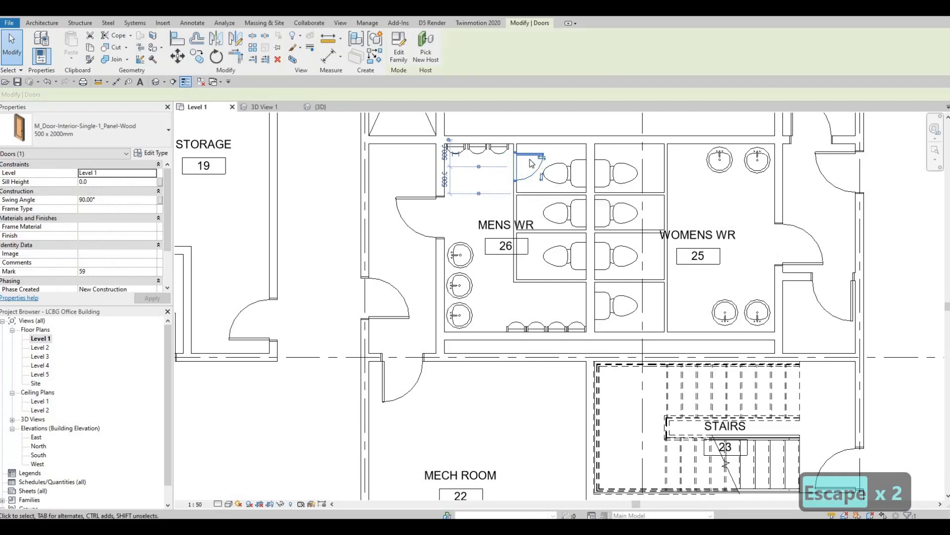
key("Escape")
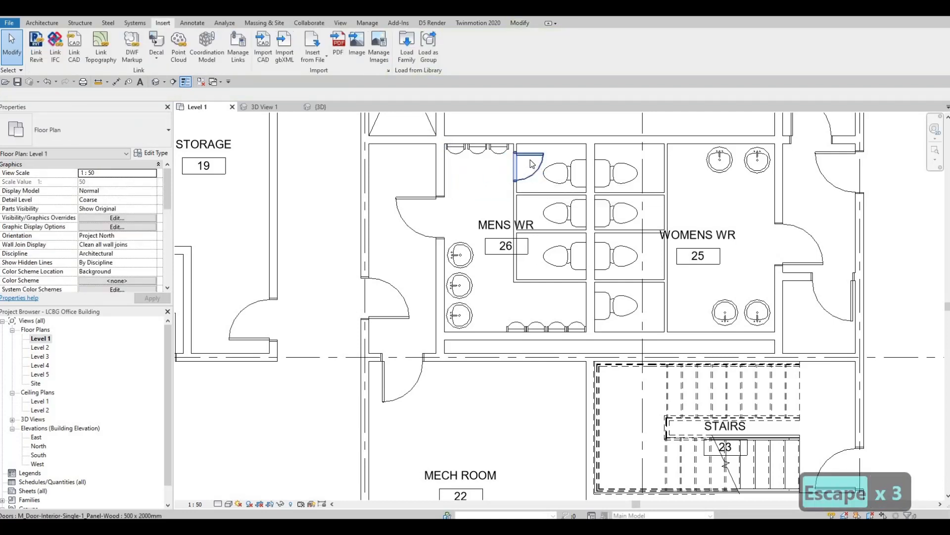
- Place similar 500 x 2000mm doors, swinging inward, in the front wall of the second and third MENS WR stalls
left_click(532, 159)
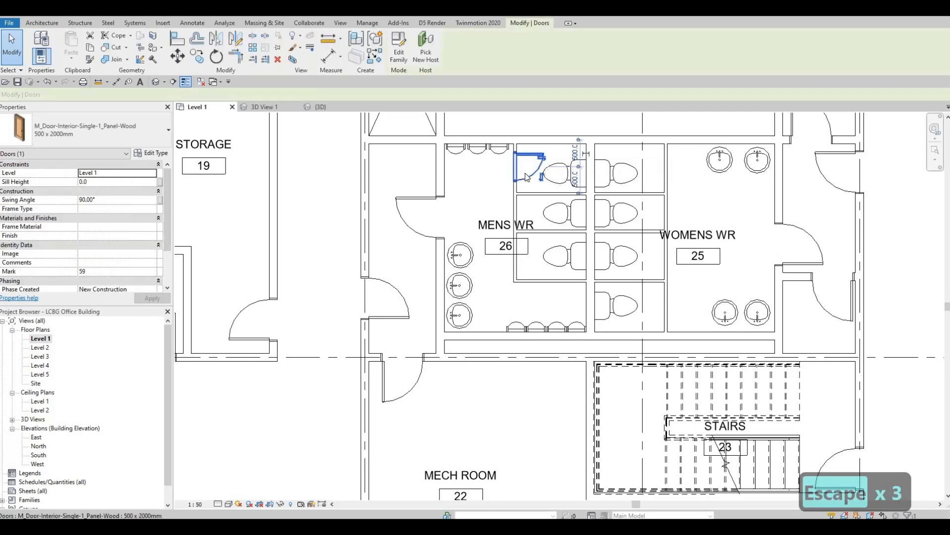
key("c")
key("s")
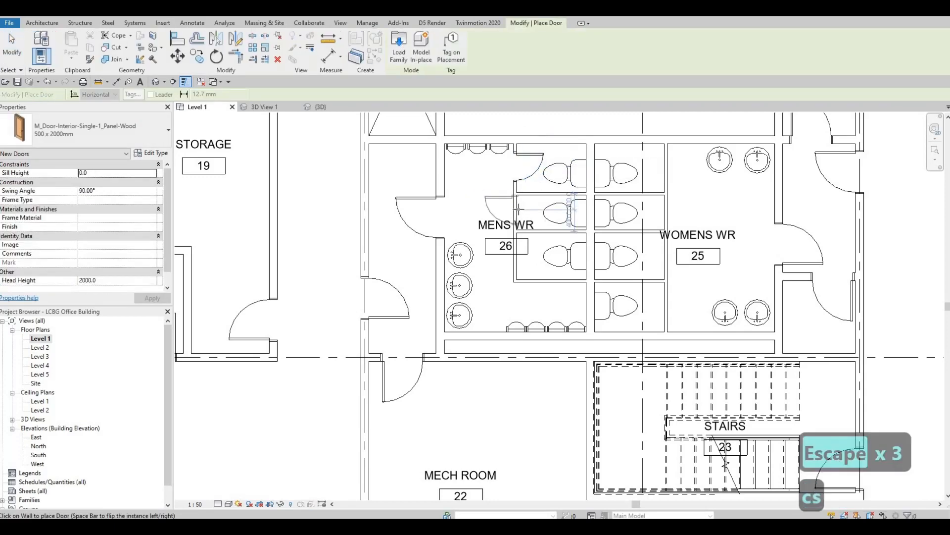
scroll(519, 210, "up", 2)
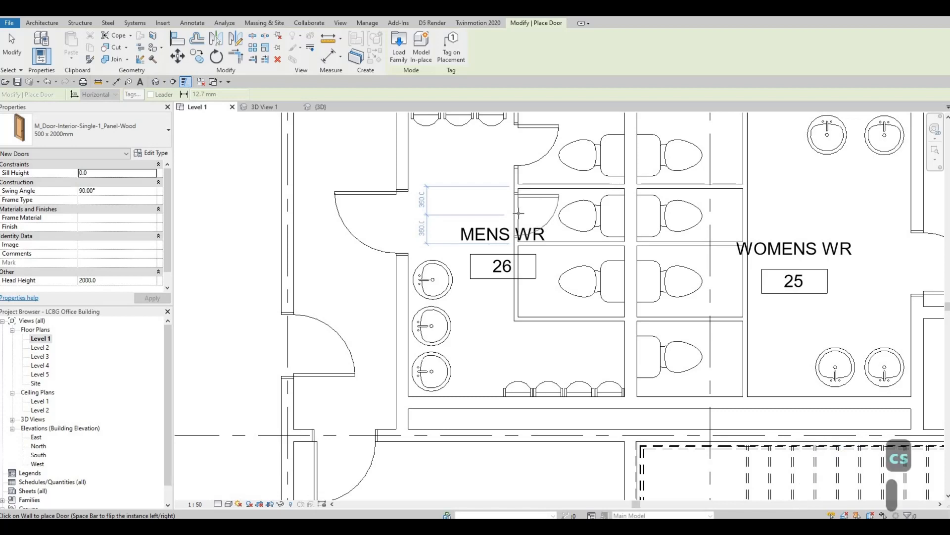
left_click(518, 233)
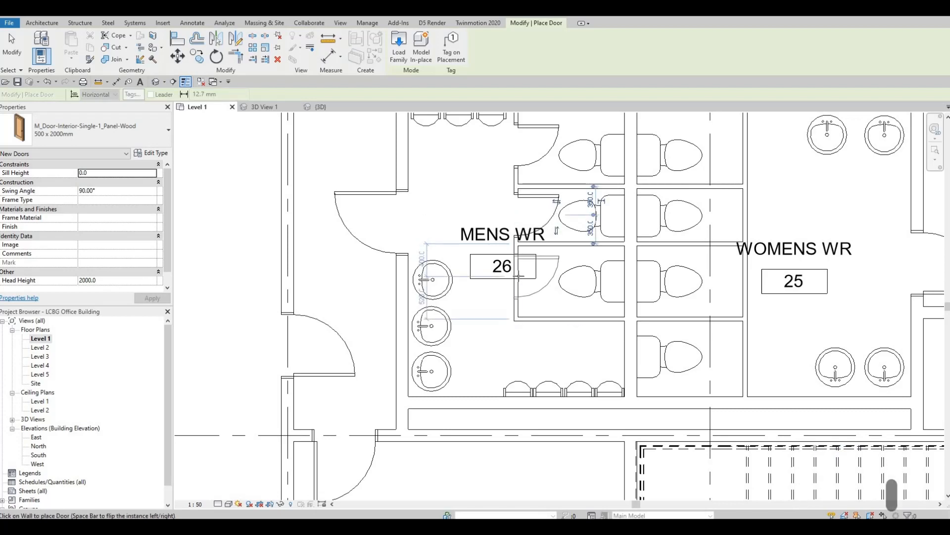
left_click(519, 272)
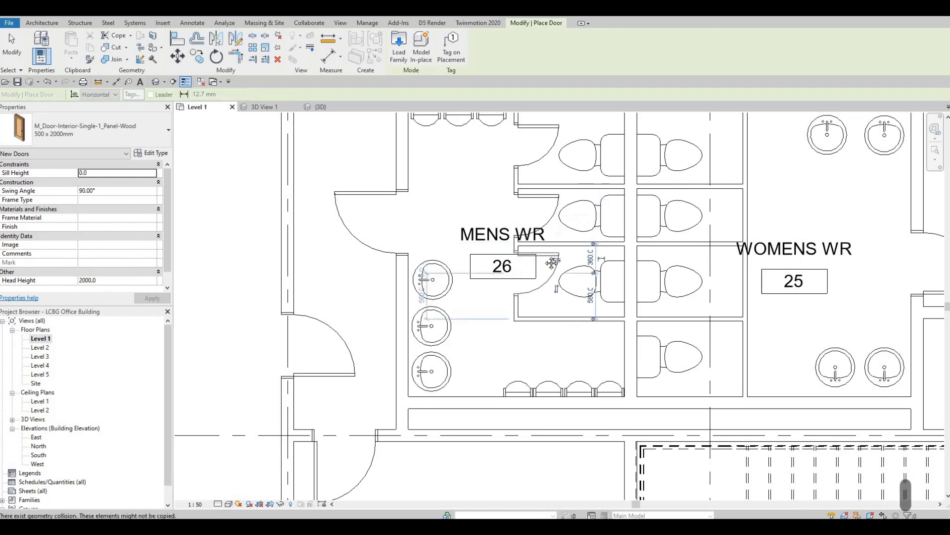
key("Escape")
key("Escape")
key("Escape")
- Nudge the front wall of the MENS WR stalls three increments away from the toilets, to a 1460 mm stall depth
middle_click_drag(523, 252, 518, 268)
key("Escape")
scroll(516, 213, "up", 1)
middle_click_drag(516, 201, 513, 242)
scroll(511, 238, "down", 1)
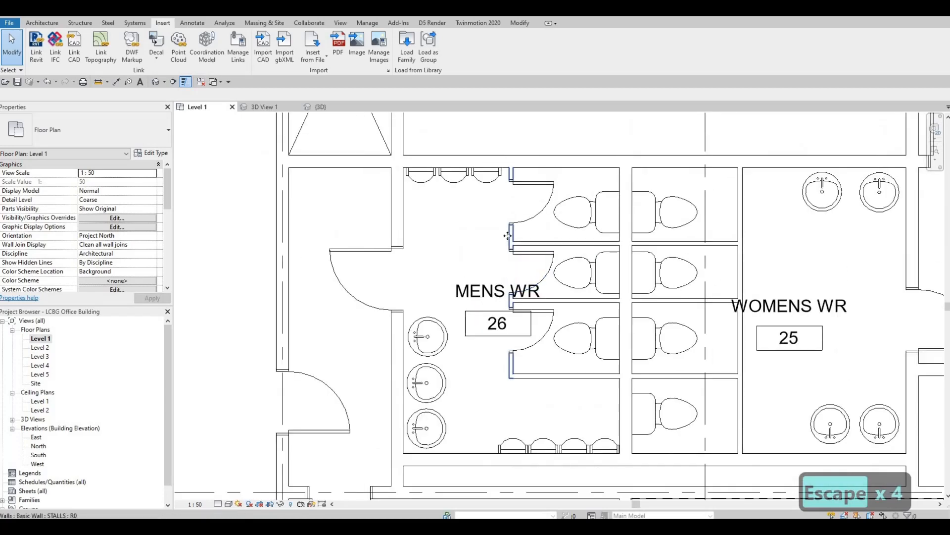
left_click(508, 236)
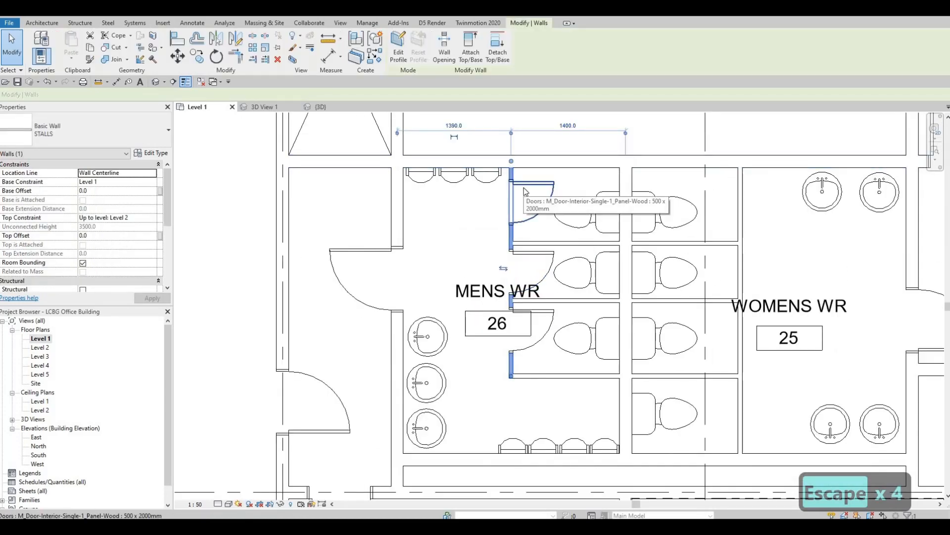
key("Left")
key("Left")
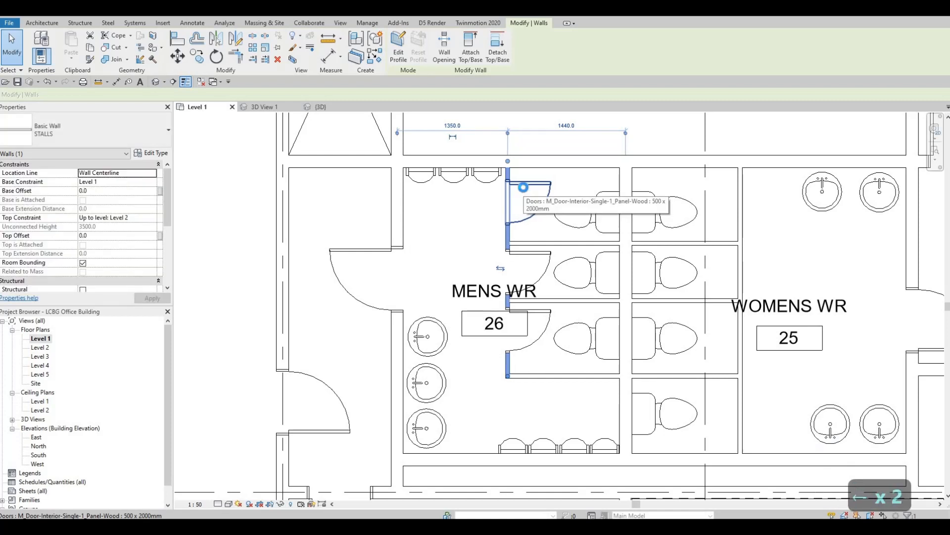
key("Left")
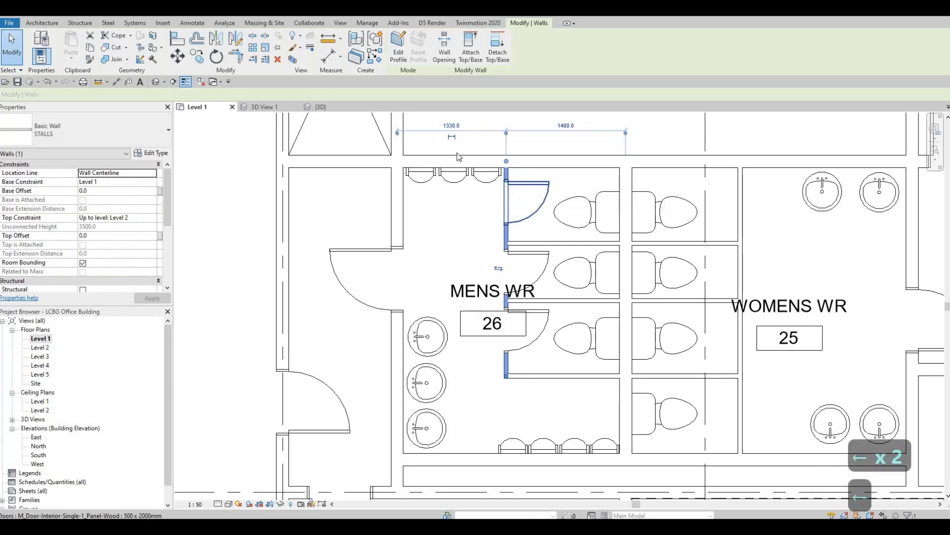
key("Escape")
key("Escape")
- Delete the upper-wall MENS WR urinal nearest the stalls
left_click(476, 186)
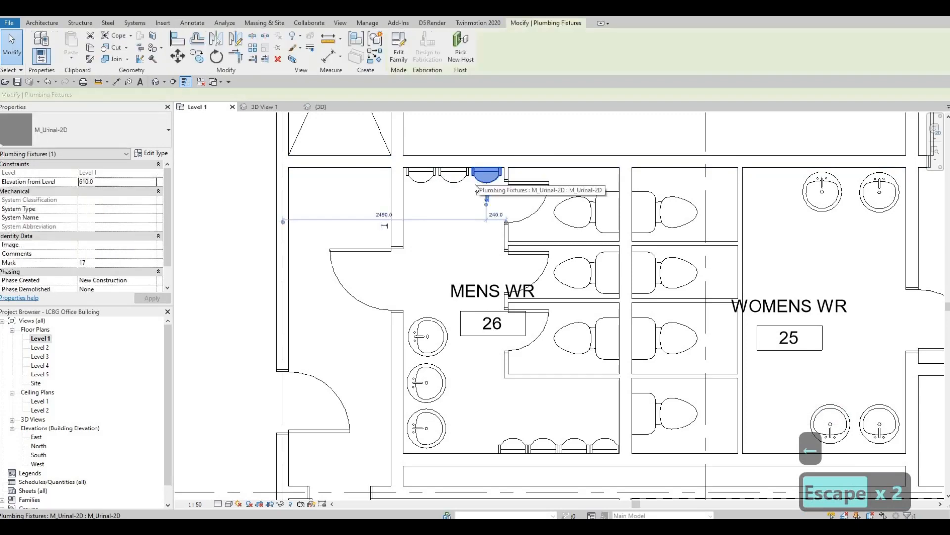
key("Delete")
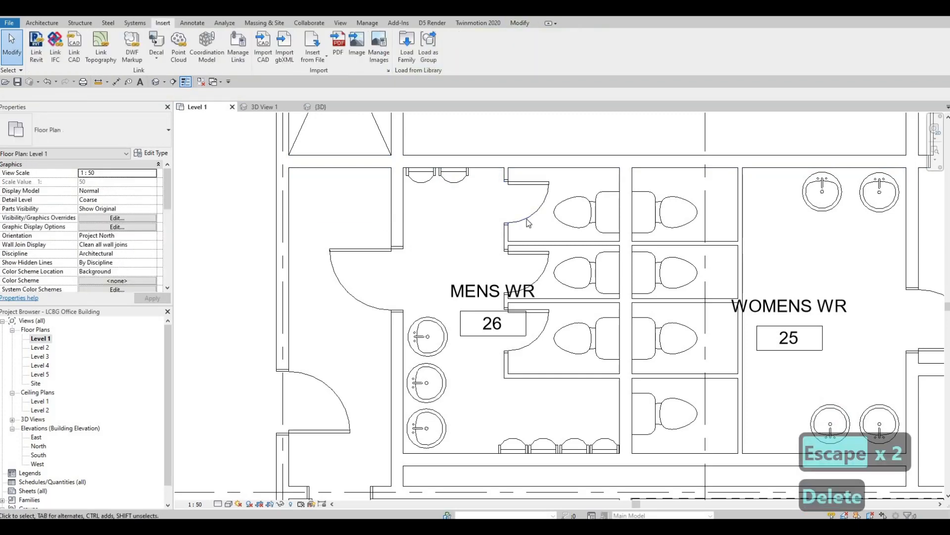
- Nudge the uppermost MENS WR stall door several increments down along the stall front wall
left_click(527, 220)
key("Down")
key("Down")
key("Down")
key("Down")
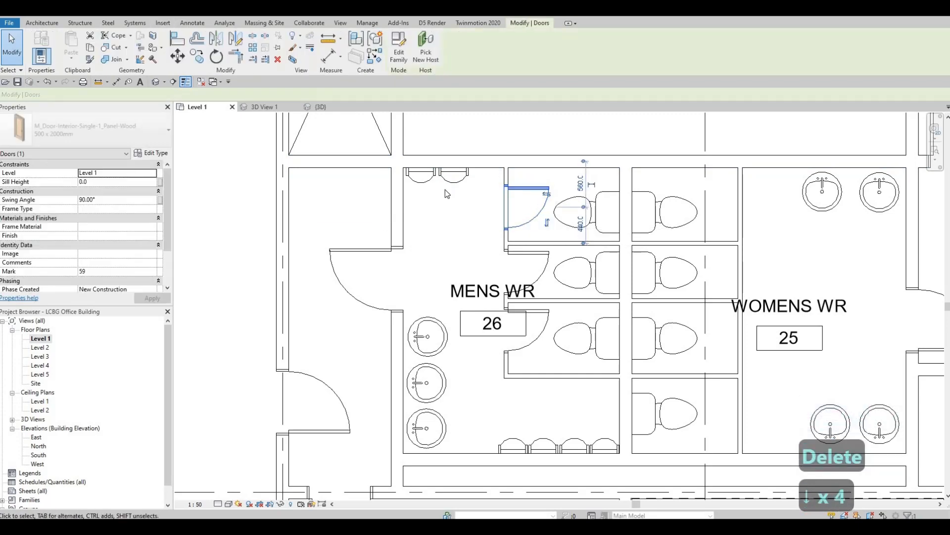
- Nudge the upper-wall MENS WR urinal nearest the stalls seven increments toward them, 500 mm from the stall front wall
left_click(454, 176)
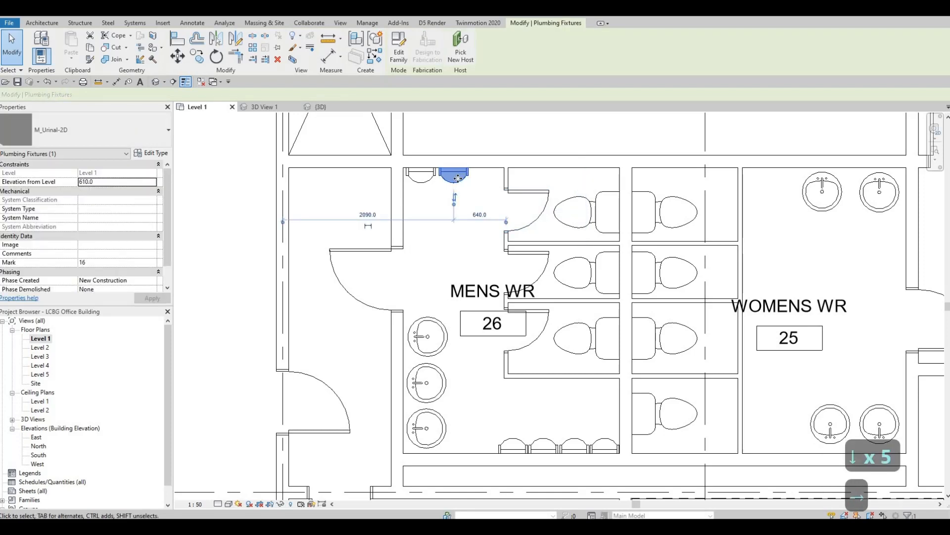
key("Right")
key("Right")
key("Right")
key("Right")
key("Right")
key("Right")
key("Right")
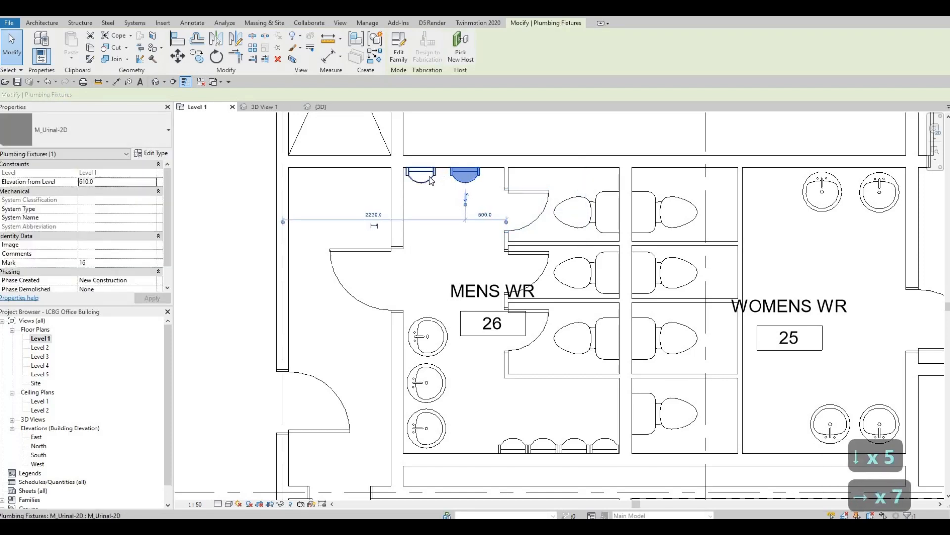
- Nudge the other upper-wall MENS WR urinal four increments toward the stalls, and move its neighbour to 480 mm from the stall front wall
left_click(435, 177)
key("Right")
key("Right")
key("Right")
key("Right")
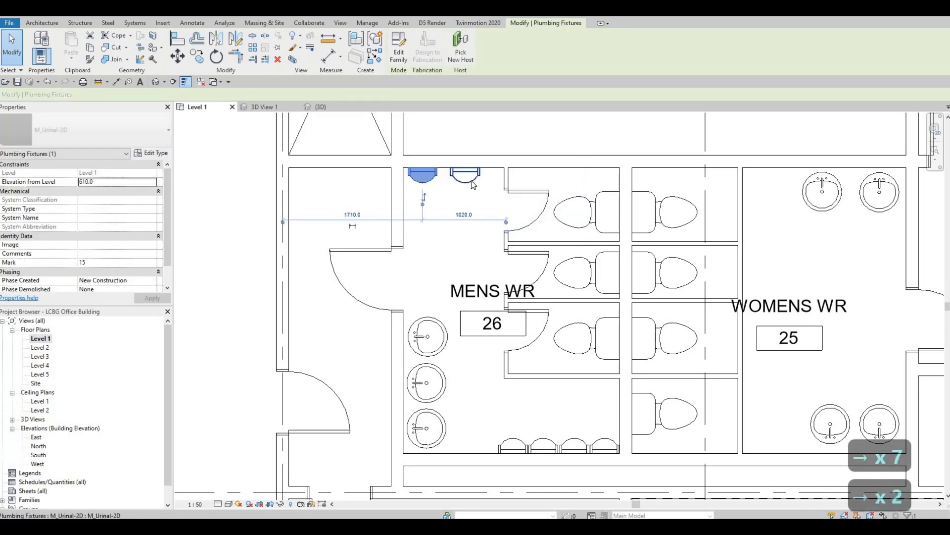
key("Right")
key("Right")
key("Right")
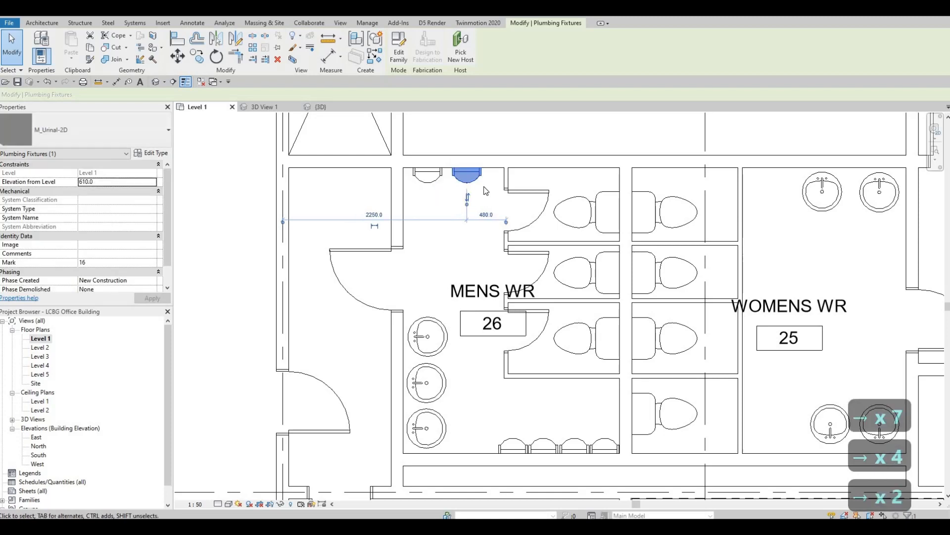
- Nudge the uppermost MENS WR stall door farther down the front wall, to offsets of 660 mm above and 340 mm below
middle_click_drag(524, 221, 511, 221)
left_click(512, 226)
left_click(513, 229)
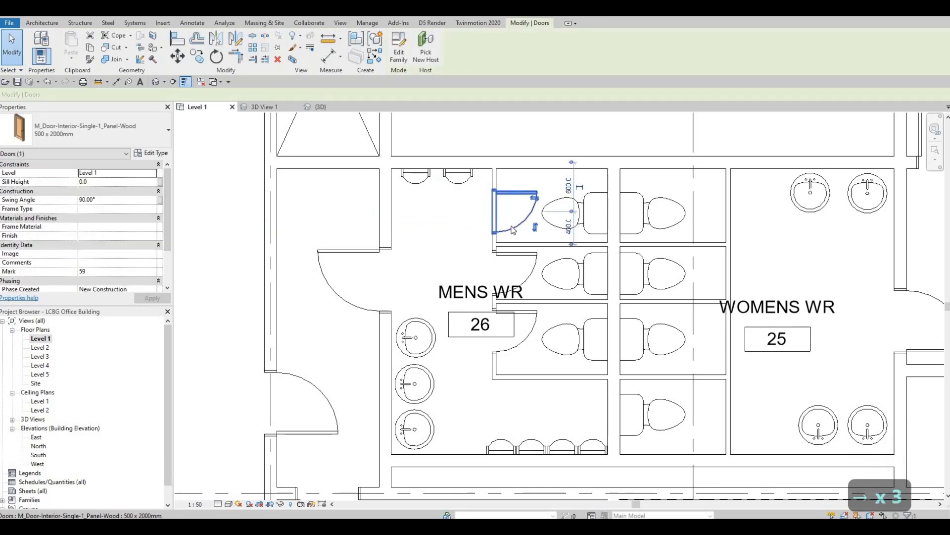
key("Down")
key("Down")
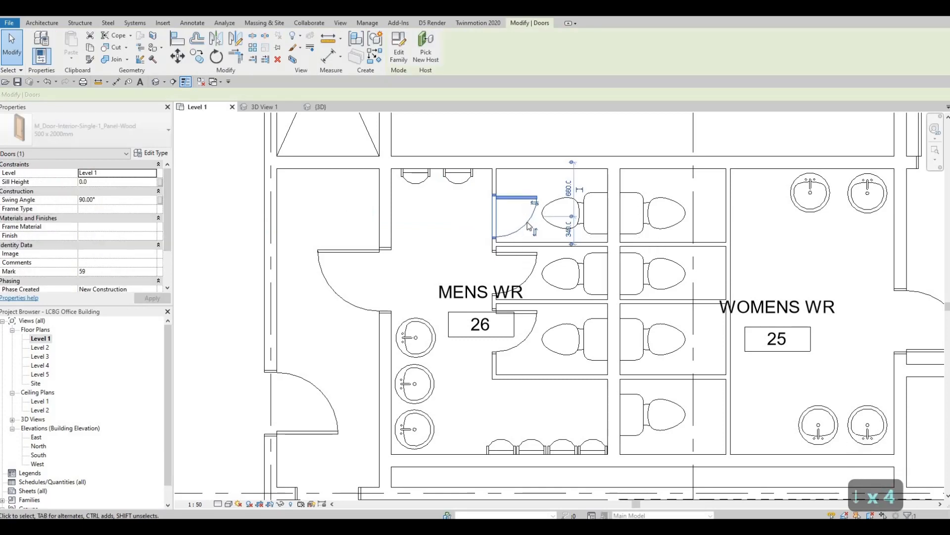
key("Down")
middle_click_drag(590, 339, 592, 280)
key("Escape")
key("Escape")
- Check the depth of the MENS WR stalls and set the WOMENS WR stall front wall to a matching 1460 mm depth
scroll(592, 280, "down", 4)
scroll(644, 234, "up", 3)
scroll(645, 234, "down", 4)
scroll(658, 221, "up", 4)
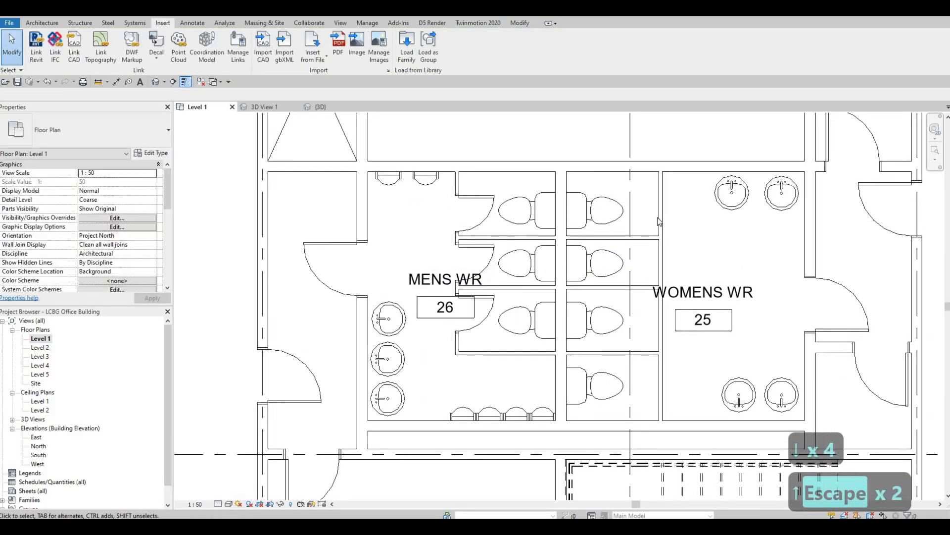
left_click(457, 183)
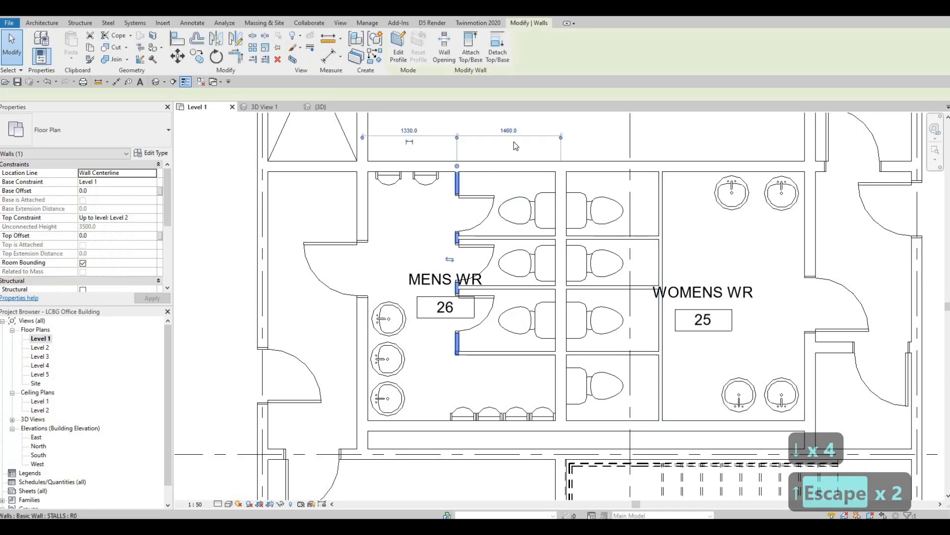
key("Escape")
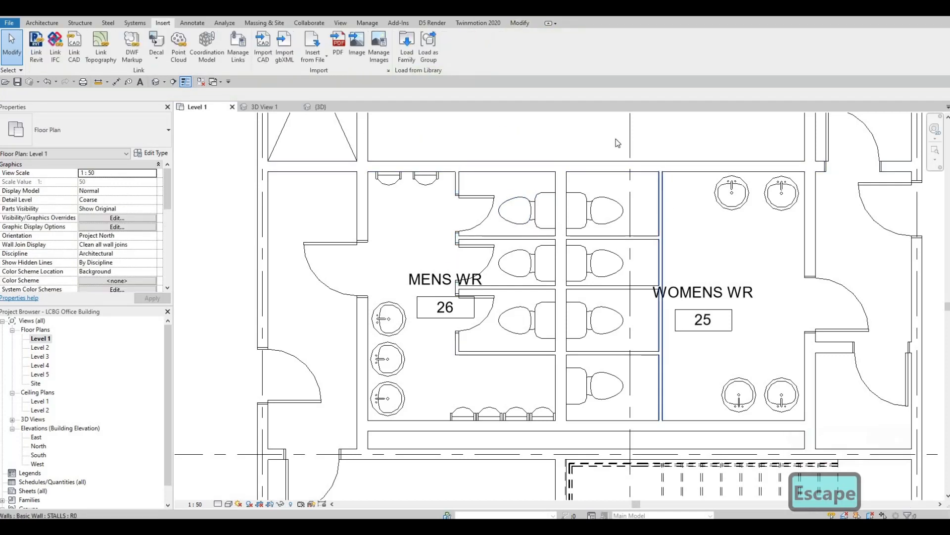
left_click(663, 296)
left_click(611, 129)
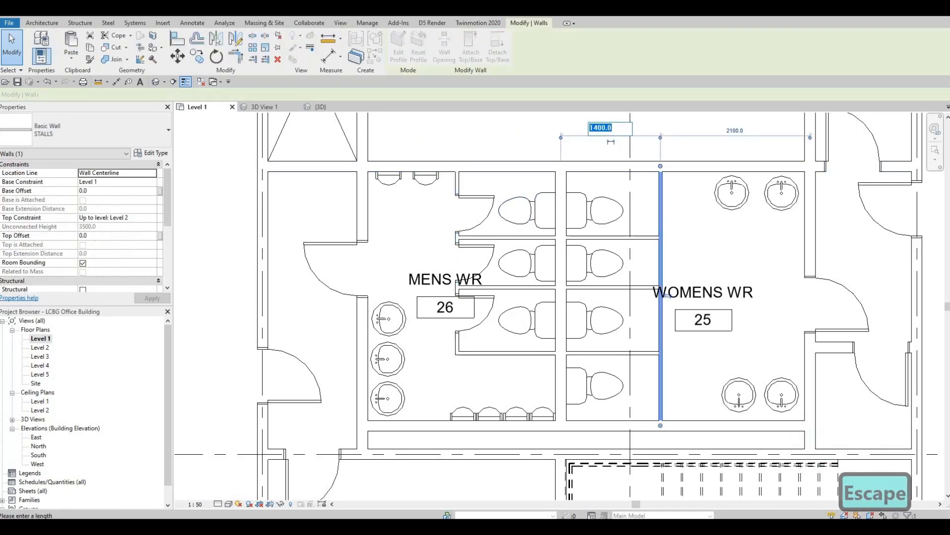
type("1460")
key("Return")
key("Escape")
key("Escape")
key("Escape")
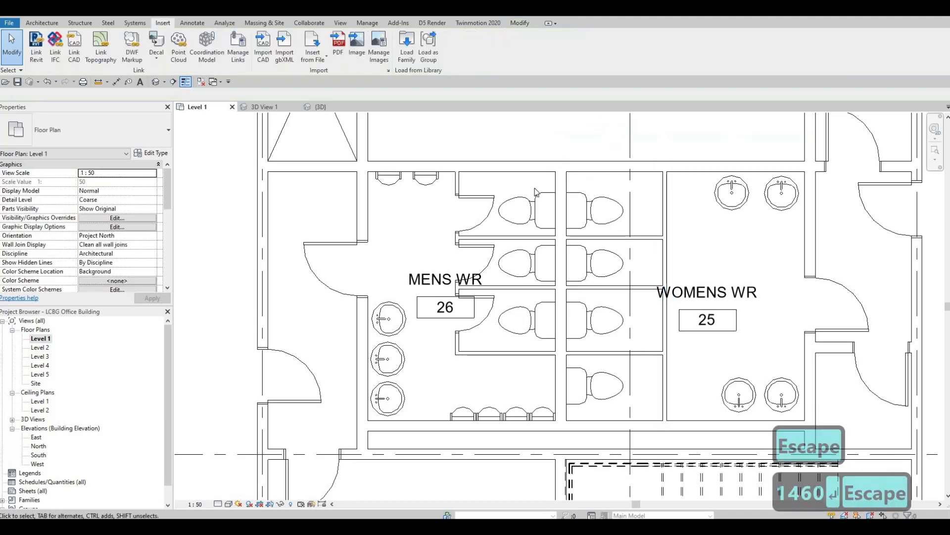
- Place similar 500 x 2000mm doors, swinging inward, in the front wall of all four WOMENS WR stalls
left_click(493, 203)
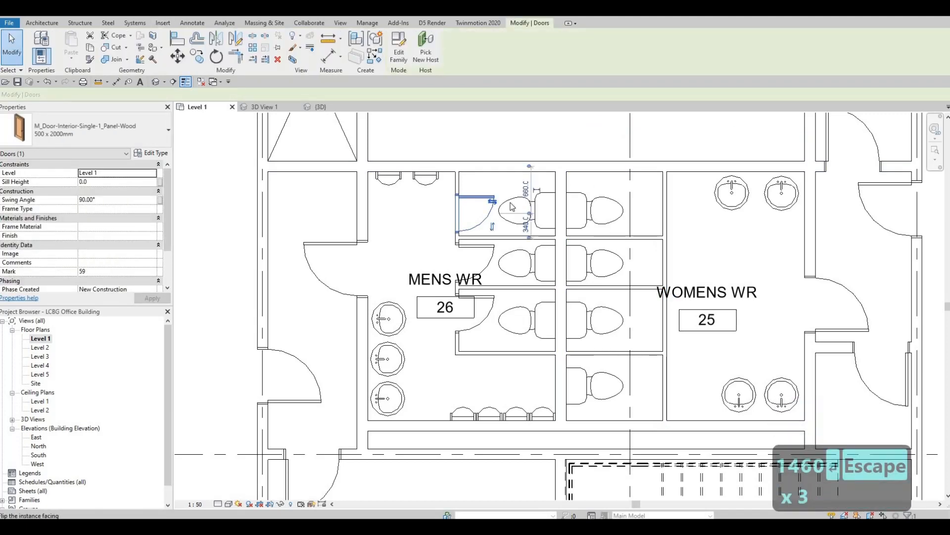
key("c")
key("s")
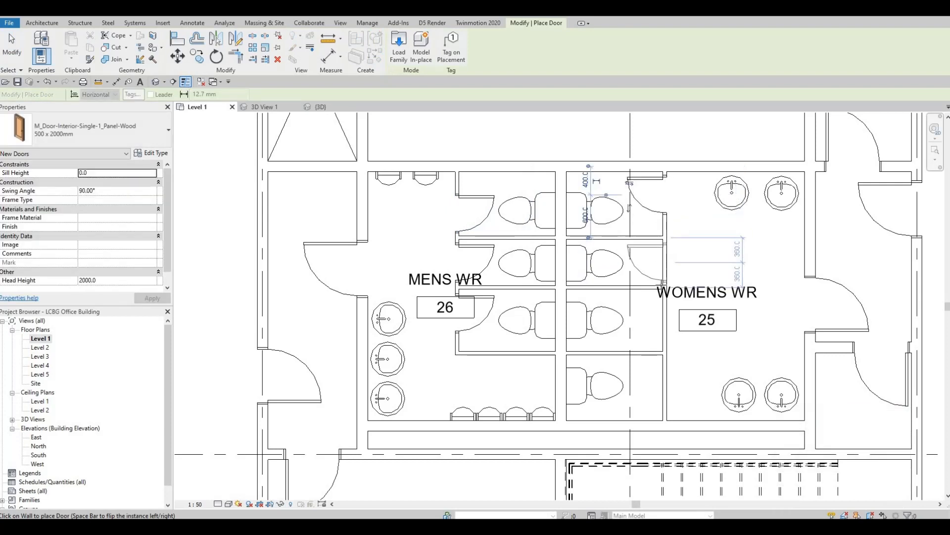
left_click(656, 308)
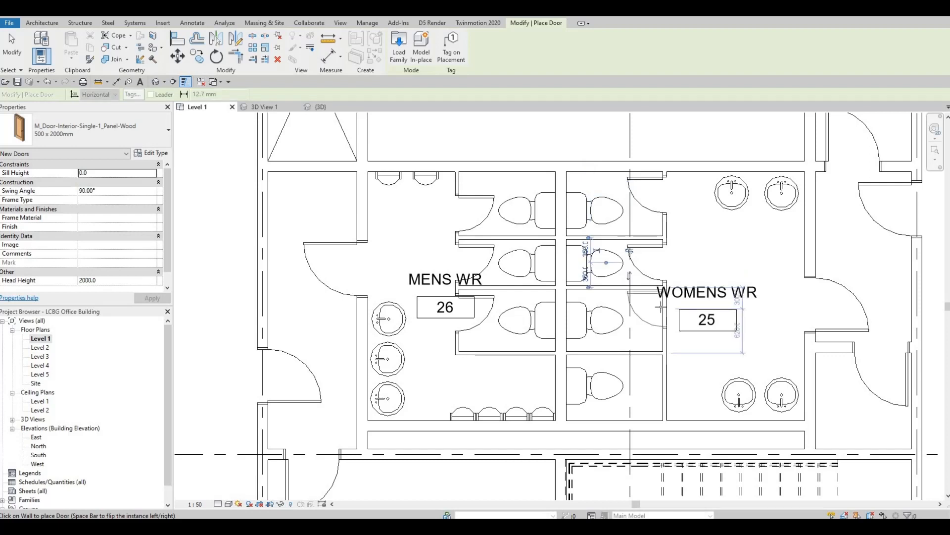
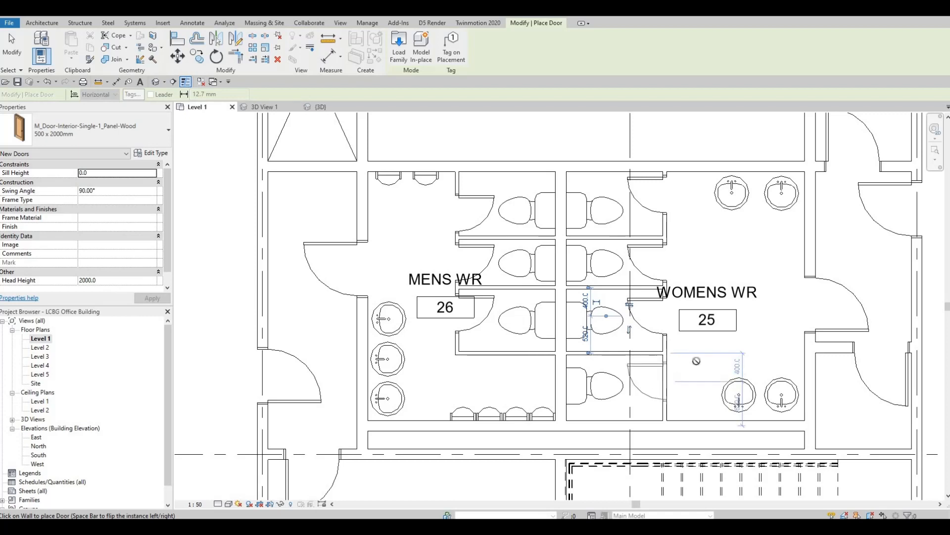
key("Escape")
key("Escape")
key("Escape")
scroll(693, 367, "down", 3)
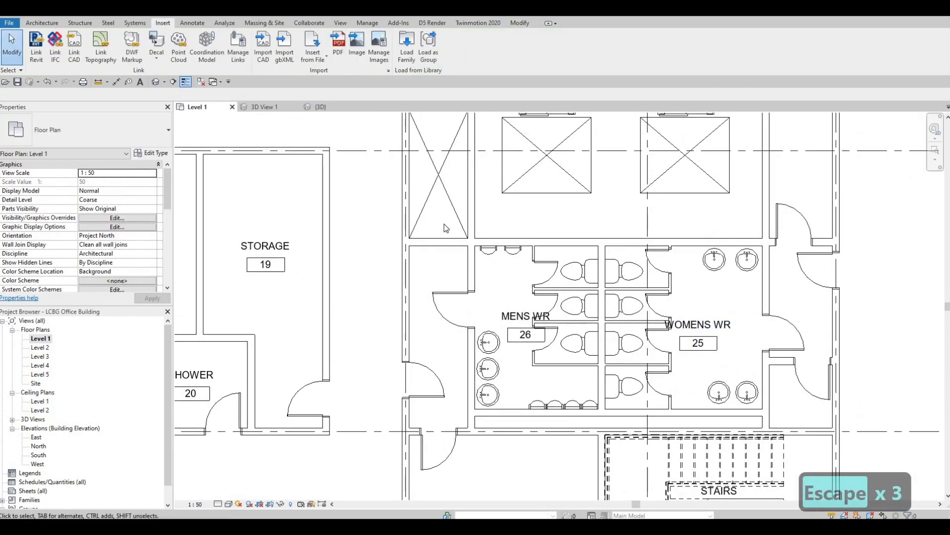
- Draw a counter outline around the three MENS WR sinks with Thin Lines detail lines, about 1680 mm long down to the lower wall
left_click(192, 23)
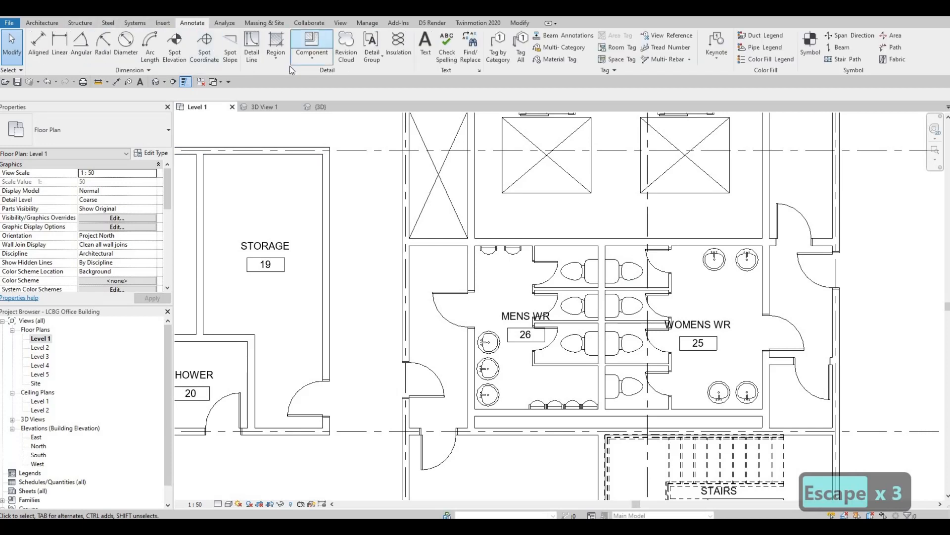
left_click(251, 55)
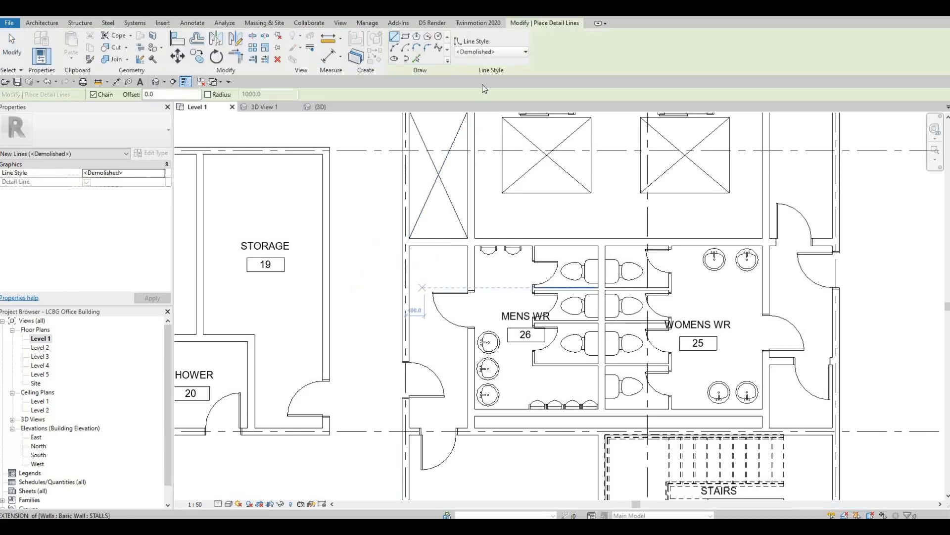
left_click(493, 52)
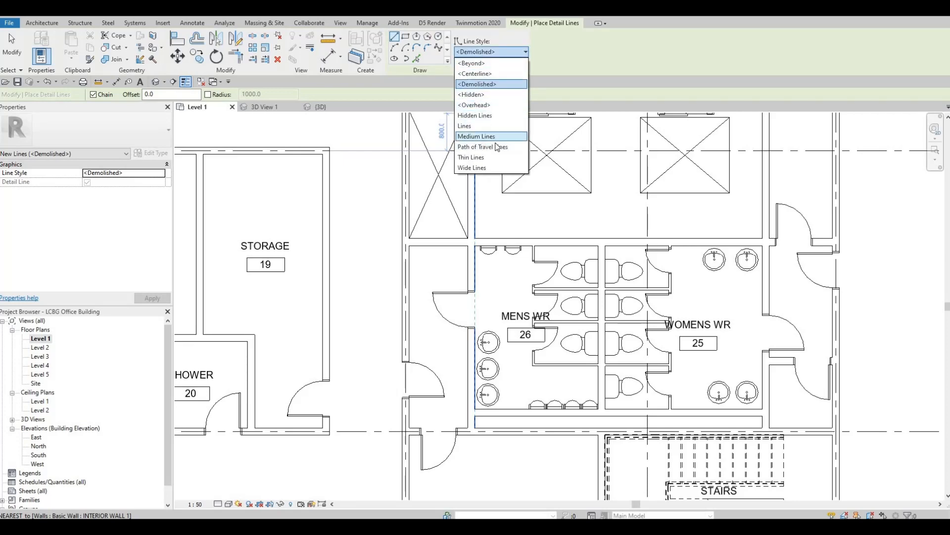
left_click(474, 157)
scroll(477, 247, "up", 5)
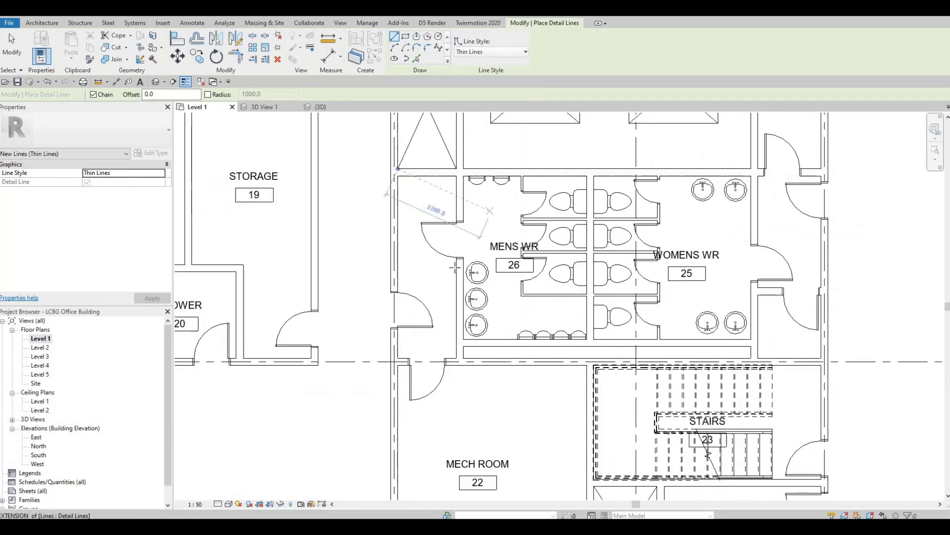
left_click(452, 271)
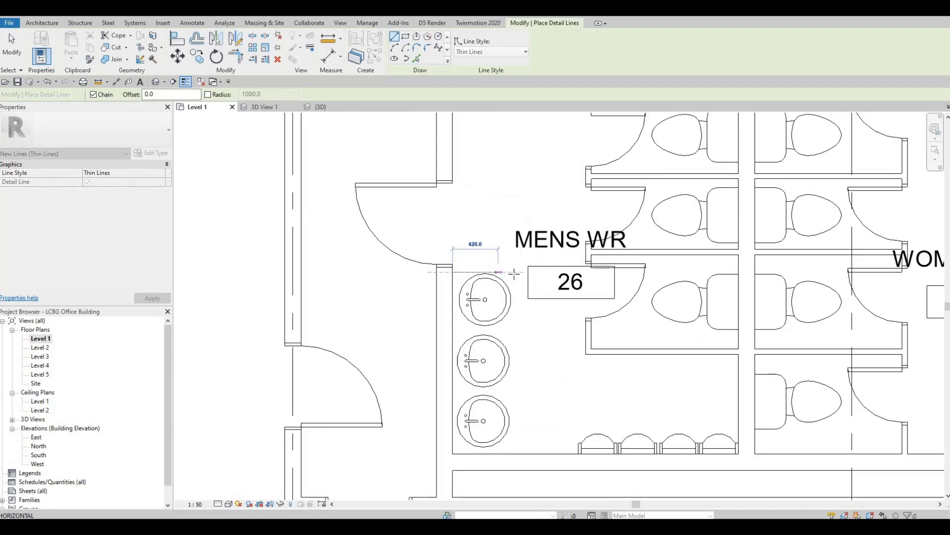
left_click(513, 272)
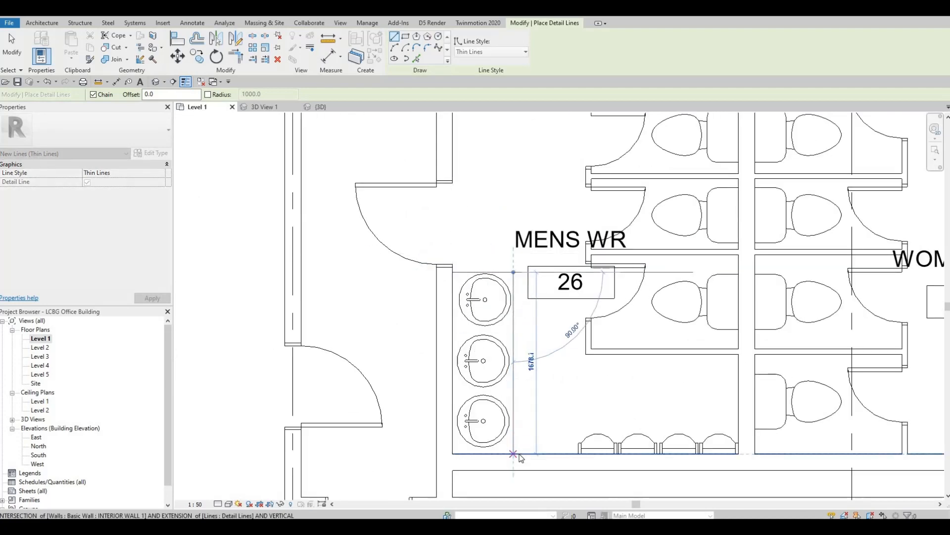
key("Escape")
key("Escape")
scroll(515, 277, "down", 2)
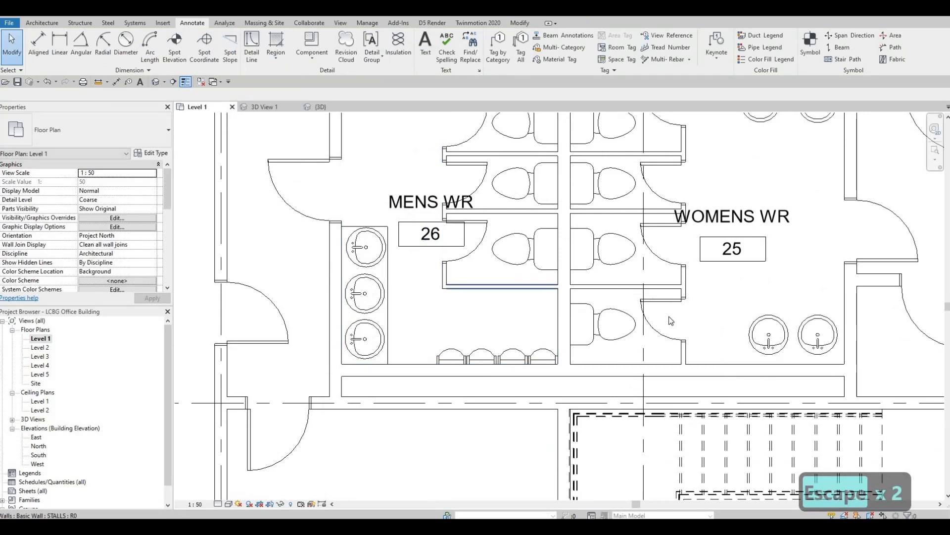
- Draw a similar Thin Lines counter outline, about 1320 mm wide, around the two lower WOMENS WR sinks
middle_click_drag(589, 328, 622, 335)
middle_click_drag(775, 330, 707, 348)
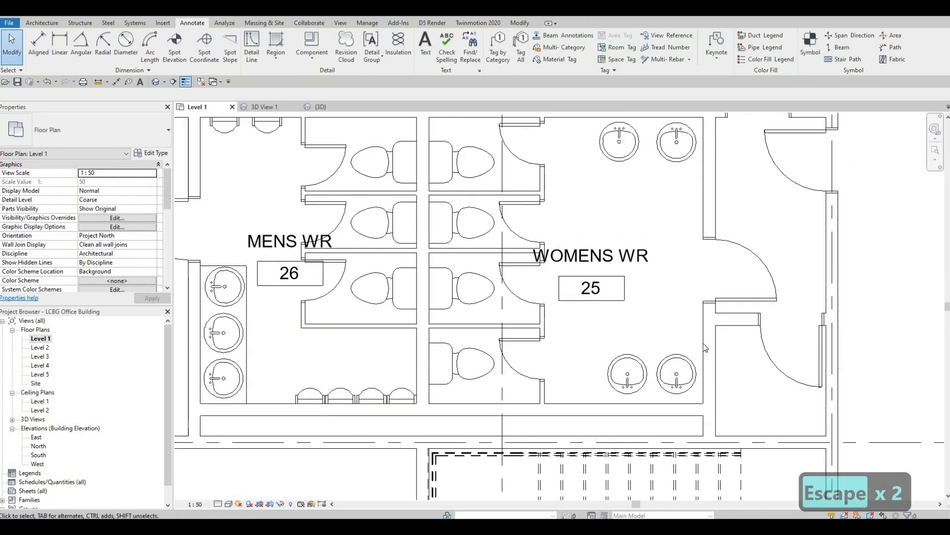
key("Escape")
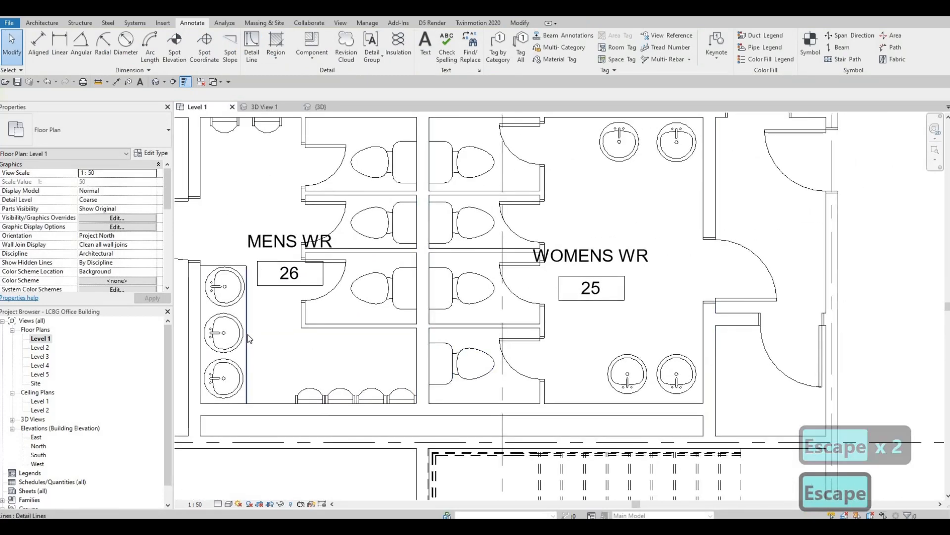
left_click(249, 338)
key("c")
key("s")
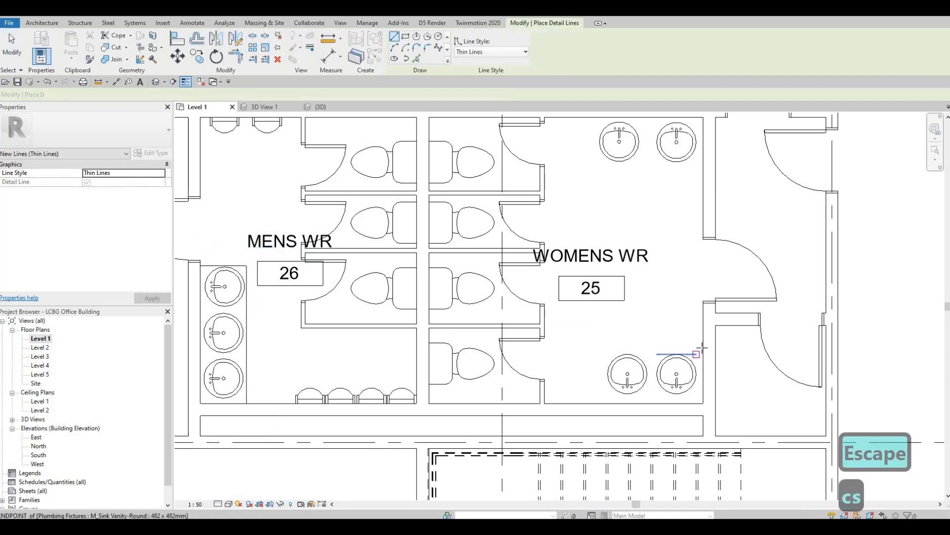
left_click(595, 347)
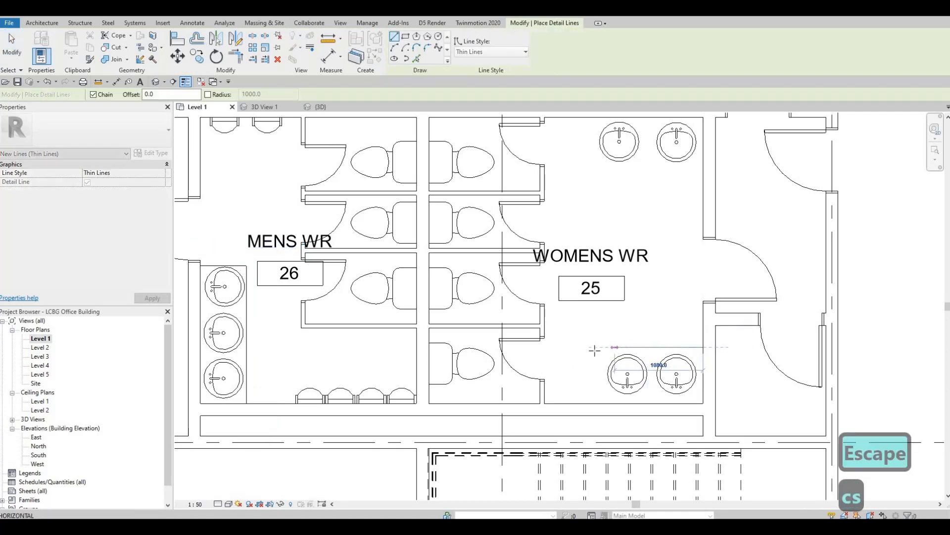
left_click(595, 403)
middle_click_drag(599, 115, 595, 215)
key("Escape")
- Draw a Thin Lines counter outline, about 1320 mm wide, around the two upper WOMENS WR sinks
left_click(595, 214)
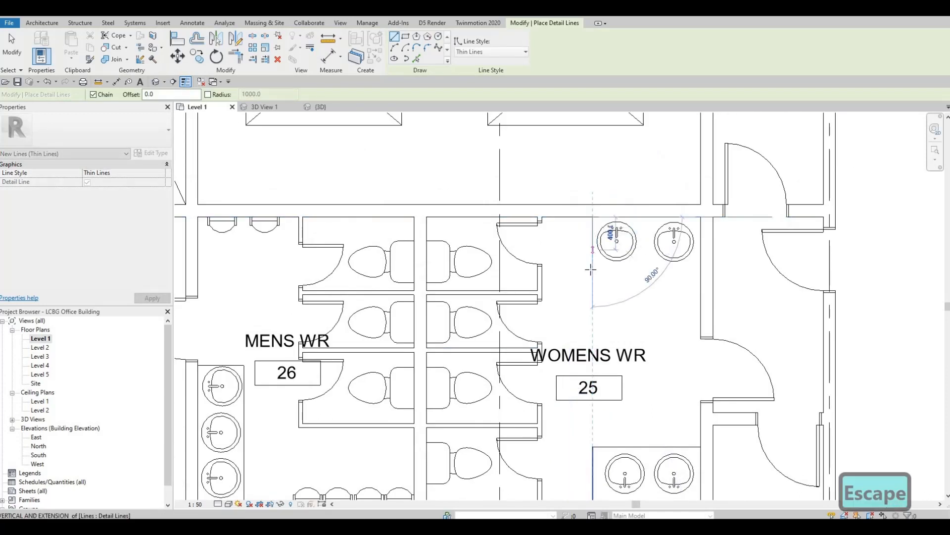
left_click(701, 271)
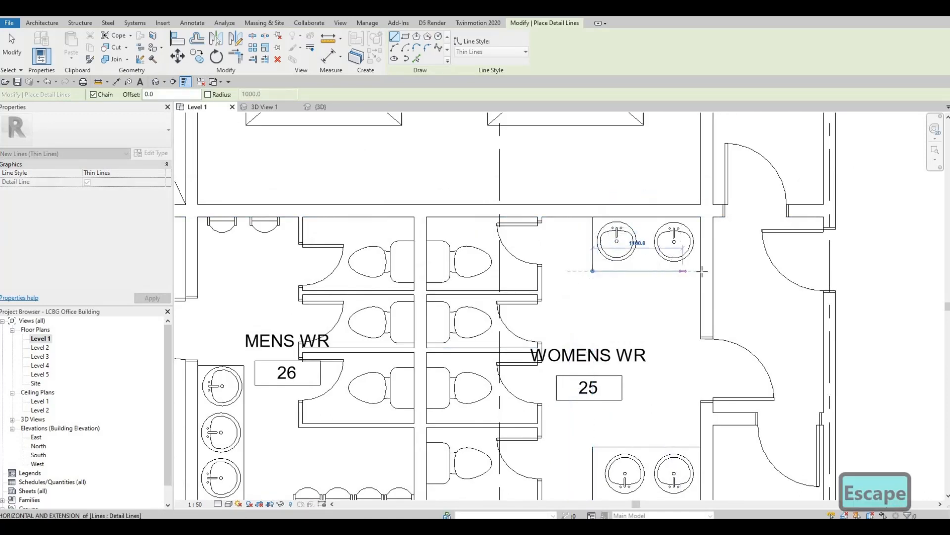
key("Escape")
key("Escape")
key("Escape")
- Nudge the front line of the upper WOMENS WR counter three increments toward the upper wall, to a 635 mm offset
left_click(665, 271)
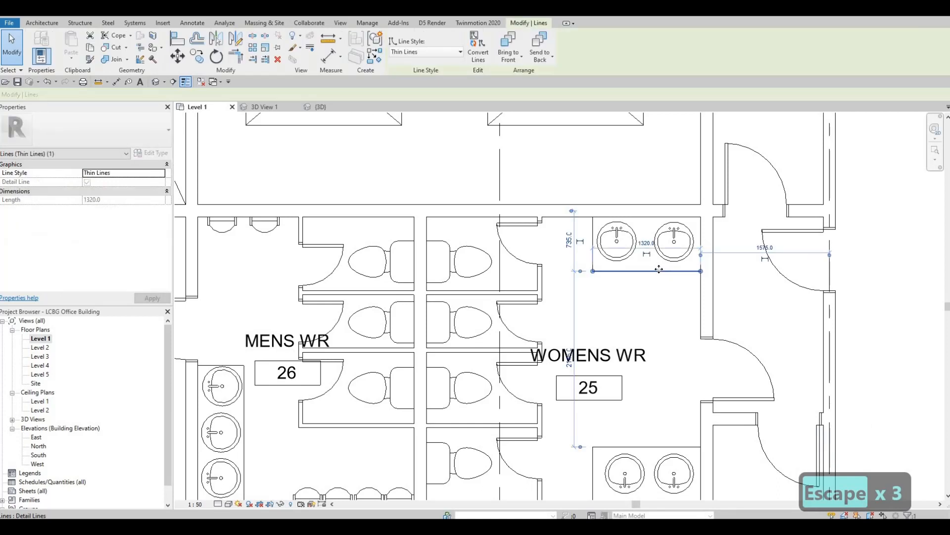
key("Up")
key("Up")
key("Up")
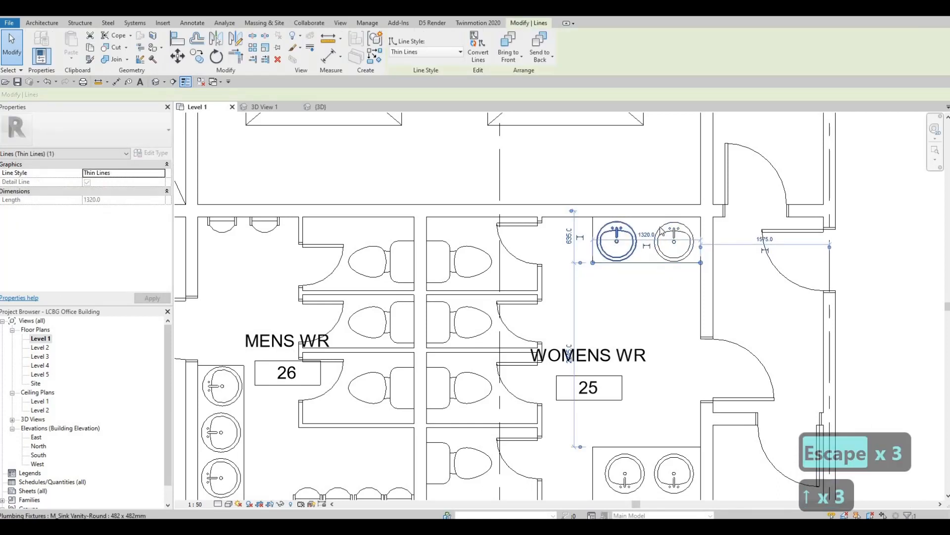
- Nudge both upper WOMENS WR sinks three increments toward the upper wall
left_click(660, 229)
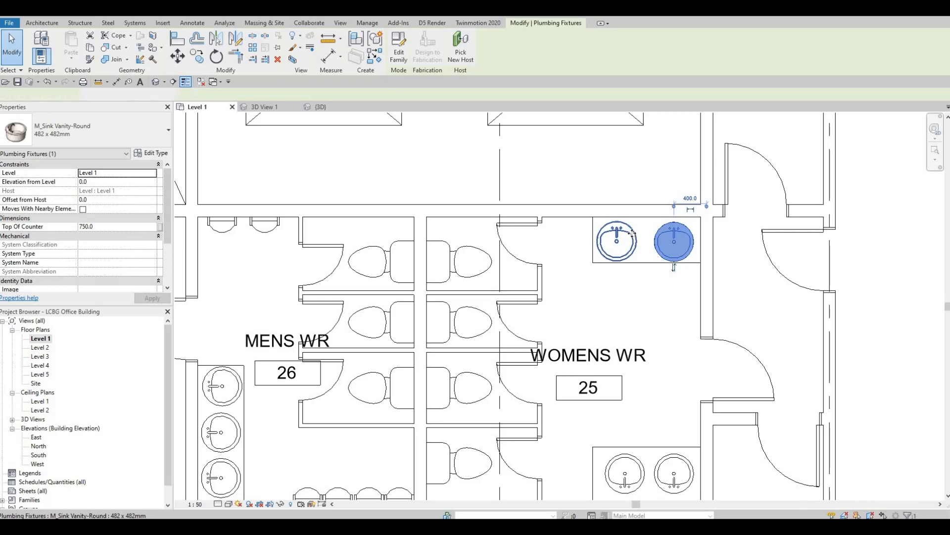
left_click(632, 233, "ctrl")
key("Up")
key("Up")
key("Up")
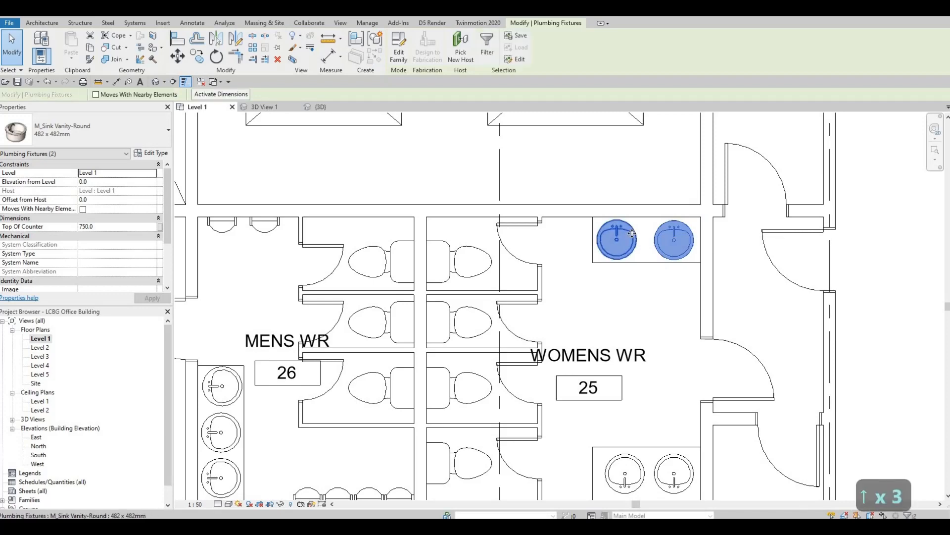
key("Escape")
key("Escape")
- Nudge the front line of the lower WOMENS WR counter two increments toward the sinks, to a 720 mm offset
scroll(651, 343, "down", 3, "ctrl")
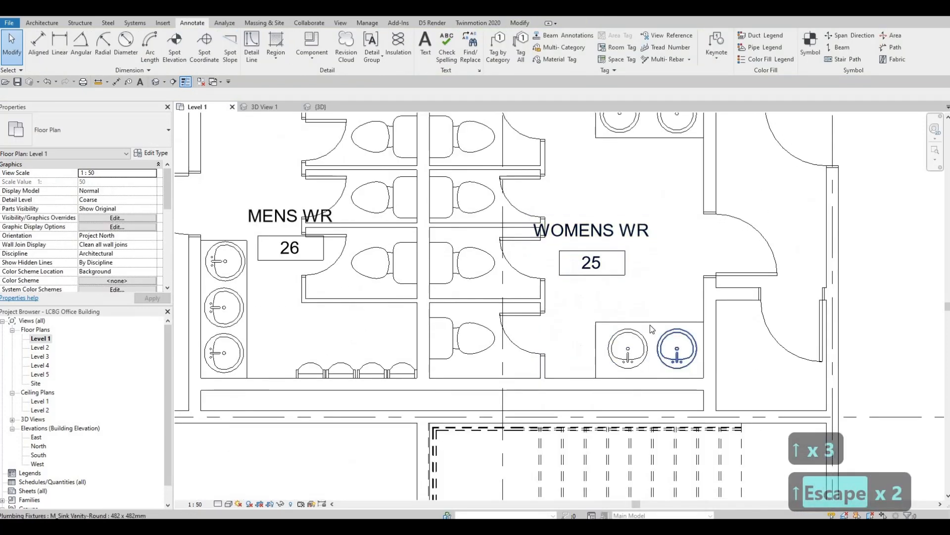
left_click(650, 325)
key("Down")
key("Down")
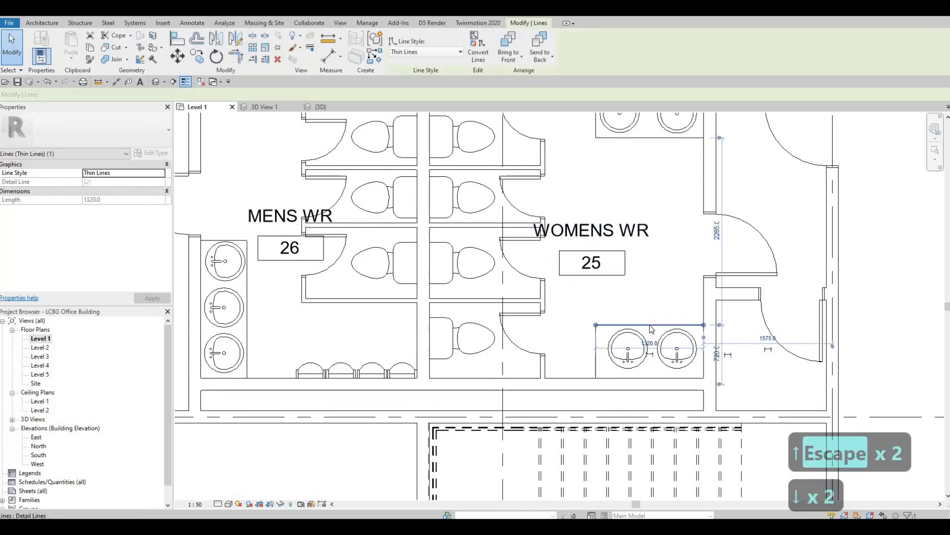
- Nudge the front line of the lower WOMENS WR counter three increments closer to the lower wall
key("Down")
key("Down")
key("Down")
key("Escape")
key("Escape")
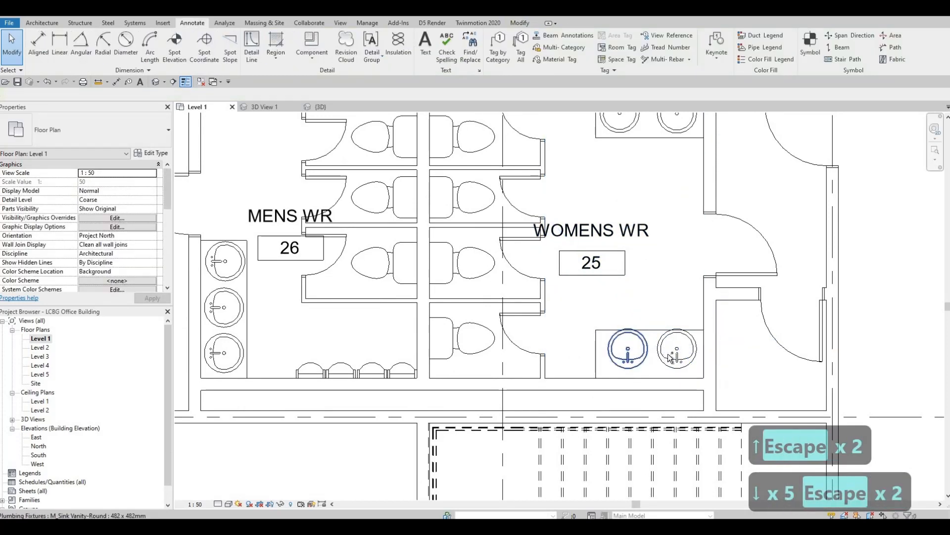
- Nudge both lower WOMENS WR sinks five increments in total toward the lower wall
left_click(635, 355, "ctrl")
left_click(668, 354, "ctrl")
key("Down")
key("Down")
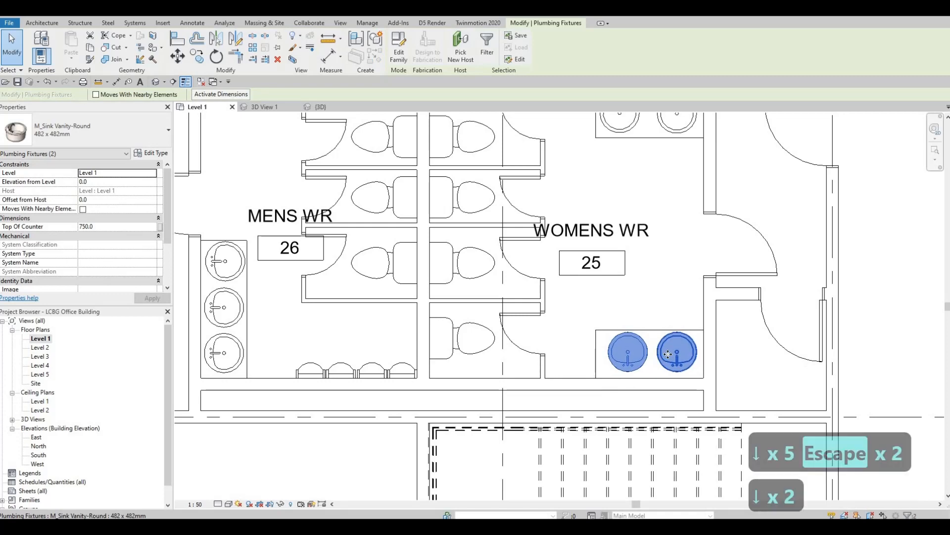
key("Down")
key("Escape")
key("Escape")
key("Escape")
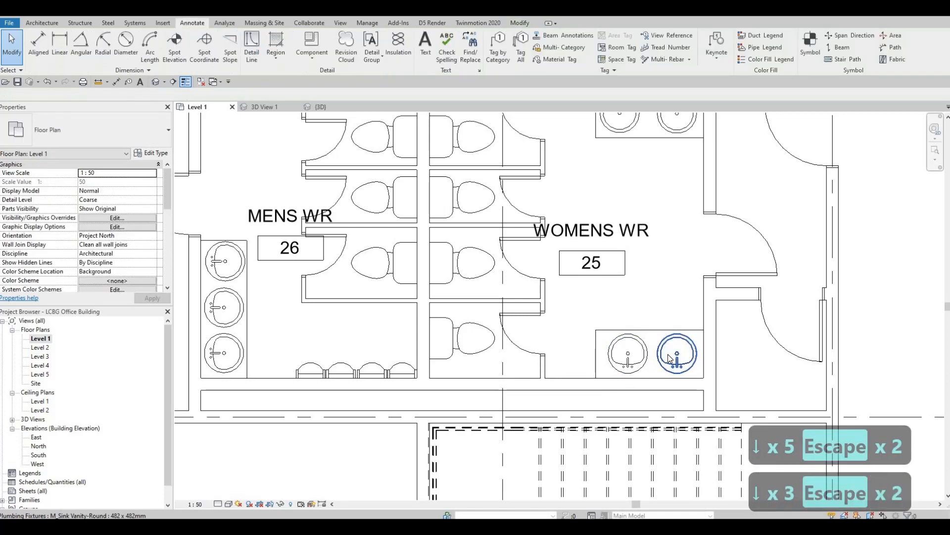
left_click(639, 358)
left_click(674, 363, "ctrl")
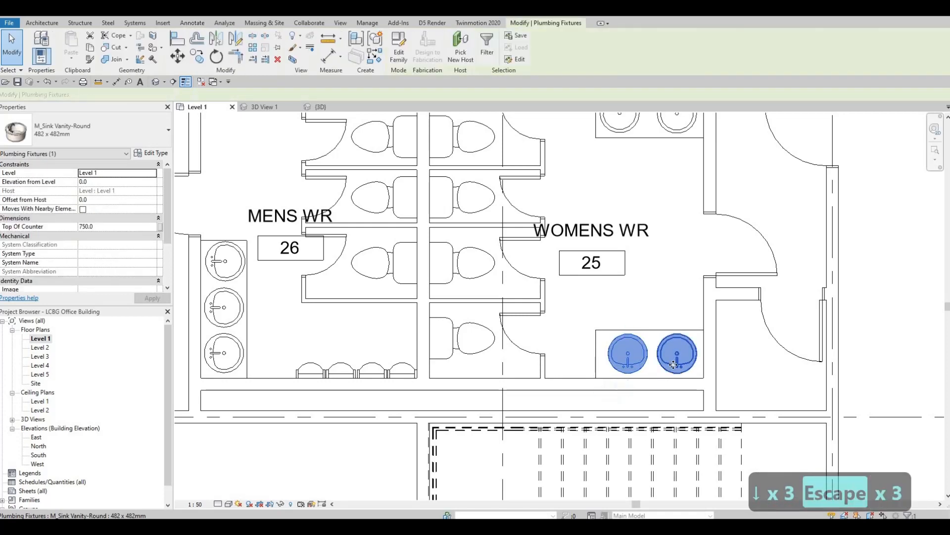
key("Down")
key("Down")
key("Escape")
key("Escape")
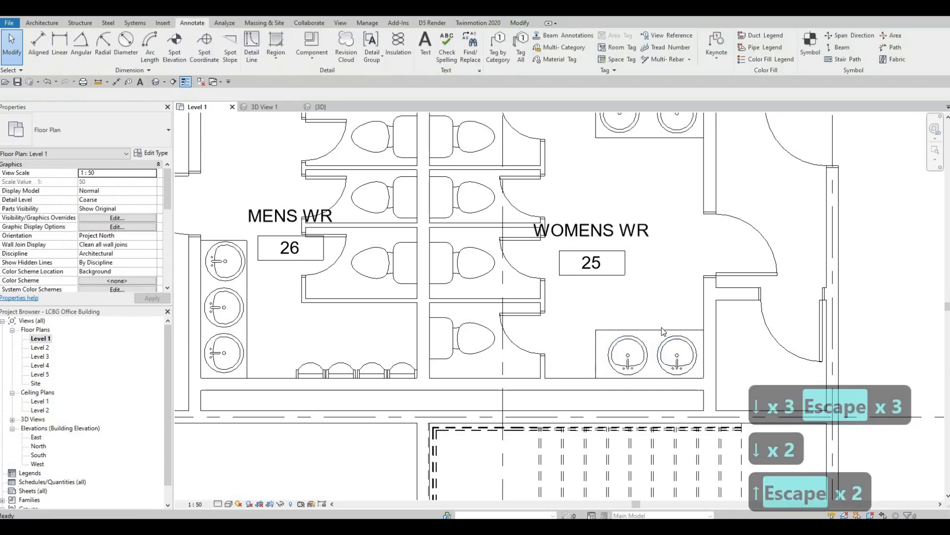
- Nudge the front line of the lower WOMENS WR counter two increments toward the sinks, to a 620 mm offset
left_click(663, 330)
key("Down")
key("Down")
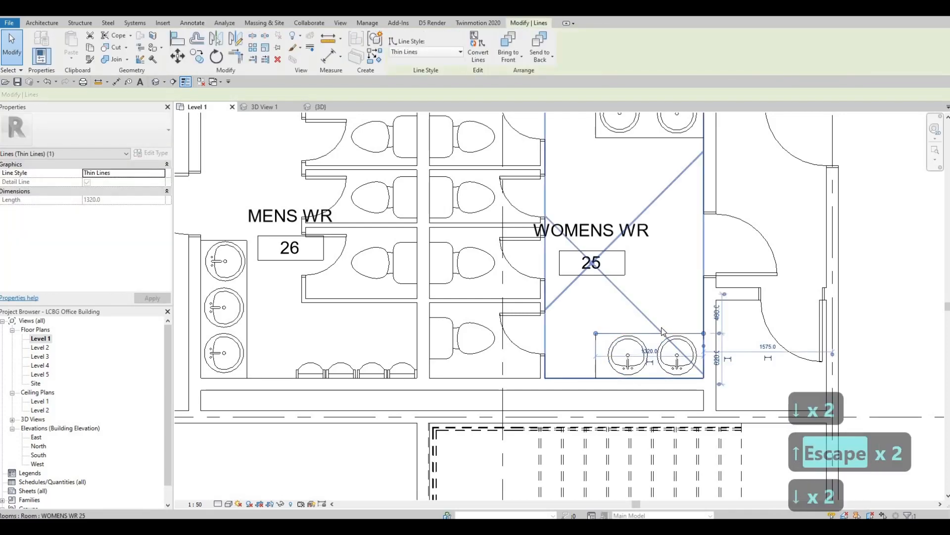
key("Escape")
- Move the WOMENS WR room tag clear of the stall doors and shift the MENS WR tag away from its stalls
scroll(662, 322, "down", 2)
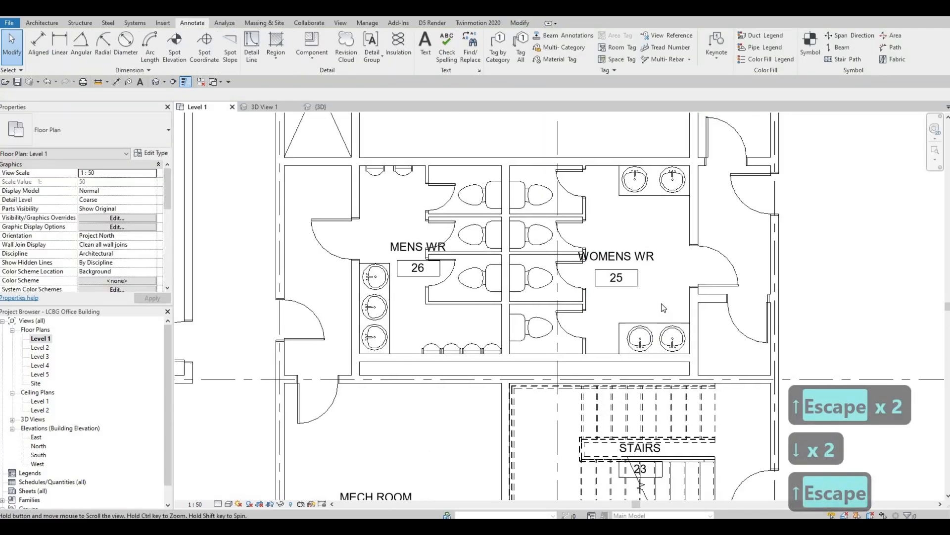
scroll(673, 311, "up", 1)
left_click(677, 305)
left_click_drag(680, 306, 687, 308)
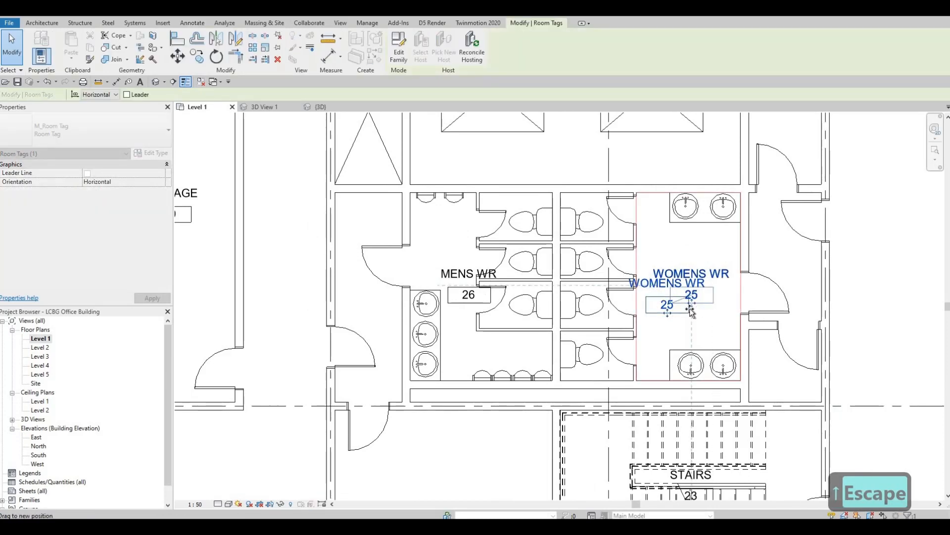
left_click(469, 302)
left_click_drag(463, 301, 454, 312)
key("Escape")
key("Escape")
- Delete the urinal nearest the sinks from the row of four on the lower MENS WR wall
middle_click_drag(460, 495, 472, 399)
scroll(472, 399, "down", 1)
scroll(472, 399, "down", 2)
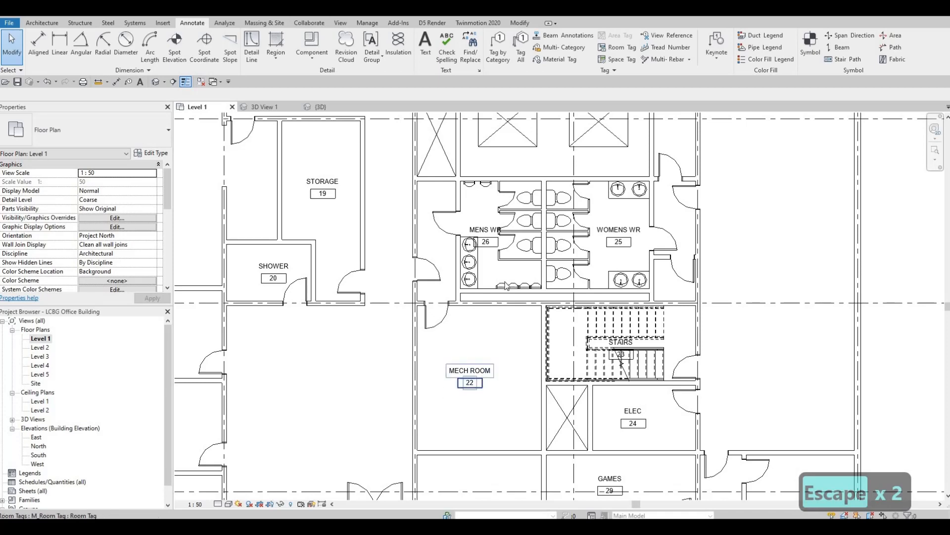
scroll(506, 286, "up", 2)
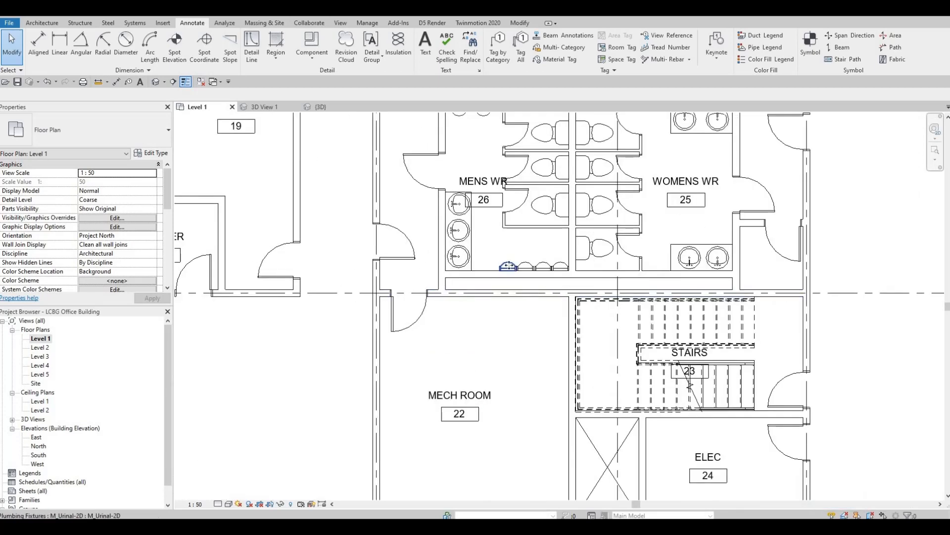
left_click(509, 266)
key("Delete")
key("Escape")
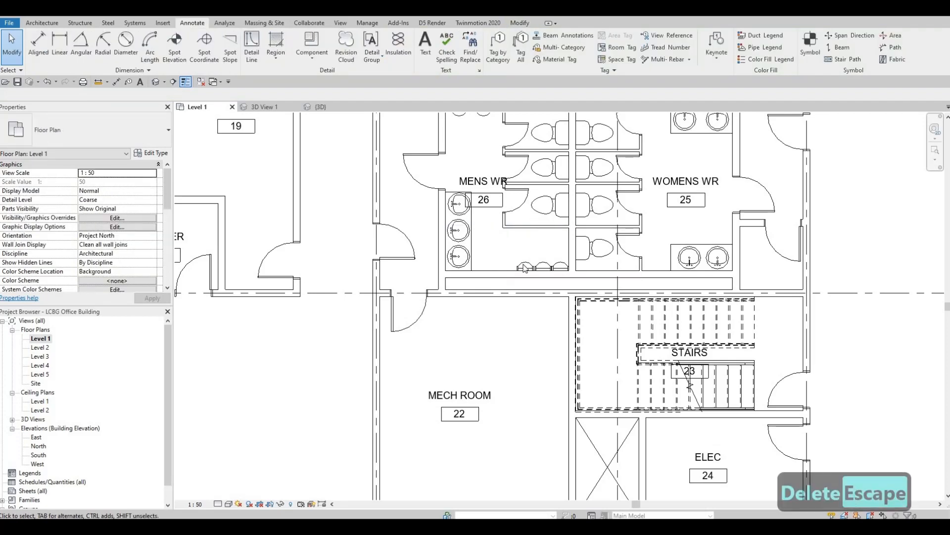
- Nudge the three remaining lower MENS WR urinals toward the sinks by three, two and one increments respectively, starting nearest the sinks
left_click(525, 268)
key("Left")
key("Left")
key("Left")
key("Escape")
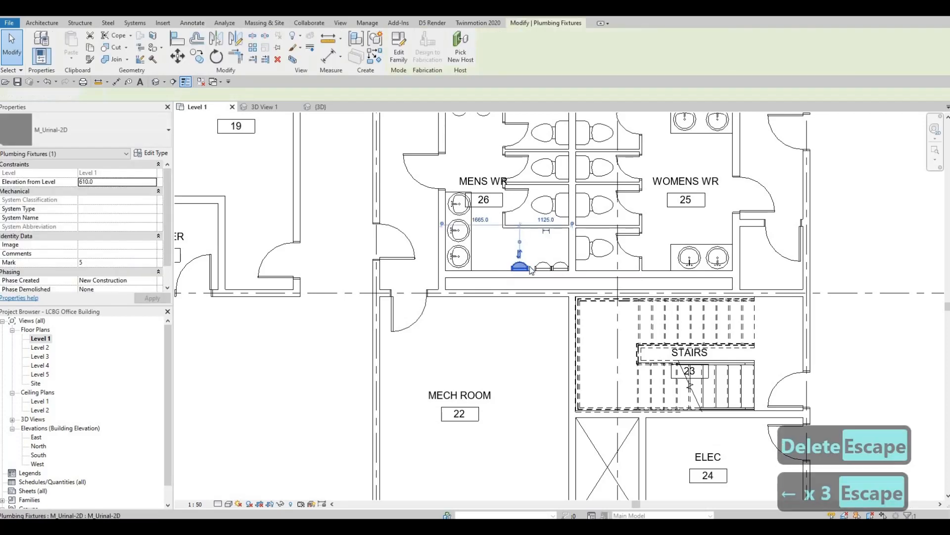
left_click(543, 267)
key("Left")
key("Left")
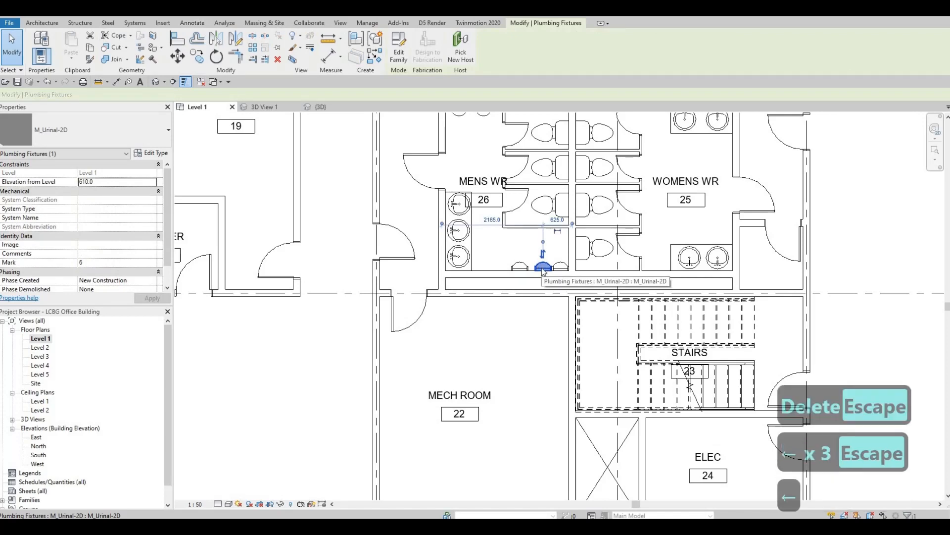
key("Escape")
scroll(555, 269, "up", 2)
left_click(553, 268)
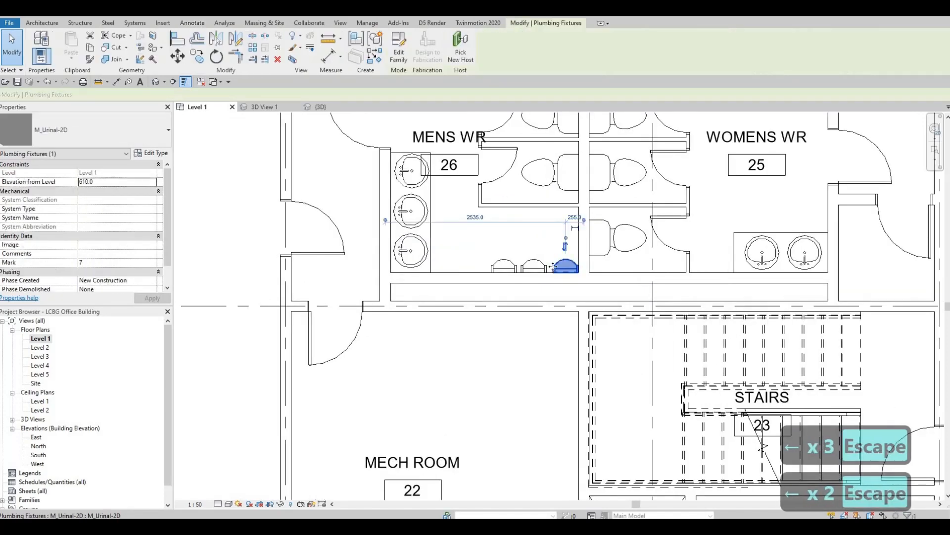
key("Left")
key("Escape")
key("Escape")
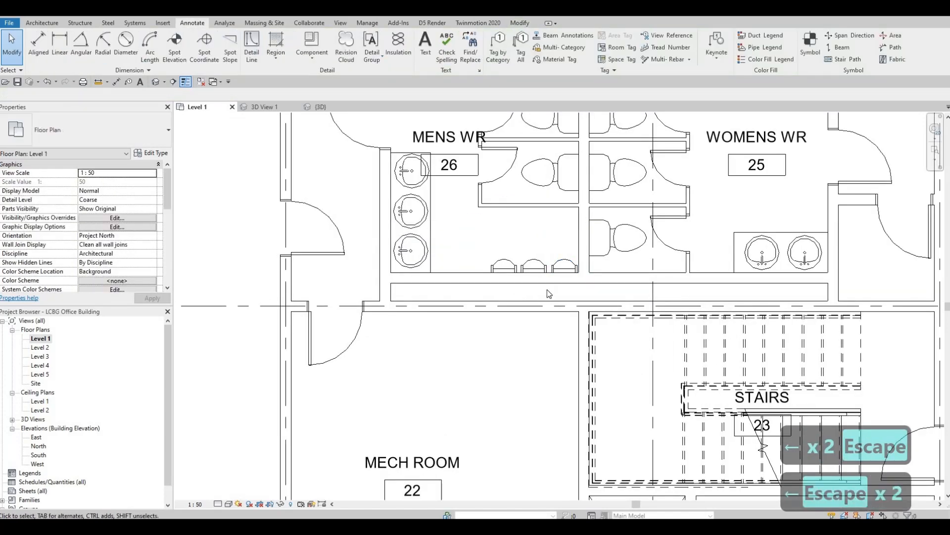
- Draw a STALLS partition about 200 mm long from the lower MENS WR wall beside the urinals, aligned with the stall fronts
scroll(614, 303, "down", 2)
middle_click_drag(586, 305, 675, 319)
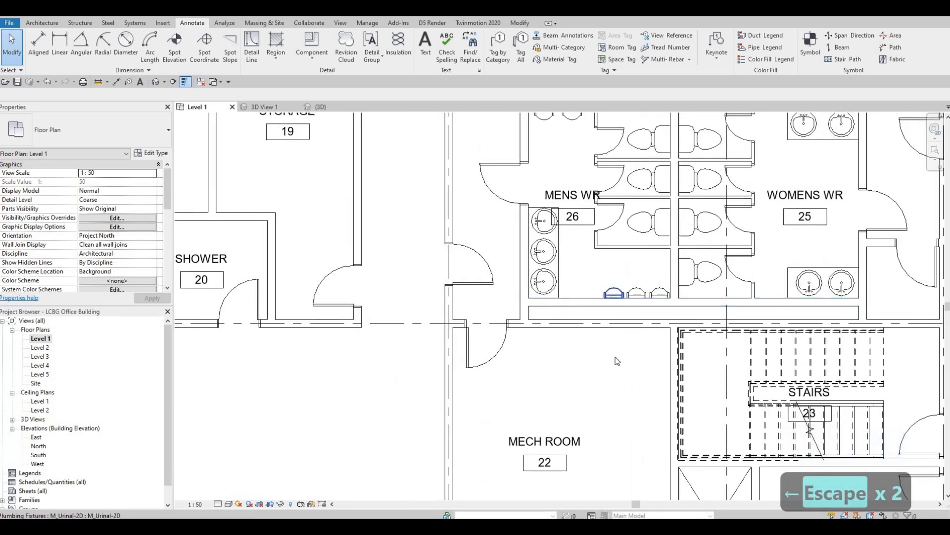
mouse_move(584, 292)
middle_mouse_down()
mouse_move(604, 343)
mouse_move(595, 299)
middle_mouse_up()
scroll(598, 289, "down", 1)
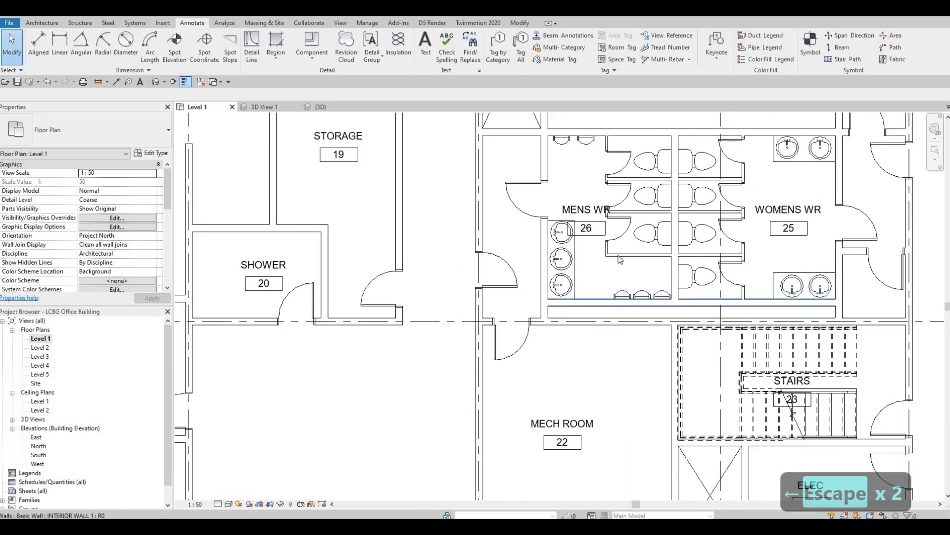
left_click(619, 254)
key("c")
key("s")
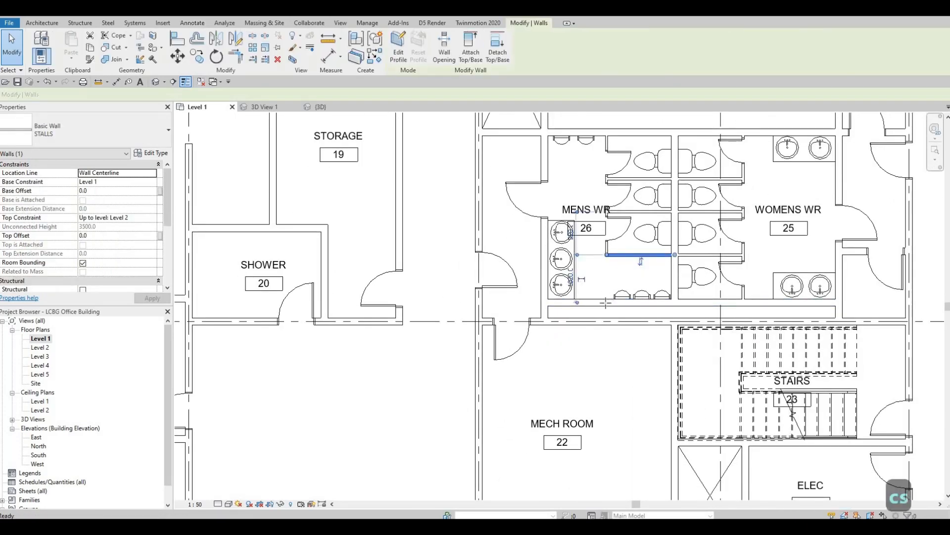
scroll(607, 297, "up", 2)
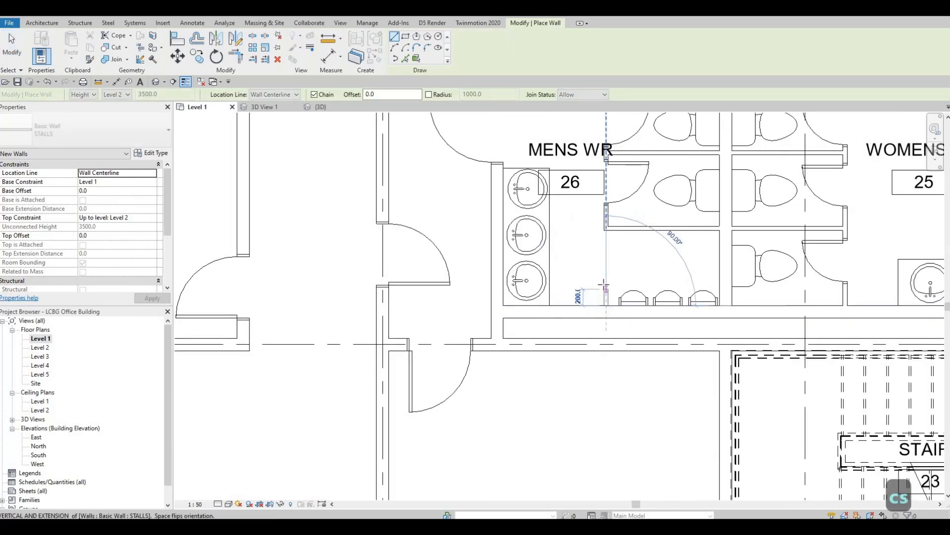
left_click(604, 290)
key("Escape")
key("Escape")
key("Escape")
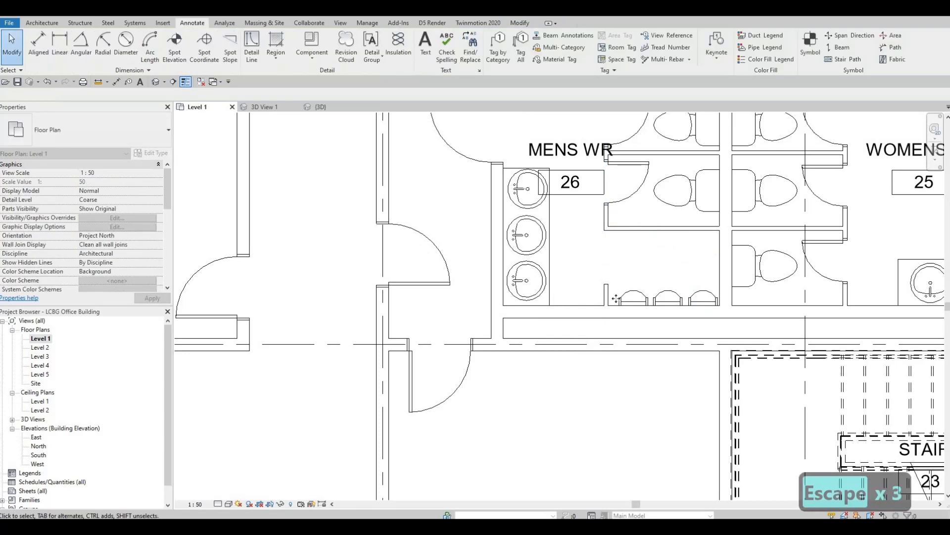
- Nudge the lower MENS WR urinals toward the short partition: two increments for the nearest, one for each of the other two
left_click(616, 299)
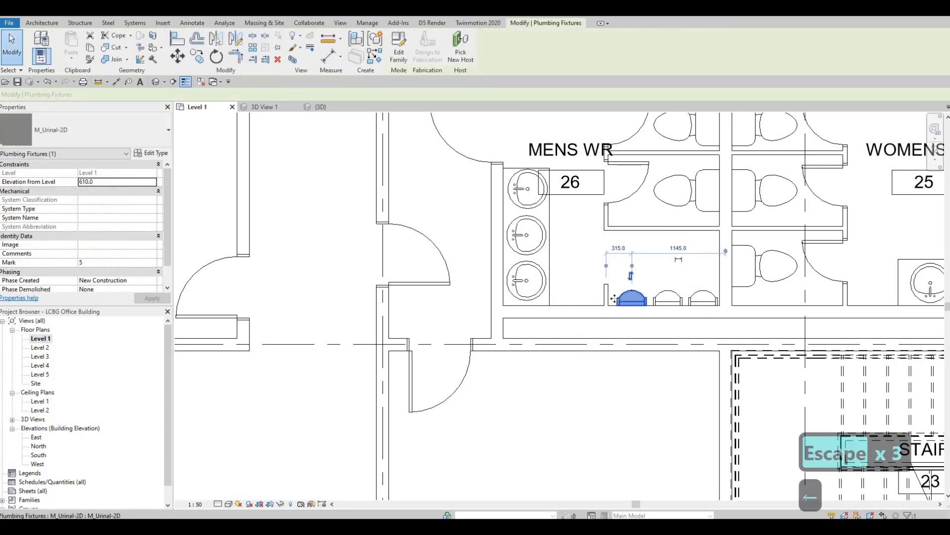
key("Left")
key("Left")
key("Escape")
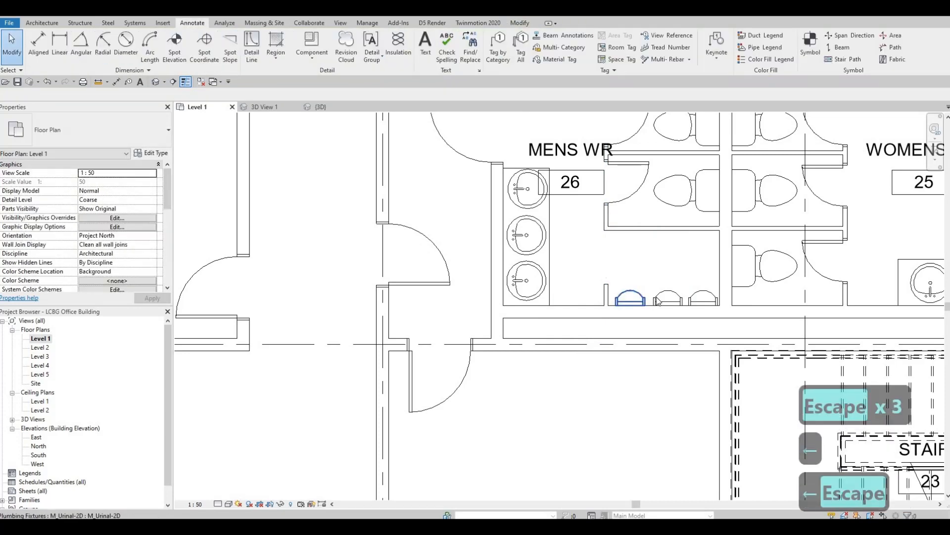
left_click(657, 297)
key("Escape")
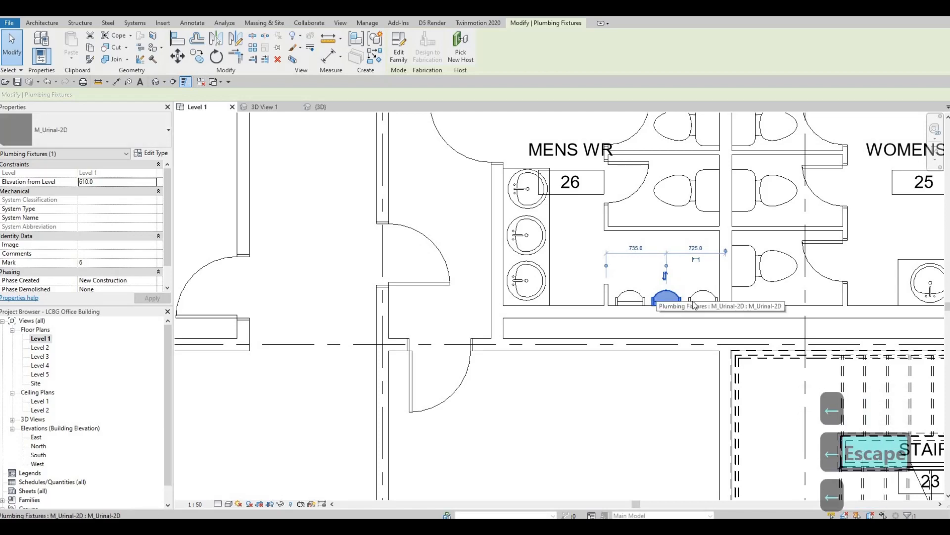
left_click(693, 299)
key("Left")
key("Escape")
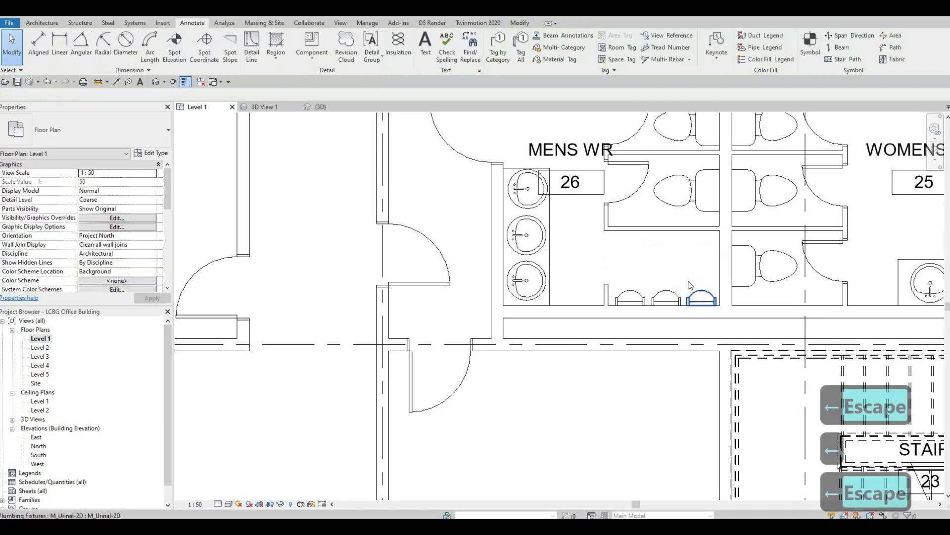
key("Escape")
- Examine the fixture, stall and door layout of the MENS WR and WOMENS WR
middle_click_drag(611, 332, 614, 276)
scroll(614, 277, "down", 2)
scroll(655, 338, "down", 2)
middle_click_drag(655, 338, 593, 334)
scroll(583, 312, "up", 2)
scroll(607, 325, "up", 1)
scroll(593, 334, "down", 2)
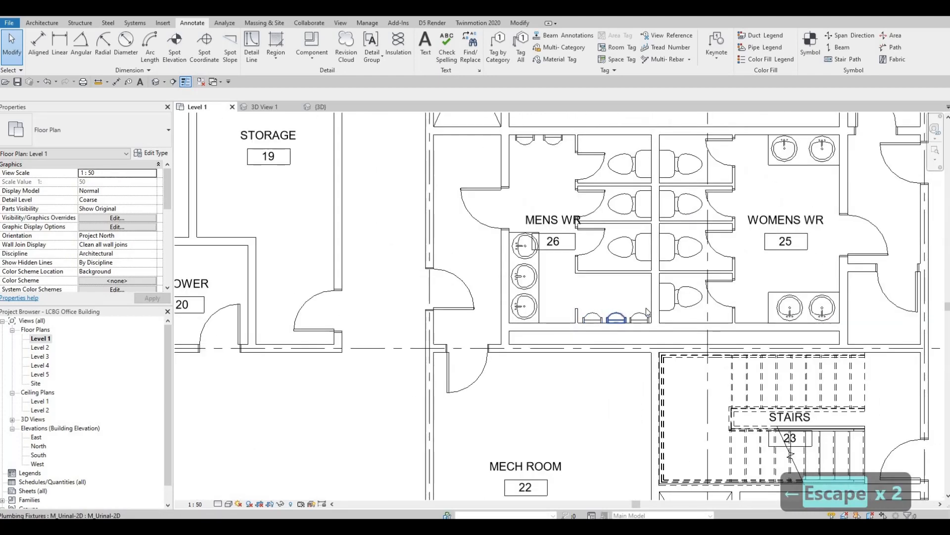
middle_click_drag(646, 292, 636, 312)
scroll(636, 313, "down", 2)
middle_click_drag(580, 208, 514, 208)
scroll(515, 256, "up", 2)
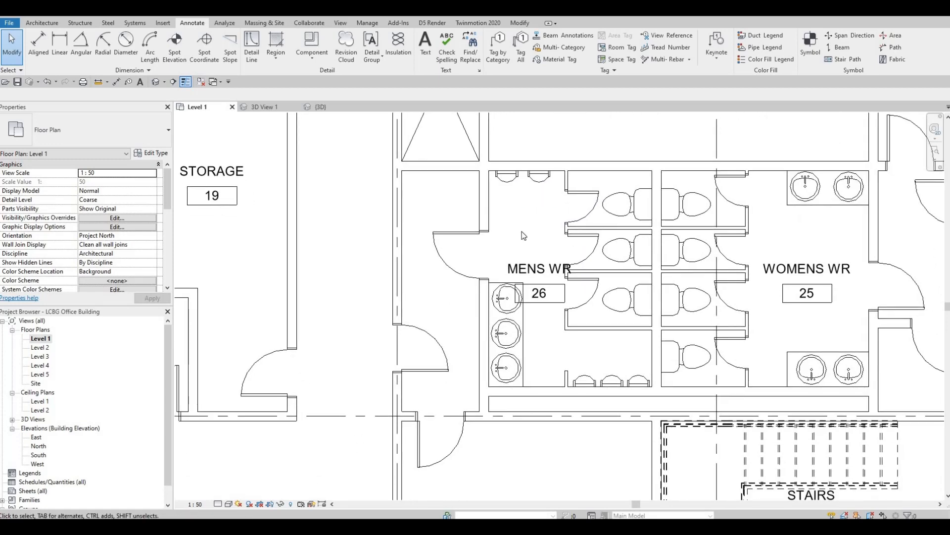
scroll(698, 238, "down", 2)
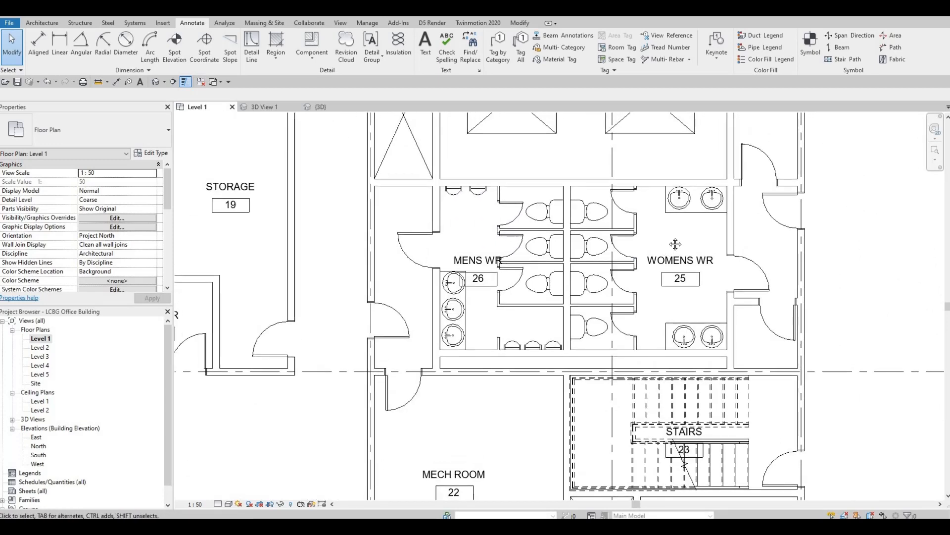
middle_click_drag(661, 246, 666, 238)
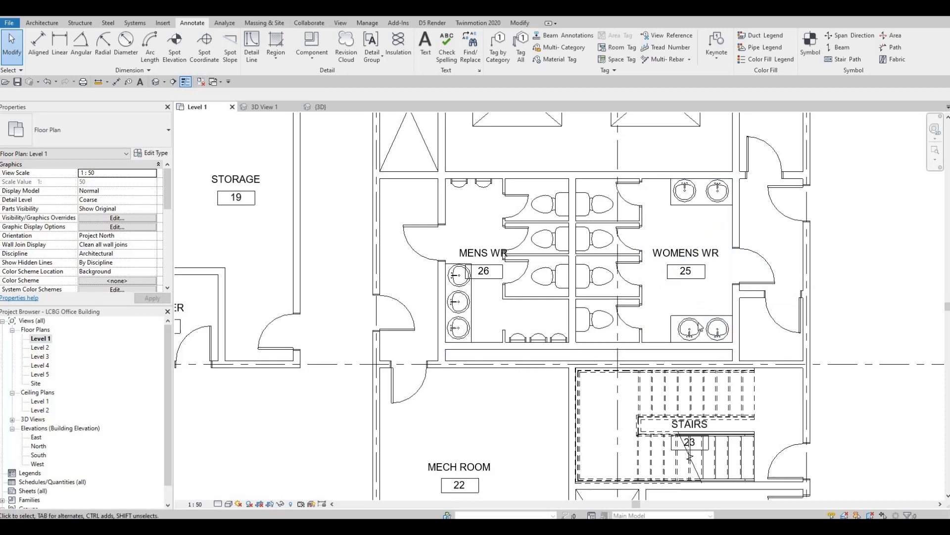
middle_click_drag(706, 210, 708, 238)
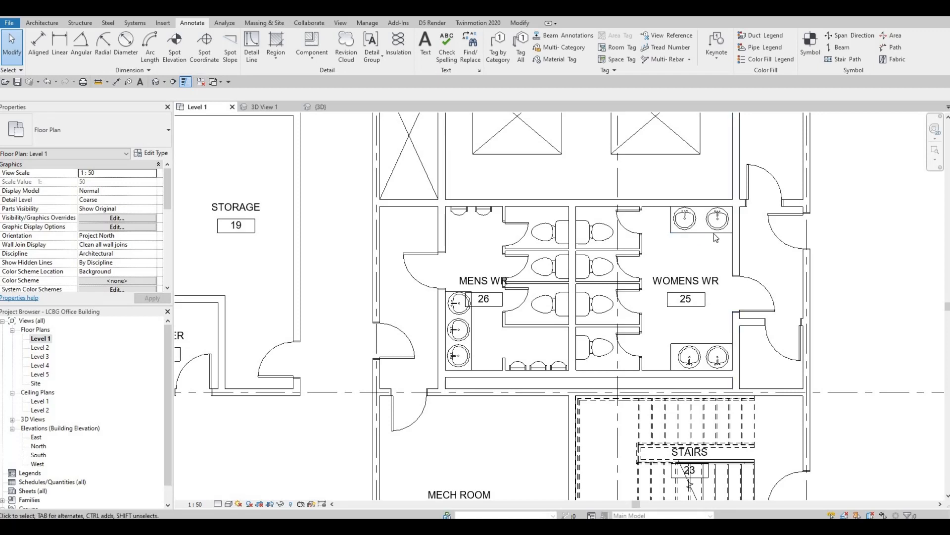
- Delete the two upper WOMENS WR sinks together with their counter outline
key("Escape")
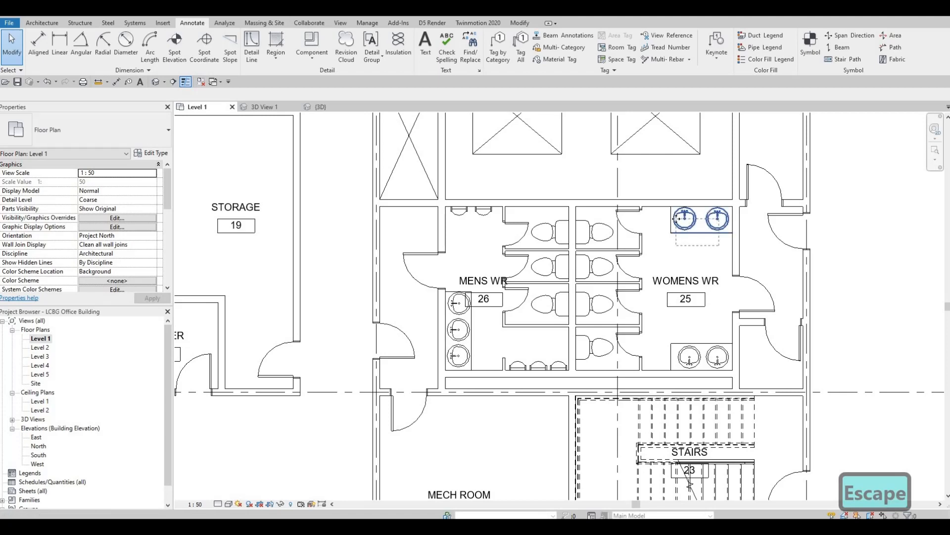
left_click(679, 221)
key("Delete")
left_click(671, 222)
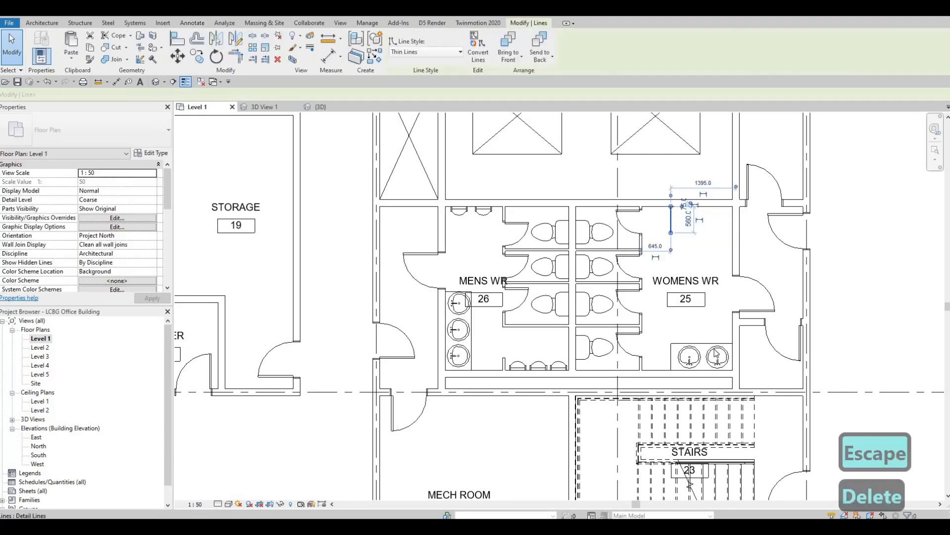
key("Delete")
- Delete both lower WOMENS WR sinks and the two lines of their counter outline
scroll(716, 352, "up", 4)
scroll(713, 348, "up", 1)
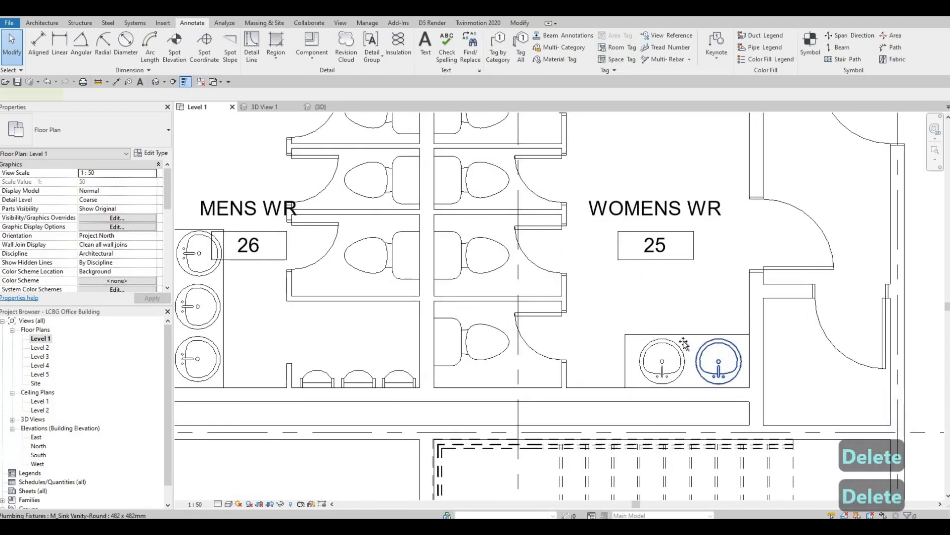
left_click(713, 348)
key("Delete")
left_click(676, 342)
key("Delete")
left_click(643, 335)
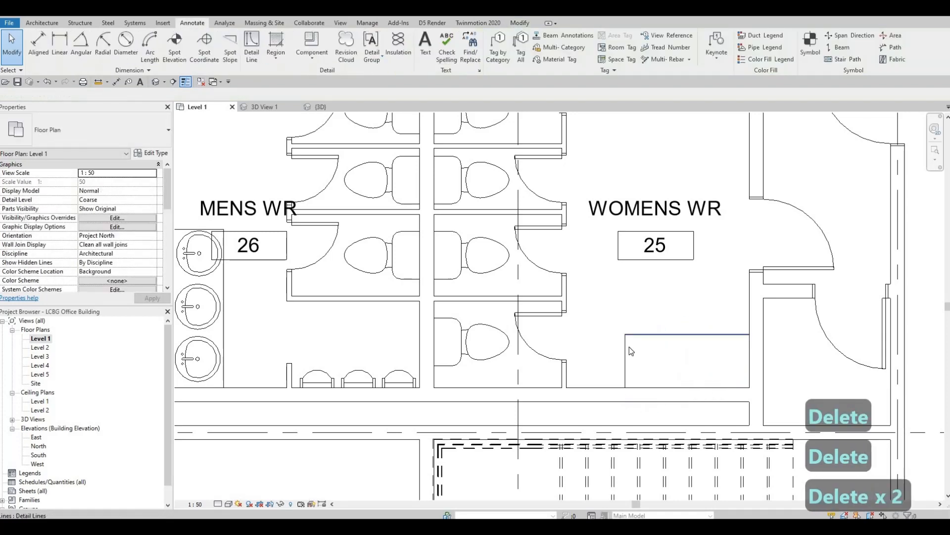
key("Delete")
left_click(625, 348)
key("Delete")
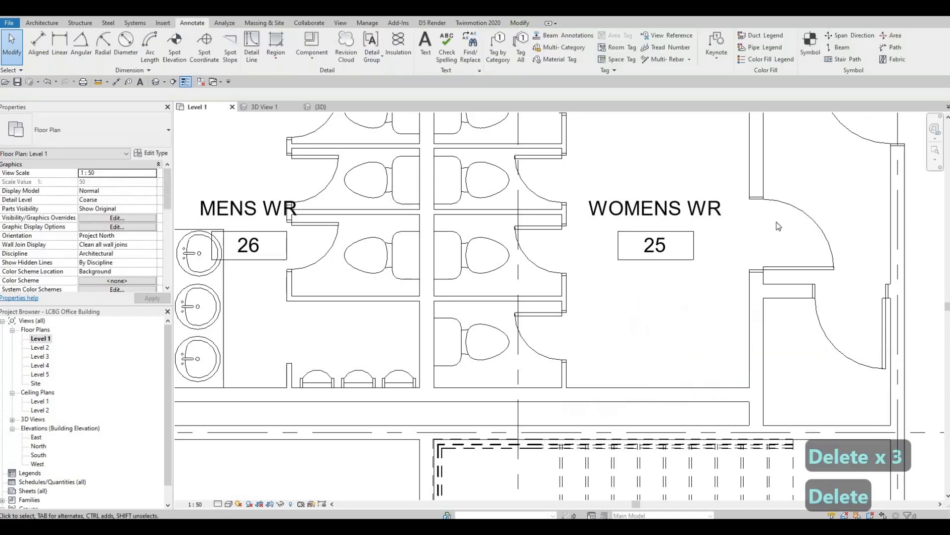
- Flip the WOMENS WR entrance door to swing into the room with its hinge side reversed, and move it to the wall's upper end
left_click(792, 242)
key("space")
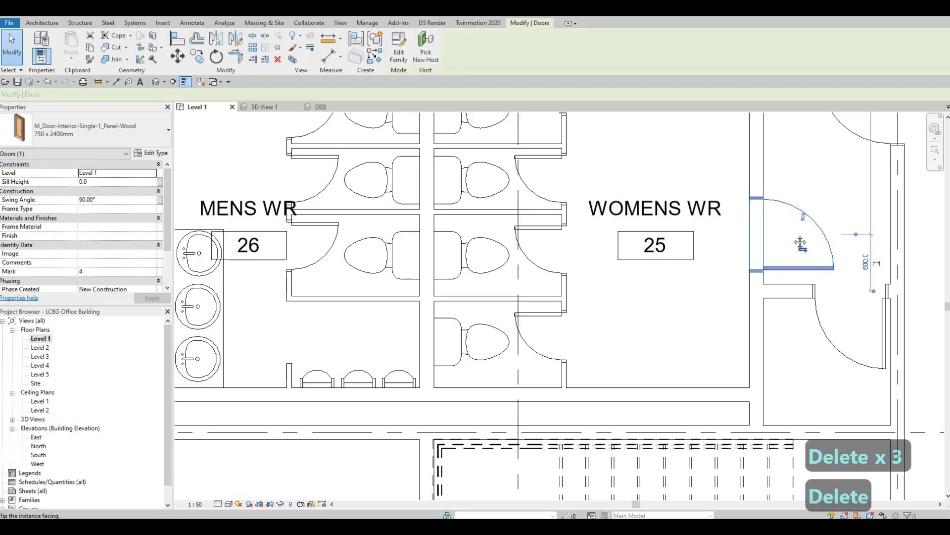
key("space")
scroll(746, 303, "down", 1)
middle_click_drag(746, 303, 747, 362)
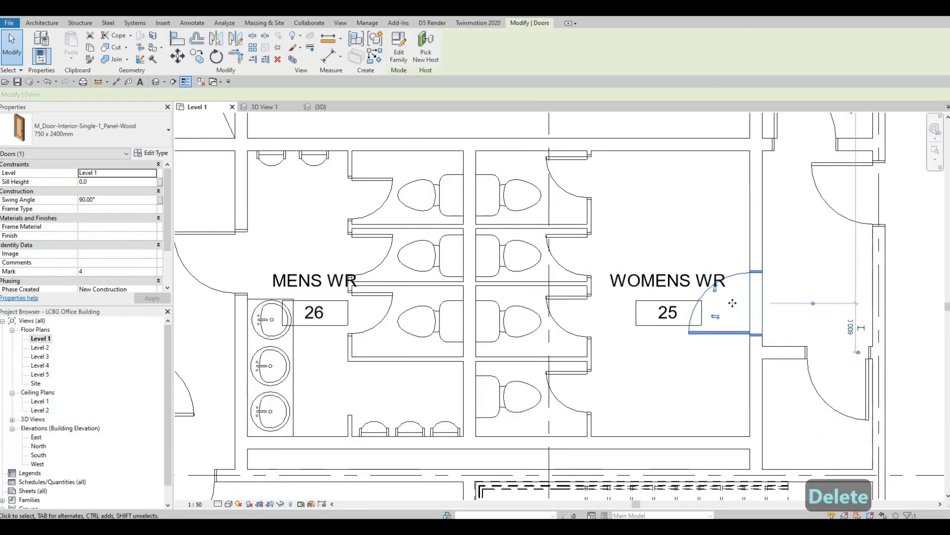
left_click(716, 289)
left_click_drag(736, 276, 745, 163)
left_click_drag(792, 187, 791, 188)
scroll(790, 208, "down", 1)
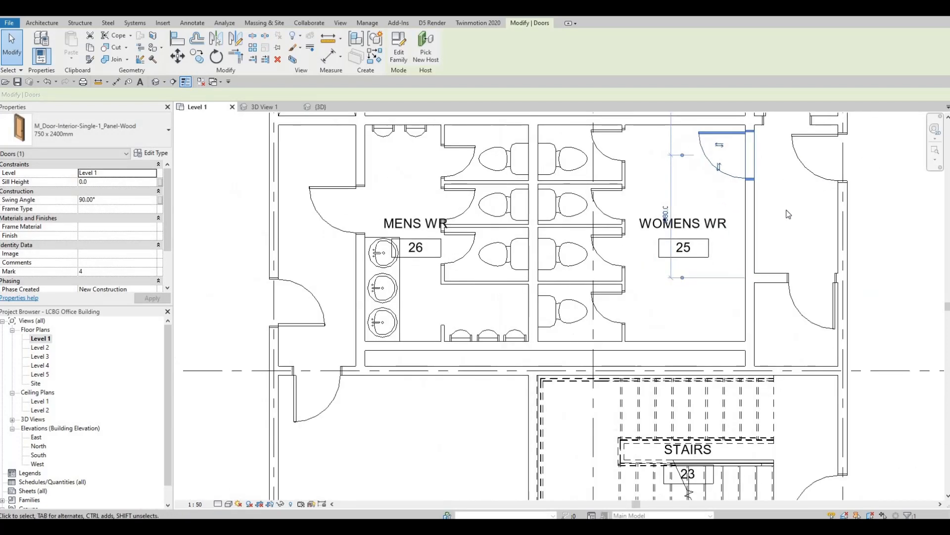
key("Escape")
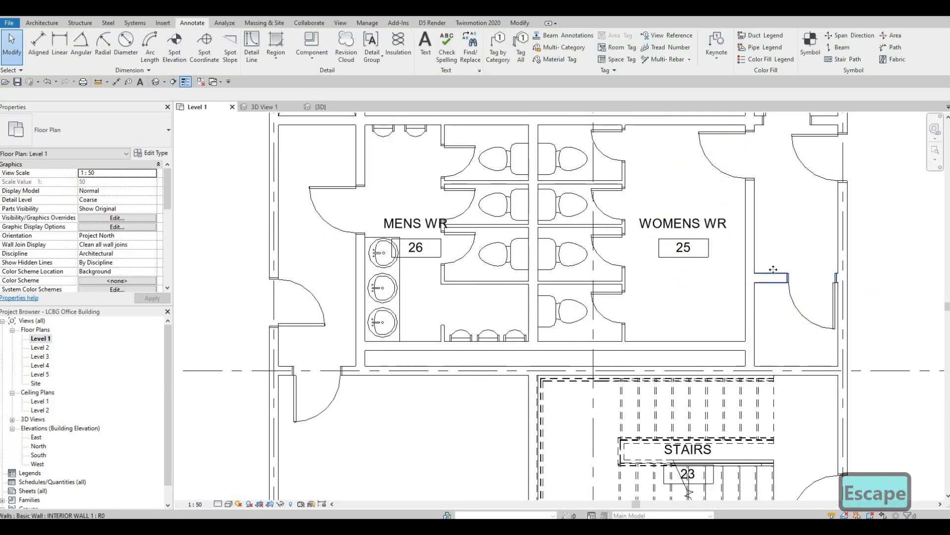
- Nudge the short interior wall and its door beside the WOMENS WR up nine increments to enlarge the small room below
left_click(775, 270)
key("Up")
key("Up")
key("Up")
key("Up")
key("Up")
key("Up")
key("Up")
key("Up")
key("Up")
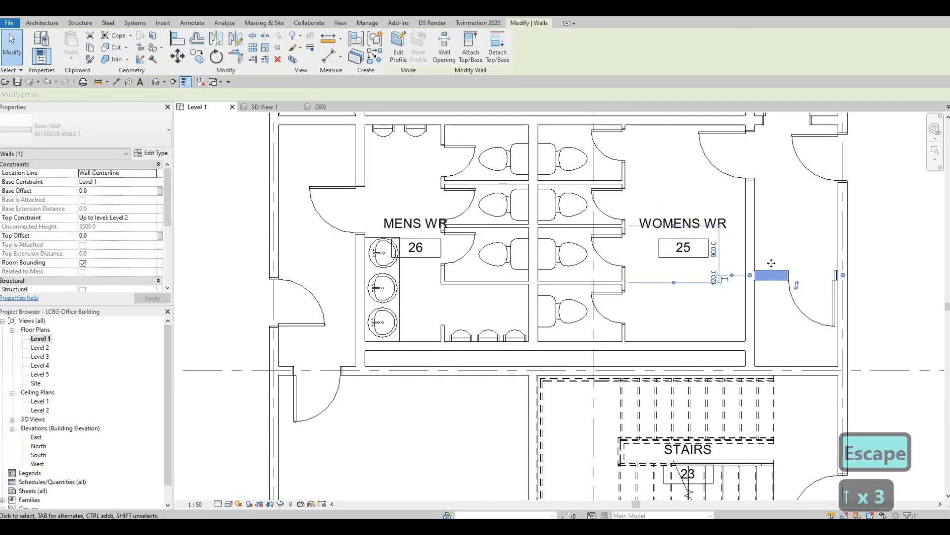
key("Escape")
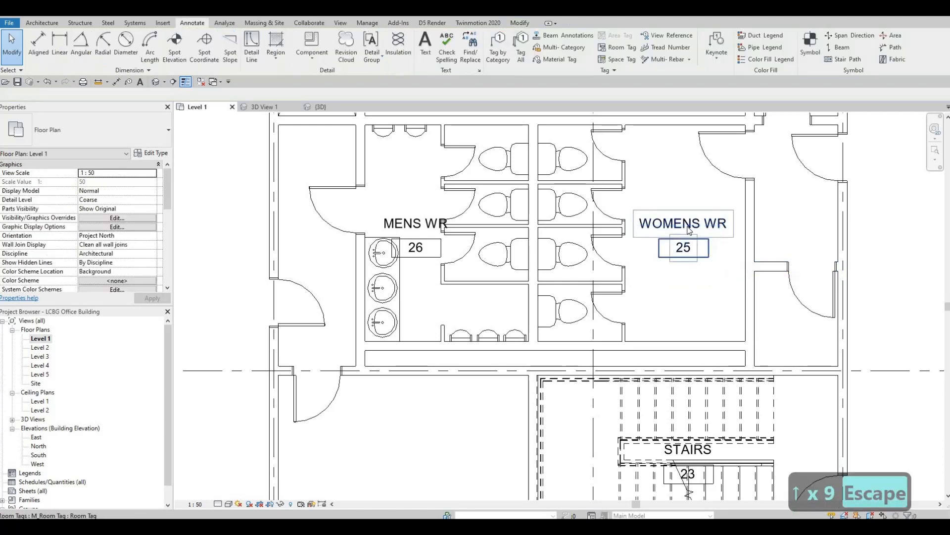
left_click(693, 248)
key("c")
key("s")
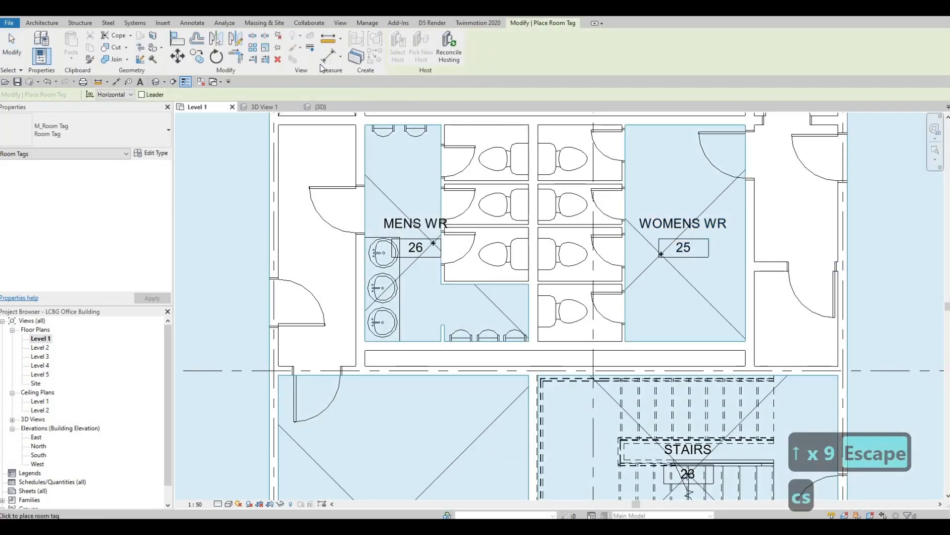
key("Escape")
key("Escape")
- Place a tagged room in the small enclosed space beside the WOMENS WR and name it JANITOR
left_click(42, 23)
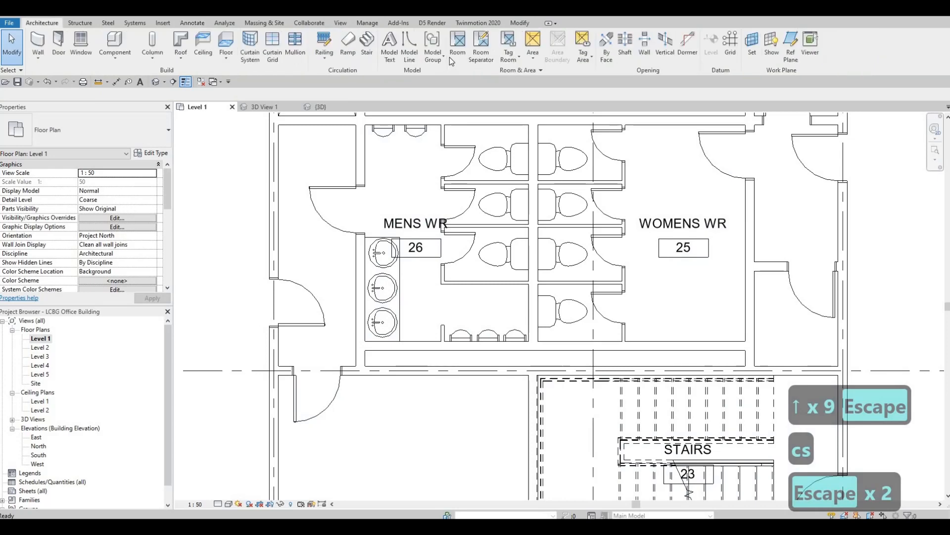
left_click(455, 46)
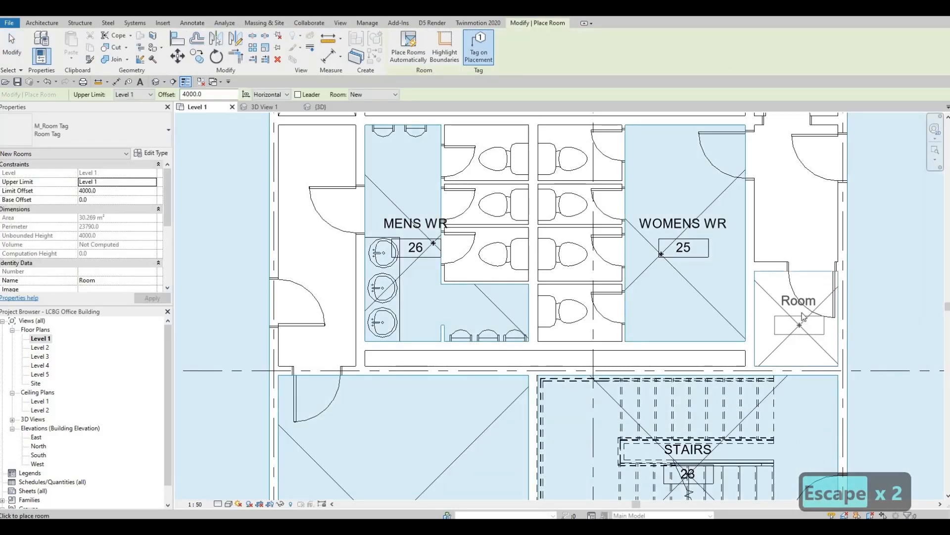
left_click(802, 314)
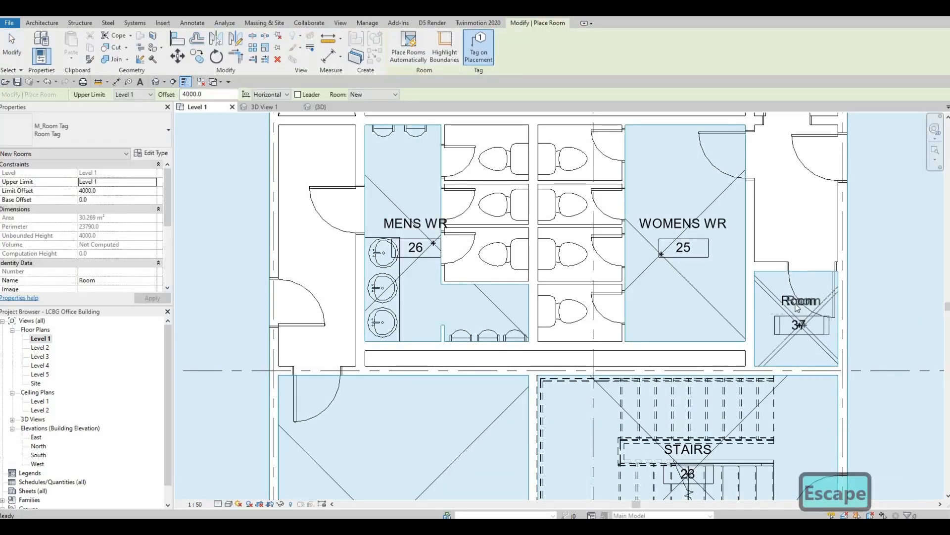
key("Escape")
left_click(800, 332)
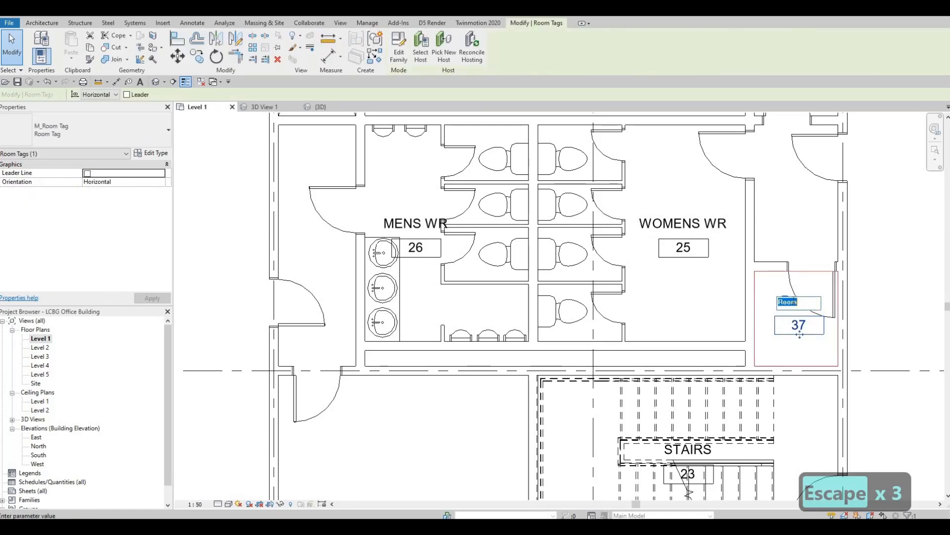
type("JANITOR")
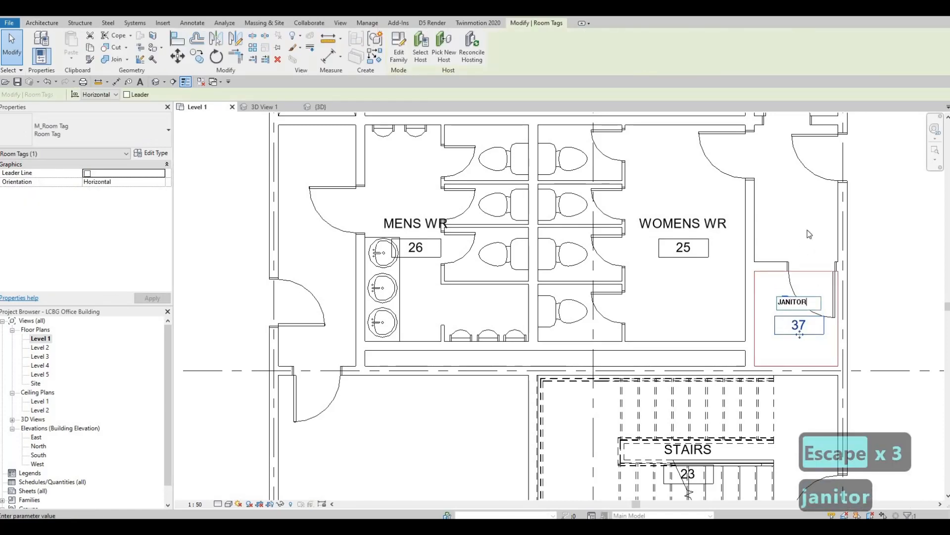
key("Escape")
key("Escape")
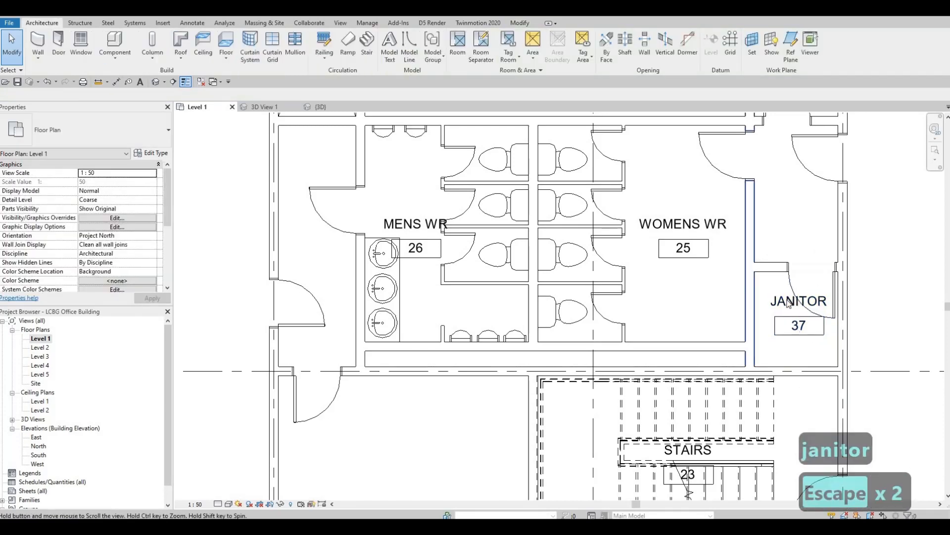
- Nudge the JANITOR room's door wall up 24 increments toward the WOMENS WR entrance door
scroll(787, 297, "down", 2)
left_click(780, 296)
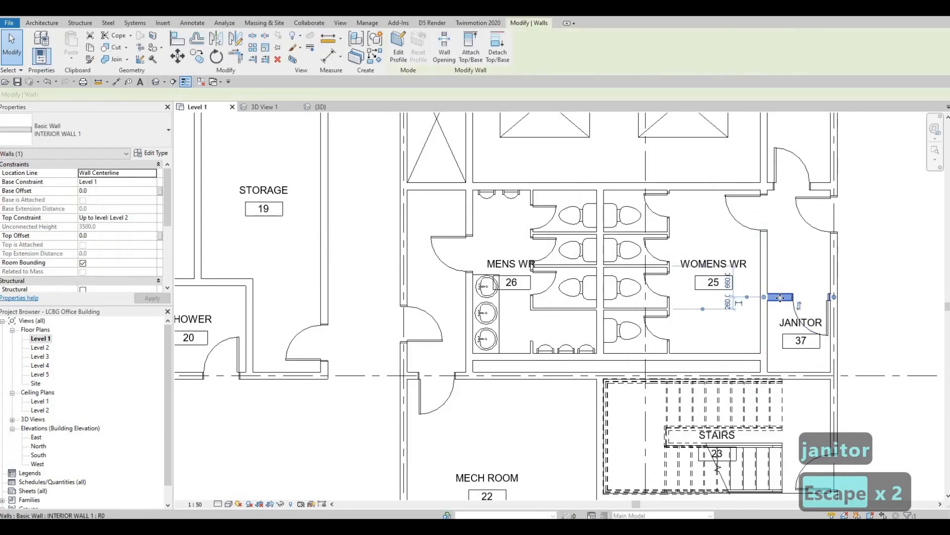
key("Escape")
left_click(783, 298)
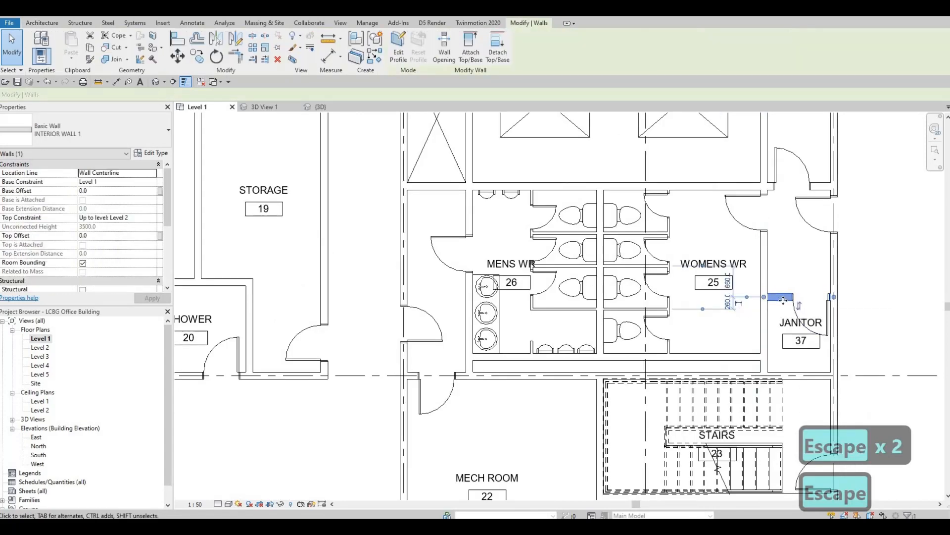
key("Up")
key("Up")
key("Up")
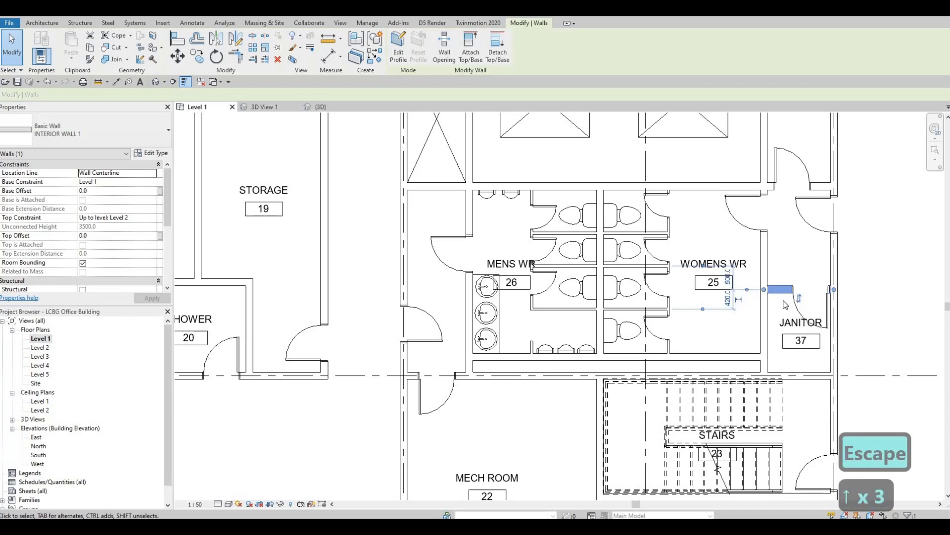
key("Up")
key("Up")
key("Up")
key("Up")
key("Up")
key("Up")
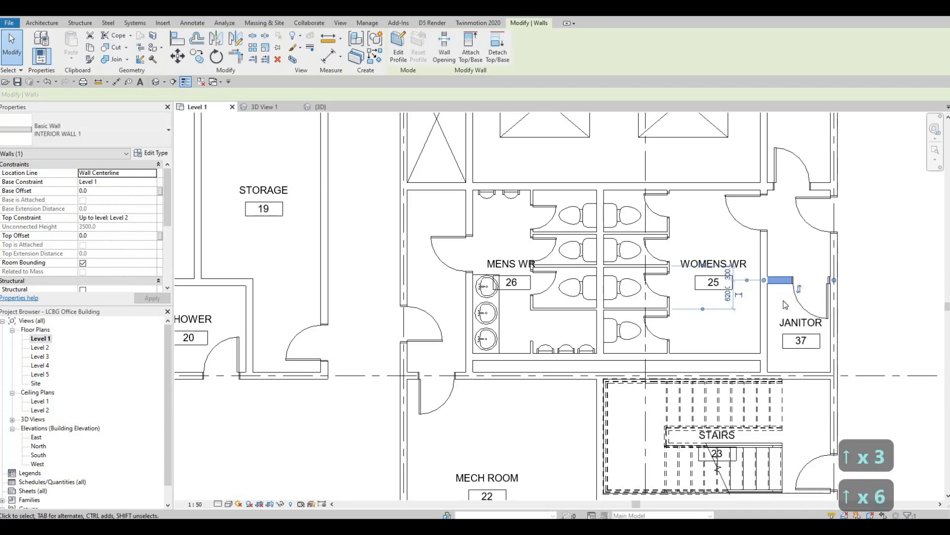
key("Up")
key("Up")
key("Up")
key("Up")
key("Up")
key("Up")
key("Up")
key("Up")
key("Up")
key("Up")
key("Up")
key("Up")
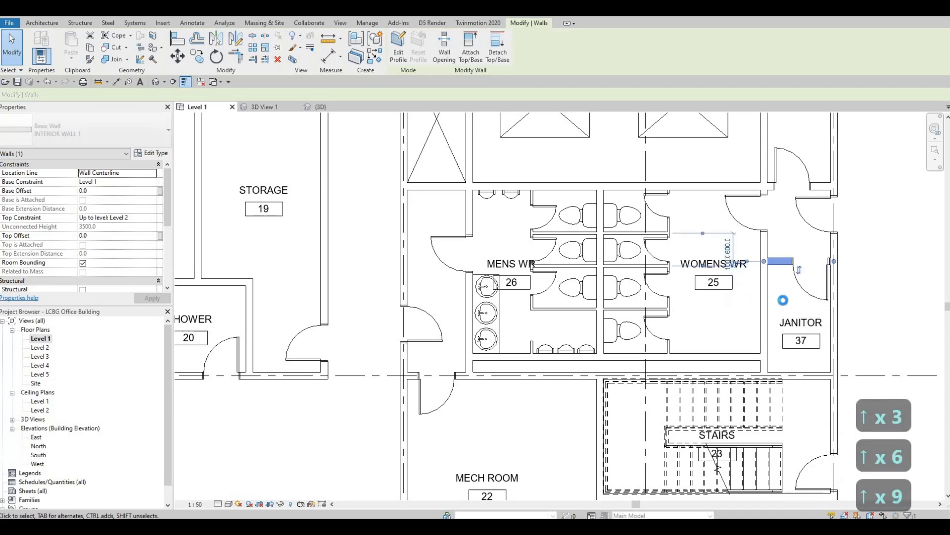
key("Up")
key("Up")
key("Up")
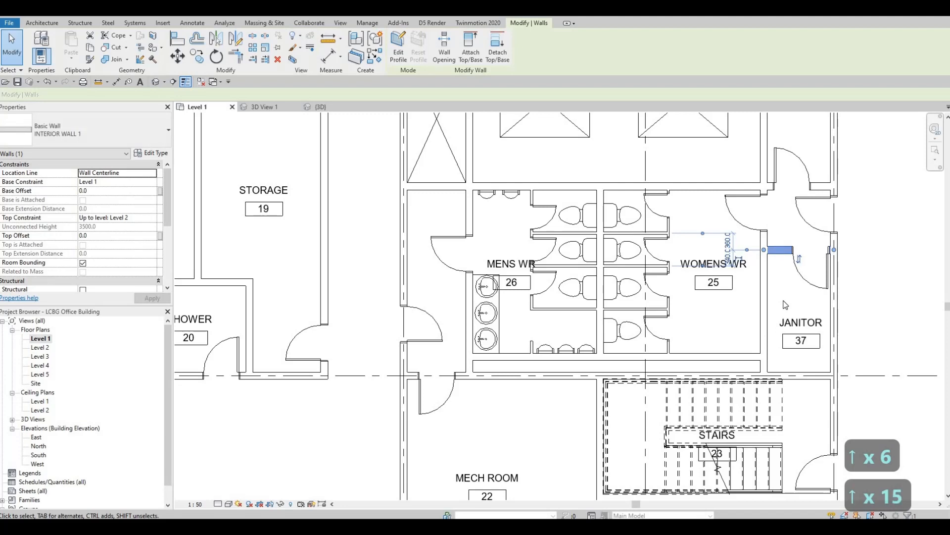
key("Escape")
key("Escape")
- Nudge the JANITOR room tag up 12 increments within its enlarged room
left_click(787, 322)
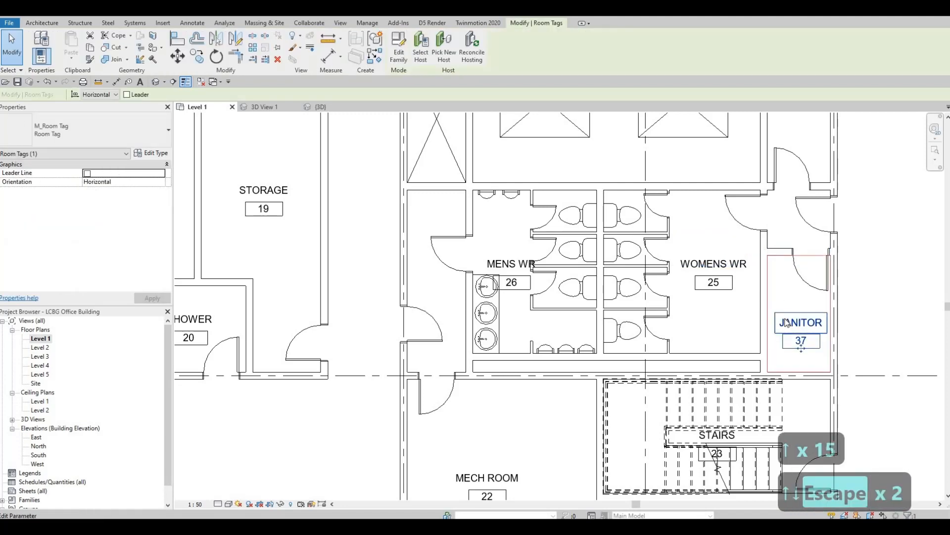
key("Up")
key("Up")
key("Up")
key("Up")
key("Up")
key("Up")
key("Up")
key("Up")
key("Up")
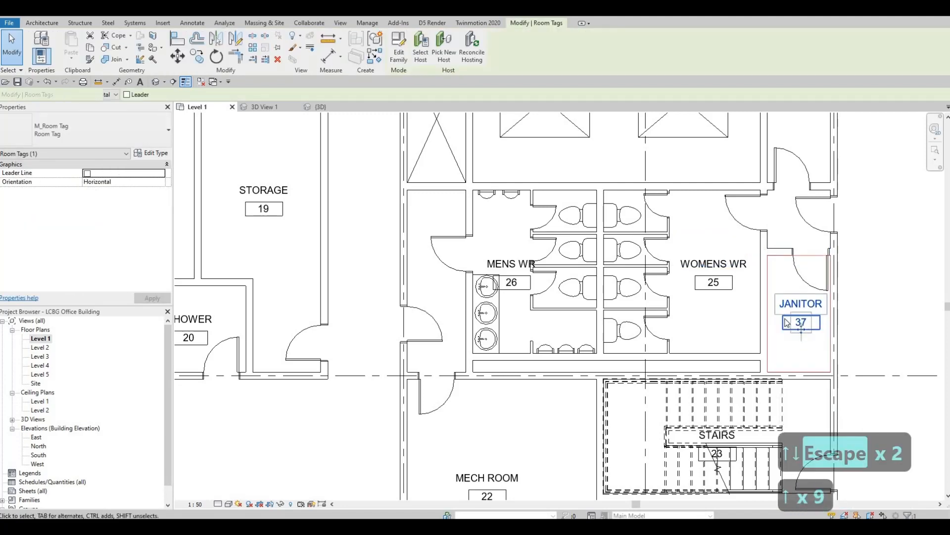
key("Up")
key("Up")
key("Up")
key("Escape")
key("Escape")
- Shift the WOMENS WR room tag slightly toward the toilet stalls to clear space along the opposite wall
middle_click_drag(725, 265, 737, 300)
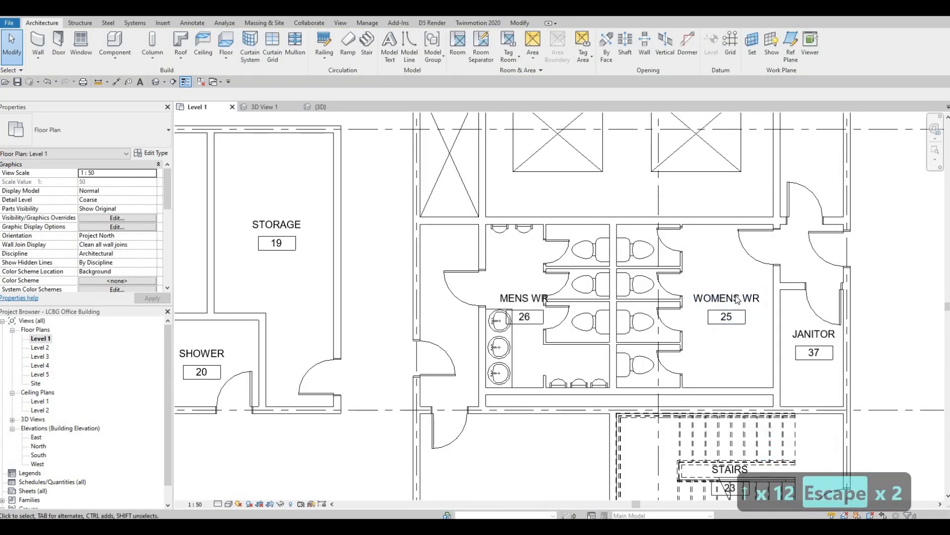
left_click(729, 321)
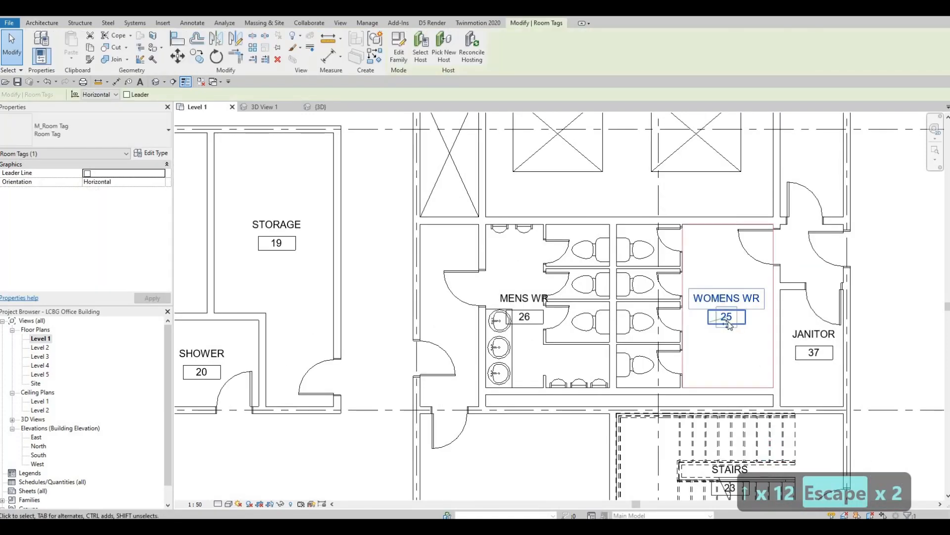
left_click_drag(714, 324, 698, 324)
key("Escape")
key("Escape")
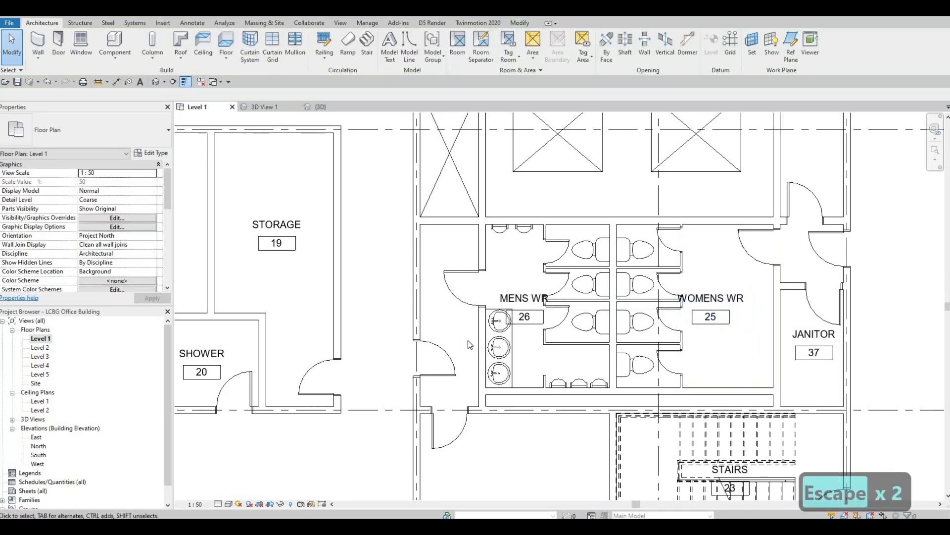
- Create four copies of the MENS WR round vanity sink type, rotated to back onto the WOMENS WR wall shared with the JANITOR room
left_click(500, 347)
key("c")
key("s")
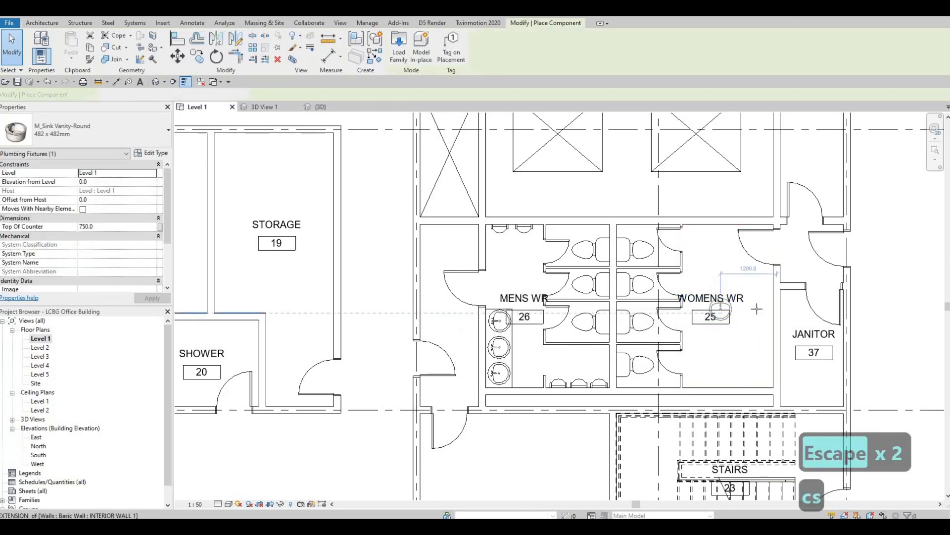
key("space")
key("space")
key("space")
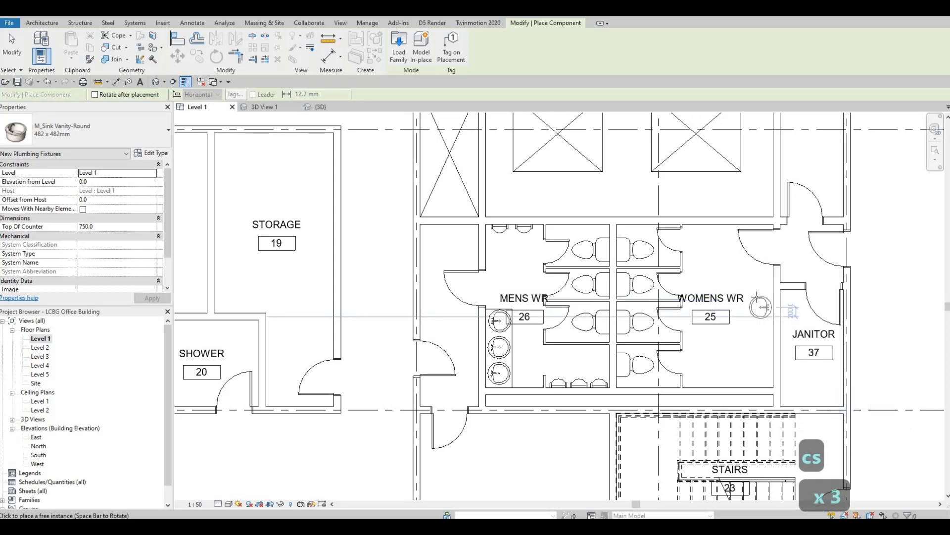
left_click(761, 298)
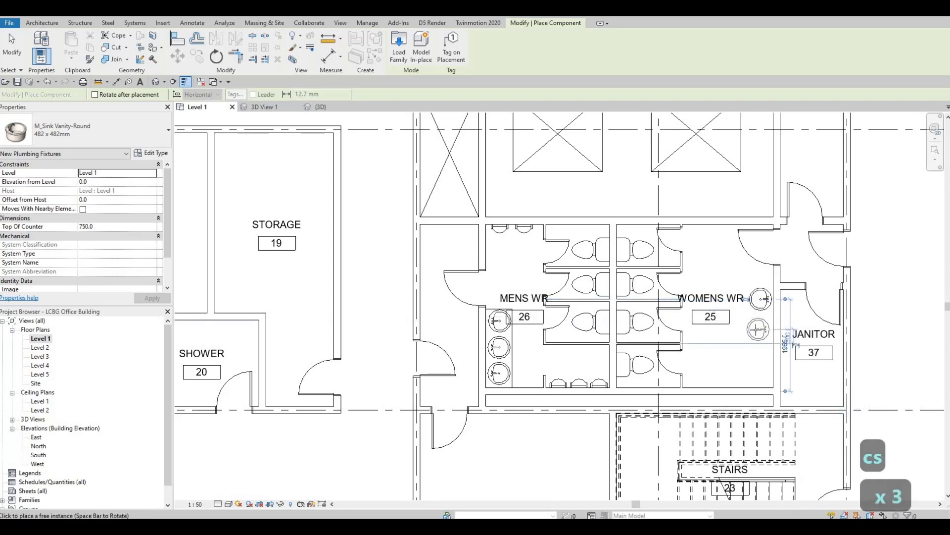
left_click(757, 327)
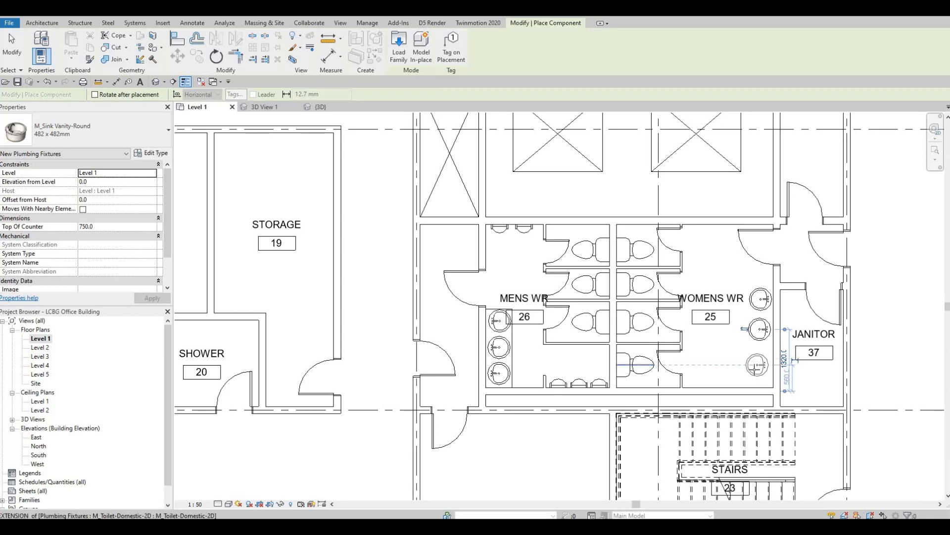
left_click(757, 360)
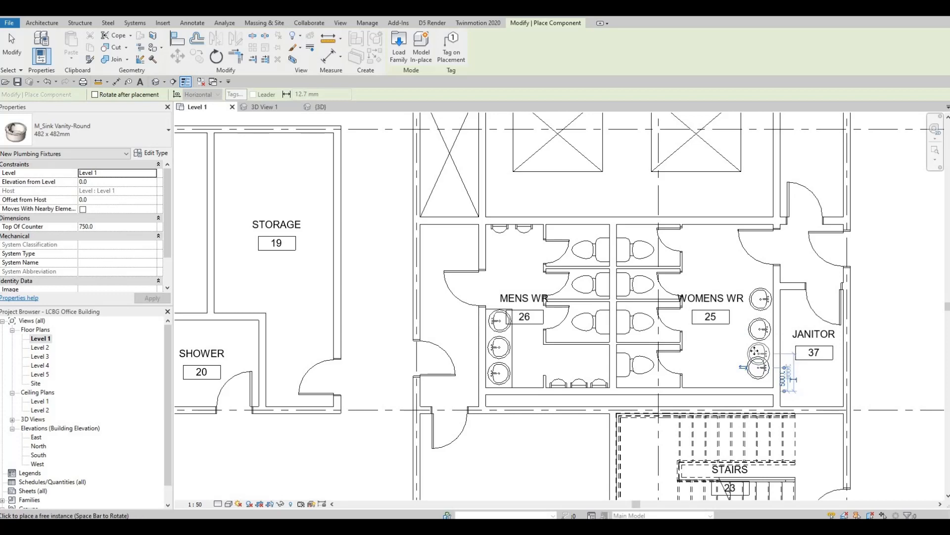
left_click(757, 350)
key("Escape")
key("Escape")
- Nudge the lowest WOMENS WR sink down three increments
scroll(763, 379, "up", 3)
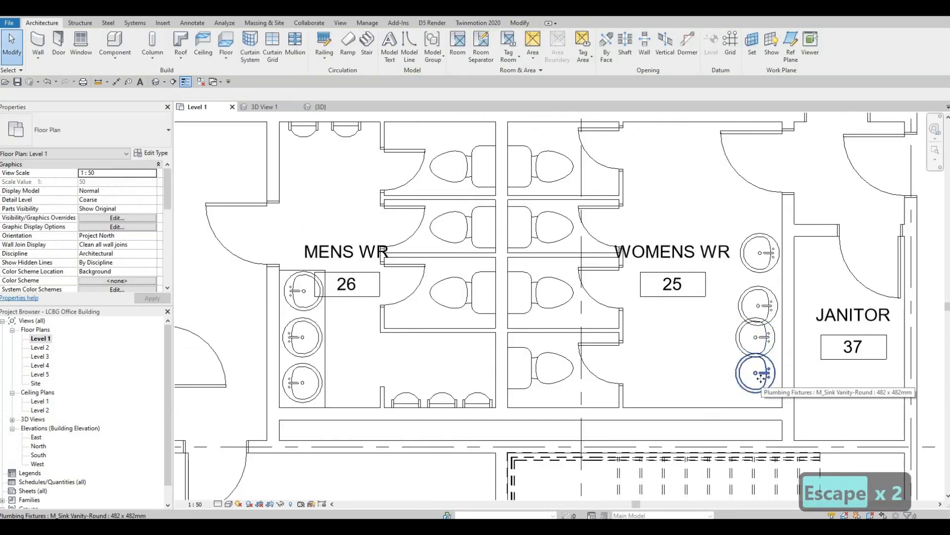
left_click(760, 378)
key("Down")
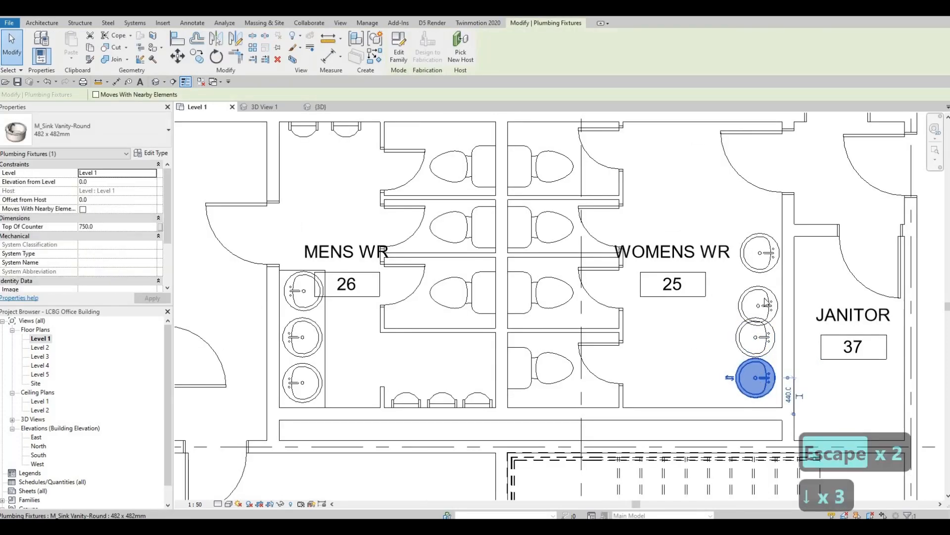
key("Escape")
- Nudge the second WOMENS WR sink from the top up seven increments, clear of the sink below it
left_click(764, 293)
key("Up")
key("Up")
key("Up")
key("Up")
key("Up")
key("Up")
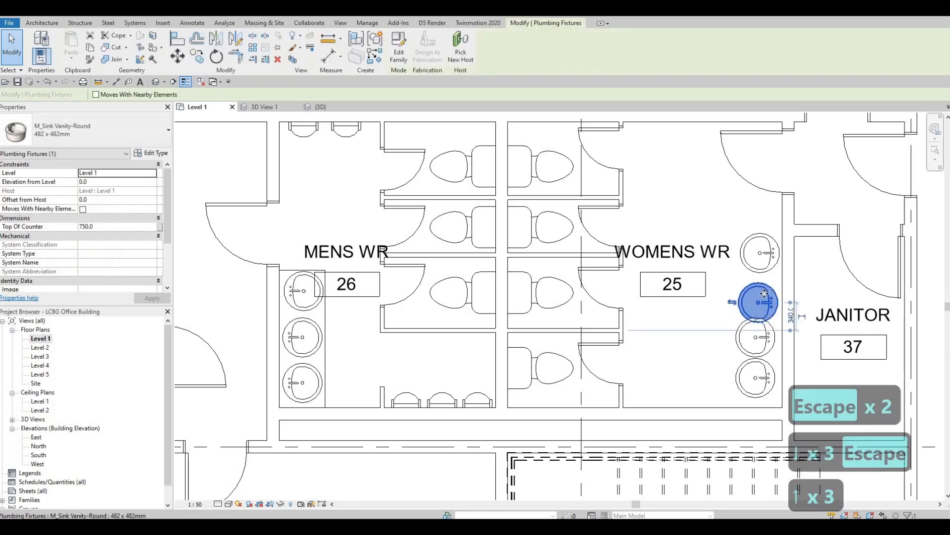
key("Up")
key("Escape")
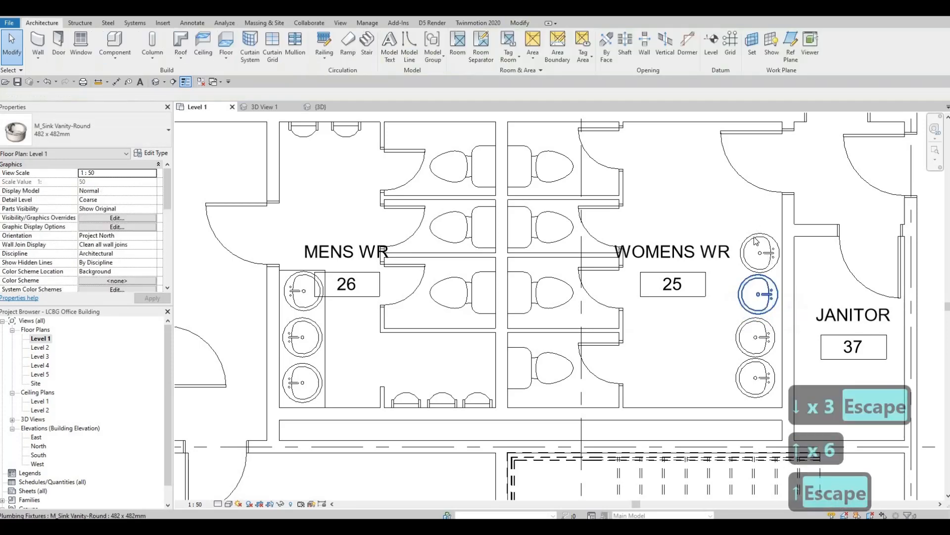
- Nudge the uppermost WOMENS WR sink up four increments, away from the sink below it
left_click(754, 238)
key("Up")
key("Up")
key("Up")
key("Up")
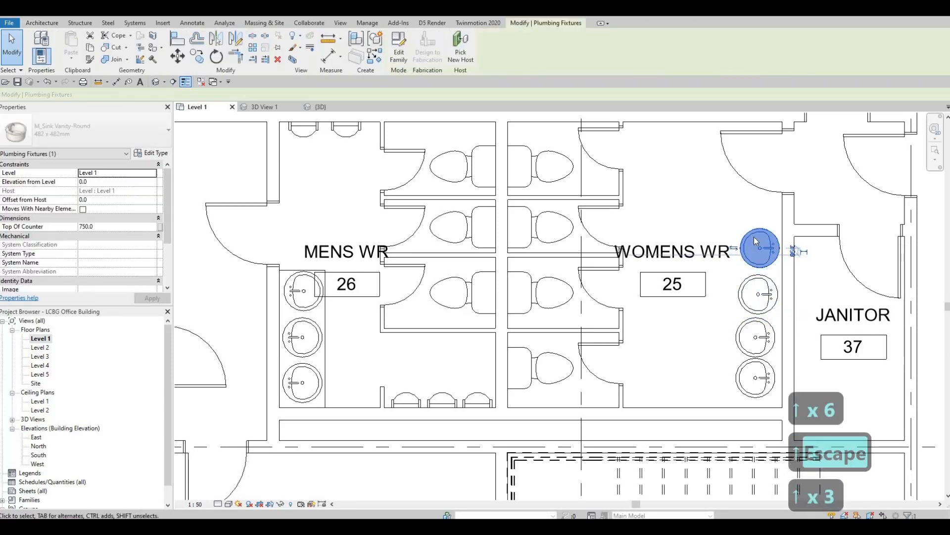
key("Escape")
- Nudge the second WOMENS WR sink from the top up another three increments
left_click(761, 276)
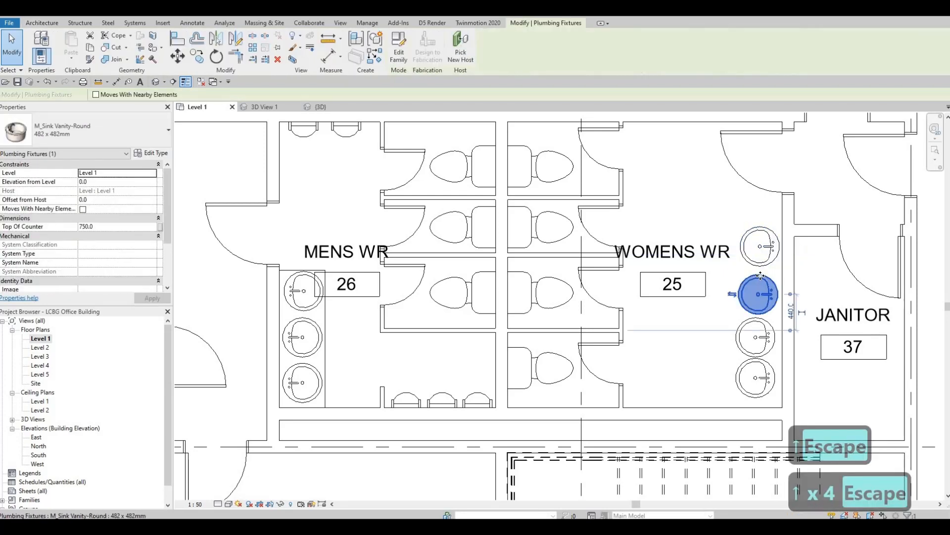
key("Up")
key("Up")
key("Up")
key("Escape")
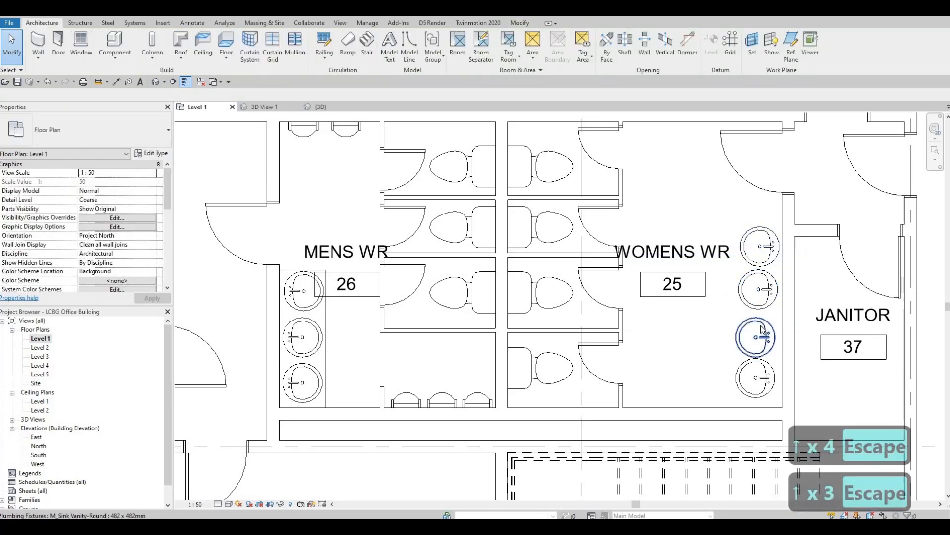
- Nudge the third WOMENS WR sink from the top up three increments to even out the row's spacing
left_click(761, 325)
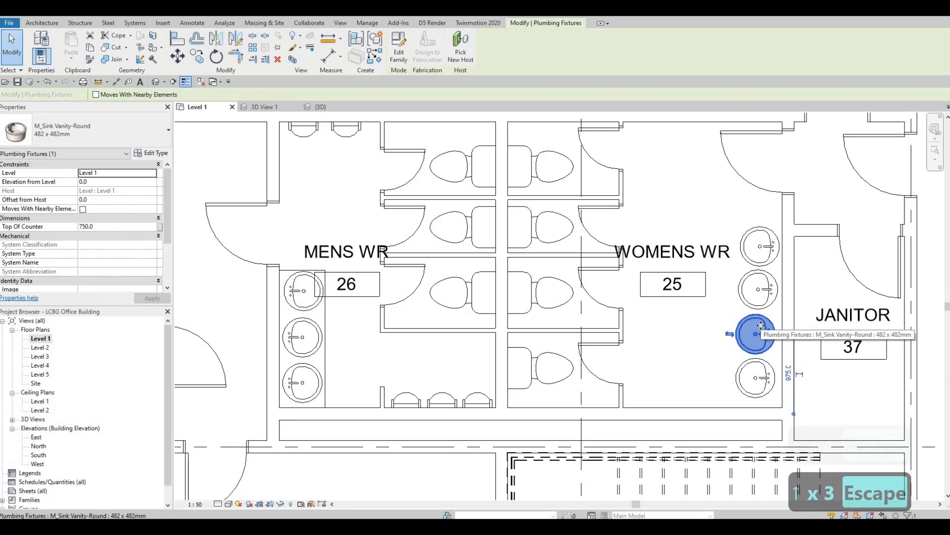
key("Up")
key("Up")
key("Up")
key("Escape")
key("Escape")
- Draw a Thin Lines counter outline about 2260 mm long around the four WOMENS WR sinks, closing it on the wall shared with JANITOR
scroll(624, 266, "down", 2)
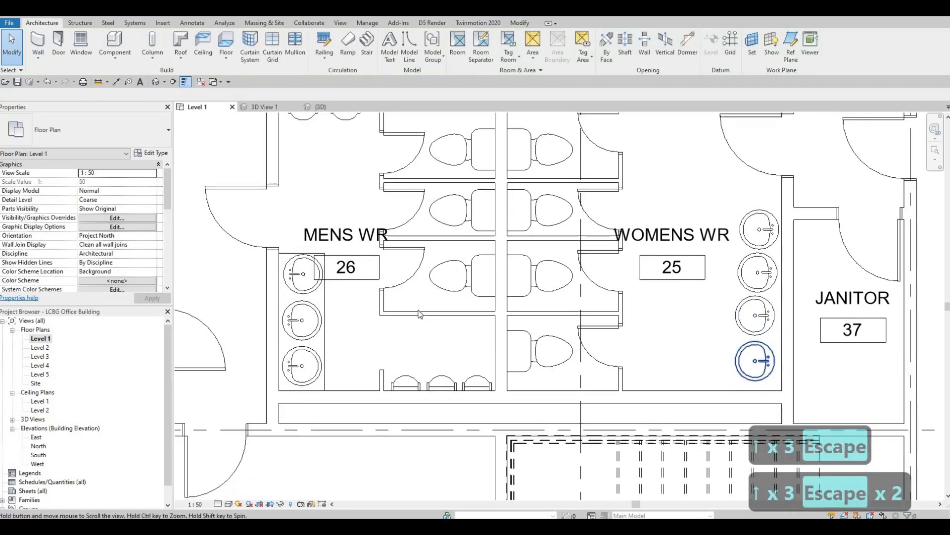
left_click(432, 311)
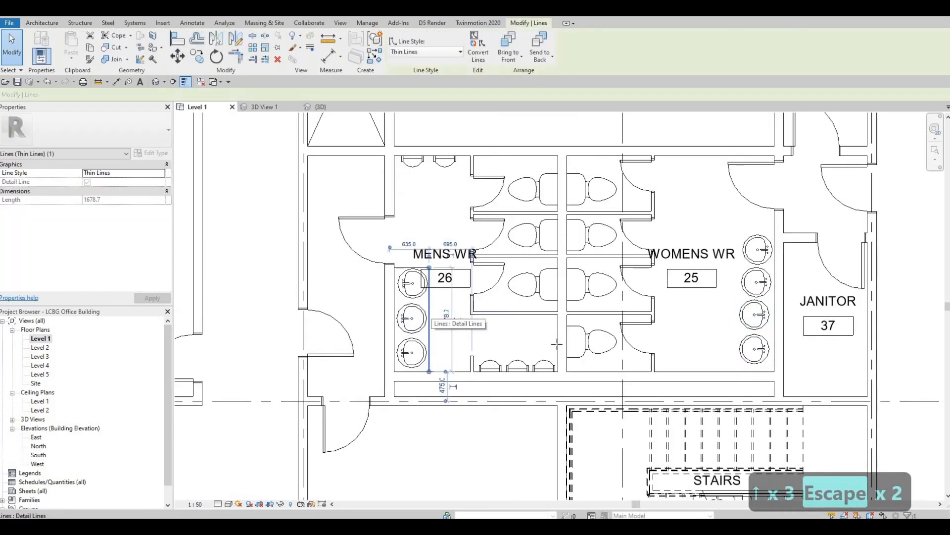
key("c")
key("s")
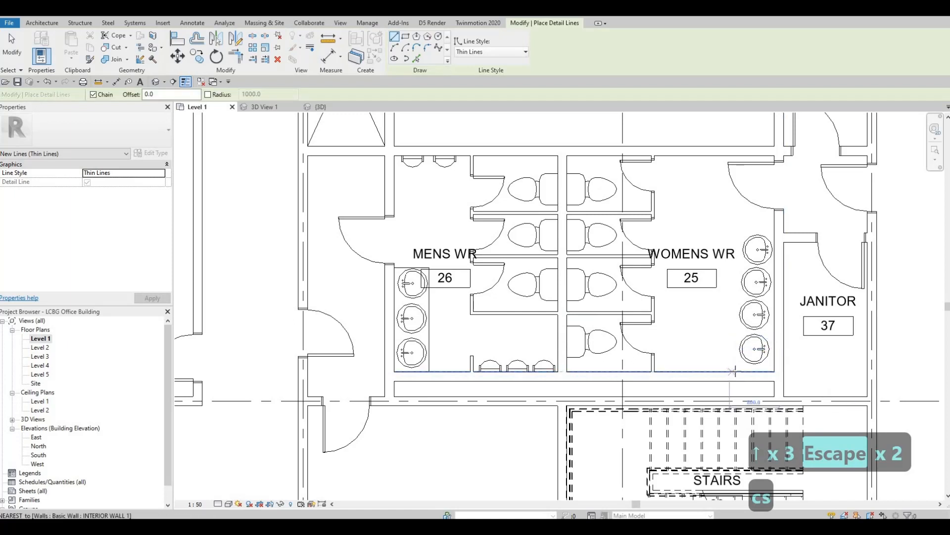
left_click(713, 371)
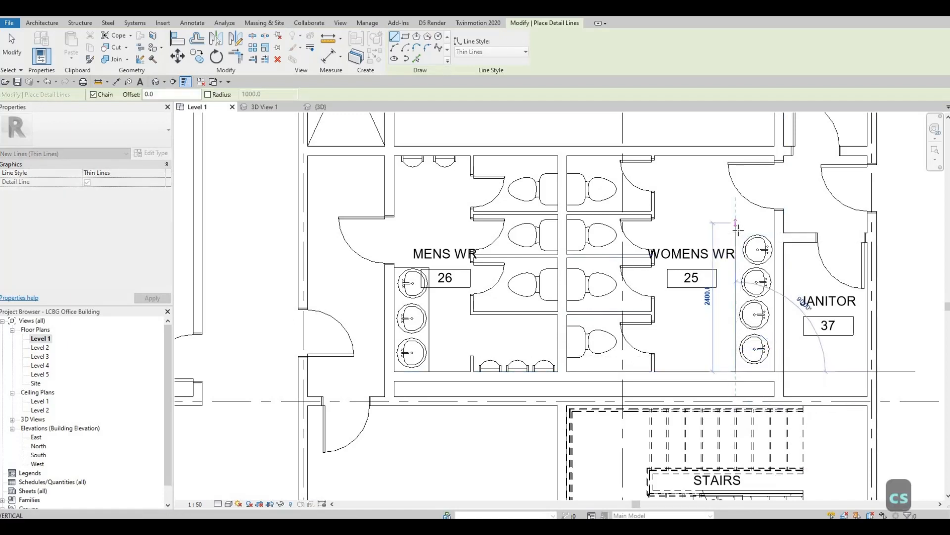
key("Escape")
key("Escape")
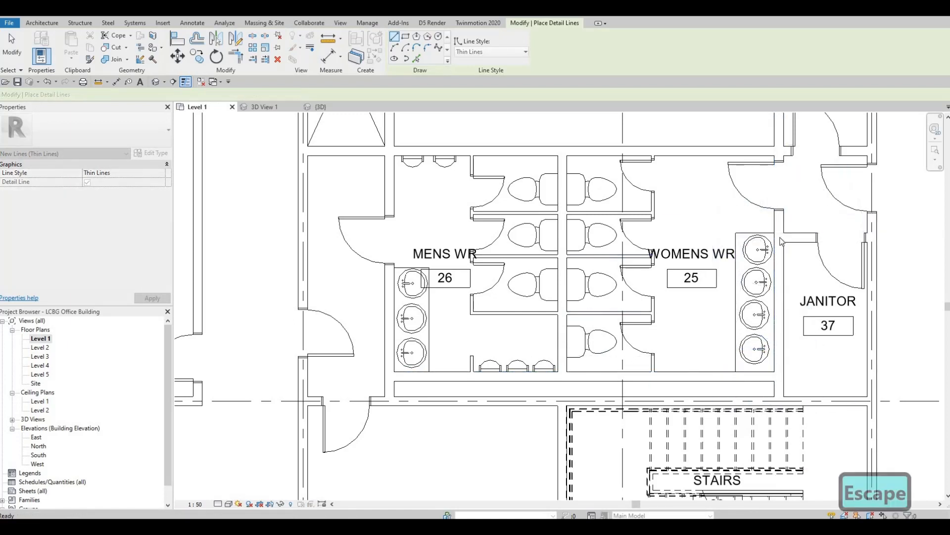
- Nudge the WOMENS WR counter's short end line up one increment and its long front line two increments toward the sinks
middle_click_drag(760, 359, 776, 296)
scroll(777, 296, "down", 3)
scroll(772, 228, "up", 4)
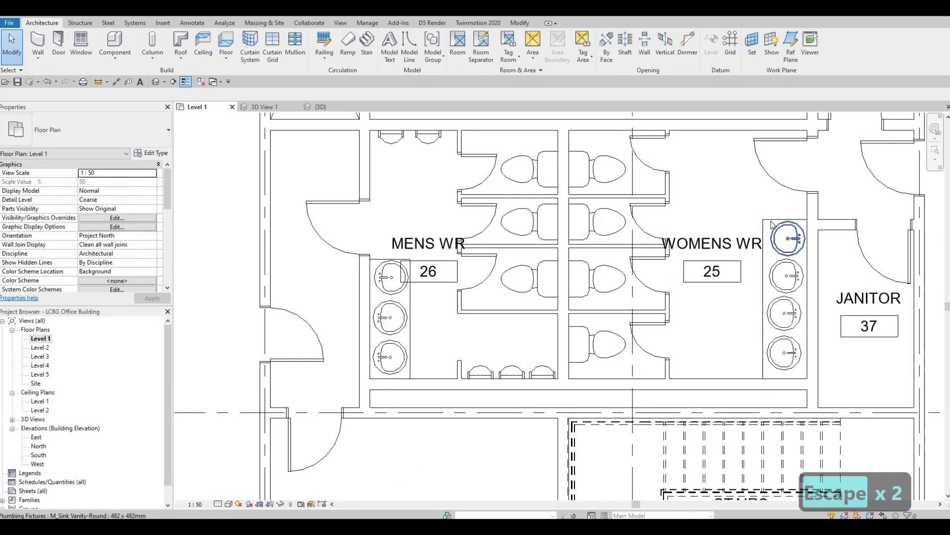
left_click(772, 221)
key("Escape")
key("Escape")
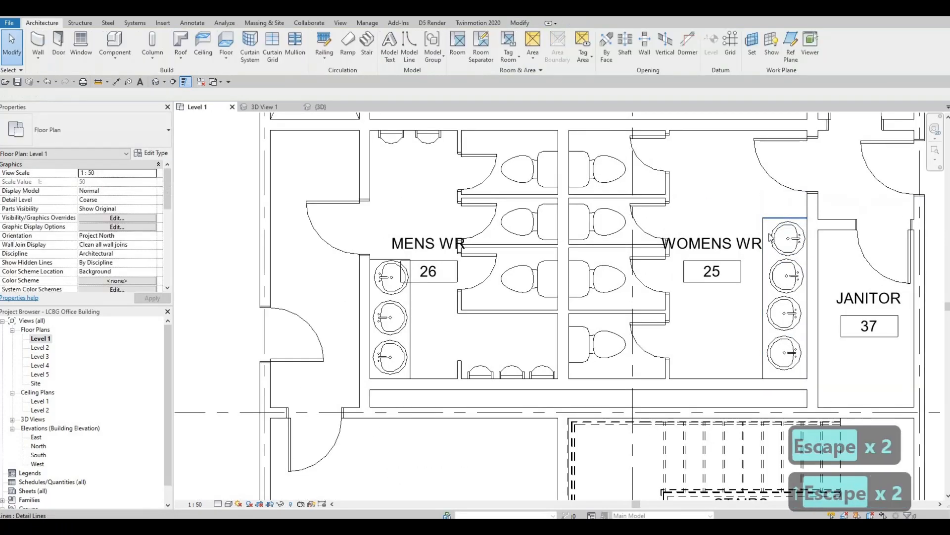
left_click(765, 233)
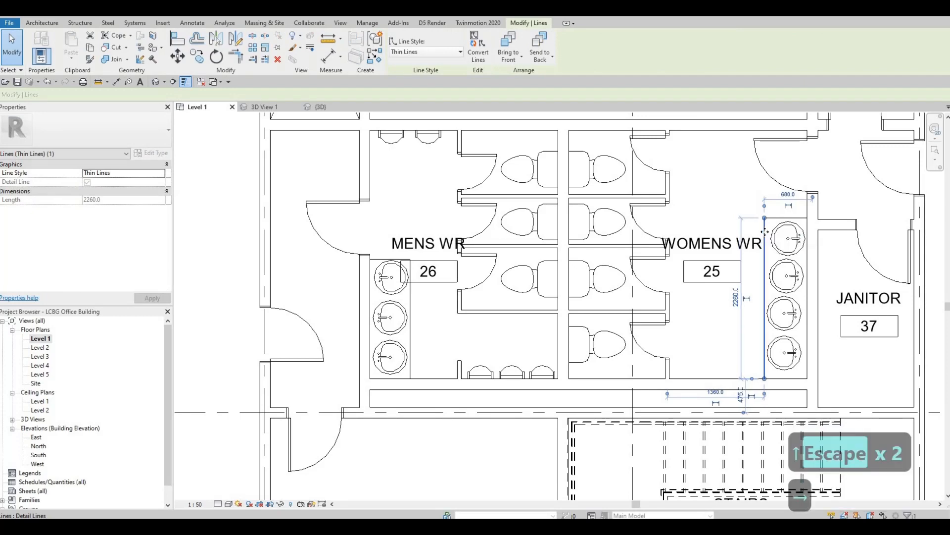
key("Right")
key("Right")
key("Escape")
key("Escape")
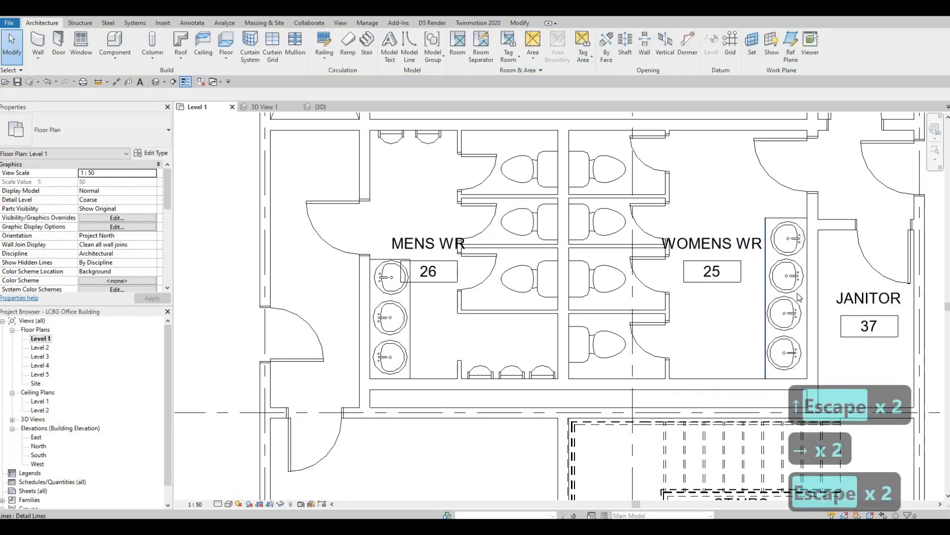
- Delete the two urinals on the upper wall of the MENS WR
scroll(744, 288, "down", 5)
scroll(731, 302, "down", 5)
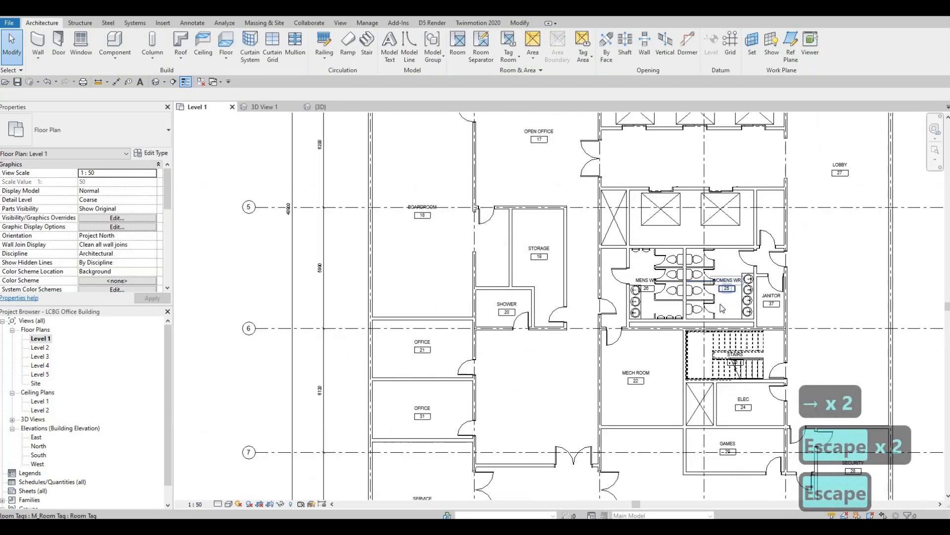
scroll(537, 302, "up", 6)
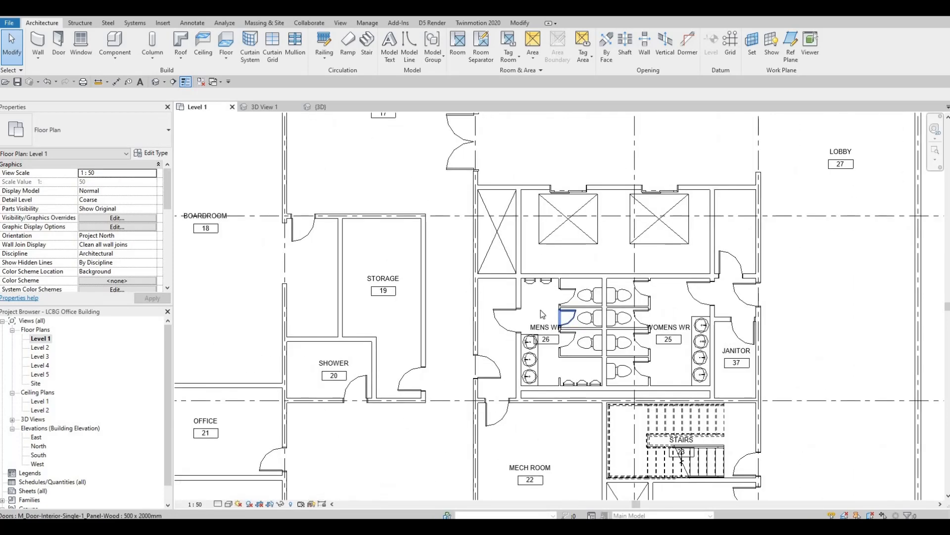
key("Escape")
key("Escape")
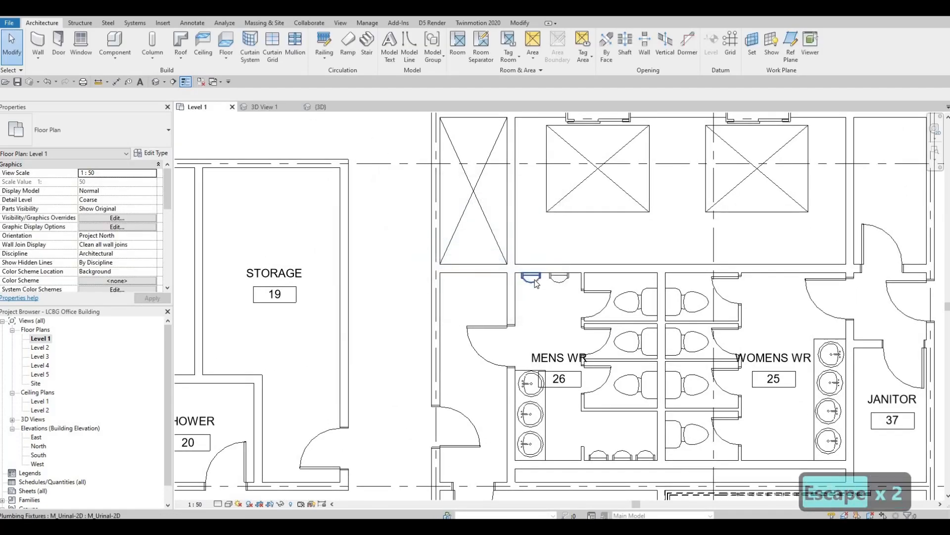
left_click(533, 280)
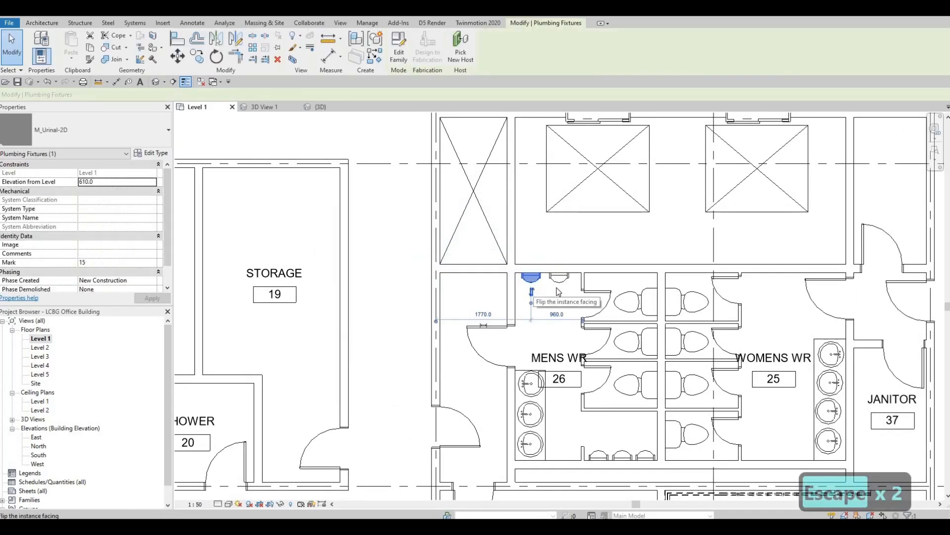
key("Delete")
key("Delete")
- Move the MENS WR entrance door down to the lower end of its wall and flip its hinge side and facing so it swings into the room
scroll(544, 321, "up", 3)
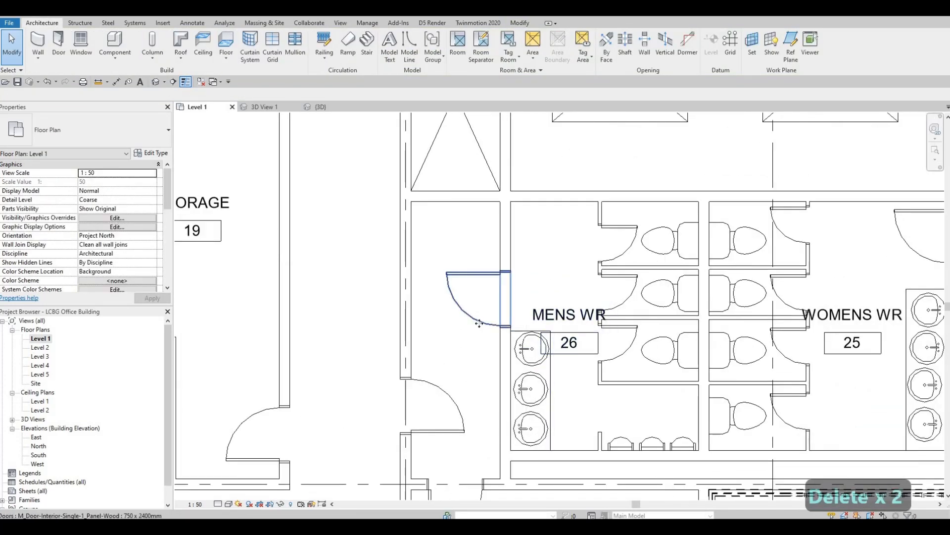
left_click(490, 274)
left_click_drag(493, 397, 480, 434)
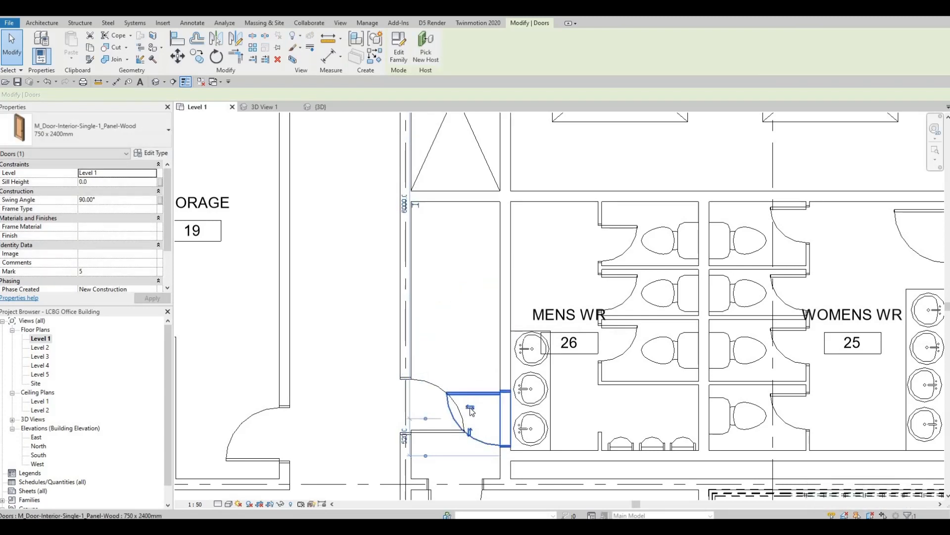
left_click(469, 431)
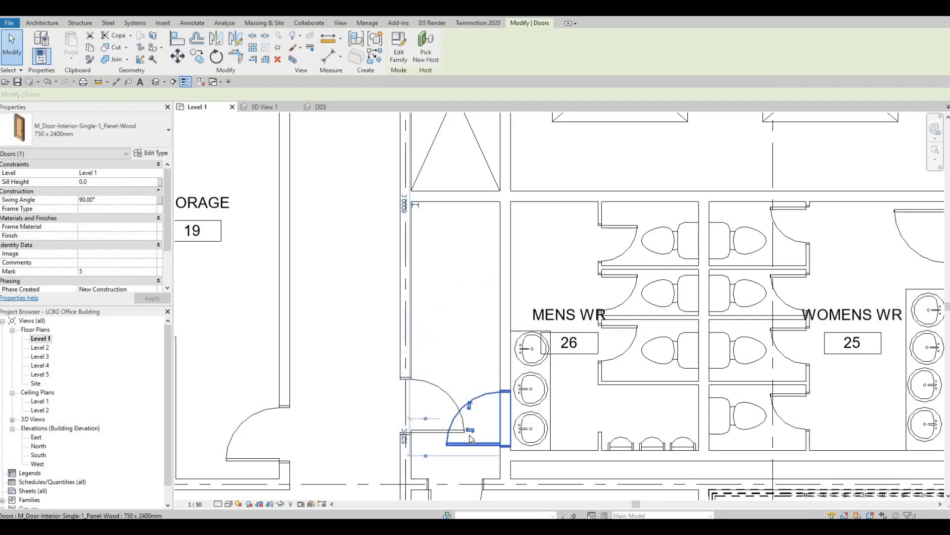
left_click(471, 430)
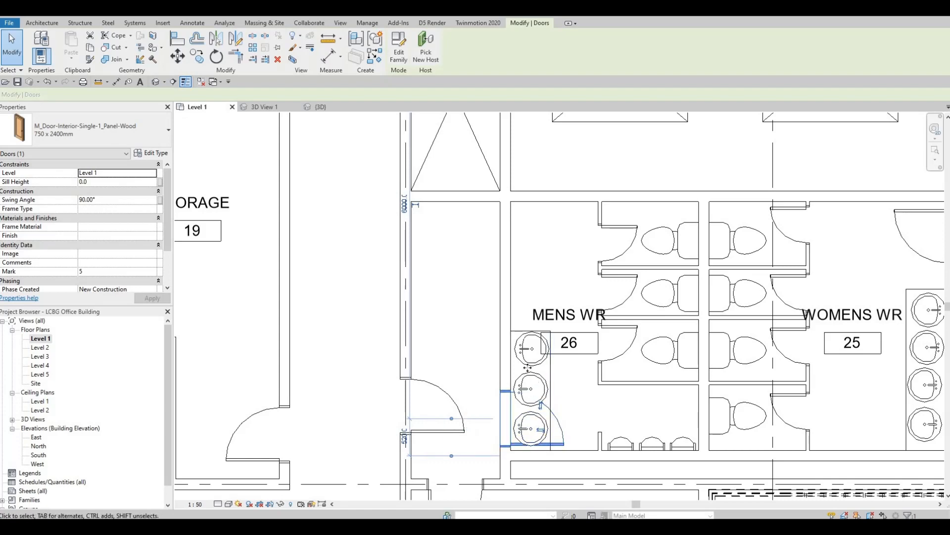
- Delete the short upper end line of the MENS WR sink counter
scroll(527, 367, "up", 3)
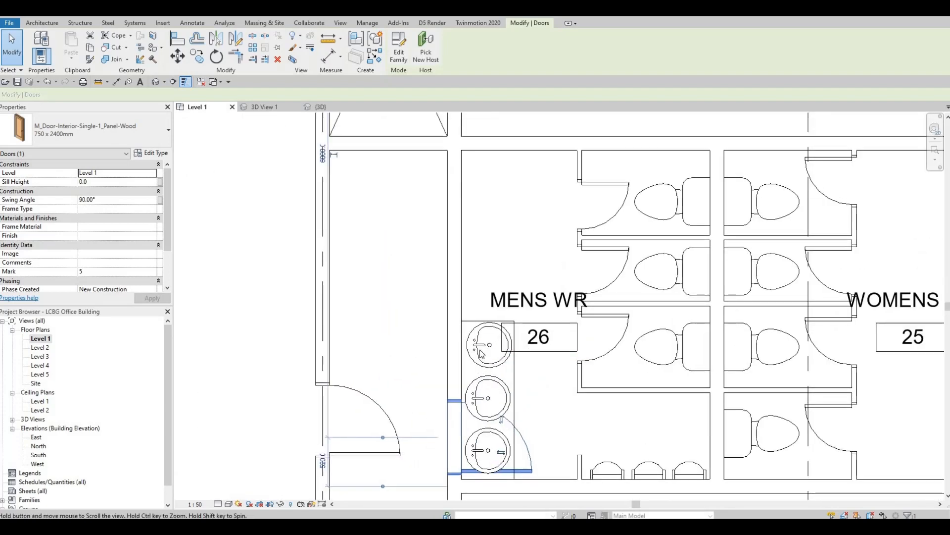
middle_click_drag(480, 353, 477, 376)
left_click(474, 346)
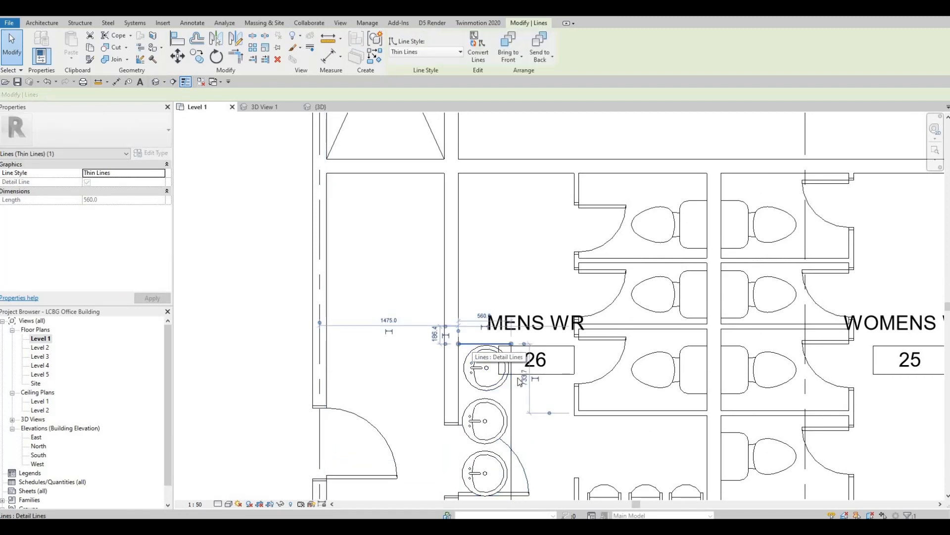
key("Delete")
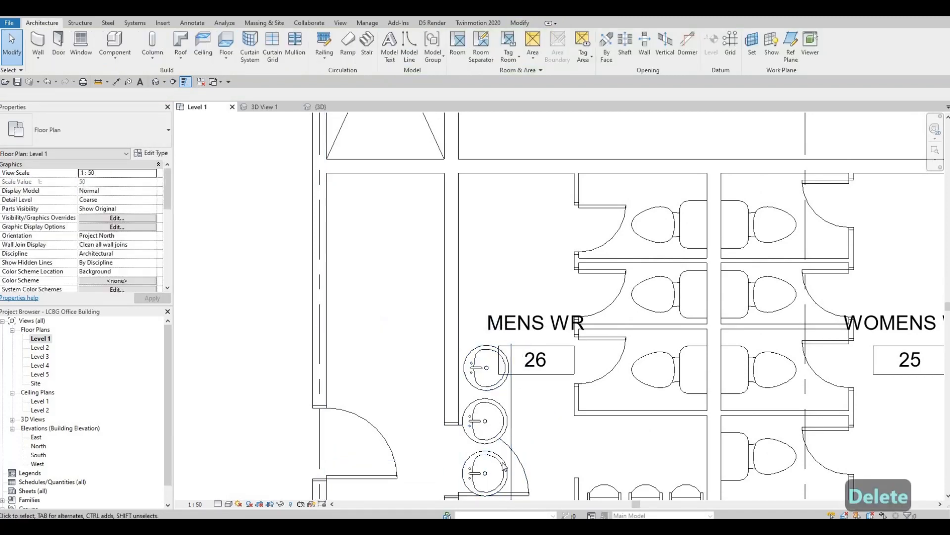
- Move the three MENS WR sinks and the counter's front line together up against the upper wall, clear of the relocated door
left_click(503, 463)
key("Escape")
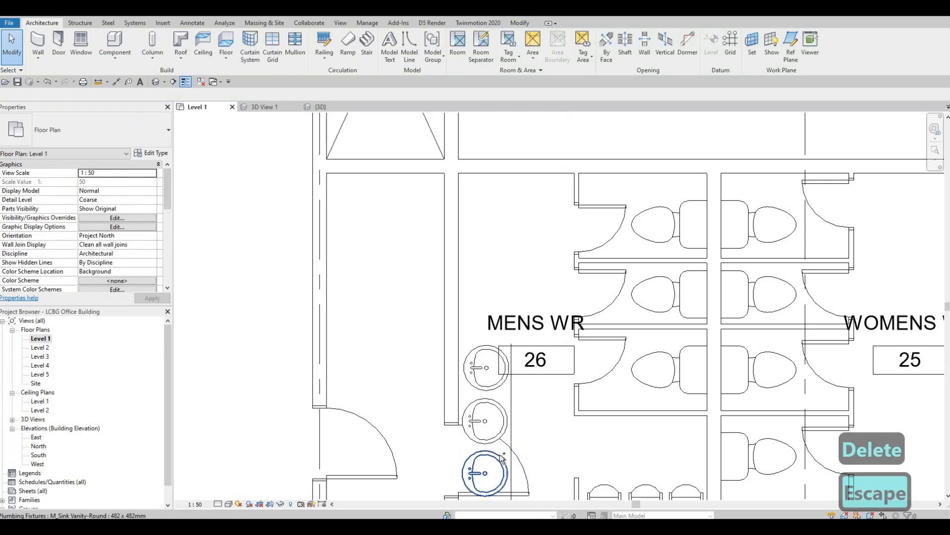
left_click(501, 458)
left_click(504, 428, "ctrl")
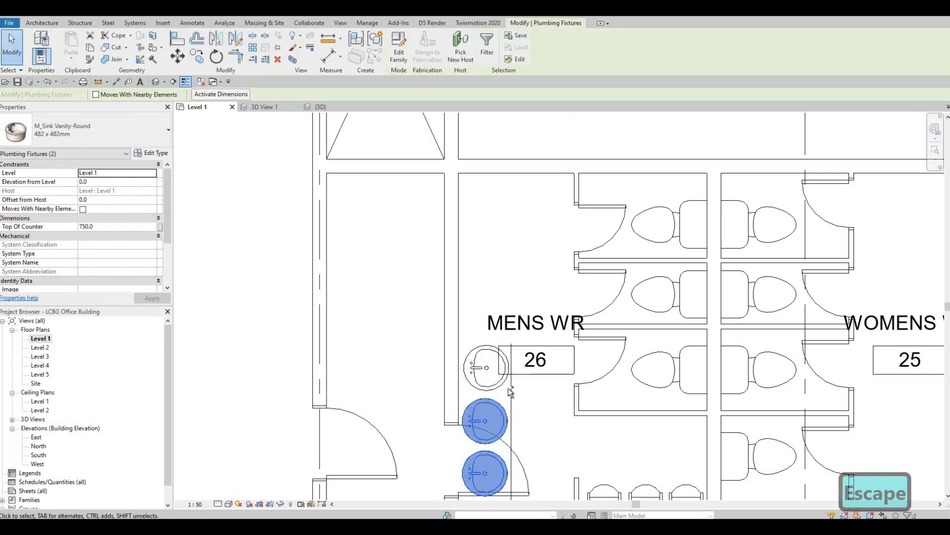
left_click(503, 387, "ctrl")
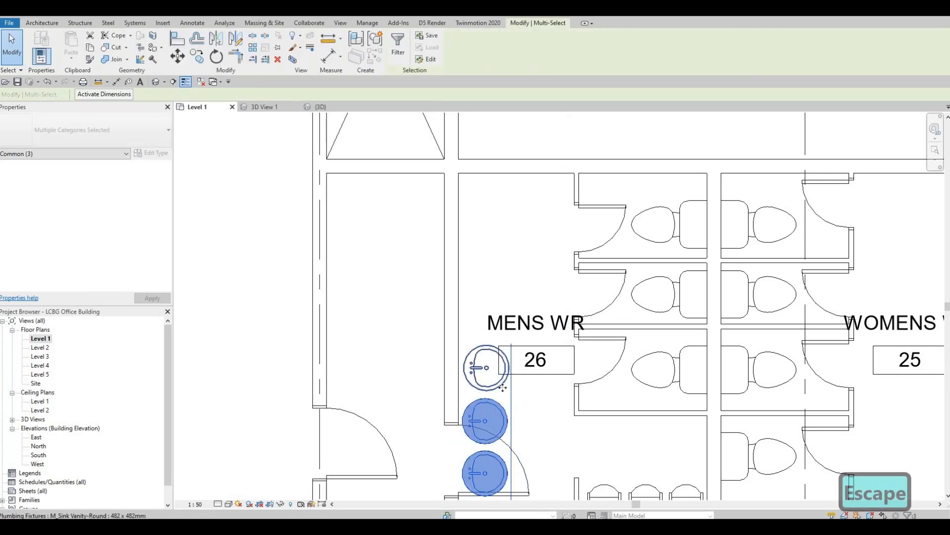
left_click(502, 388, "ctrl")
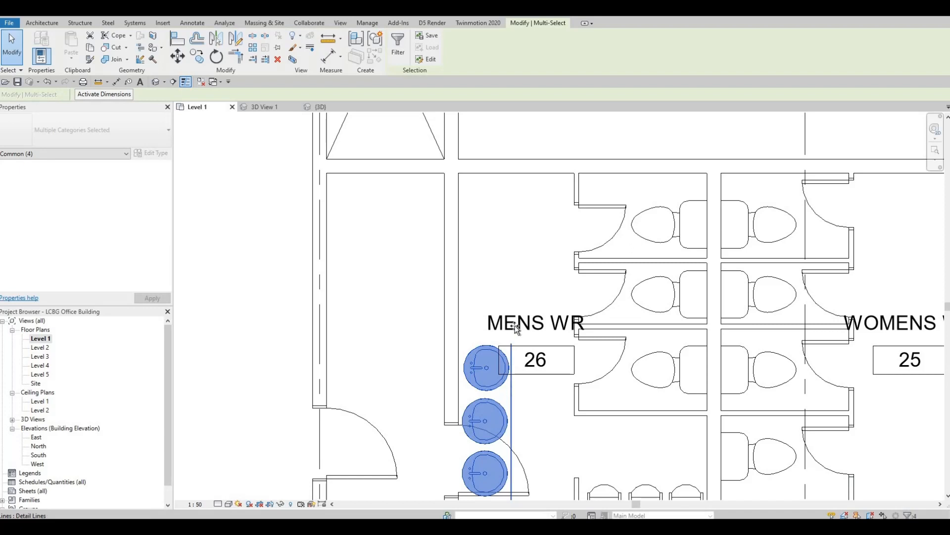
left_click_drag(516, 329, 512, 223)
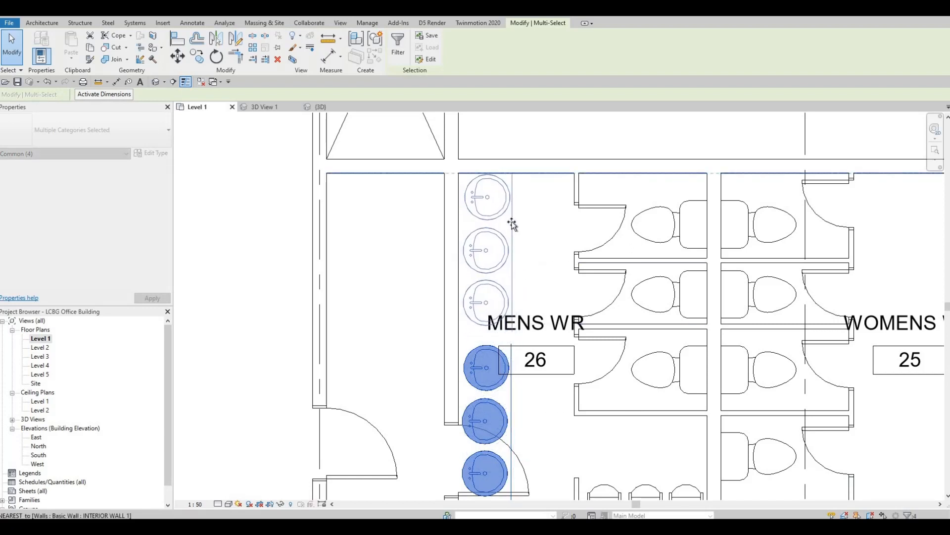
left_click_drag(506, 256, 506, 257)
key("Escape")
key("Escape")
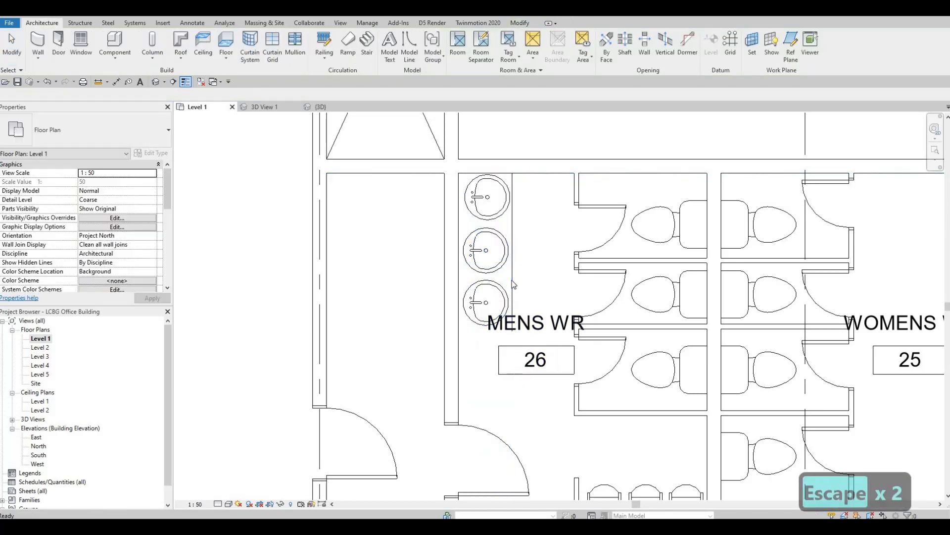
- Draw a matching detail line from the lower end of the MENS WR counter's front edge to the wall, closing the counter below the sinks
left_click(512, 282)
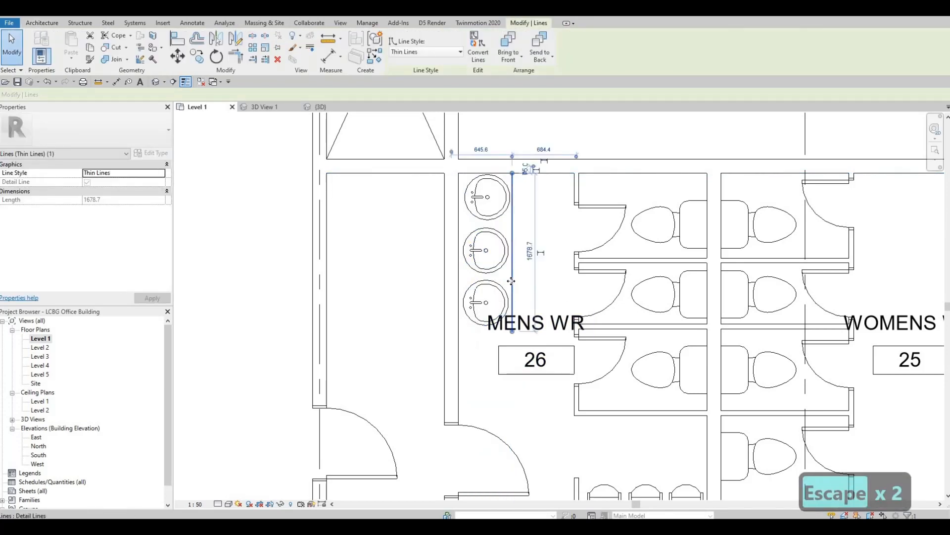
key("c")
key("s")
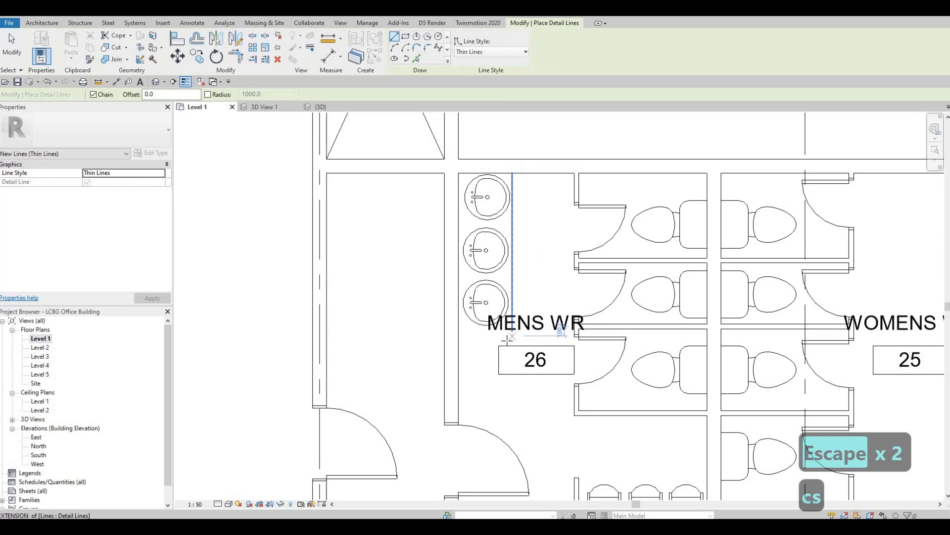
left_click(512, 332)
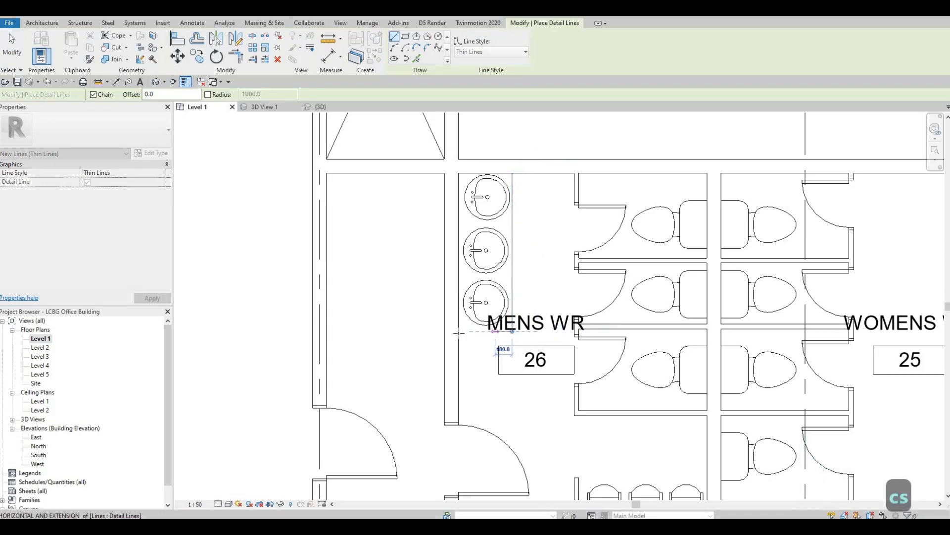
key("Escape")
key("Escape")
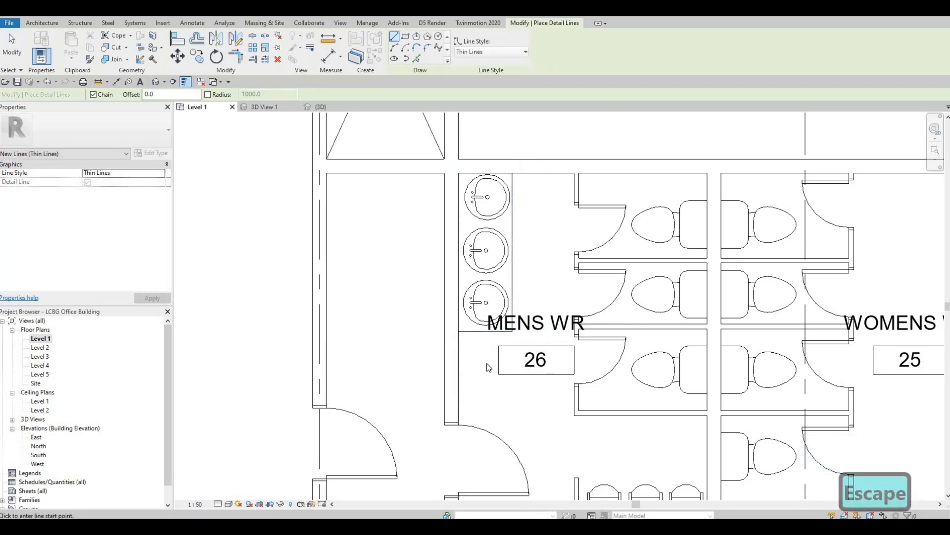
scroll(475, 374, "down", 3)
scroll(473, 376, "down", 3)
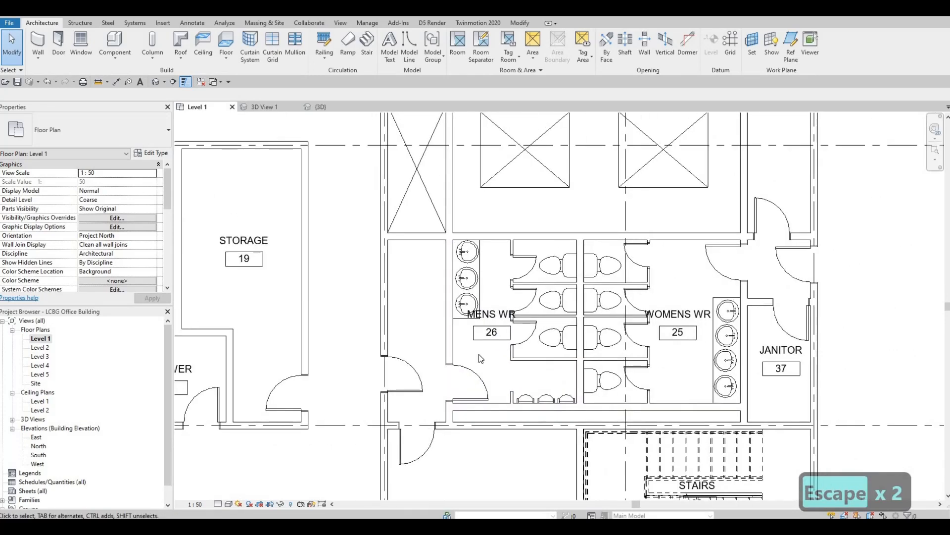
- Move the corridor door of the MENS WR entry vestibule slightly down its wall, closer to the MECH ROOM wall
scroll(454, 296, "down", 2)
scroll(433, 268, "up", 3)
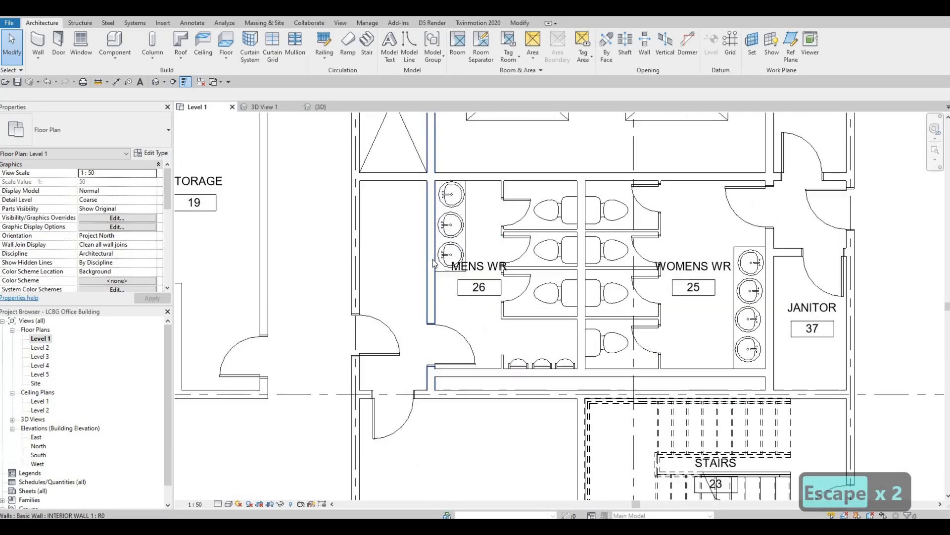
middle_click_drag(454, 344, 445, 315)
scroll(420, 339, "down", 1)
middle_click_drag(399, 334, 413, 337)
left_click(388, 318)
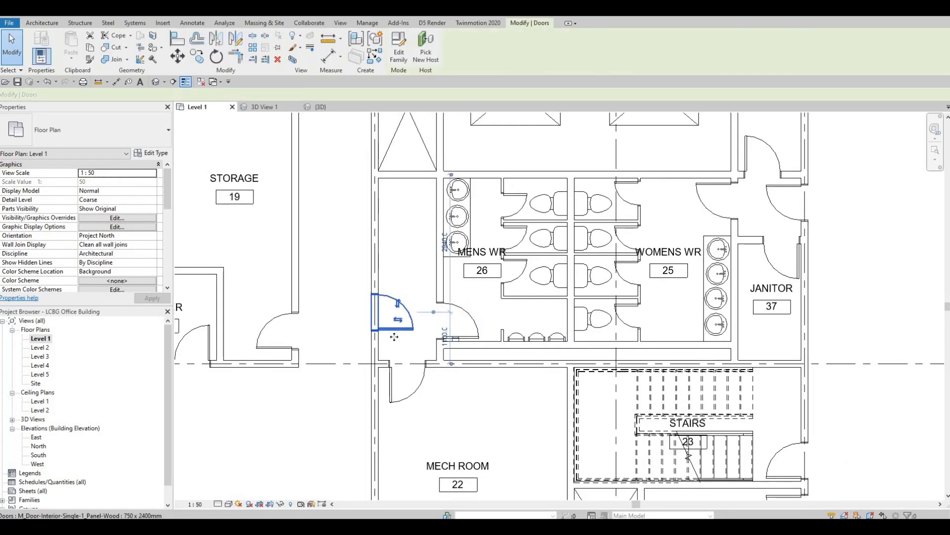
left_click_drag(393, 351, 394, 353)
key("Escape")
scroll(395, 322, "down", 2)
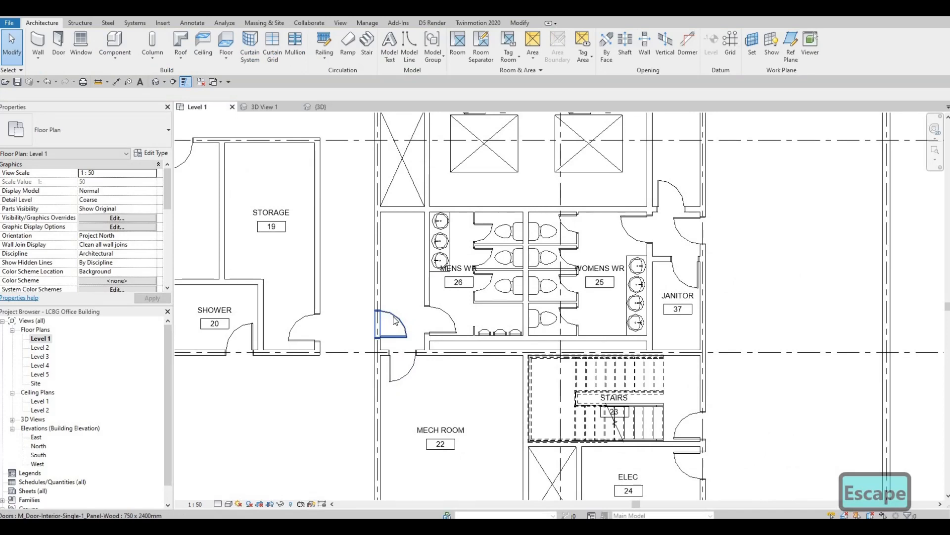
left_click(394, 320)
scroll(464, 353, "down", 2)
middle_click_drag(464, 354, 404, 407)
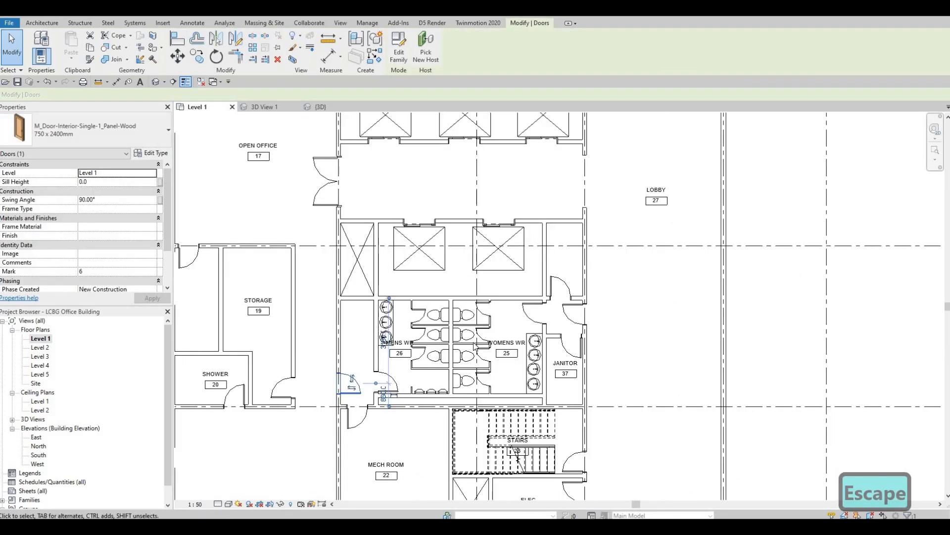
key("shift+Escape")
key("shift+Escape")
- Place a tagged room in the small unlabelled space above the WOMENS WR and JANITOR entrance, beside the elevator shafts
middle_click_drag(557, 382, 558, 393)
scroll(558, 386, "up", 2)
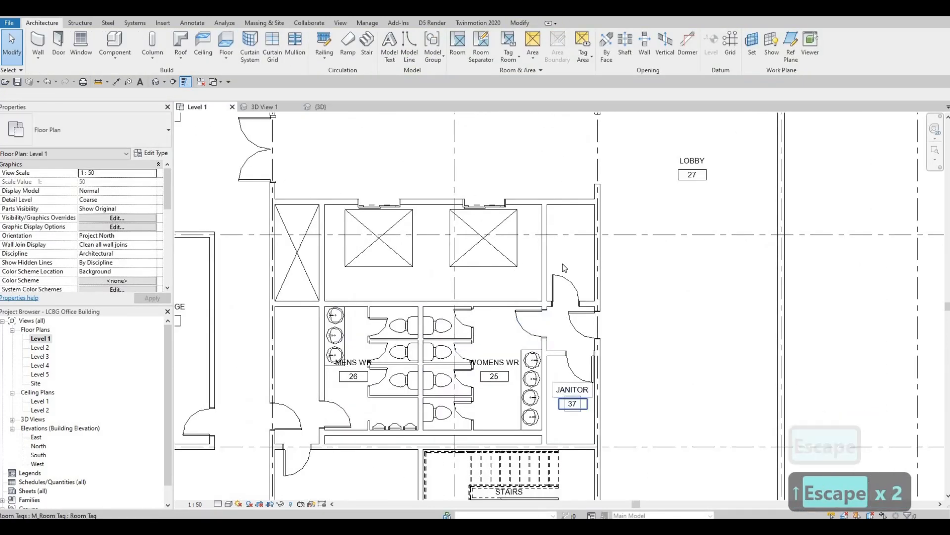
left_click(451, 51)
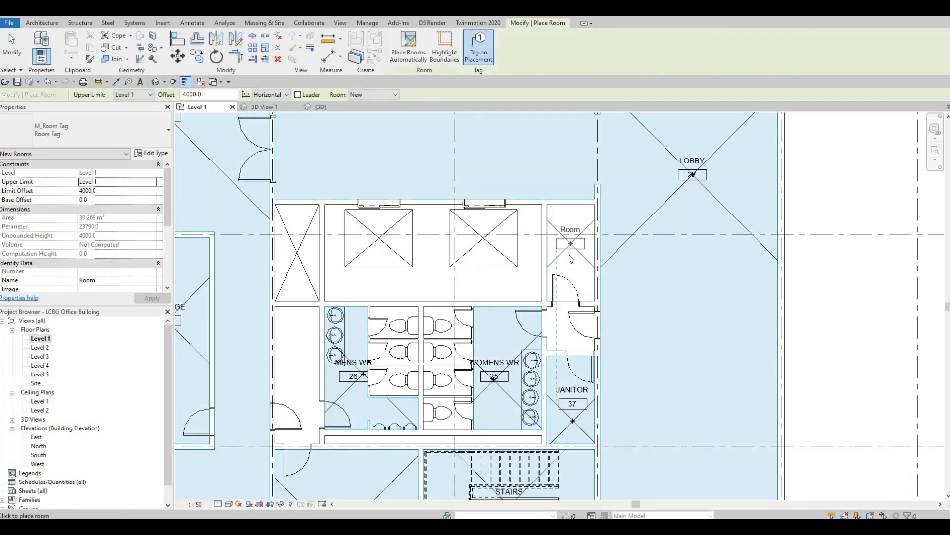
left_click(570, 246)
key("Escape")
key("Escape")
key("Escape")
- Rename the new room beside the elevator shafts to STORAGE through its room tag
left_click(569, 228)
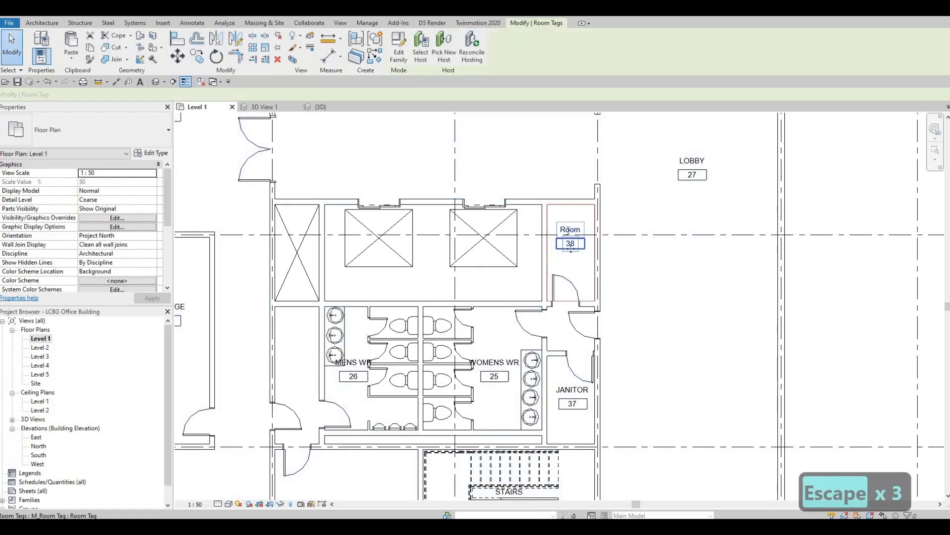
left_click(569, 228)
type("S")
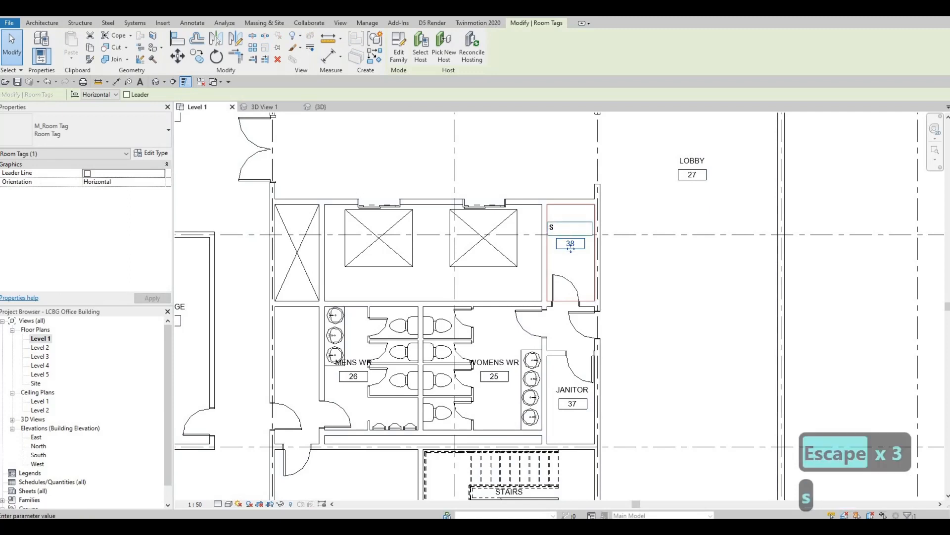
type("TO")
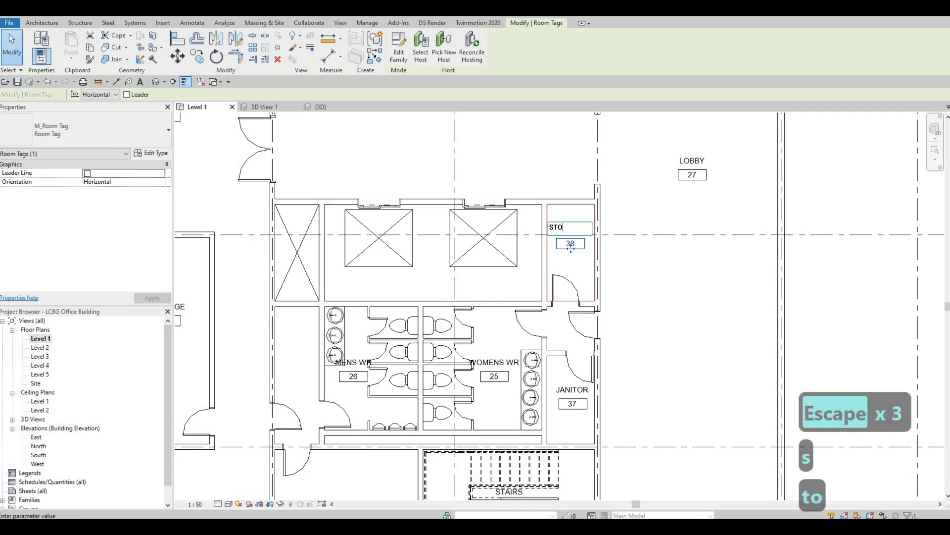
type("RAGE")
left_click(568, 249)
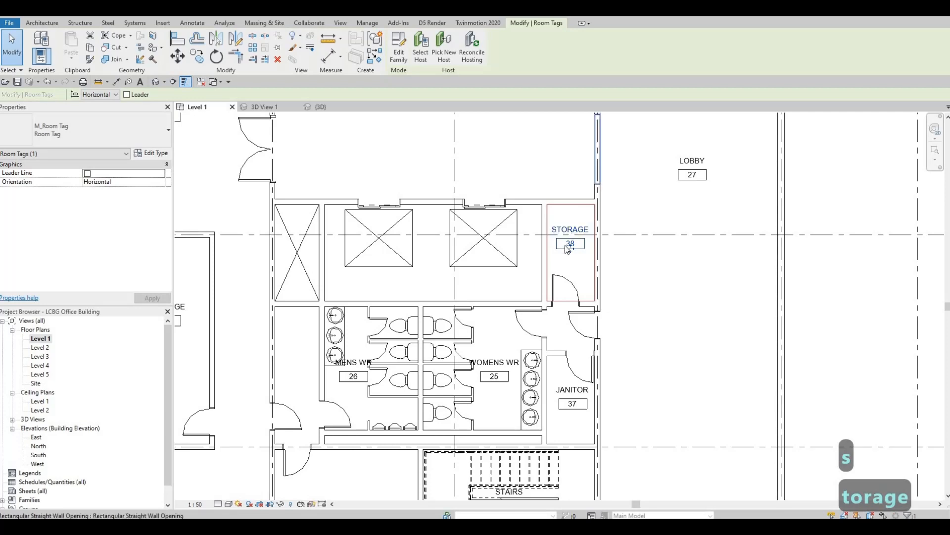
key("Escape")
key("Escape")
- Review the Level 1 core around the washrooms, stairs and MECH ROOM, and examine the whole floor plan
scroll(594, 364, "down", 4)
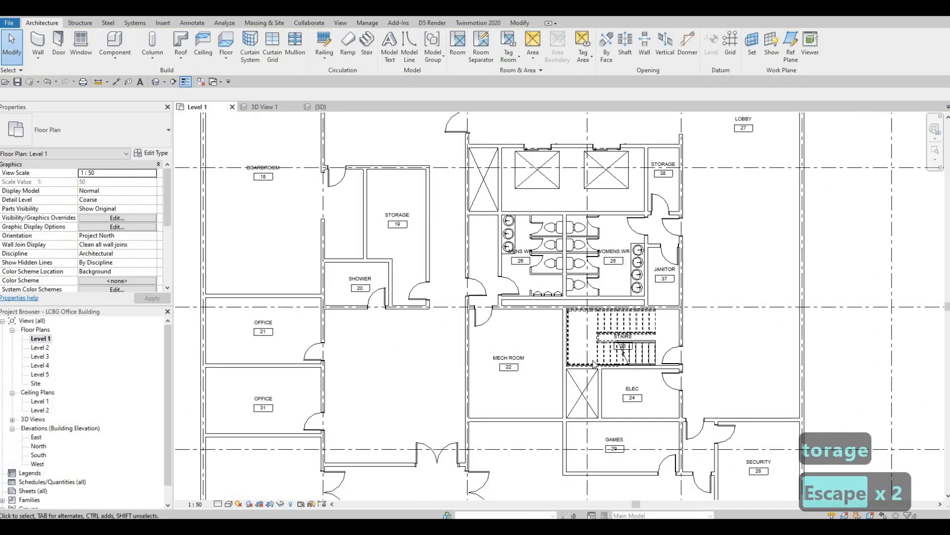
scroll(594, 364, "down", 3)
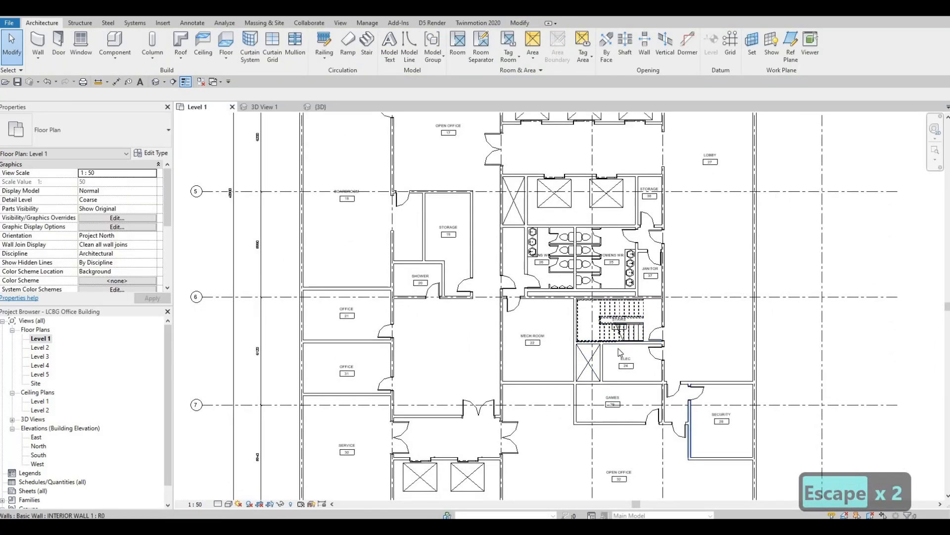
middle_click_drag(672, 392, 621, 302)
mouse_move(594, 376)
middle_mouse_down()
mouse_move(585, 348)
mouse_move(592, 376)
middle_mouse_up()
middle_click_drag(511, 290, 517, 348)
middle_click_drag(515, 276, 511, 311)
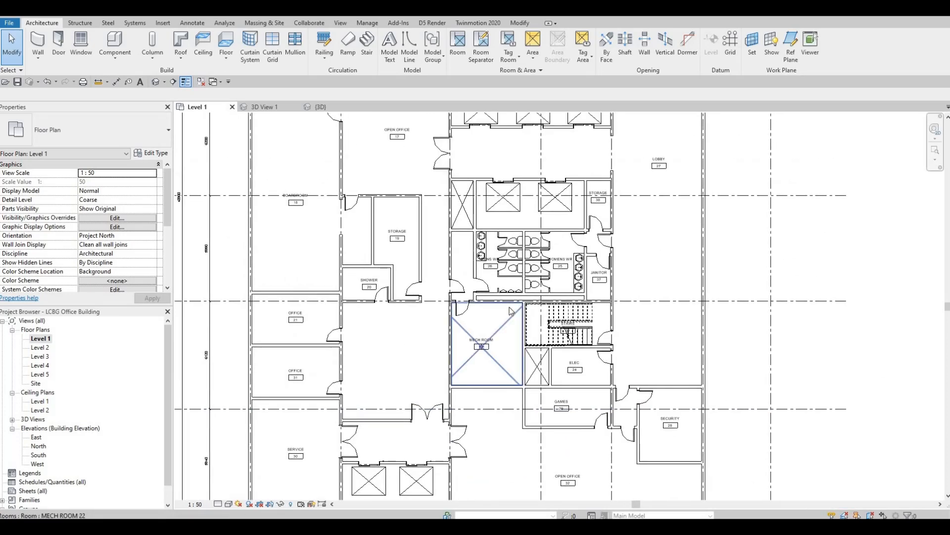
middle_click_drag(523, 375, 513, 328)
middle_click_drag(534, 266, 517, 297)
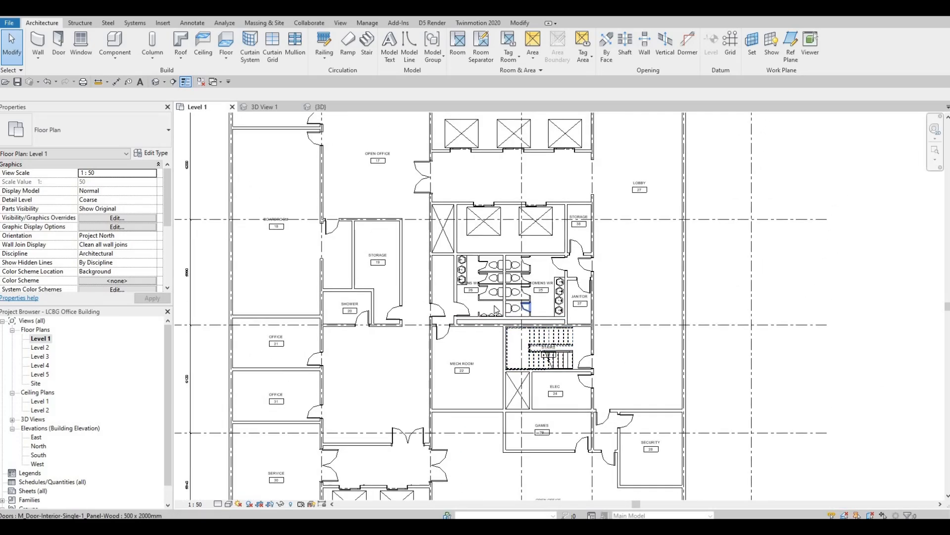
middle_click_drag(495, 258, 492, 294)
scroll(491, 293, "down", 5)
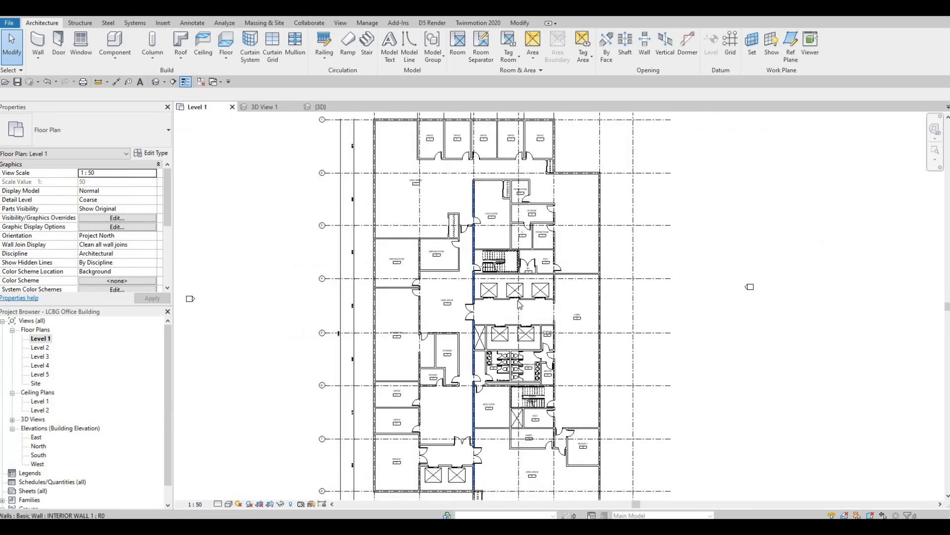
scroll(515, 297, "down", 2)
scroll(515, 313, "down", 1)
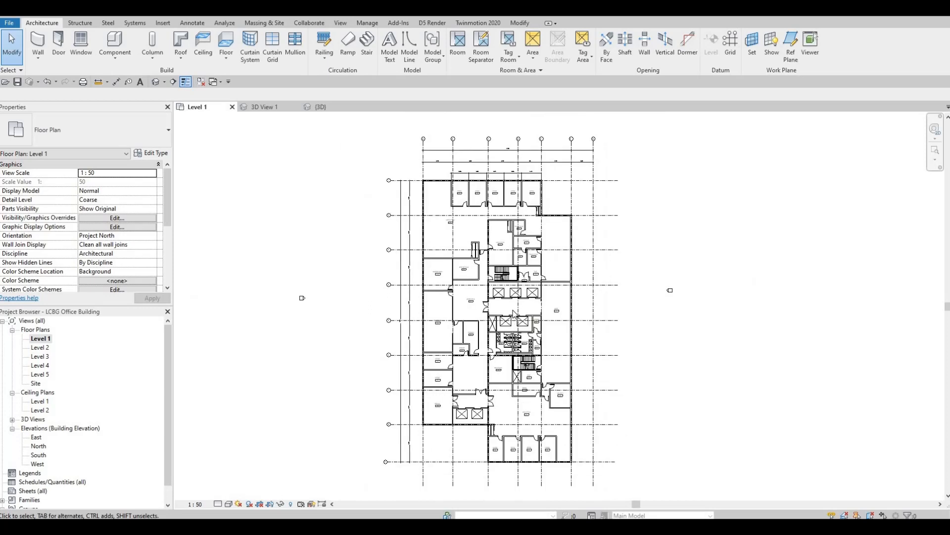